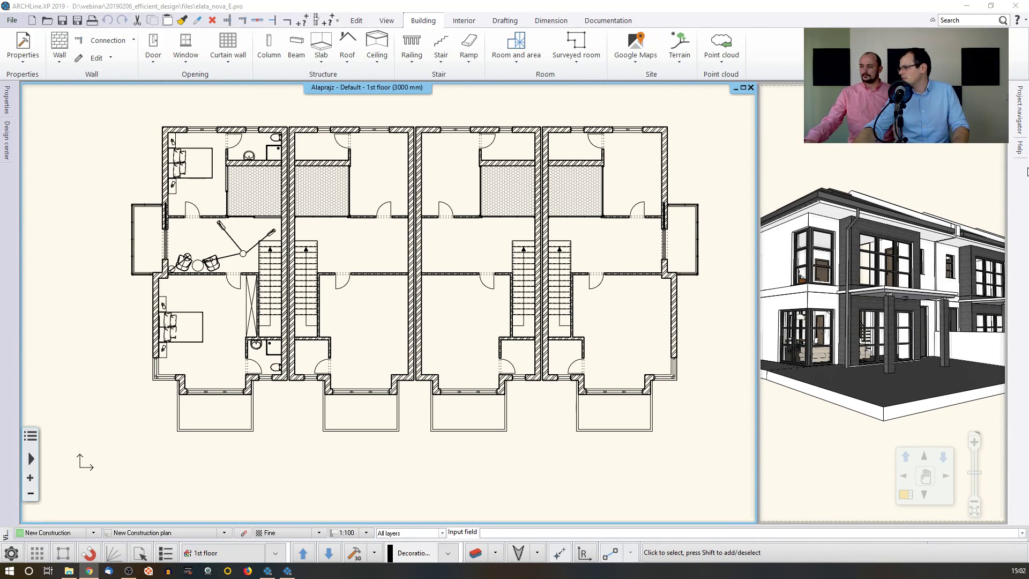
- Make the 3D view the main view and examine the row of houses from the opposite corner
{"action": "scroll", "coordinate": [888, 248], "scroll_direction": "down", "scroll_amount": 4}
{"action": "middle_click_drag", "start_coordinate": [888, 248], "coordinate": [865, 275]}
{"action": "scroll", "coordinate": [908, 254], "scroll_direction": "down", "scroll_amount": 1}
{"action": "scroll", "coordinate": [908, 253], "scroll_direction": "down", "scroll_amount": 2}
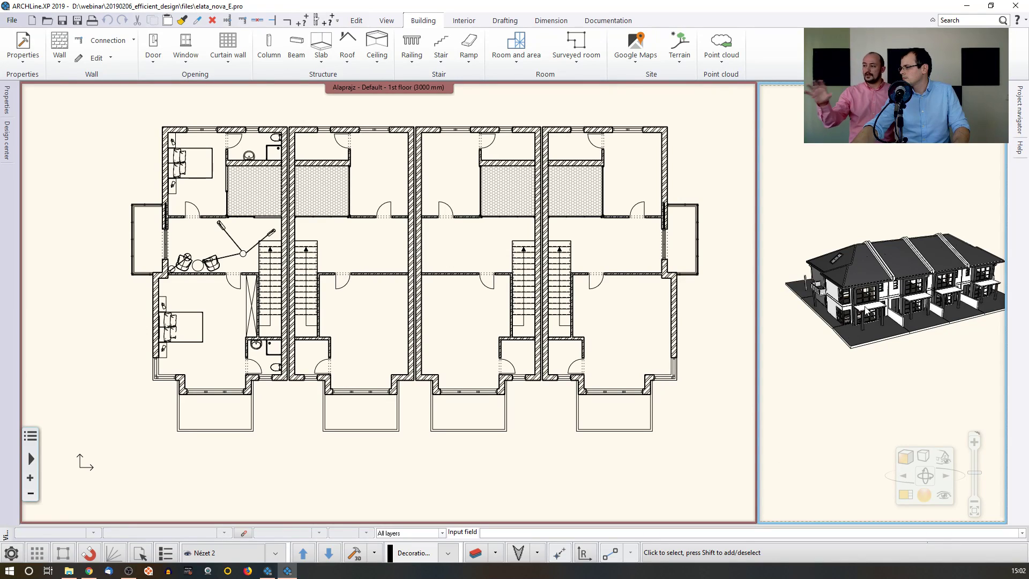
{"action": "middle_click_drag", "start_coordinate": [863, 306], "coordinate": [856, 310]}
{"action": "left_click", "coordinate": [907, 495]}
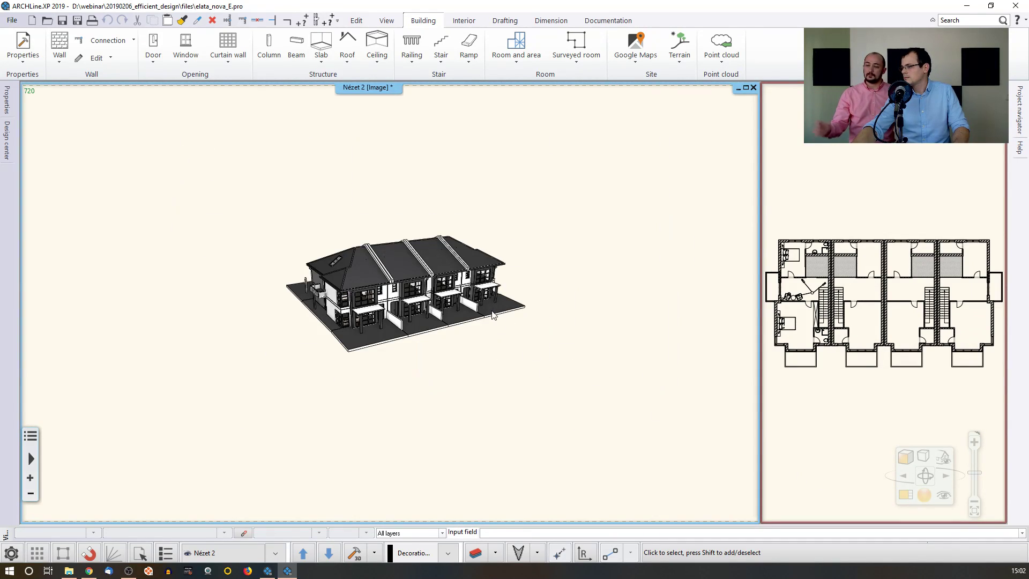
{"action": "middle_click_drag", "start_coordinate": [492, 310], "coordinate": [600, 316], "text": "shift"}
{"action": "scroll", "coordinate": [492, 311], "scroll_direction": "up", "scroll_amount": 3}
{"action": "middle_click_drag", "start_coordinate": [536, 316], "coordinate": [476, 317]}
{"action": "middle_click_drag", "start_coordinate": [556, 366], "coordinate": [508, 358]}
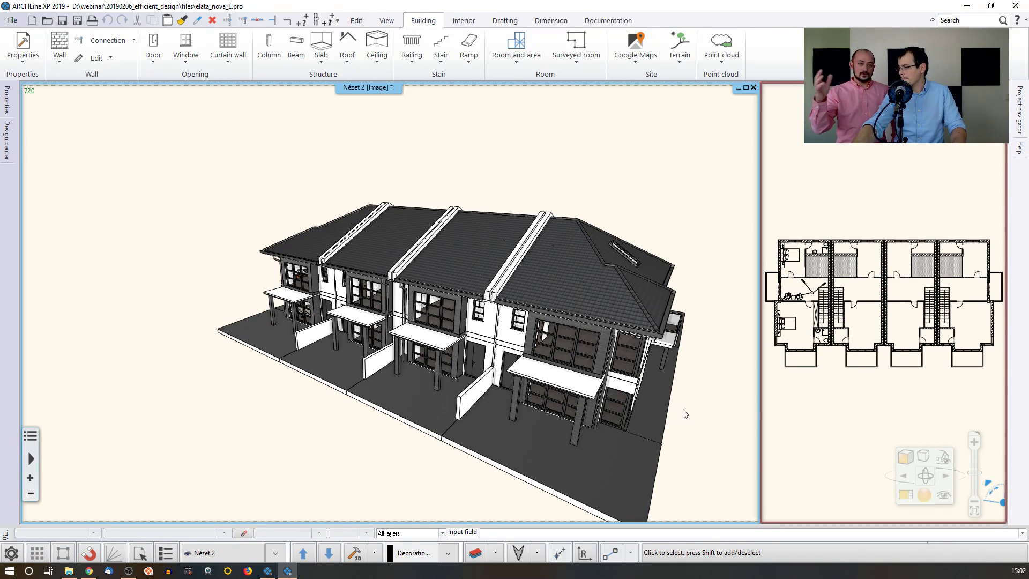
{"action": "middle_click_drag", "start_coordinate": [625, 313], "coordinate": [556, 271]}
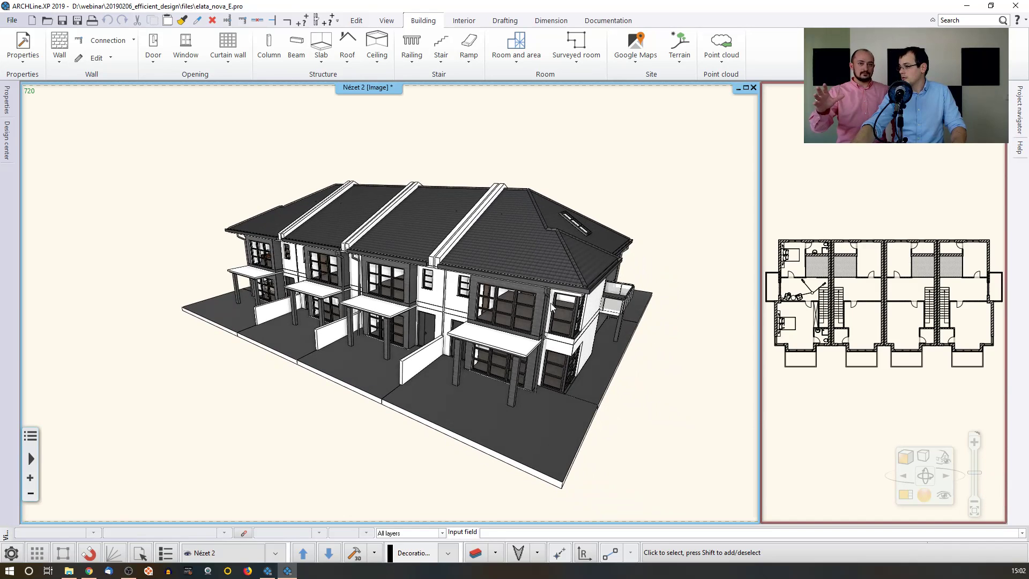
{"action": "mouse_move", "coordinate": [552, 306]}
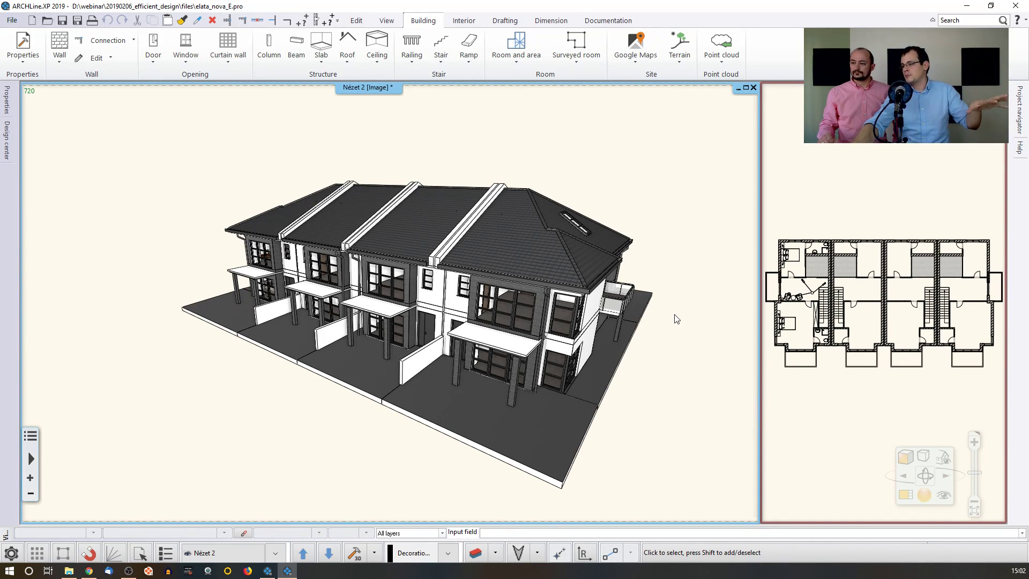
- Place the two project windows side by side and enlarge the ground-floor plan in elata_nova_FINAL_Surrounding to fill its window
{"action": "middle_click_drag", "start_coordinate": [868, 327], "coordinate": [930, 333]}
{"action": "scroll", "coordinate": [839, 320], "scroll_direction": "up", "scroll_amount": 2}
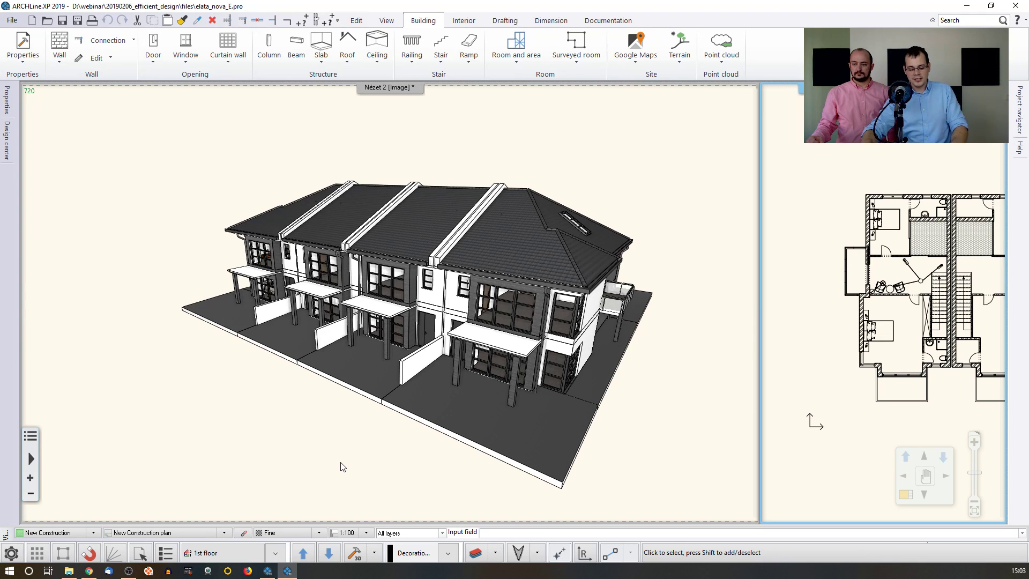
{"action": "key", "text": "super+Left"}
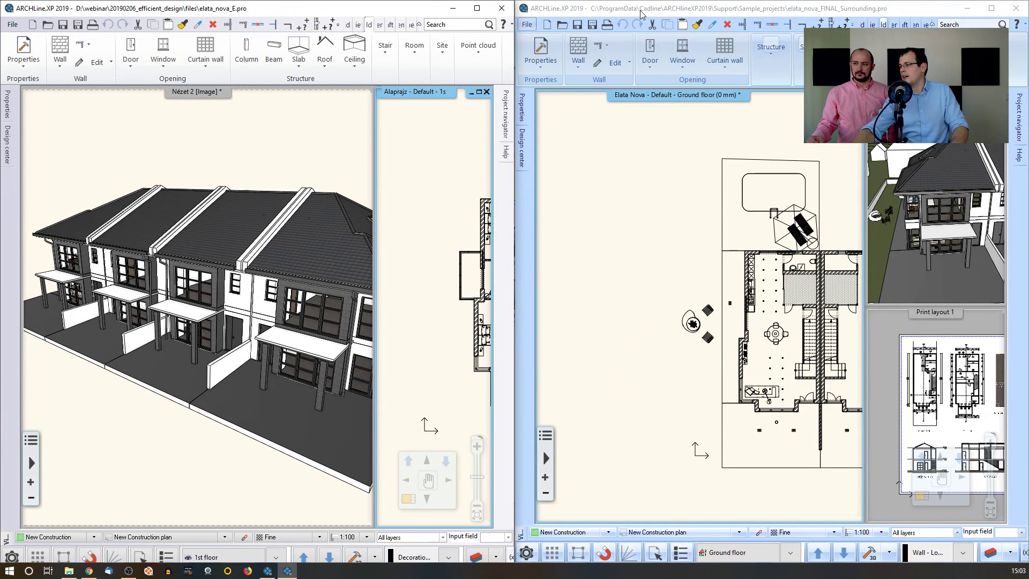
{"action": "left_click", "coordinate": [642, 14]}
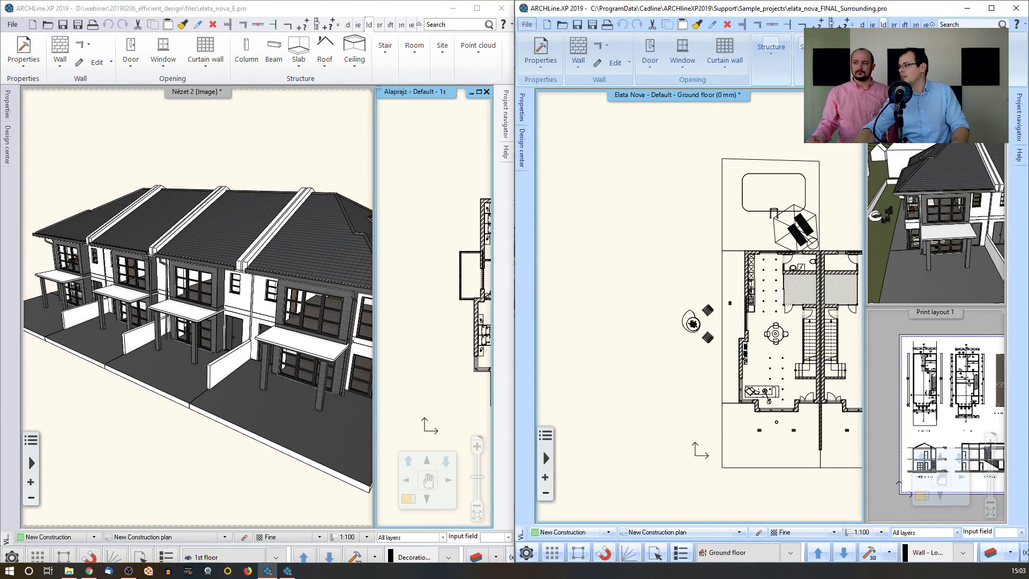
{"action": "left_click", "coordinate": [850, 95]}
{"action": "middle_click_drag", "start_coordinate": [841, 266], "coordinate": [758, 280]}
{"action": "scroll", "coordinate": [762, 282], "scroll_direction": "down", "scroll_amount": 1}
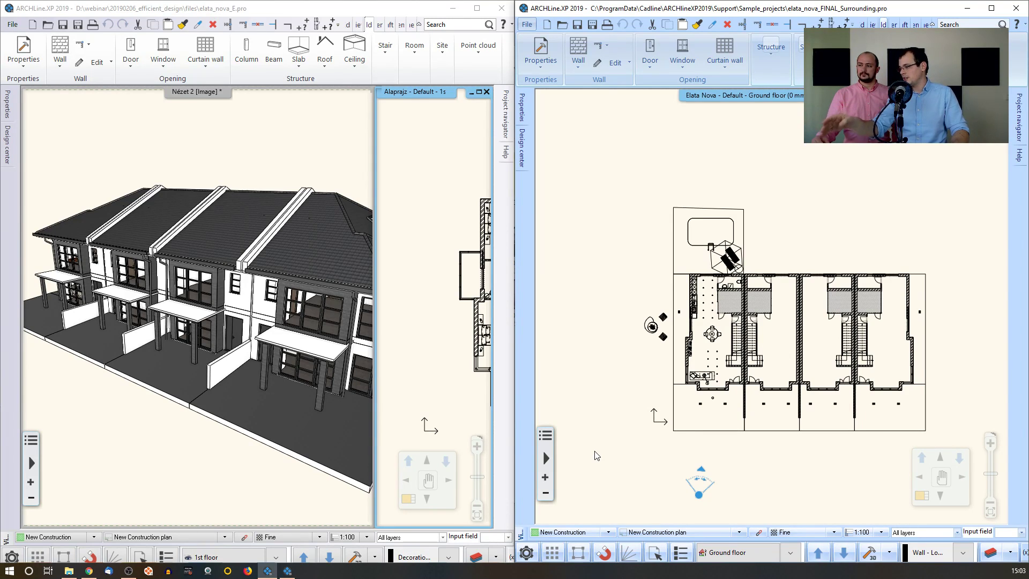
- Make the floor plan the main view in elata_nova_E and switch it to the ground floor, framing the end unit
{"action": "left_click", "coordinate": [382, 344]}
{"action": "scroll", "coordinate": [385, 348], "scroll_direction": "up", "scroll_amount": 3}
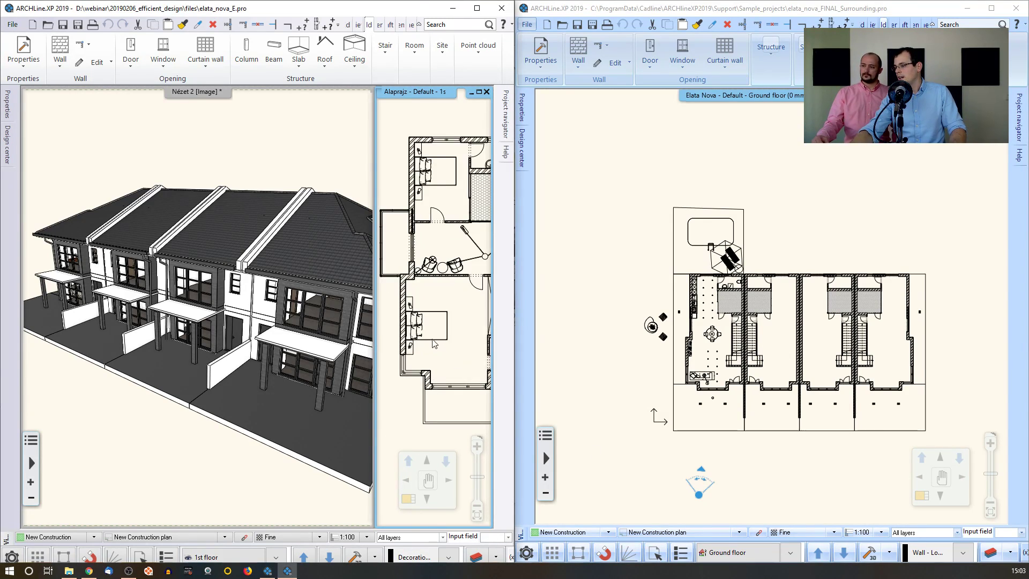
{"action": "left_click", "coordinate": [538, 337]}
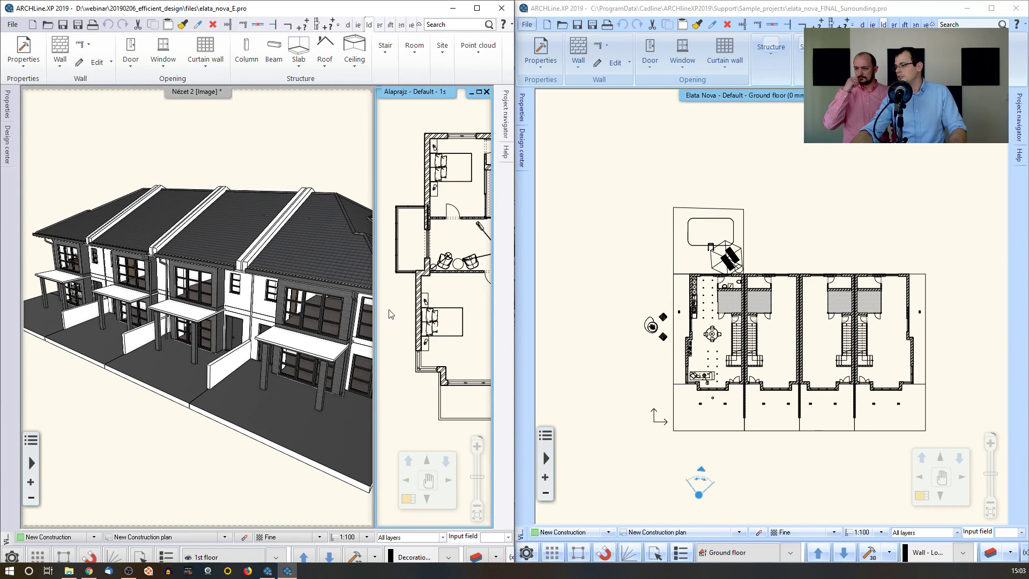
{"action": "scroll", "coordinate": [557, 346], "scroll_direction": "up", "scroll_amount": 4}
{"action": "scroll", "coordinate": [779, 317], "scroll_direction": "up", "scroll_amount": 2}
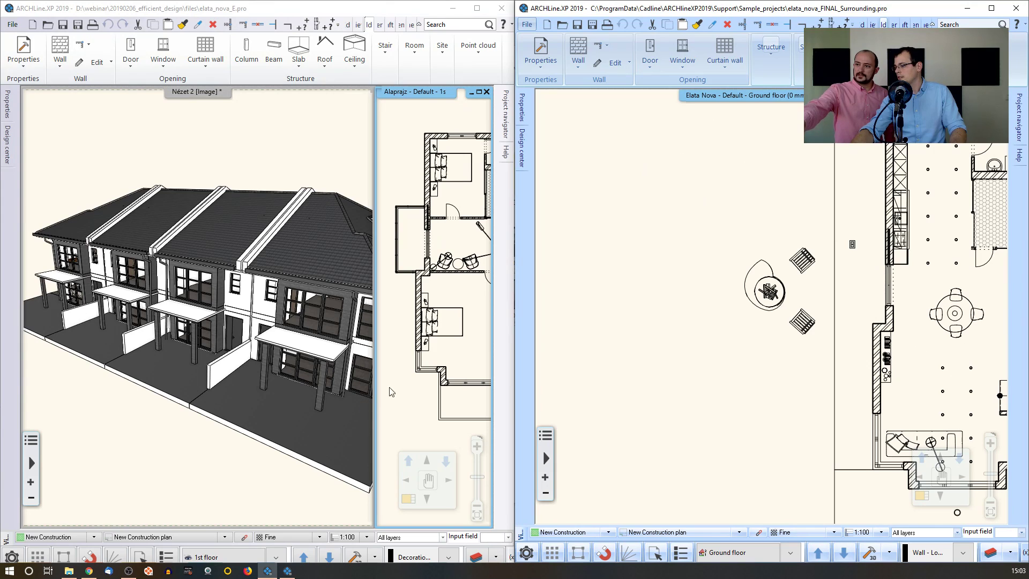
{"action": "left_click", "coordinate": [429, 418]}
{"action": "left_click", "coordinate": [406, 501]}
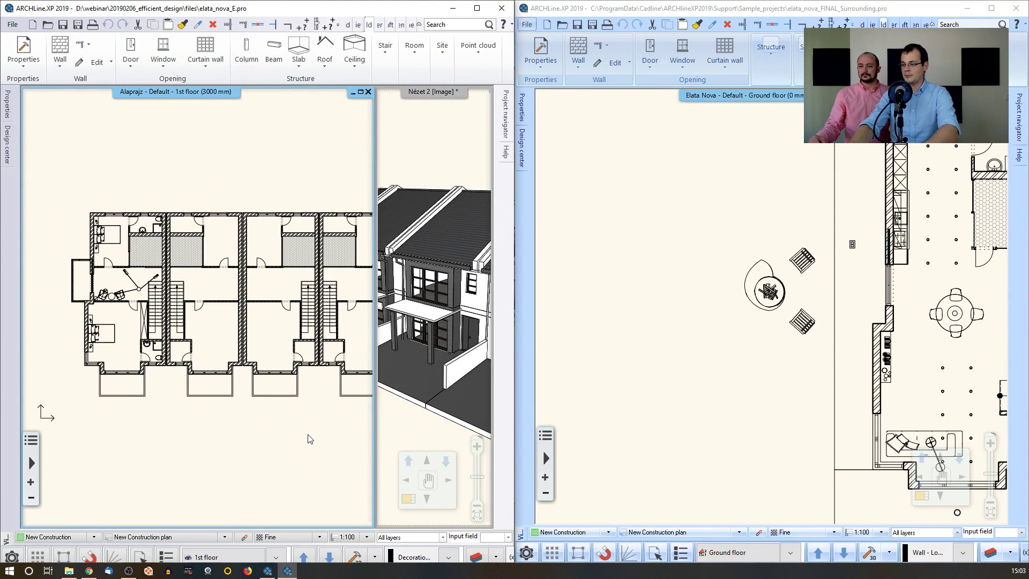
{"action": "key", "text": "Page_Down"}
{"action": "middle_click_drag", "start_coordinate": [208, 402], "coordinate": [267, 407]}
{"action": "scroll", "coordinate": [211, 426], "scroll_direction": "up", "scroll_amount": 3}
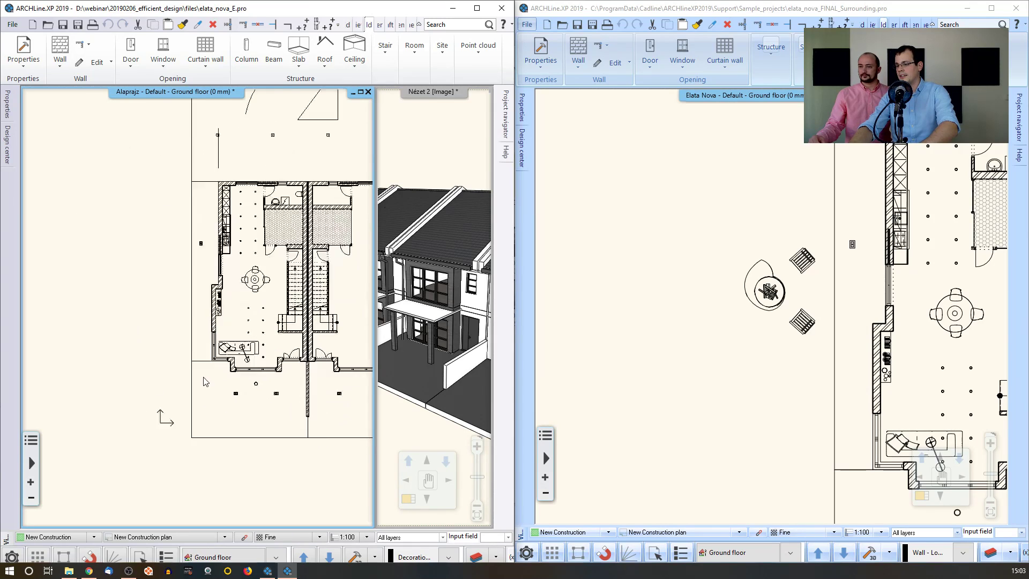
{"action": "middle_click_drag", "start_coordinate": [189, 195], "coordinate": [193, 270]}
- Copy the fireplace and two garden chairs from elata_nova_FINAL_Surrounding, using the outer wall corner as reference point
{"action": "left_click", "coordinate": [744, 363]}
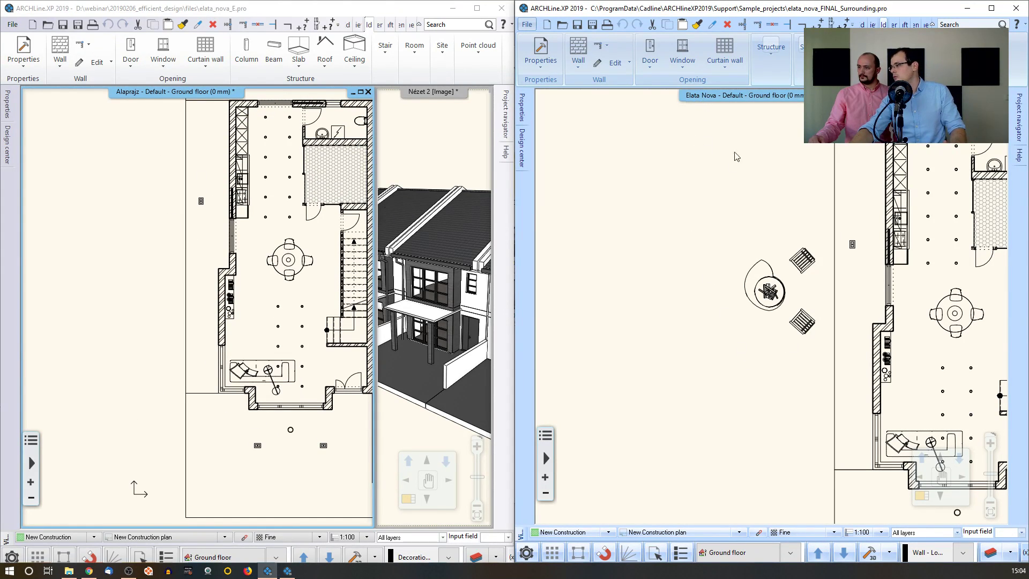
{"action": "left_click_drag", "start_coordinate": [677, 197], "coordinate": [826, 368]}
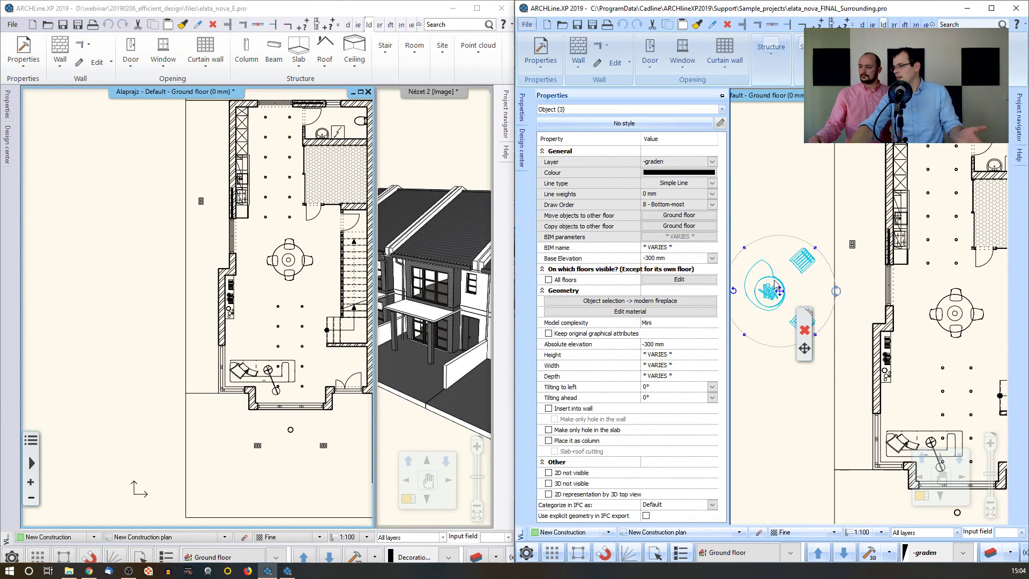
{"action": "key", "text": "ctrl+c"}
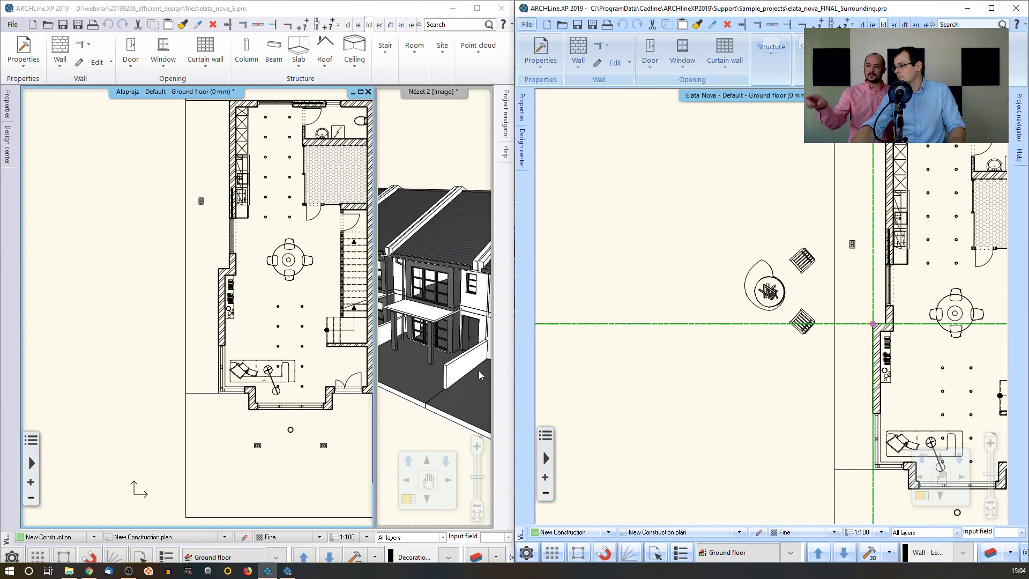
- Paste the fireplace and chairs into elata_nova_E's ground-floor plan at the matching wall corner, and check them in the 3D view
{"action": "left_click", "coordinate": [124, 263]}
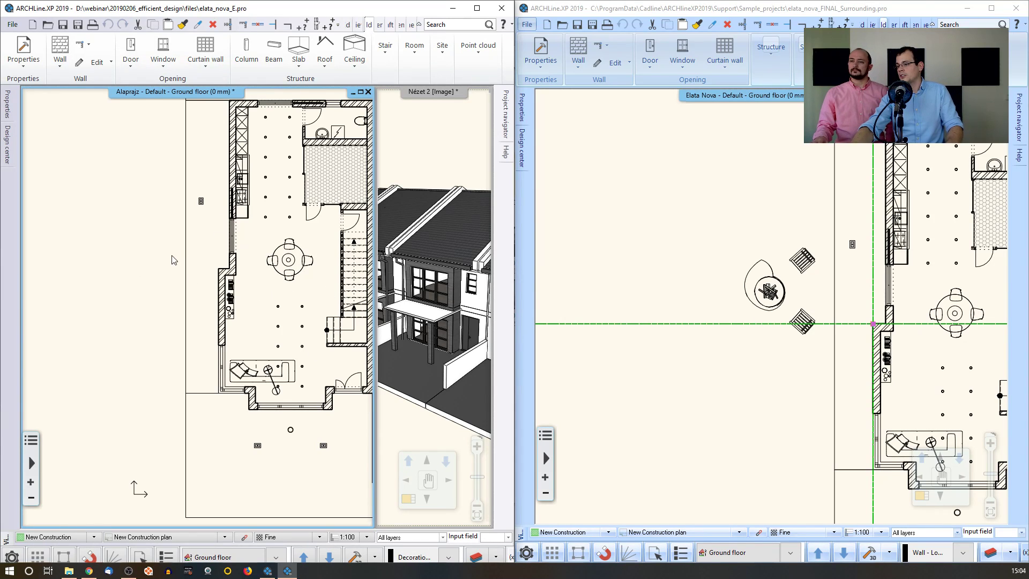
{"action": "scroll", "coordinate": [182, 254], "scroll_direction": "up", "scroll_amount": 5}
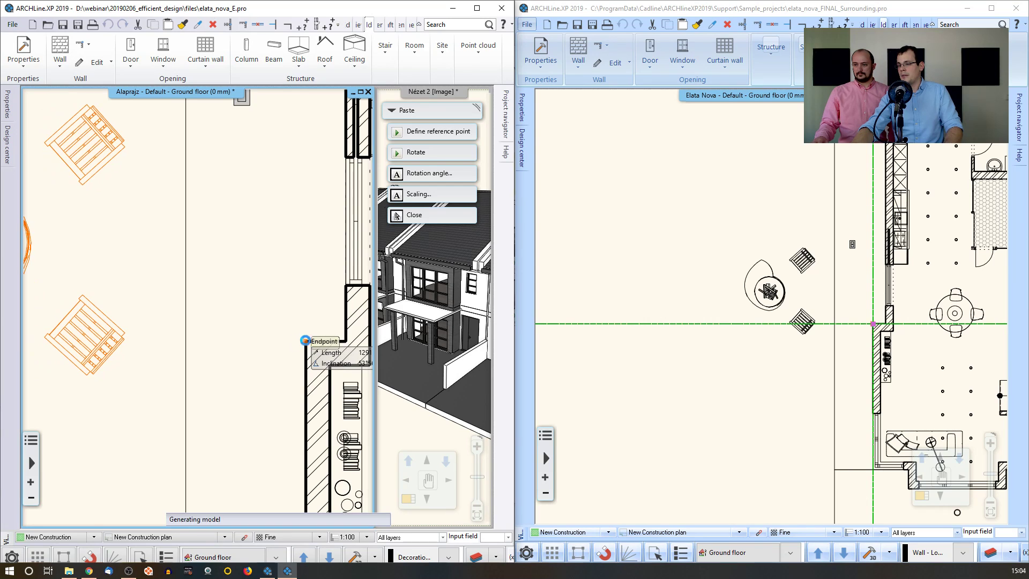
{"action": "left_click", "coordinate": [308, 341]}
{"action": "scroll", "coordinate": [207, 313], "scroll_direction": "down", "scroll_amount": 5}
{"action": "left_click", "coordinate": [424, 153]}
{"action": "scroll", "coordinate": [408, 241], "scroll_direction": "down", "scroll_amount": 5}
{"action": "middle_click_drag", "start_coordinate": [429, 300], "coordinate": [617, 269]}
{"action": "scroll", "coordinate": [406, 344], "scroll_direction": "up", "scroll_amount": 3}
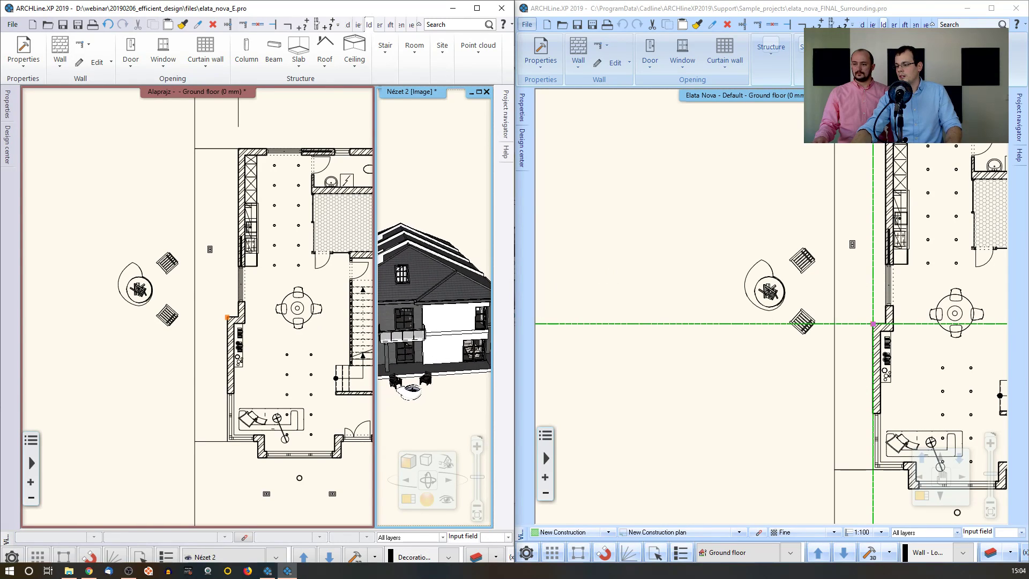
{"action": "scroll", "coordinate": [450, 333], "scroll_direction": "up", "scroll_amount": 3}
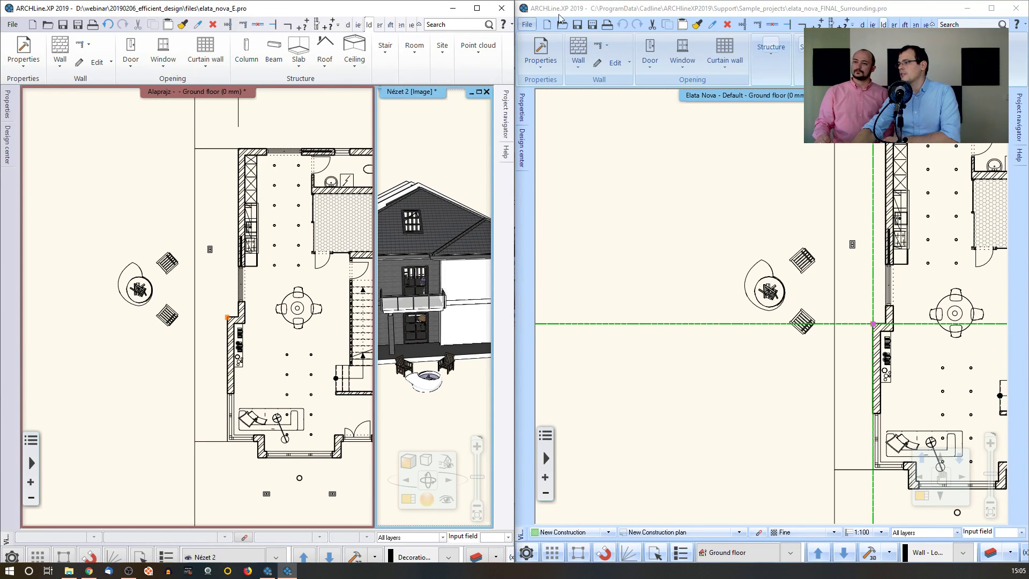
- Maximize the elata_nova_E window and start a new project, quitting the current one without saving
{"action": "left_click", "coordinate": [477, 8]}
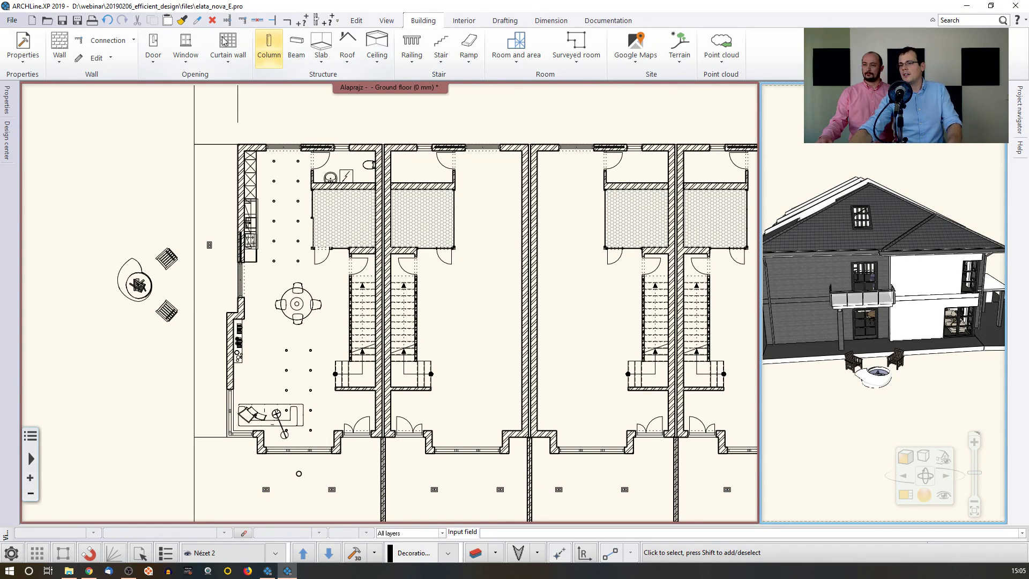
{"action": "left_click", "coordinate": [12, 21]}
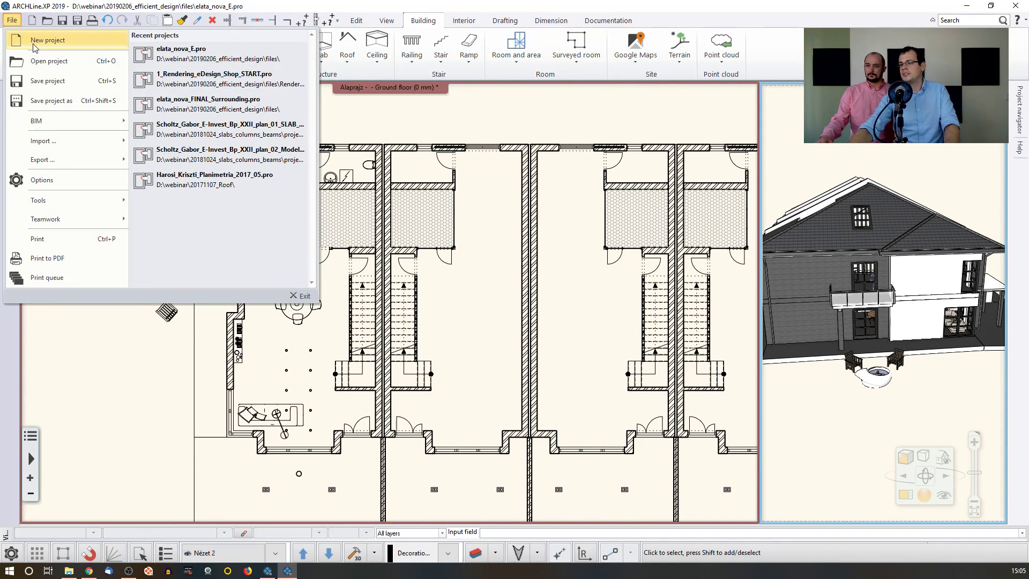
{"action": "left_click", "coordinate": [34, 47]}
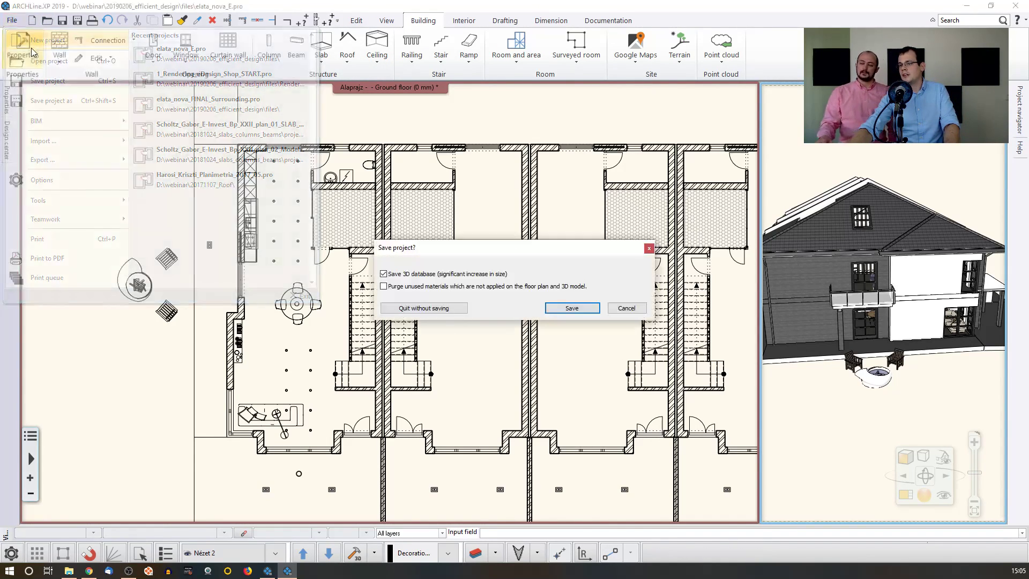
{"action": "left_click", "coordinate": [415, 311]}
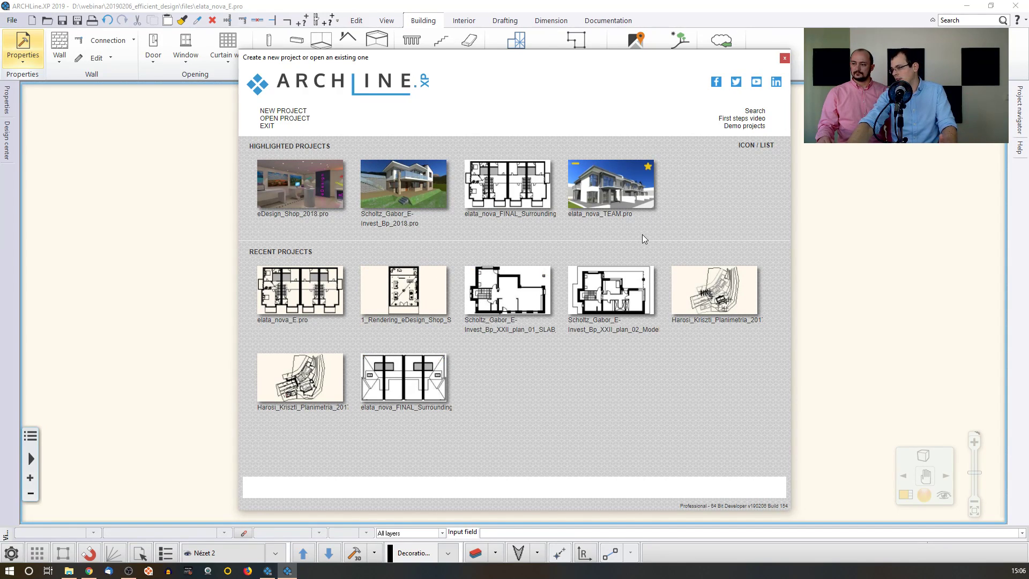
- Show the recent projects as a list and filter them by "elata"
{"action": "left_click", "coordinate": [767, 145]}
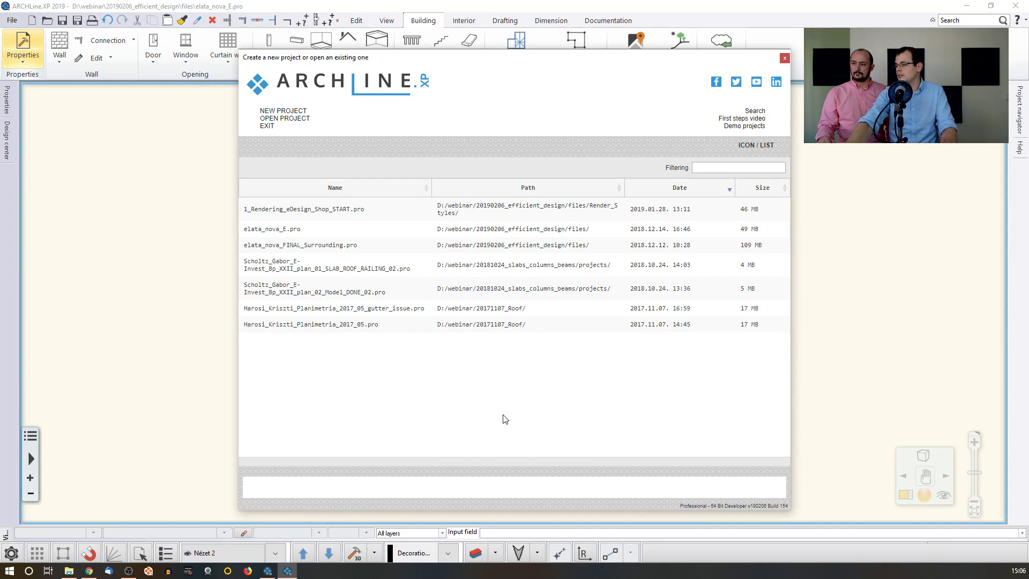
{"action": "mouse_move", "coordinate": [490, 328]}
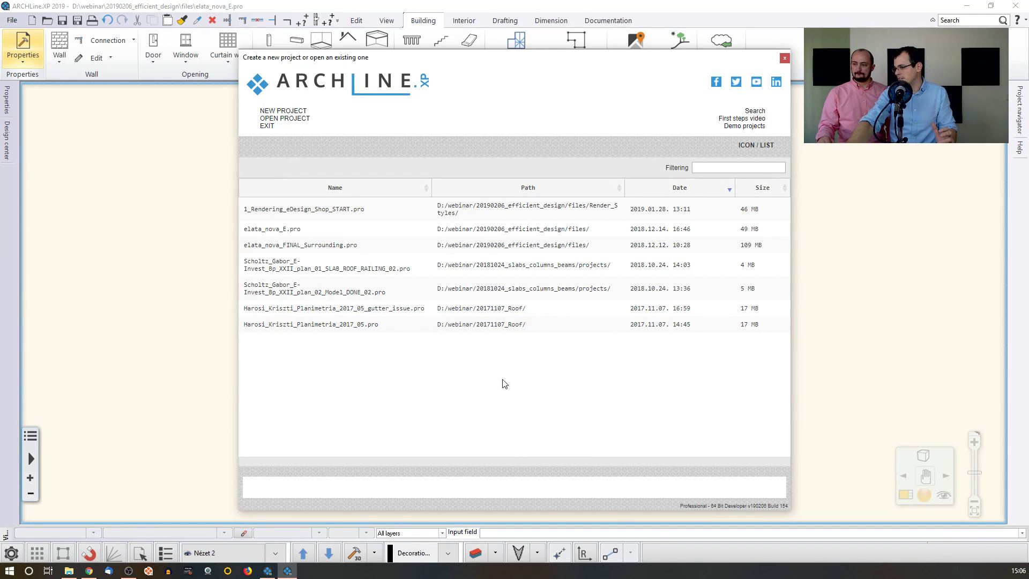
{"action": "mouse_move", "coordinate": [508, 210]}
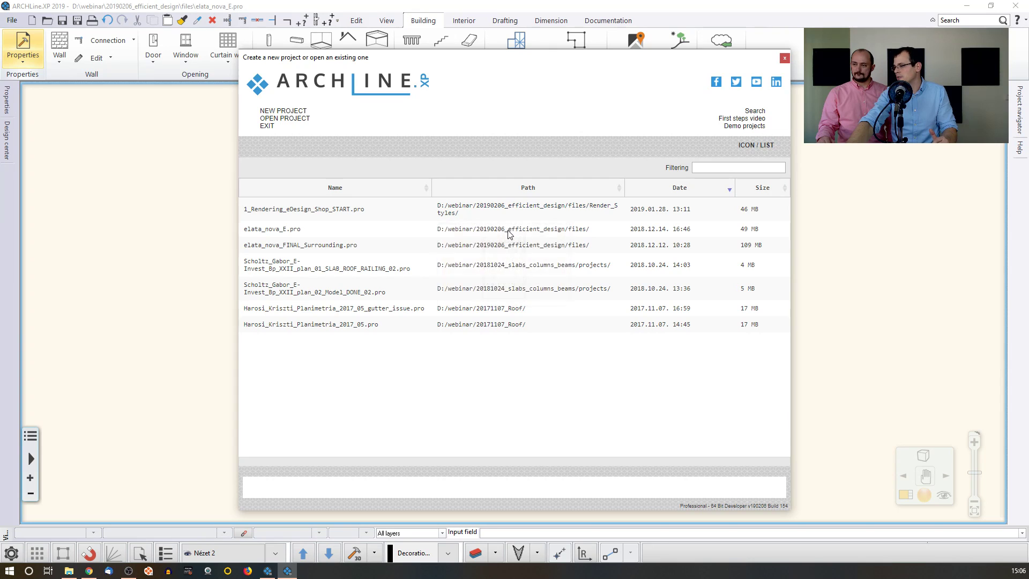
{"action": "left_click", "coordinate": [716, 171]}
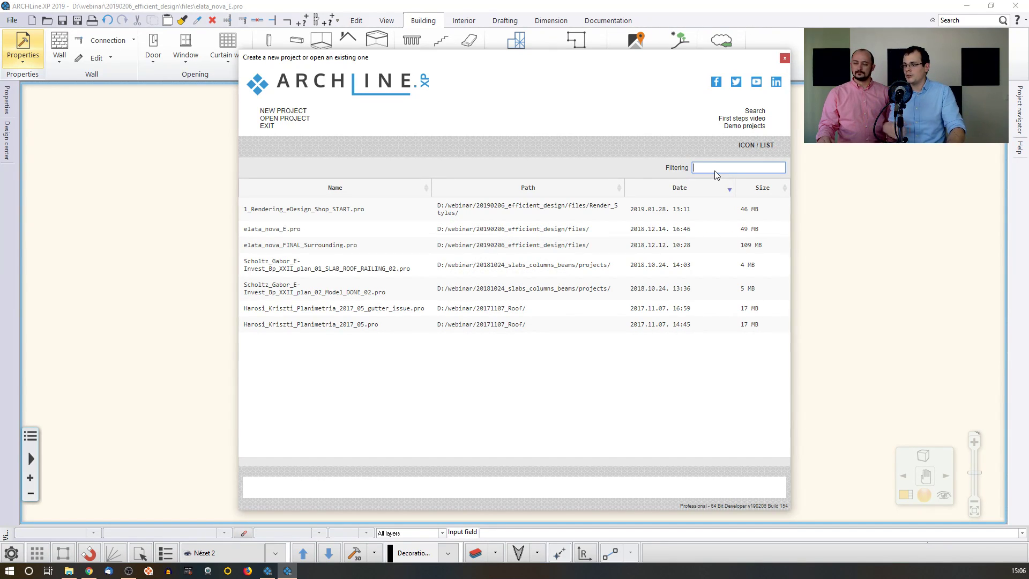
{"action": "type", "text": "elata"}
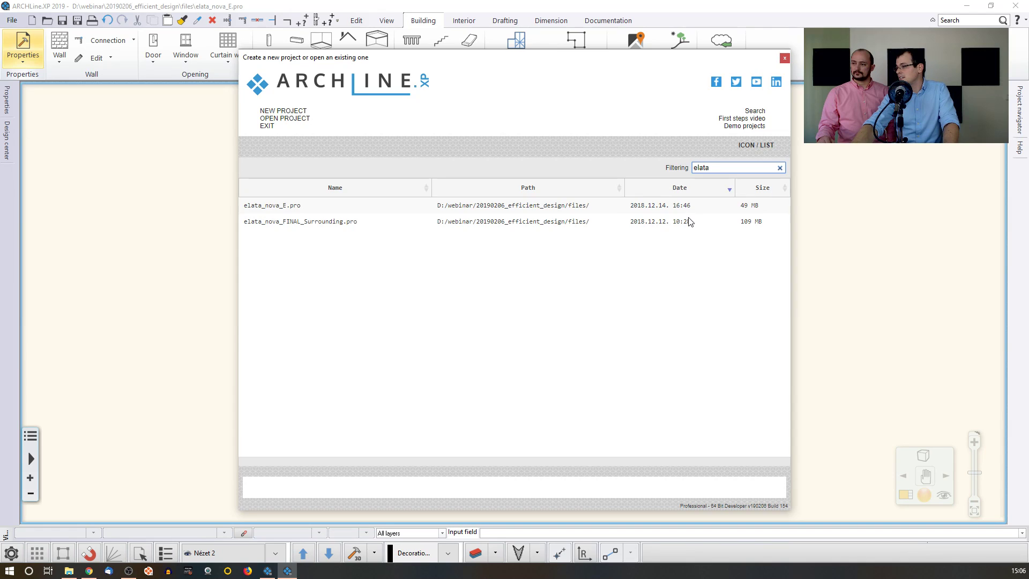
- Sort the filtered projects by date in ascending order, and close the project selection dialog
{"action": "left_click", "coordinate": [731, 191]}
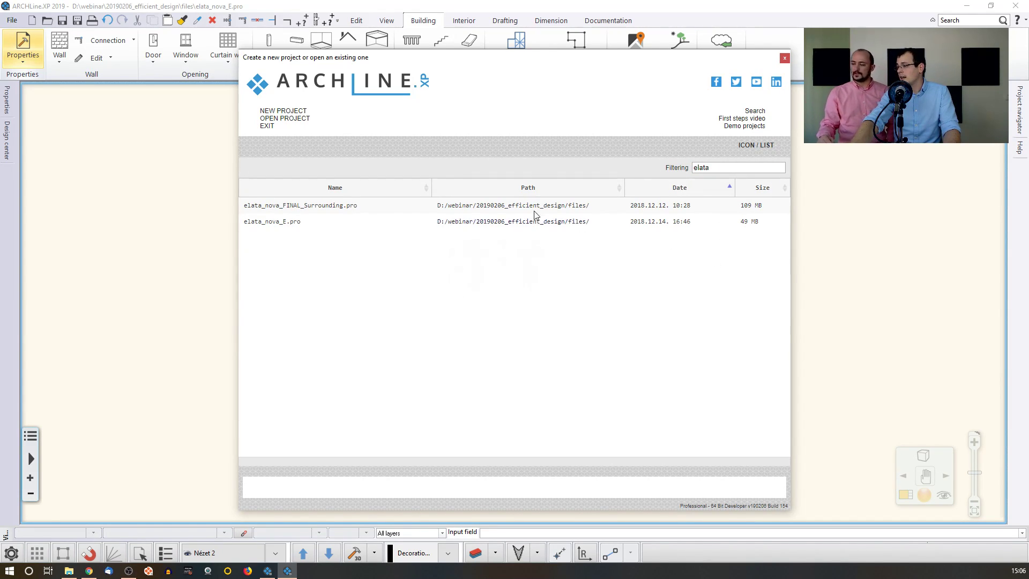
{"action": "mouse_move", "coordinate": [528, 210]}
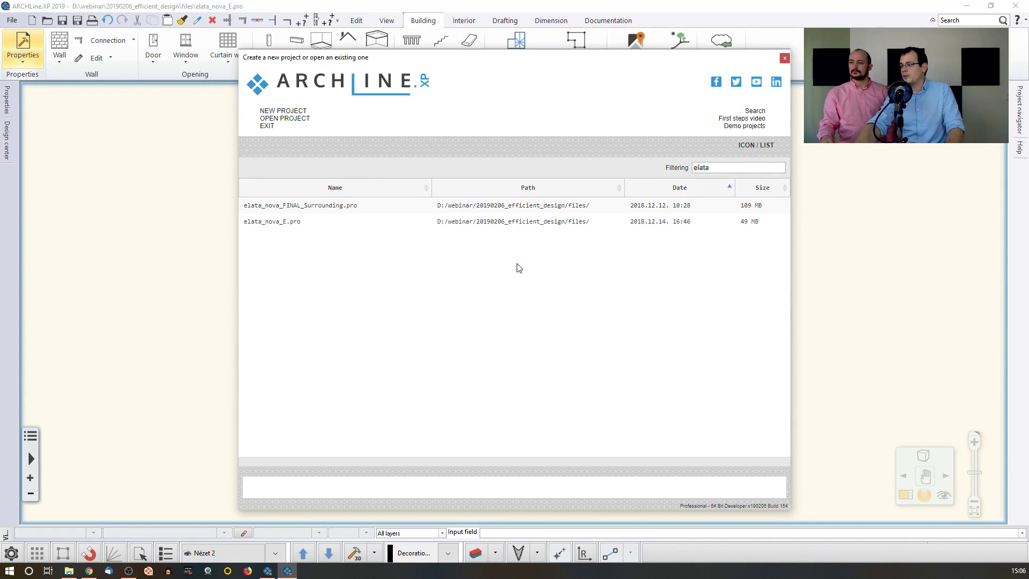
{"action": "left_click", "coordinate": [785, 59]}
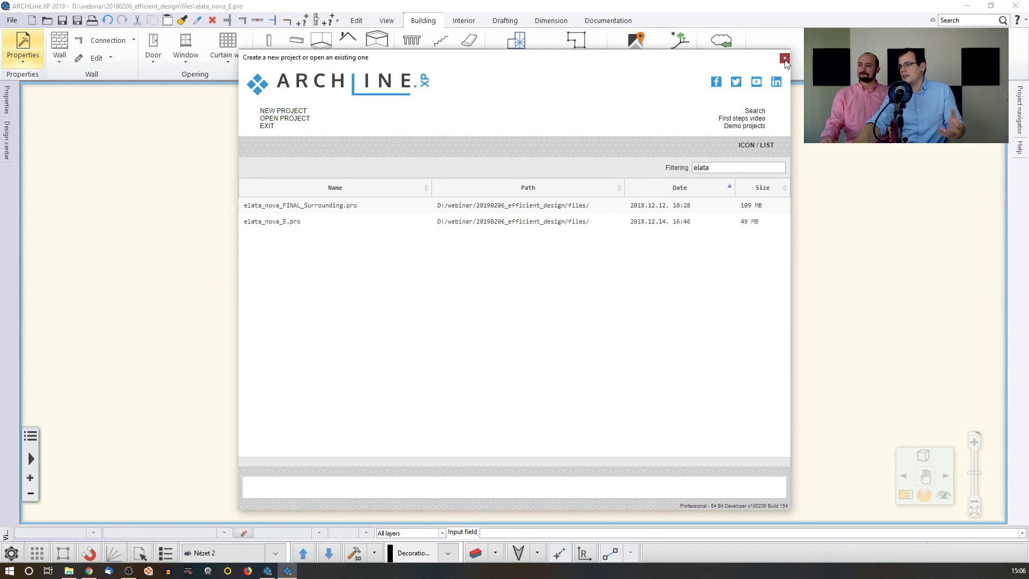
- Switch to the elata_nova_FINAL_Surrounding project and maximize its window
{"action": "left_click", "coordinate": [266, 571]}
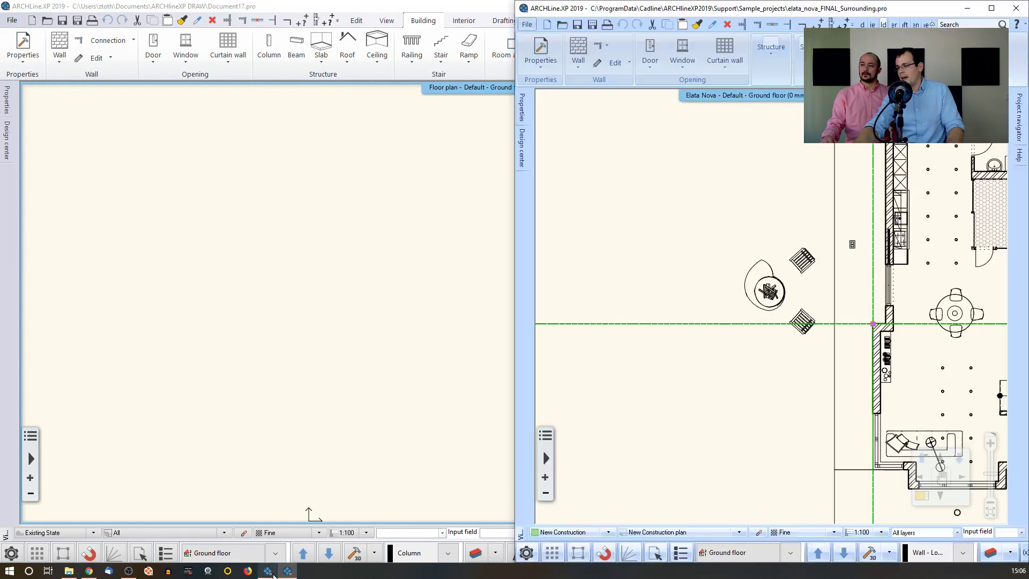
{"action": "double_click", "coordinate": [888, 9]}
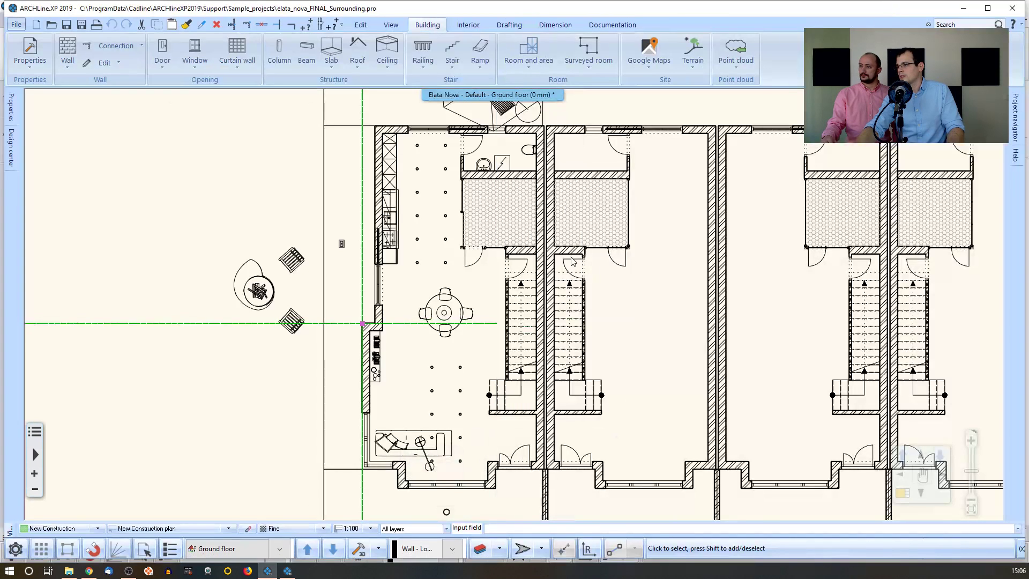
- Set the interface theme to Office 2007 Grey in the user interface options and close the settings
{"action": "scroll", "coordinate": [570, 286], "scroll_direction": "down", "scroll_amount": 5}
{"action": "middle_click_drag", "start_coordinate": [636, 254], "coordinate": [625, 272]}
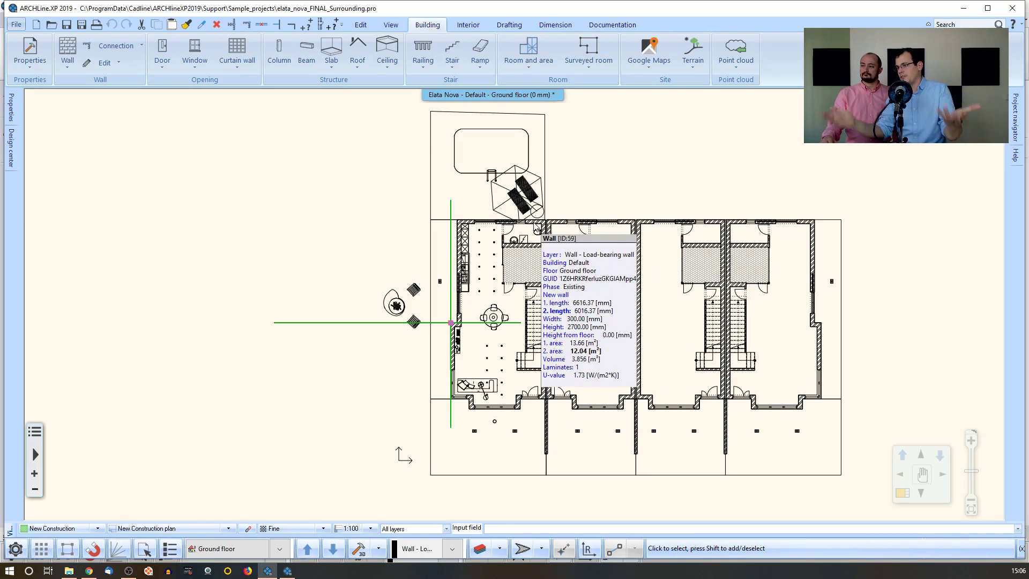
{"action": "left_click", "coordinate": [9, 553]}
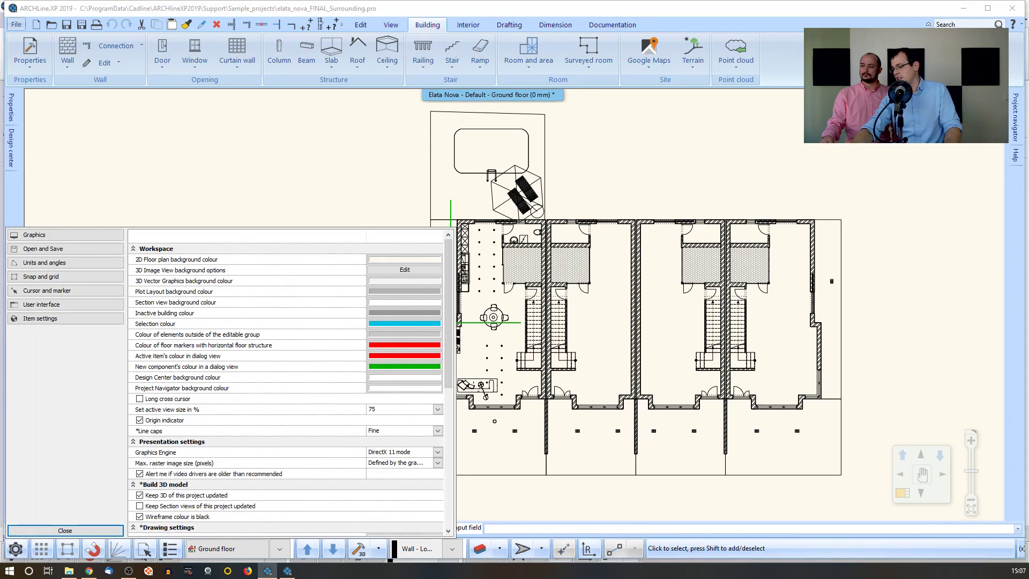
{"action": "left_click", "coordinate": [46, 304]}
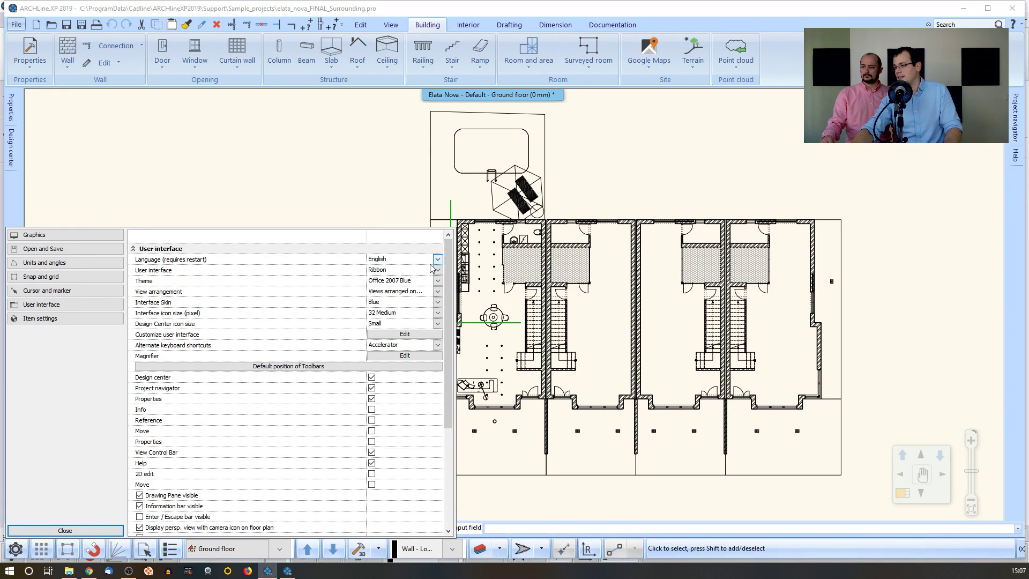
{"action": "left_click", "coordinate": [437, 283]}
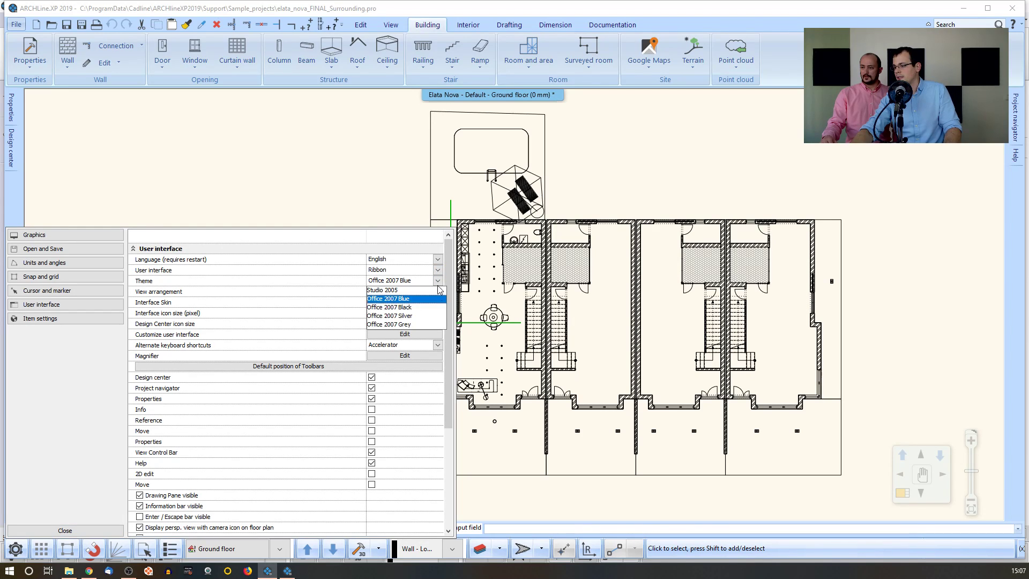
{"action": "left_click", "coordinate": [421, 325]}
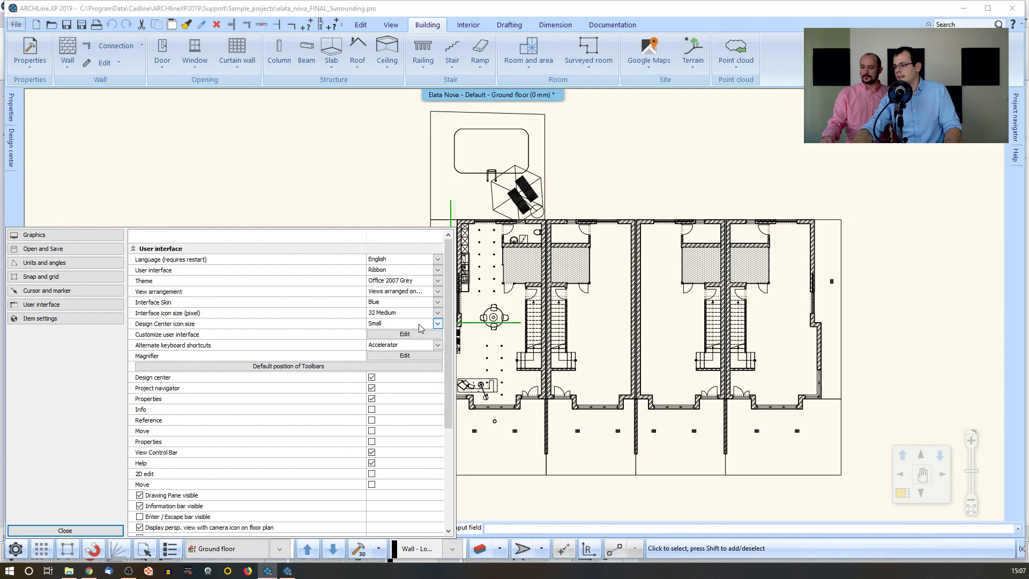
{"action": "left_click", "coordinate": [65, 530]}
{"action": "middle_click_drag", "start_coordinate": [514, 354], "coordinate": [477, 346]}
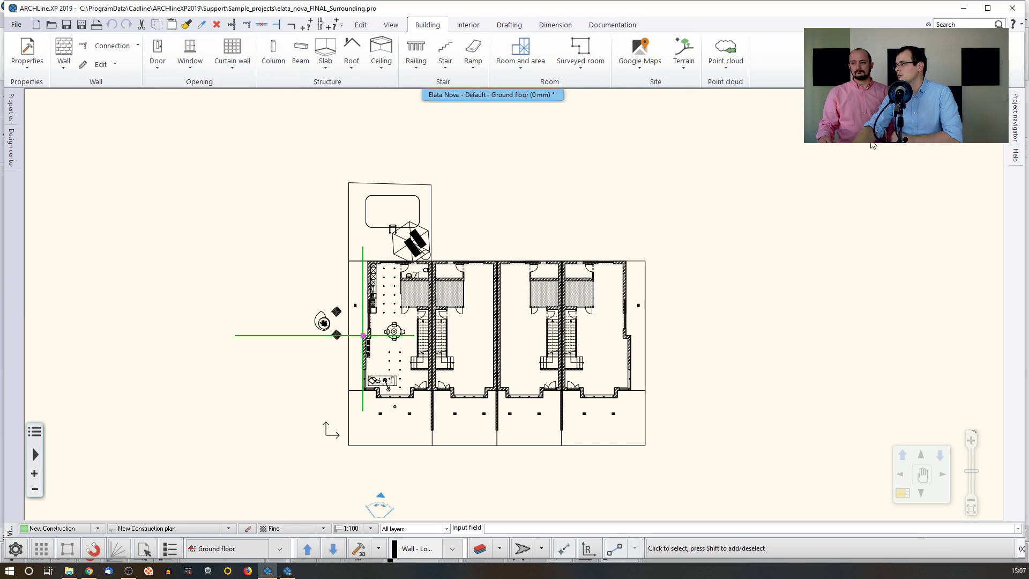
- Show the Help panel and pin it so that it stays docked beside the floor plan
{"action": "left_click", "coordinate": [1019, 162]}
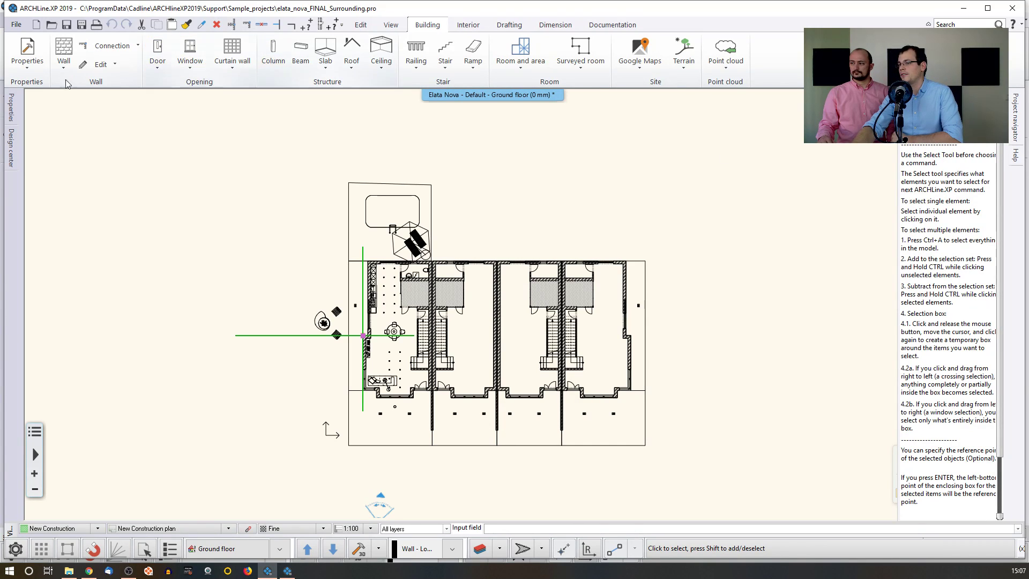
{"action": "left_click", "coordinate": [1018, 162]}
{"action": "left_click", "coordinate": [1017, 162]}
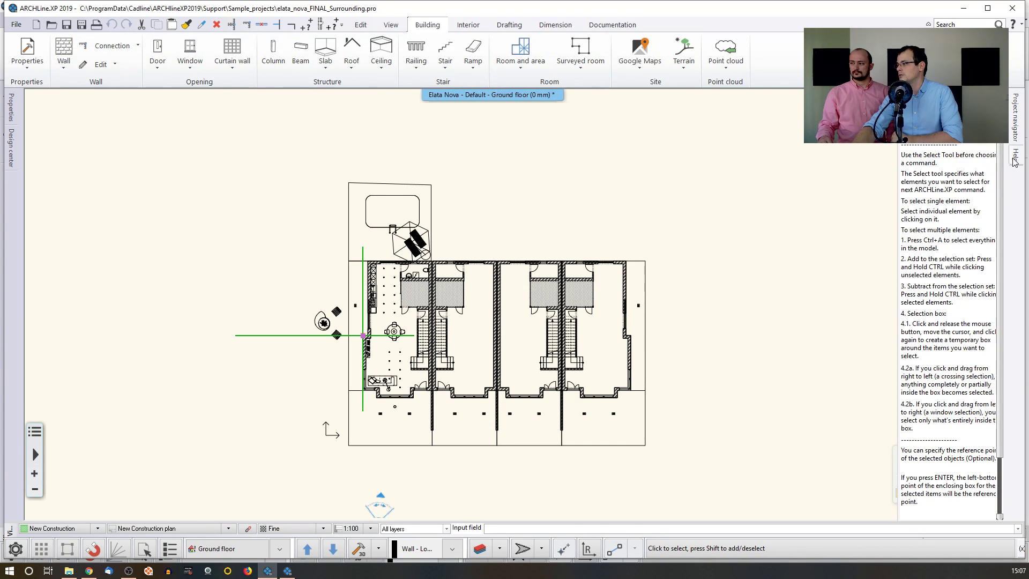
{"action": "left_click", "coordinate": [1010, 92]}
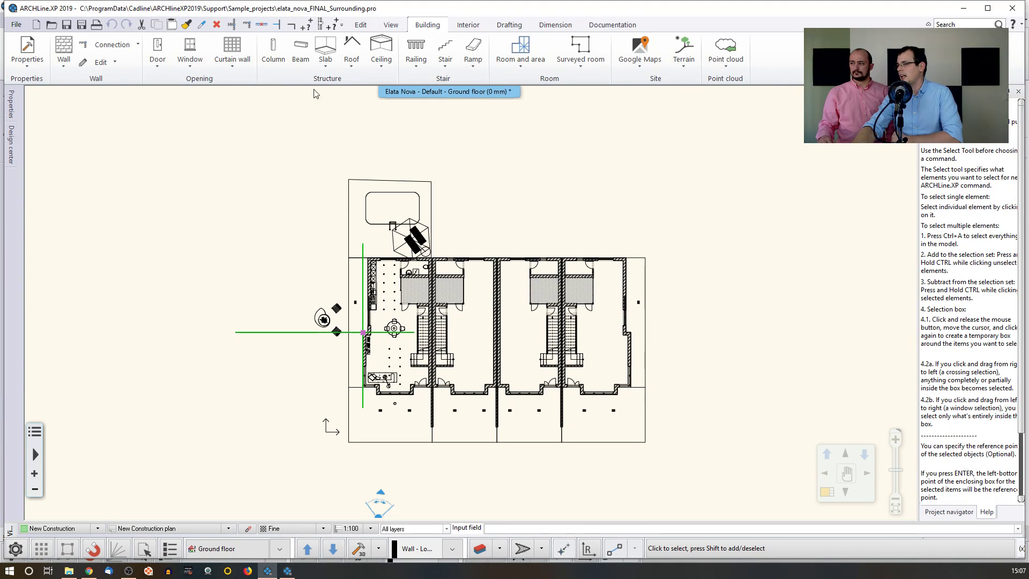
- Draw a short horizontal wall in the empty area above the row of houses and end the Wall command
{"action": "left_click", "coordinate": [64, 47]}
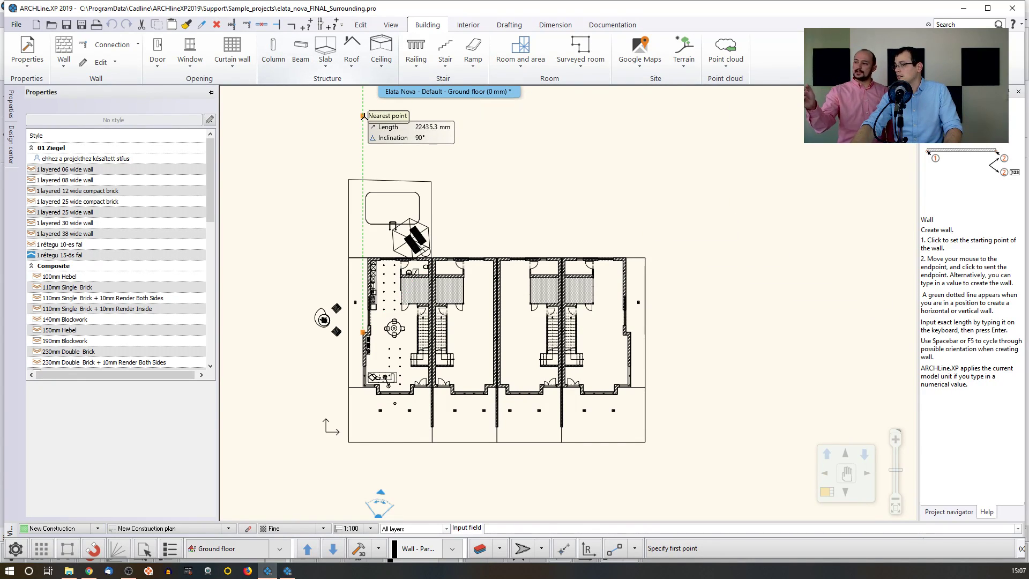
{"action": "left_click", "coordinate": [513, 163]}
{"action": "left_click", "coordinate": [560, 161]}
{"action": "key", "text": "Escape"}
{"action": "scroll", "coordinate": [563, 168], "scroll_direction": "up", "scroll_amount": 2}
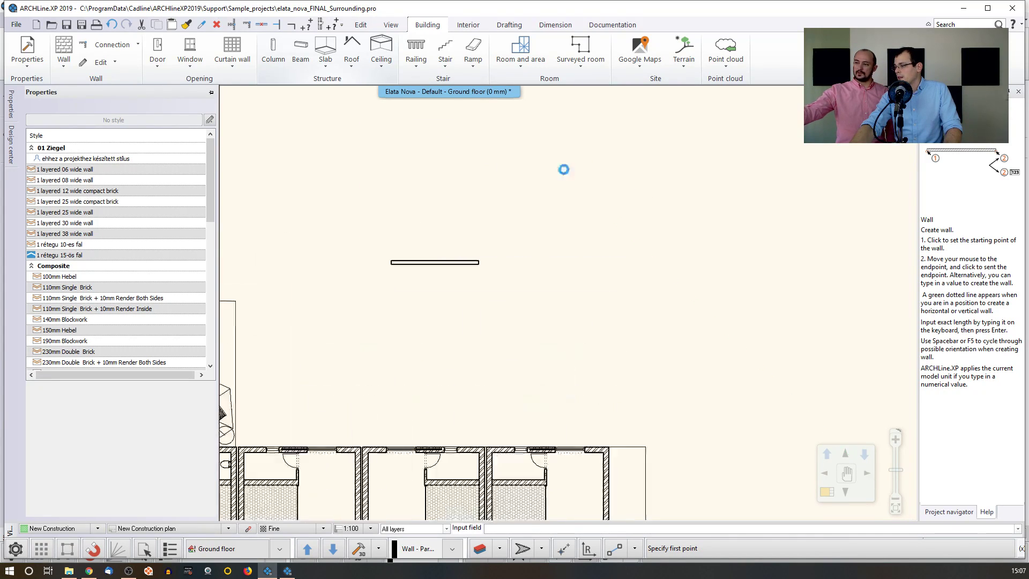
{"action": "middle_click_drag", "start_coordinate": [436, 299], "coordinate": [463, 276]}
{"action": "key", "text": "Escape"}
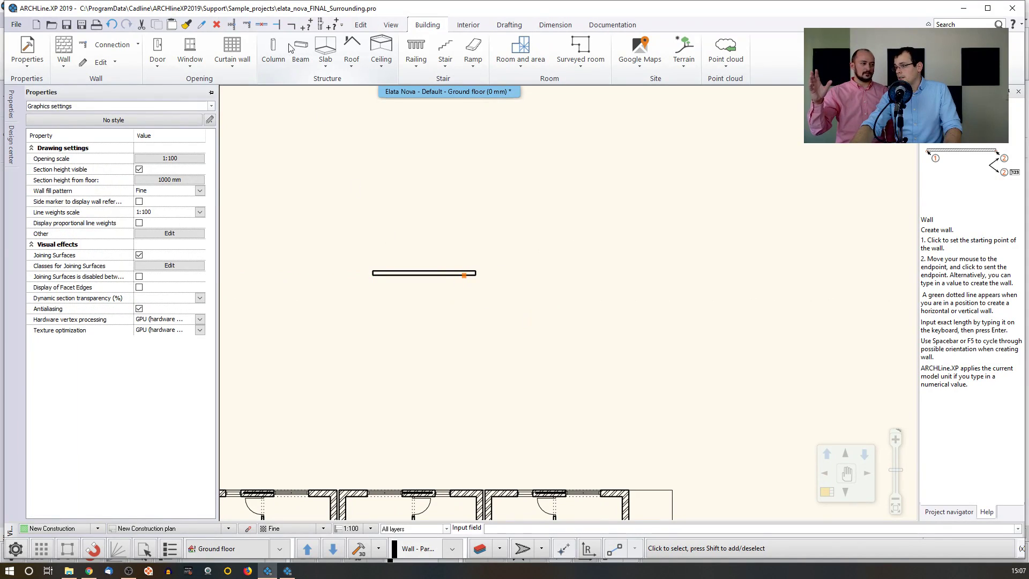
- Start the Auto roof and Auto Roof with profile commands in turn to read their help instructions
{"action": "left_click", "coordinate": [354, 67]}
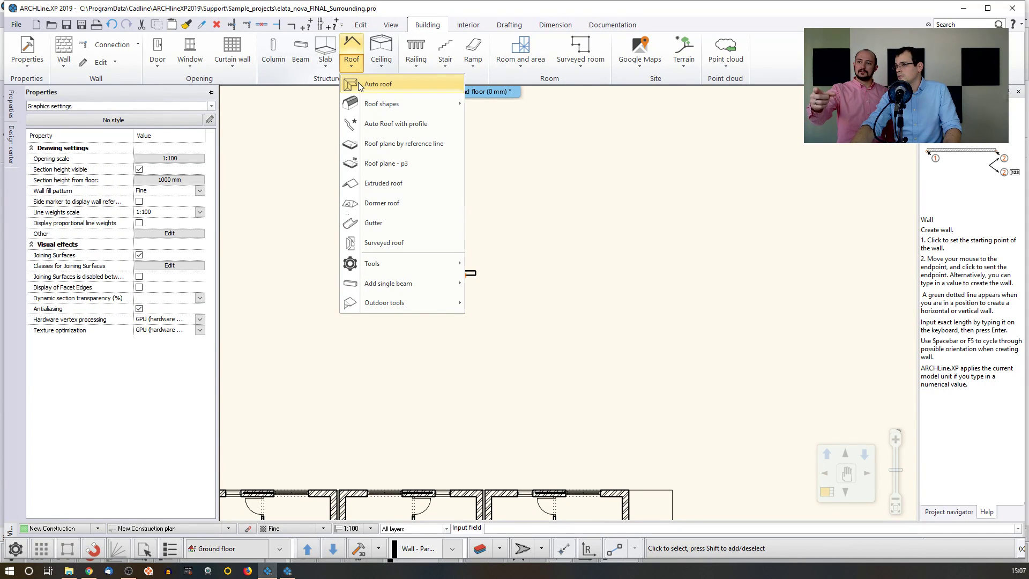
{"action": "left_click", "coordinate": [361, 86]}
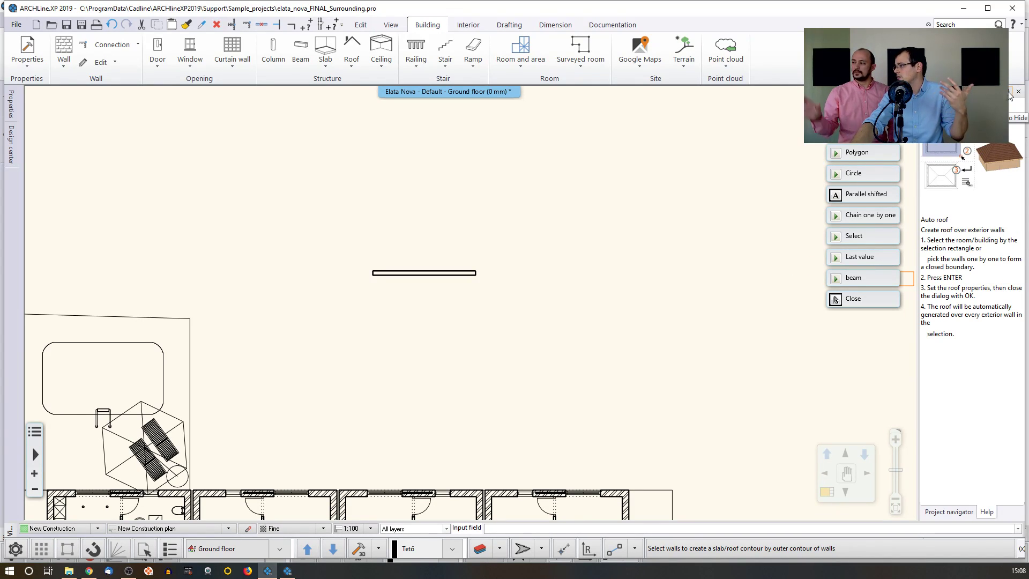
{"action": "left_click", "coordinate": [351, 54]}
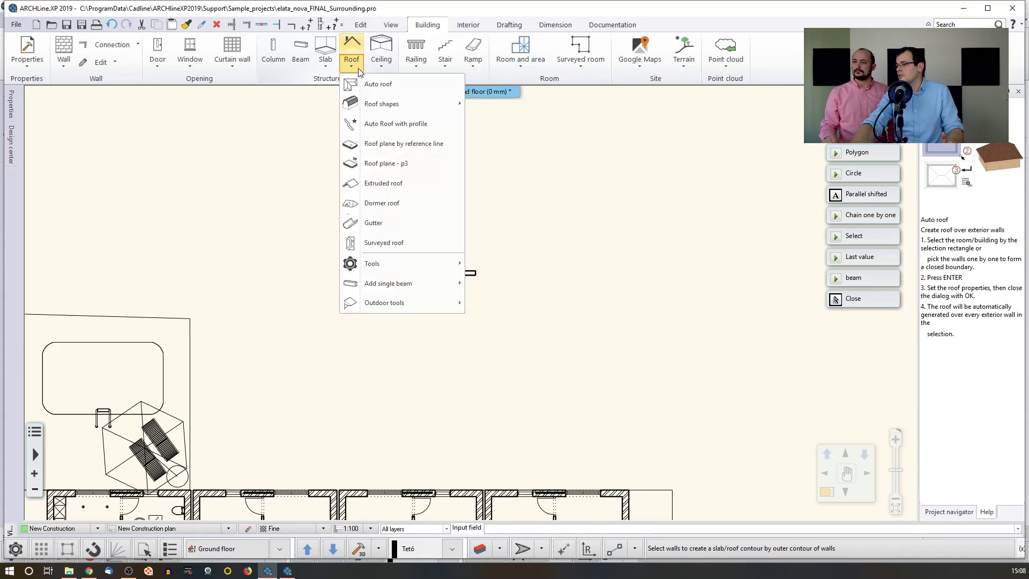
{"action": "left_click", "coordinate": [425, 124]}
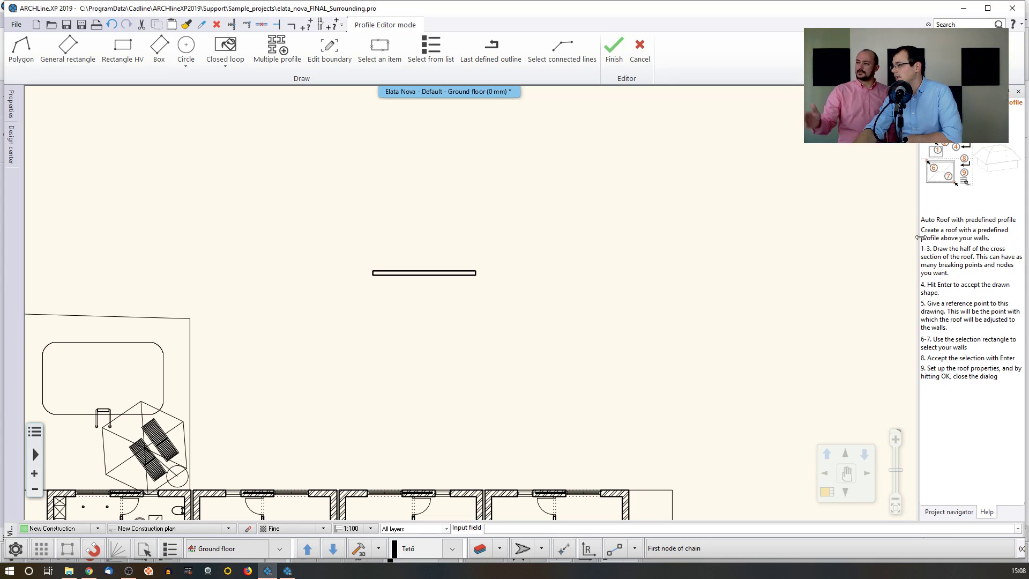
- Widen the Help panel and leave the Auto Roof with profile command
{"action": "left_click_drag", "start_coordinate": [919, 242], "coordinate": [868, 250]}
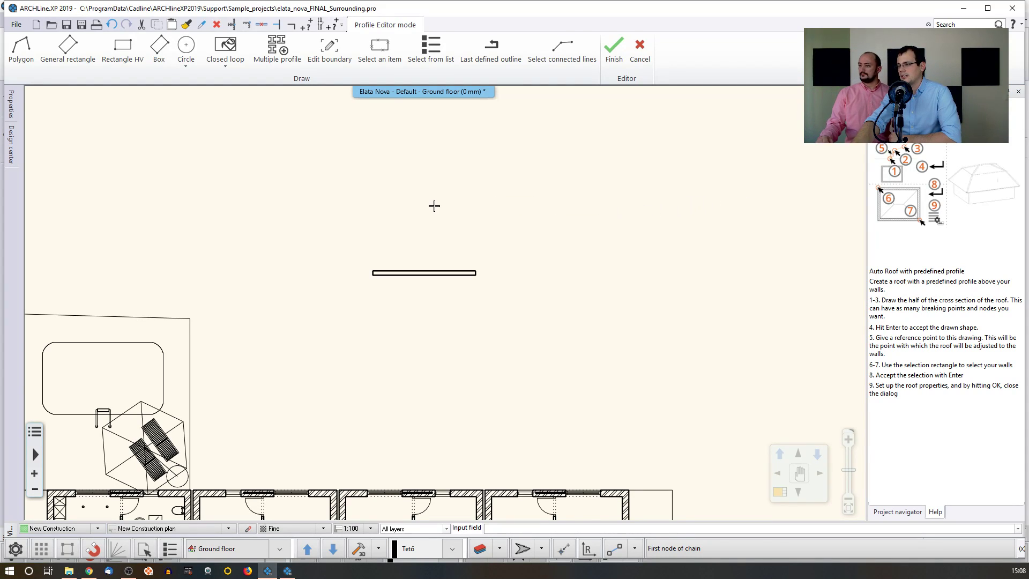
{"action": "key", "text": "Escape"}
{"action": "scroll", "coordinate": [441, 243], "scroll_direction": "down", "scroll_amount": 3}
{"action": "middle_click_drag", "start_coordinate": [459, 276], "coordinate": [493, 159]}
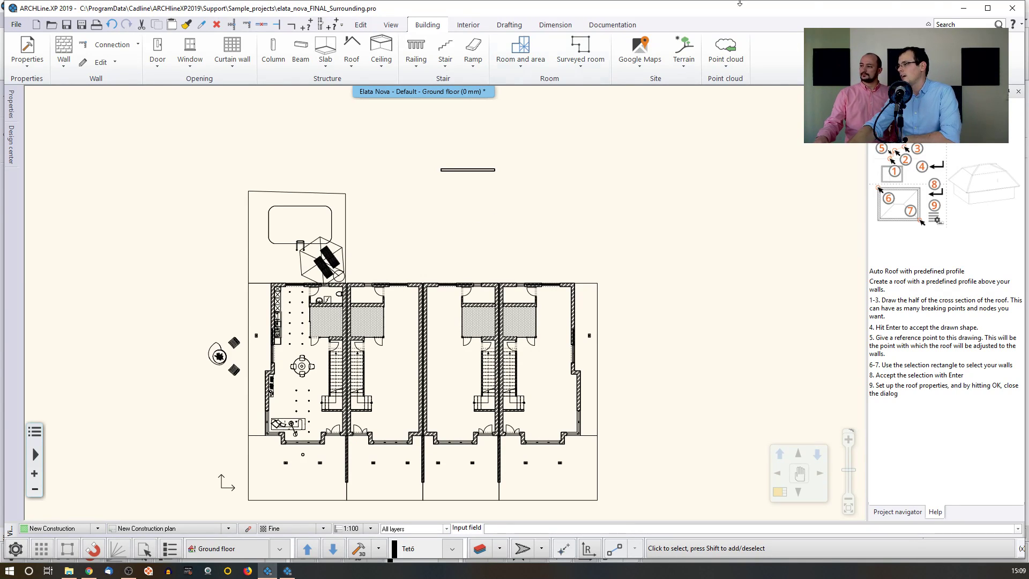
- Maximize the project window and bring up the Edit commands
{"action": "left_click", "coordinate": [988, 8]}
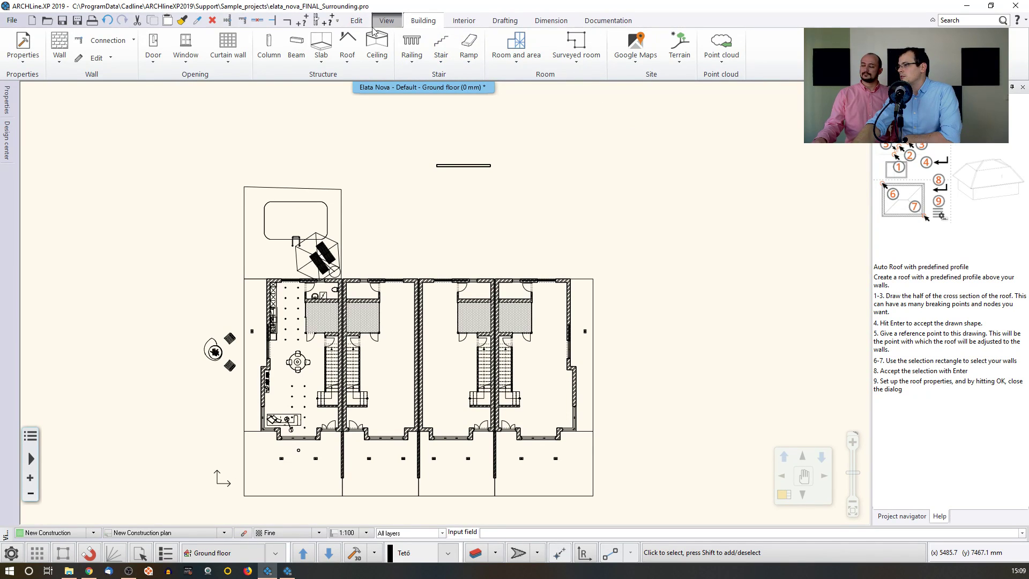
{"action": "left_click", "coordinate": [357, 22]}
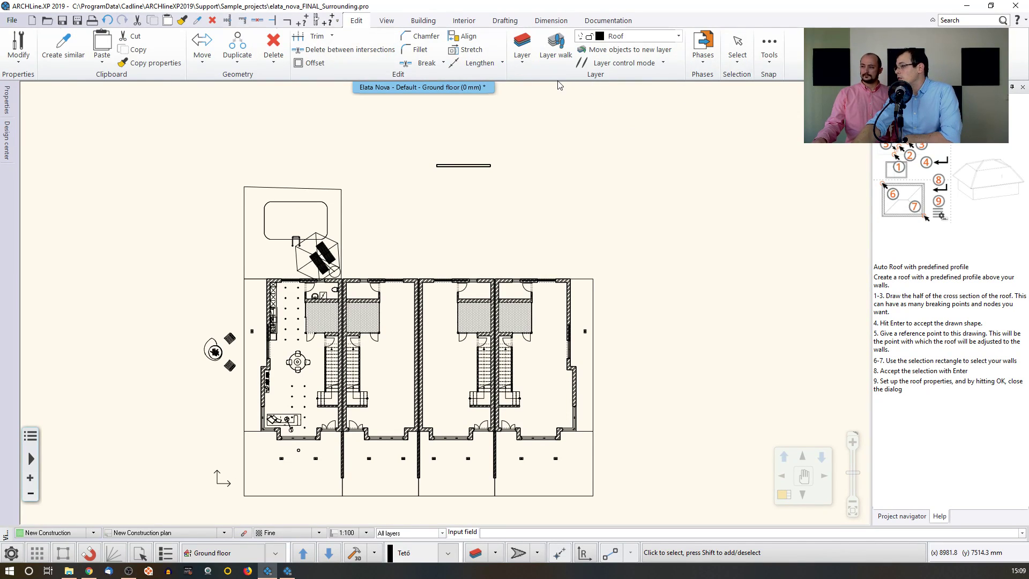
{"action": "middle_click_drag", "start_coordinate": [559, 232], "coordinate": [560, 214]}
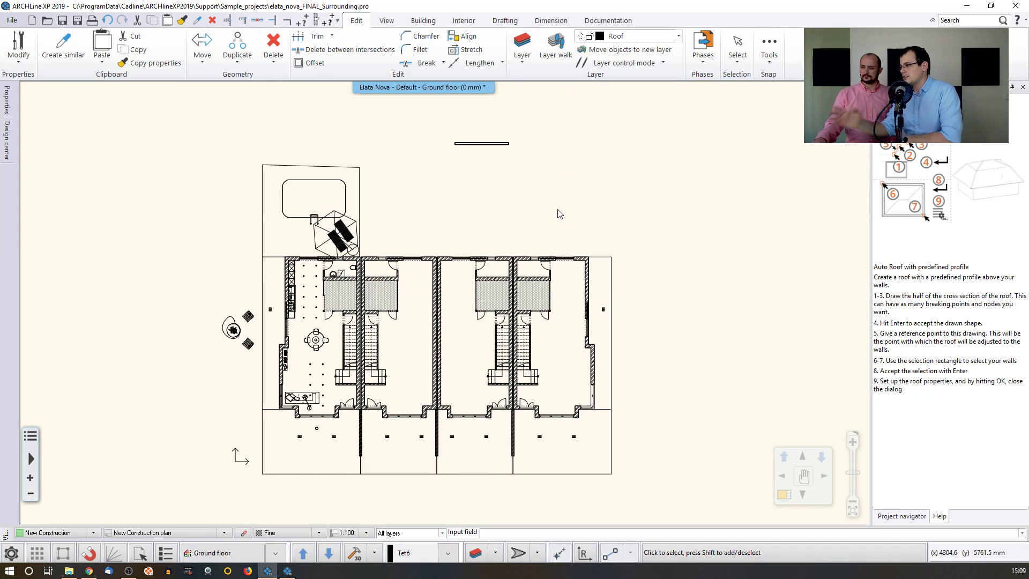
- Use Layer walk to view individual layers in isolation on the floor plan, including Hatch and Column - House 4
{"action": "left_click", "coordinate": [556, 48]}
{"action": "left_click", "coordinate": [338, 251]}
{"action": "left_click", "coordinate": [334, 294]}
{"action": "left_click", "coordinate": [347, 335]}
{"action": "left_click", "coordinate": [336, 190]}
{"action": "left_click", "coordinate": [336, 174]}
{"action": "scroll", "coordinate": [337, 177], "scroll_direction": "up", "scroll_amount": 4}
{"action": "left_click", "coordinate": [329, 202]}
{"action": "left_click", "coordinate": [328, 187]}
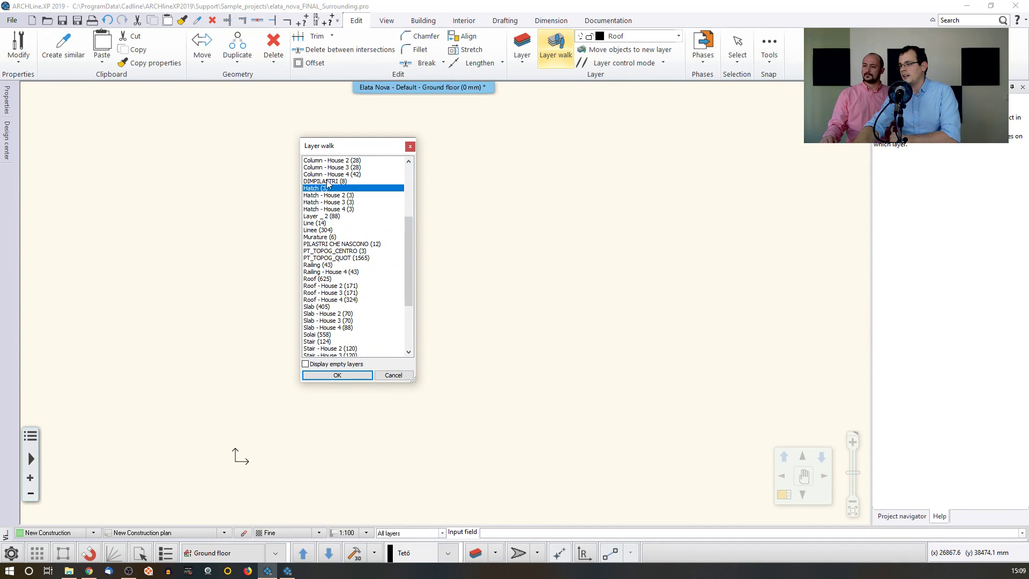
{"action": "left_click", "coordinate": [331, 174]}
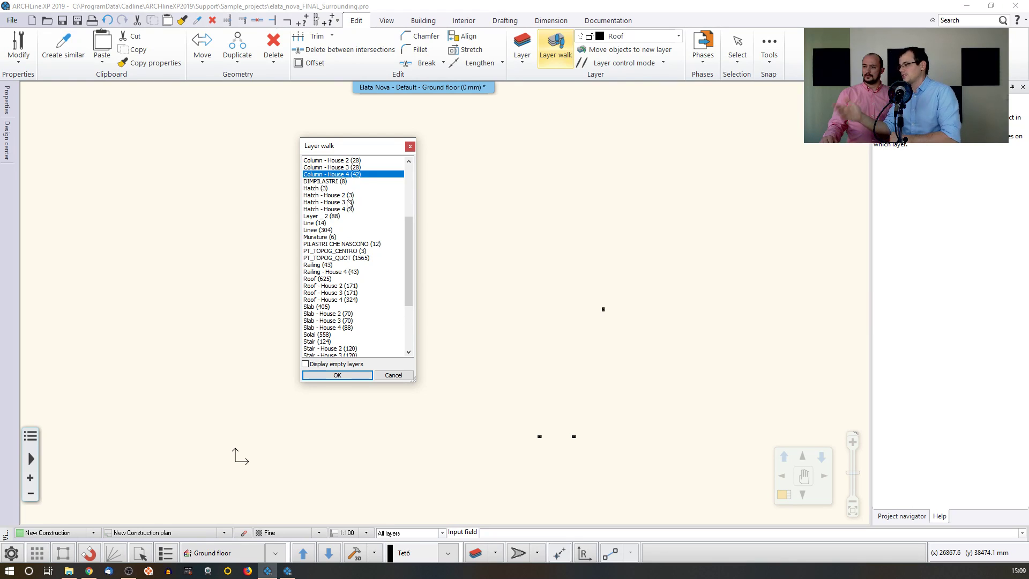
- Select all layers in the Layer walk list to display them together and accept the selection
{"action": "scroll", "coordinate": [348, 204], "scroll_direction": "up", "scroll_amount": 5}
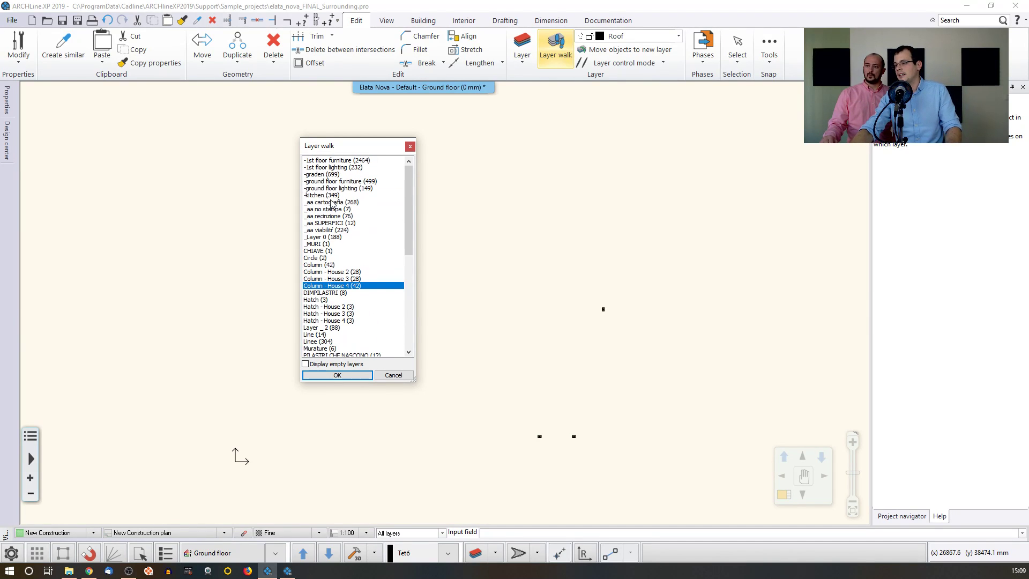
{"action": "left_click_drag", "start_coordinate": [339, 162], "coordinate": [347, 302]}
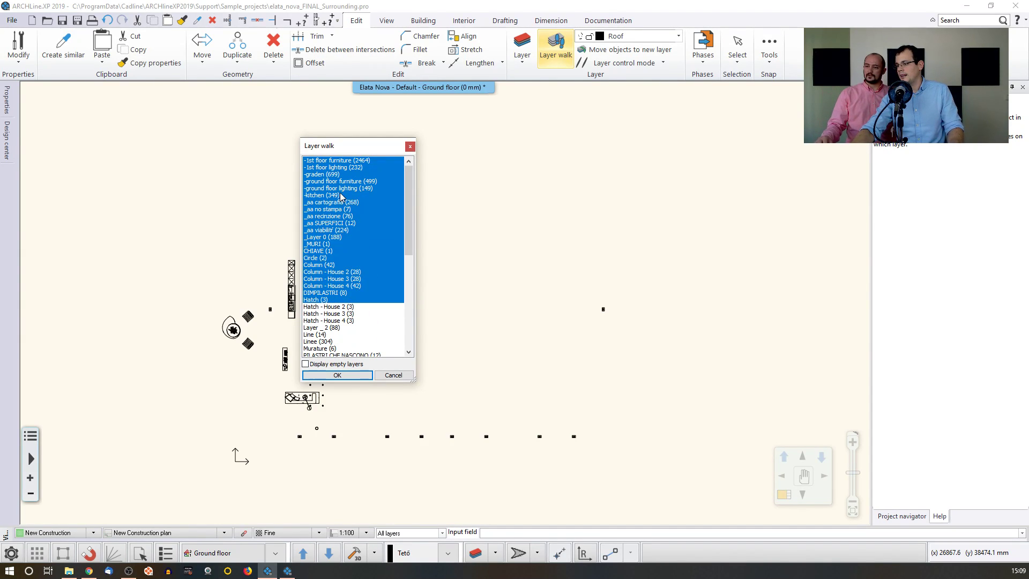
{"action": "left_click_drag", "start_coordinate": [344, 167], "coordinate": [363, 441]}
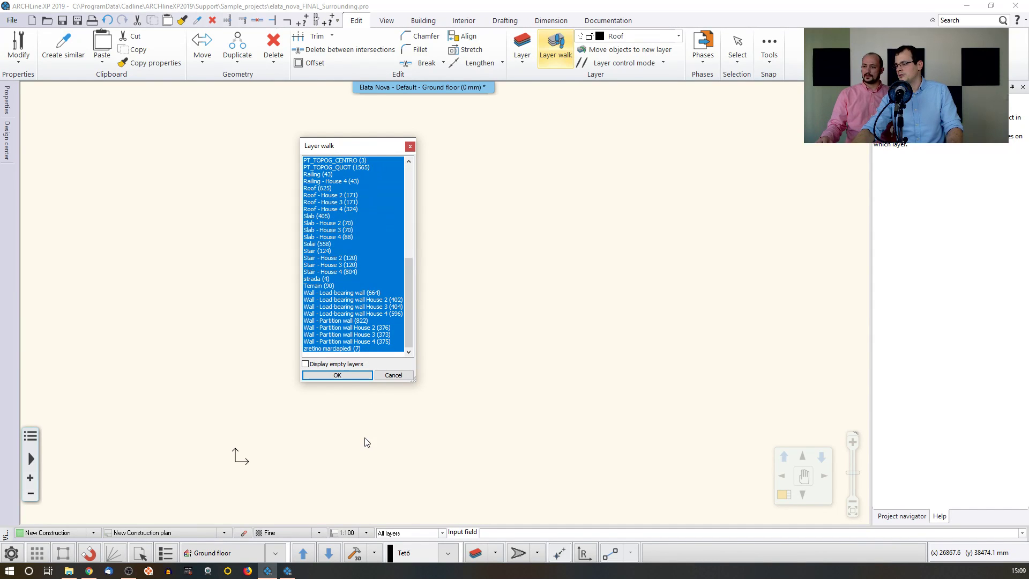
{"action": "left_click", "coordinate": [338, 376]}
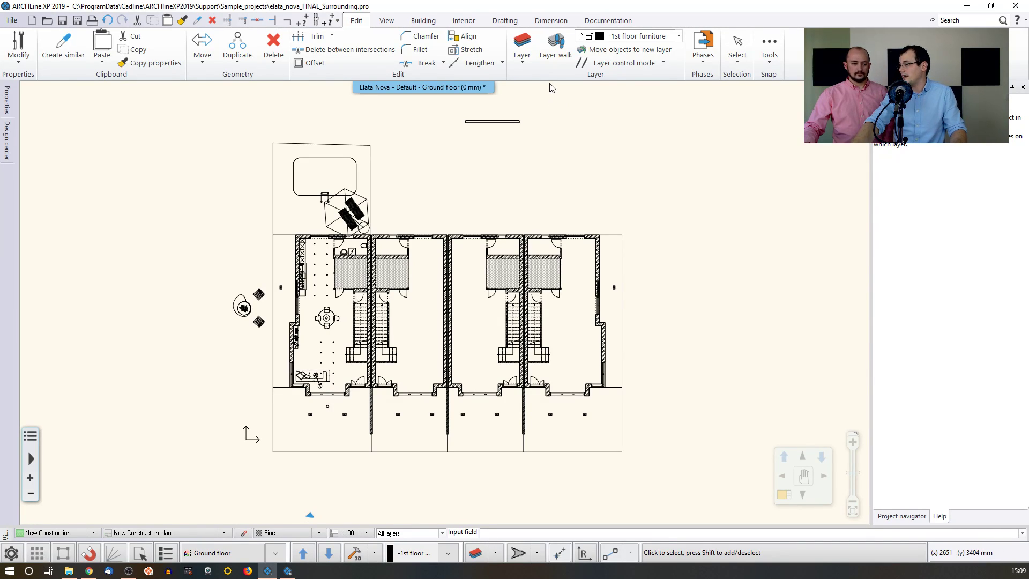
- Open the keyboard shortcut settings for Layer walk and check whether Ctrl+Shift+W is available and which commands other keys hold
{"action": "scroll", "coordinate": [588, 173], "scroll_direction": "up", "scroll_amount": 3}
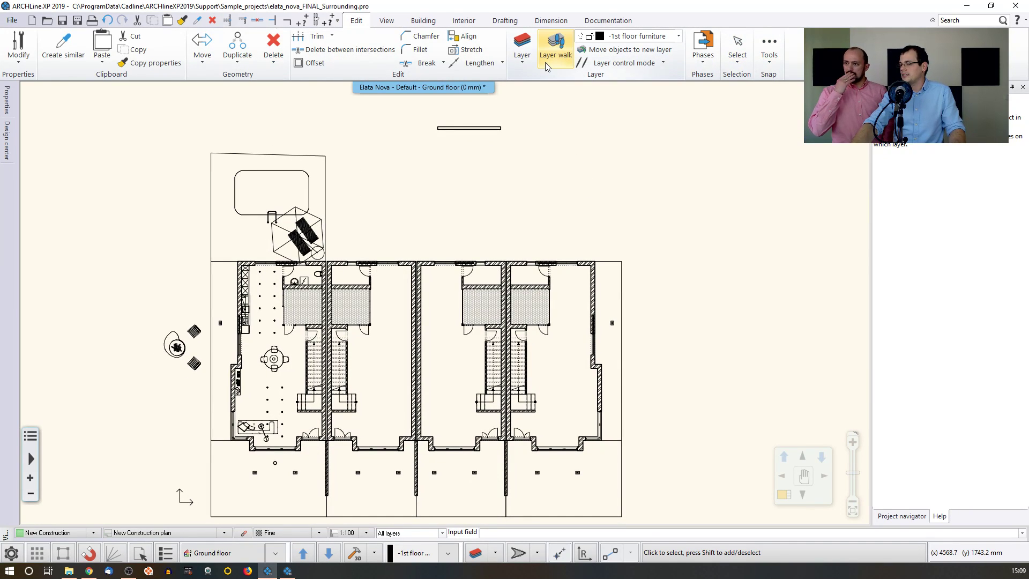
{"action": "right_click", "coordinate": [554, 49]}
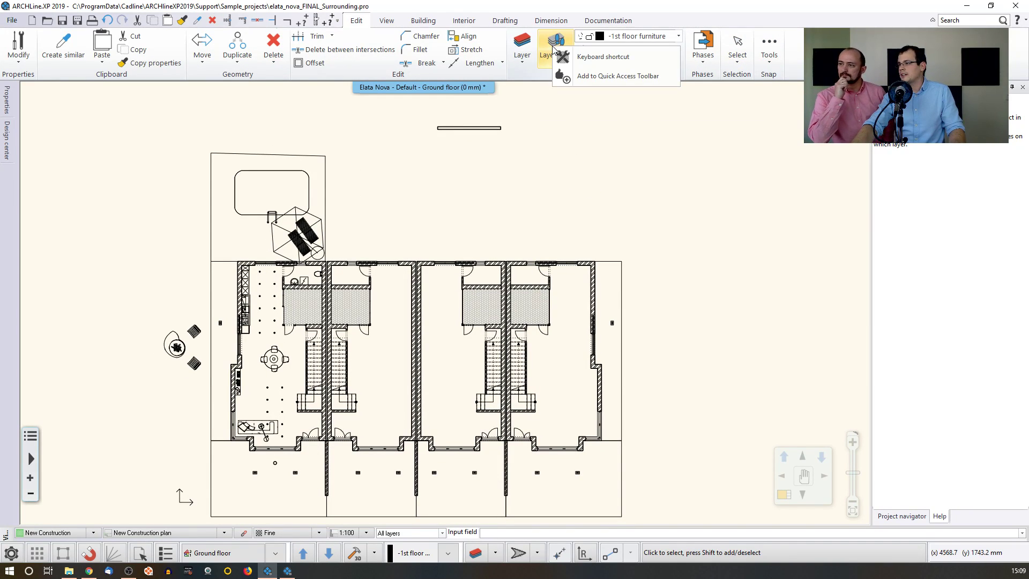
{"action": "left_click", "coordinate": [615, 57]}
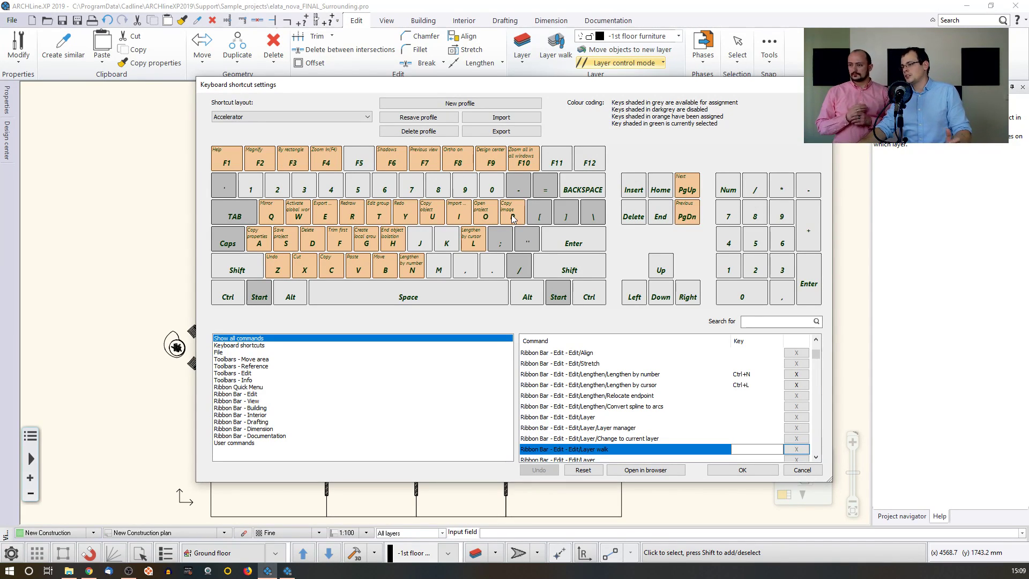
{"action": "key", "text": "ctrl+shift"}
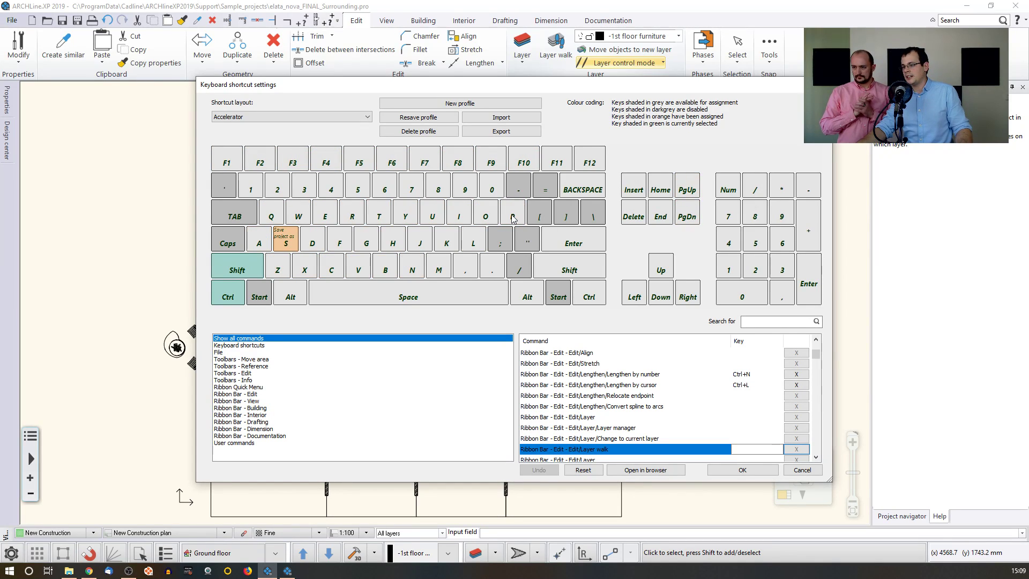
{"action": "key", "text": "ctrl+shift+w"}
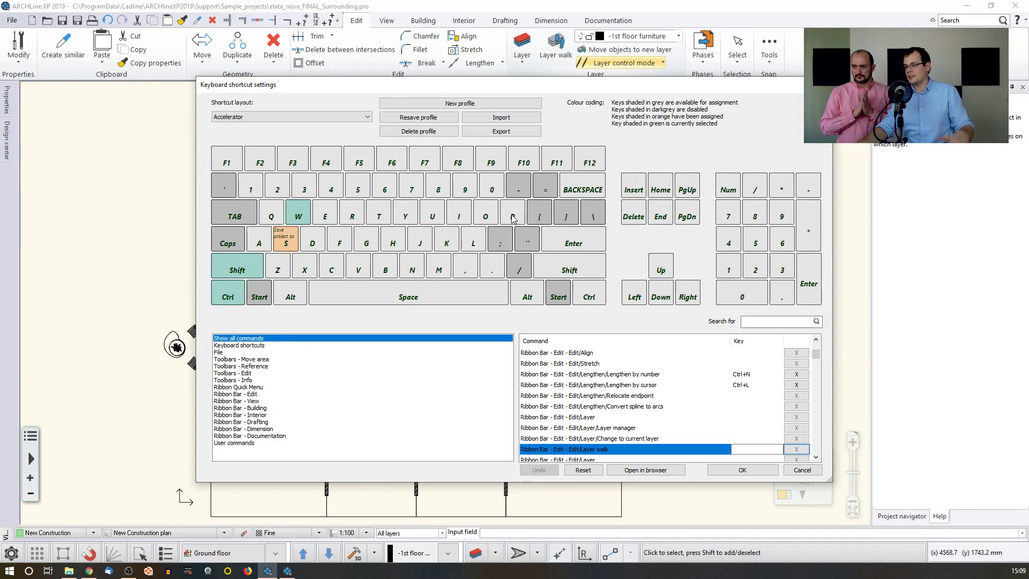
{"action": "left_click", "coordinate": [296, 215]}
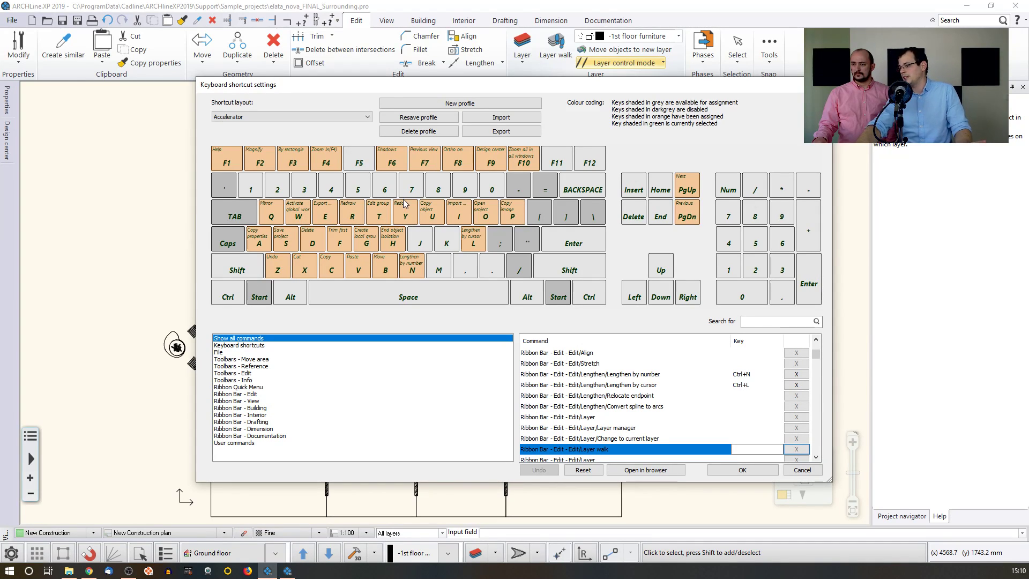
{"action": "scroll", "coordinate": [556, 431], "scroll_direction": "down", "scroll_amount": 1}
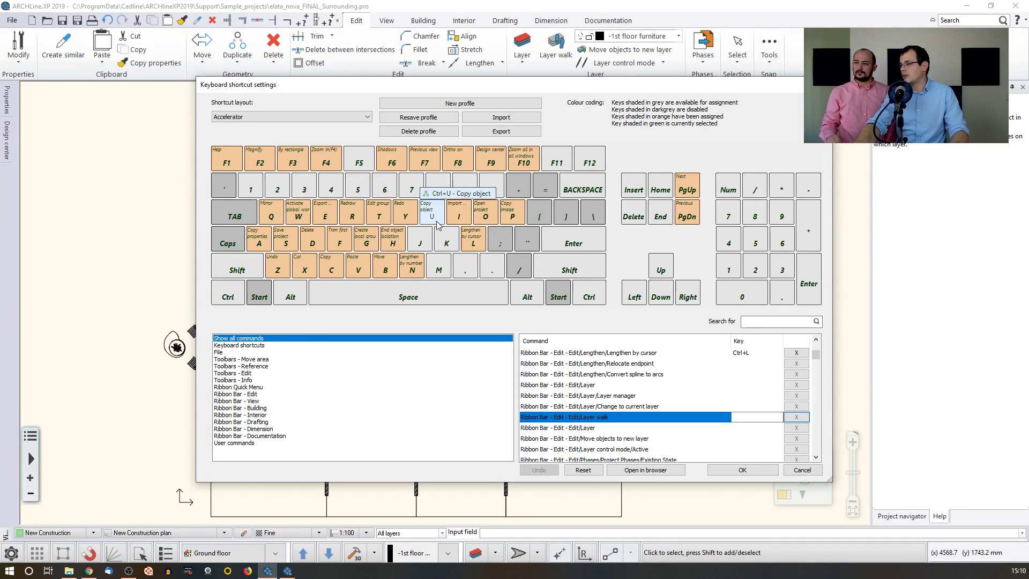
{"action": "left_click", "coordinate": [422, 209]}
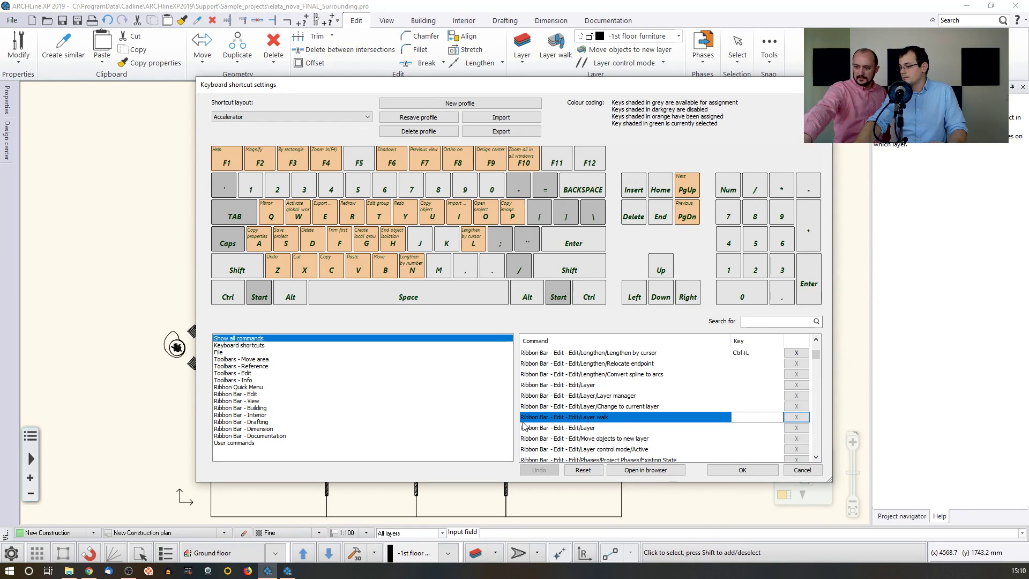
- Browse the Ribbon Bar - Edit commands and their assigned keys, and leave the keyboard shortcut settings without changes
{"action": "left_click", "coordinate": [251, 394]}
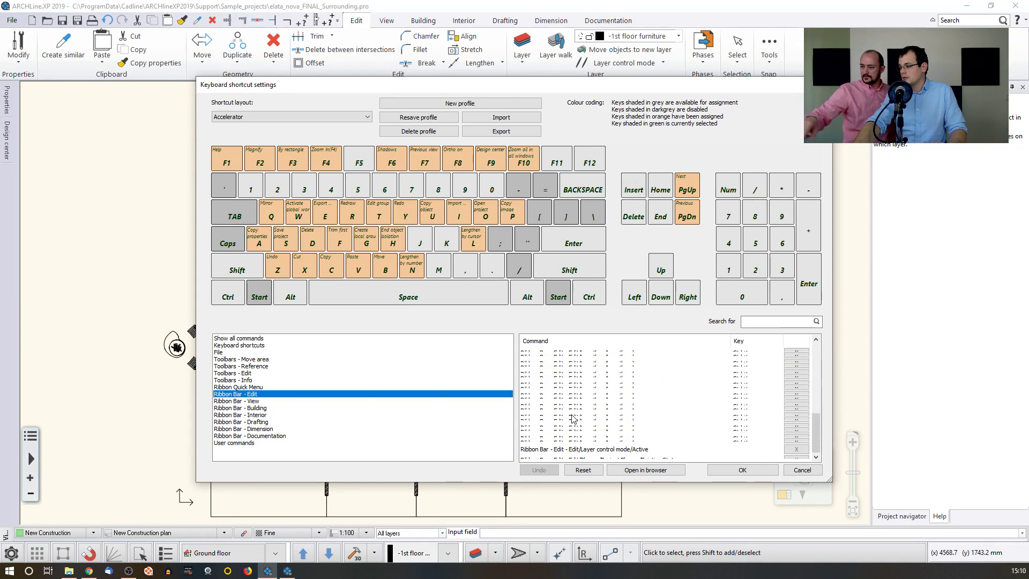
{"action": "scroll", "coordinate": [600, 421], "scroll_direction": "down", "scroll_amount": 5}
{"action": "scroll", "coordinate": [630, 422], "scroll_direction": "down", "scroll_amount": 5}
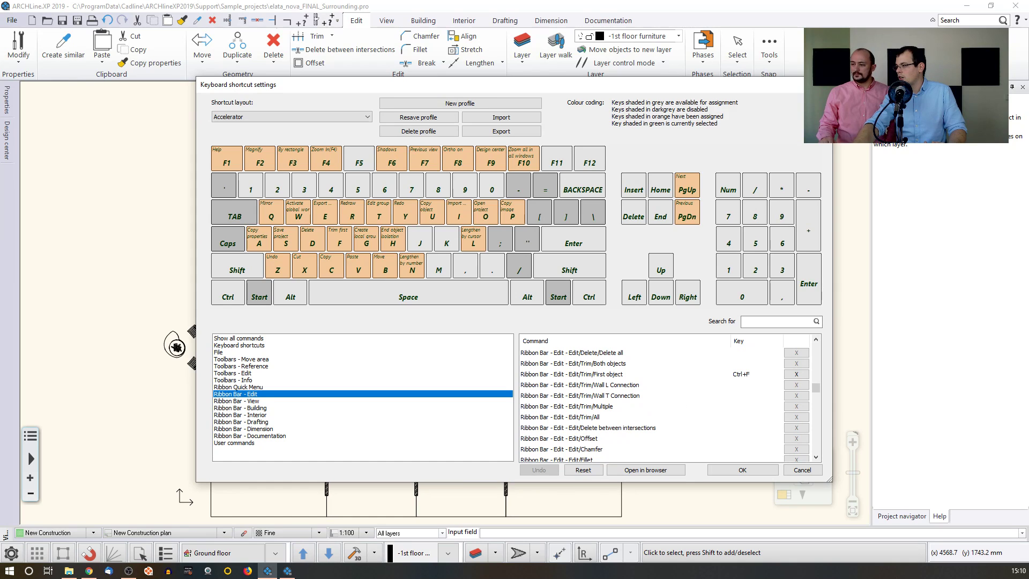
{"action": "left_click", "coordinate": [802, 470]}
- Assign Ctrl+Shift+W to the Layer walk command in the keyboard shortcut settings
{"action": "right_click", "coordinate": [552, 43]}
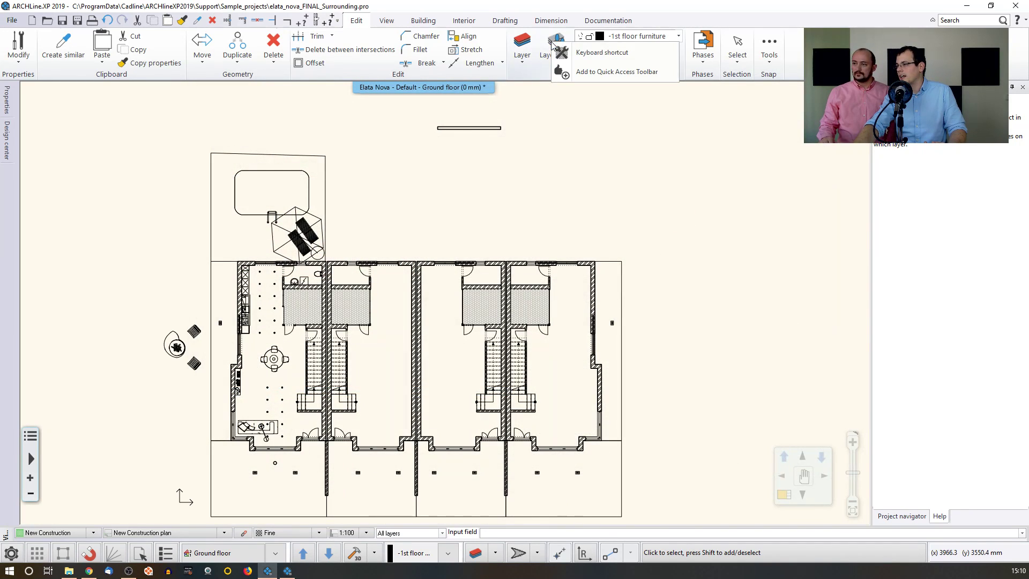
{"action": "left_click", "coordinate": [601, 53]}
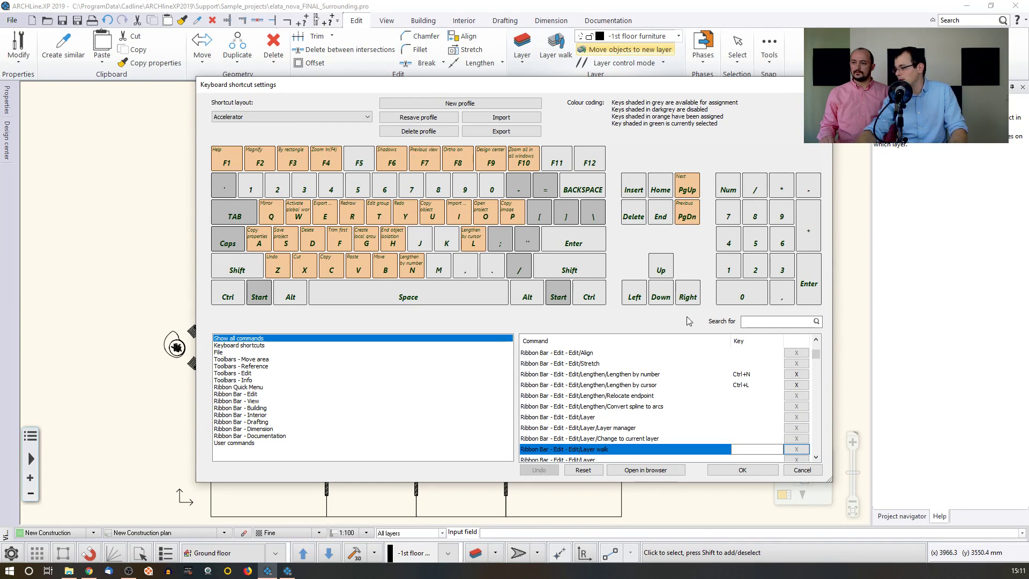
{"action": "scroll", "coordinate": [733, 420], "scroll_direction": "down", "scroll_amount": 1}
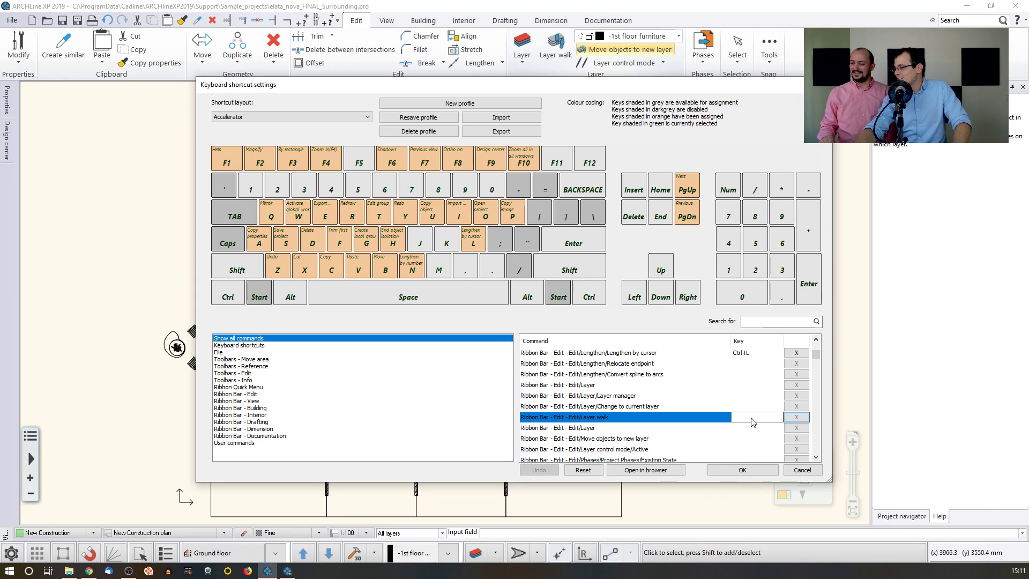
{"action": "left_click", "coordinate": [746, 416]}
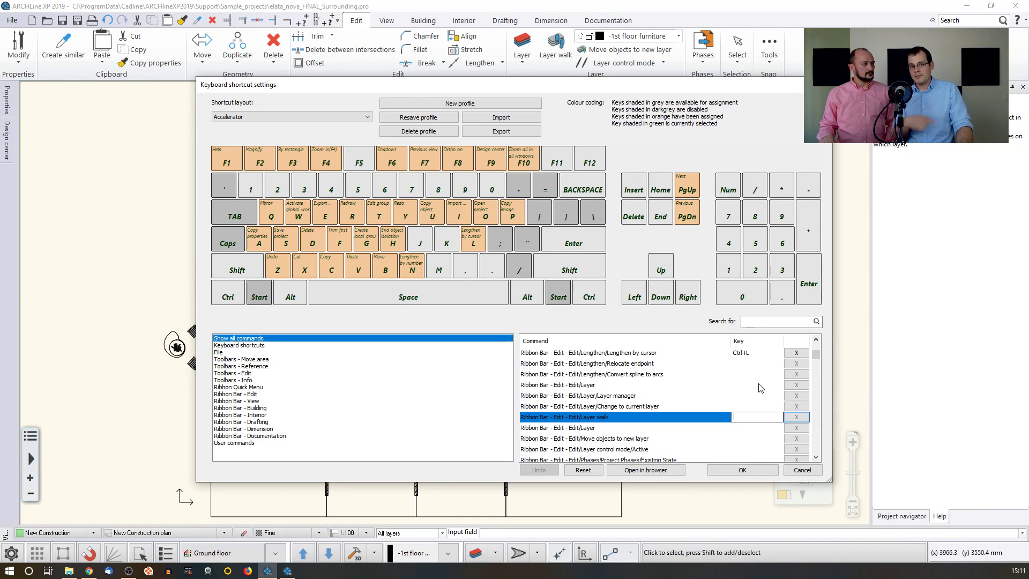
{"action": "key", "text": "ctrl"}
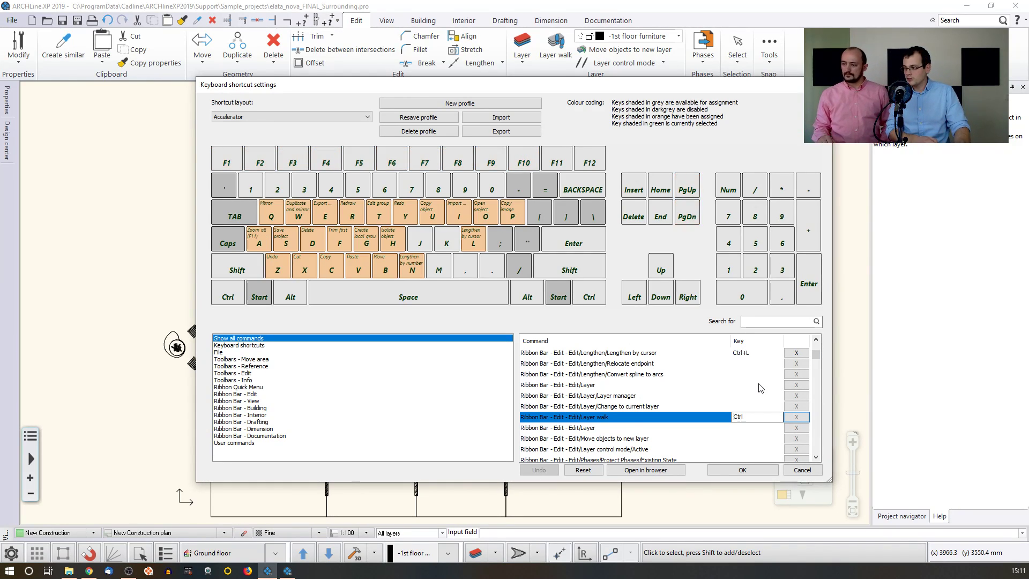
{"action": "key", "text": "ctrl+w"}
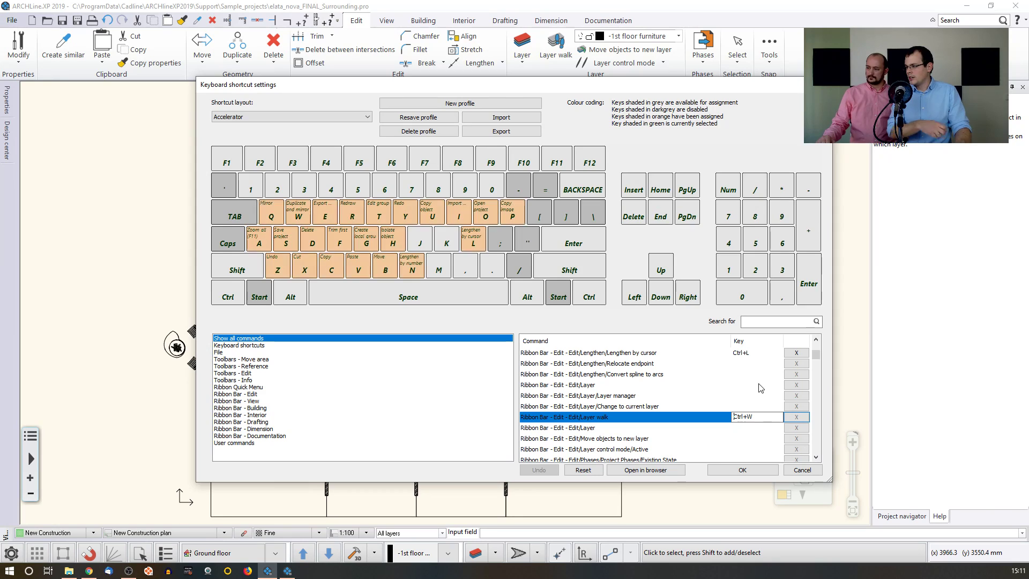
{"action": "key", "text": "ctrl+shift+w"}
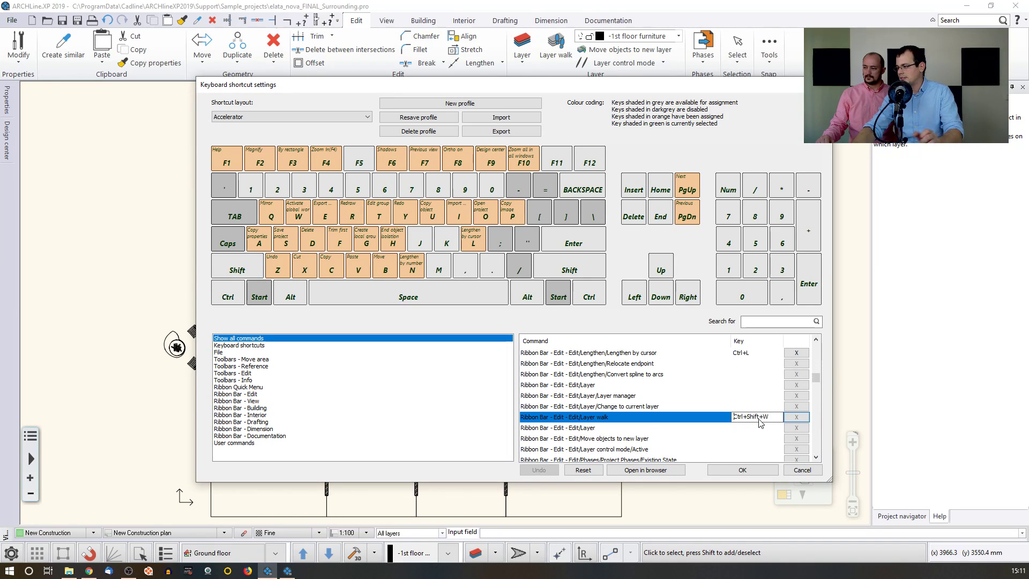
{"action": "key", "text": "Return"}
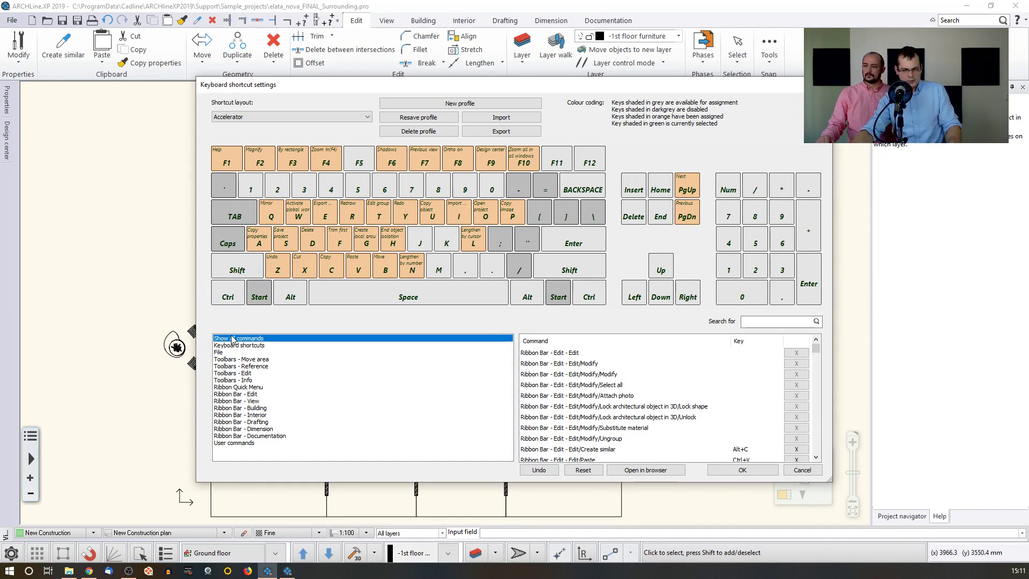
- Check on the keyboard map which command is assigned to Ctrl+Shift+W
{"action": "left_click", "coordinate": [227, 294]}
{"action": "left_click", "coordinate": [237, 268]}
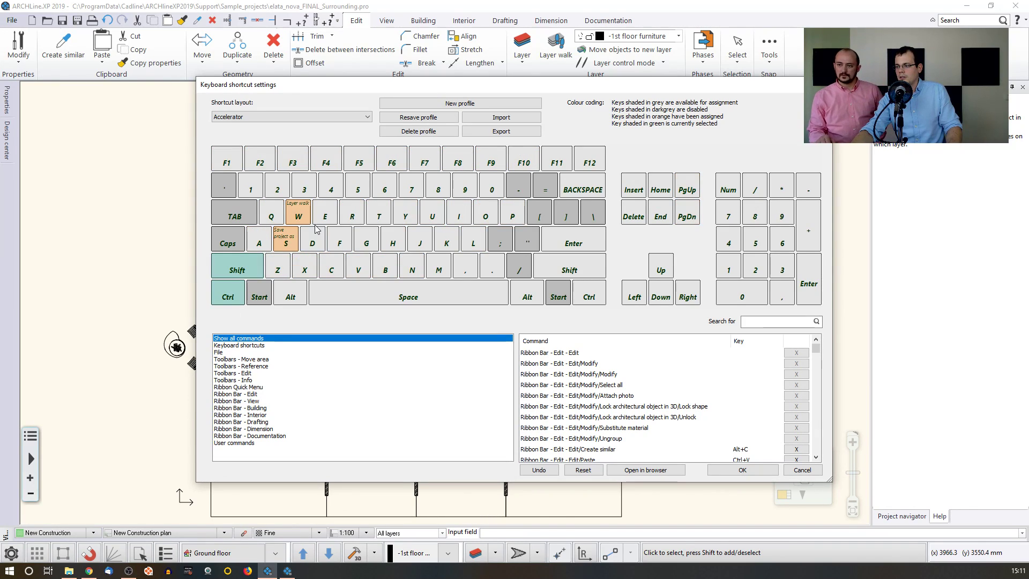
{"action": "left_click", "coordinate": [298, 214]}
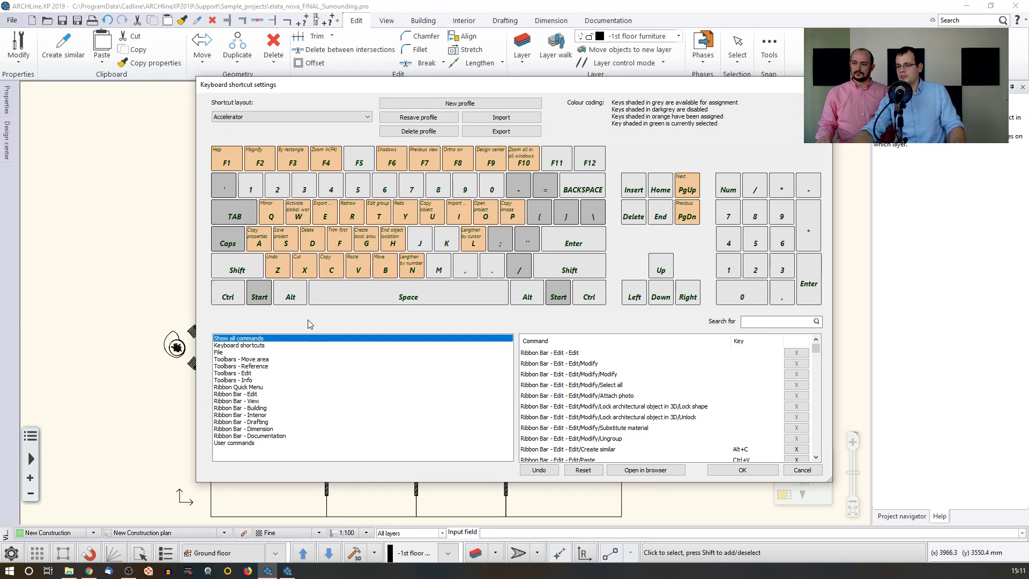
{"action": "key", "text": "ctrl+shift+w"}
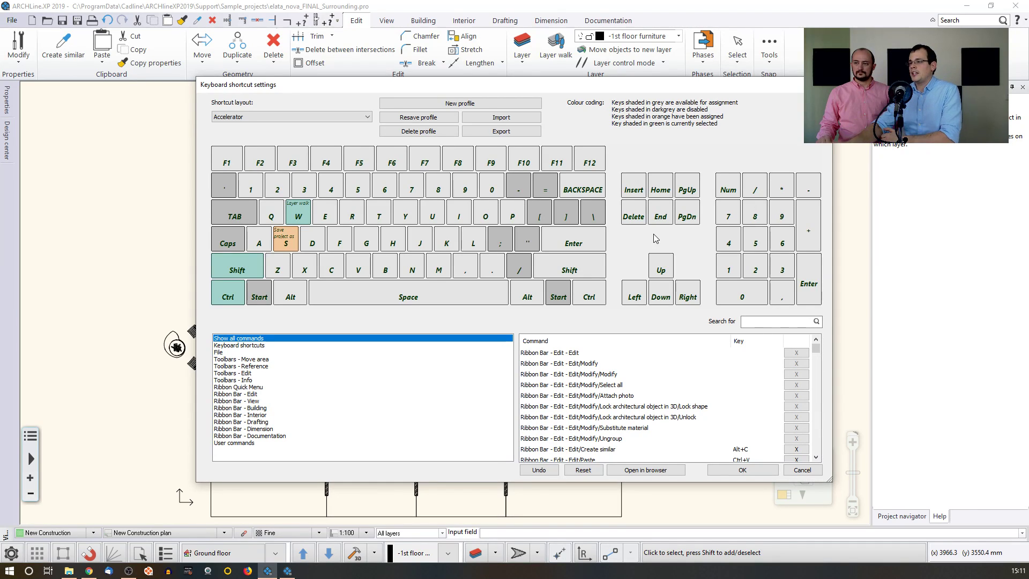
- View the available shortcut layouts and quit the keyboard shortcut settings without saving the modified profile
{"action": "left_click", "coordinate": [367, 117]}
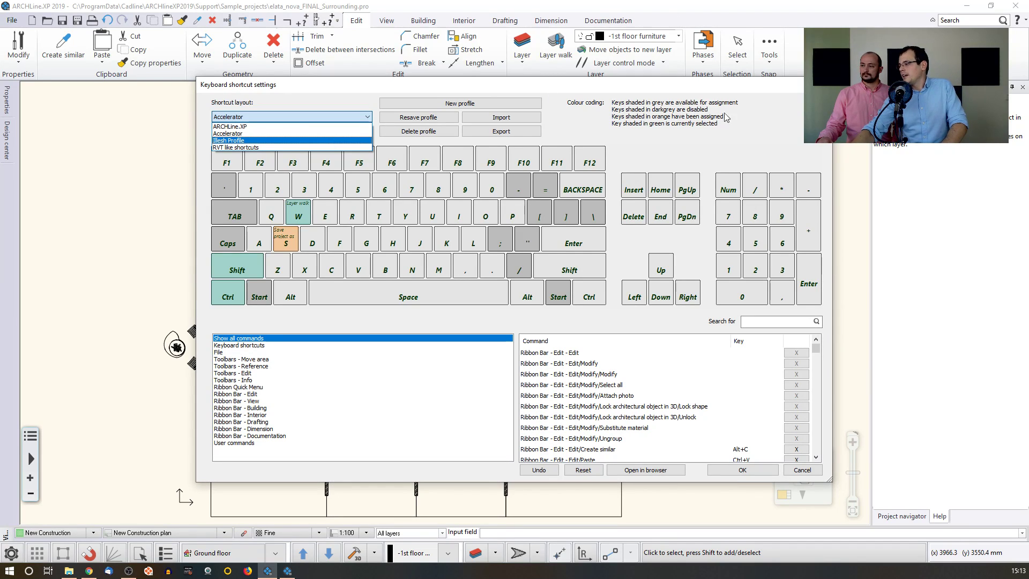
{"action": "left_click", "coordinate": [802, 470]}
{"action": "left_click", "coordinate": [802, 470]}
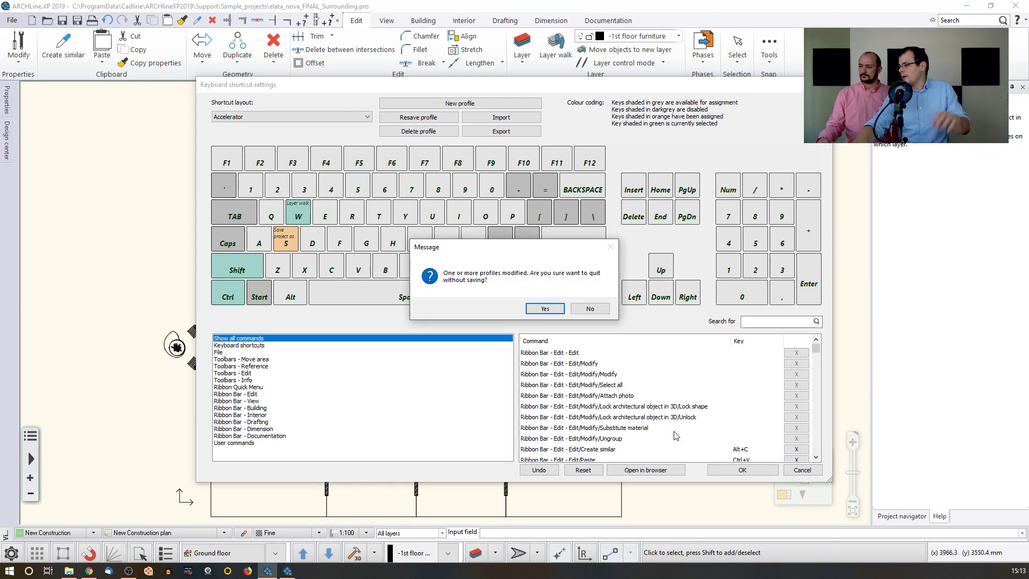
{"action": "left_click", "coordinate": [545, 309]}
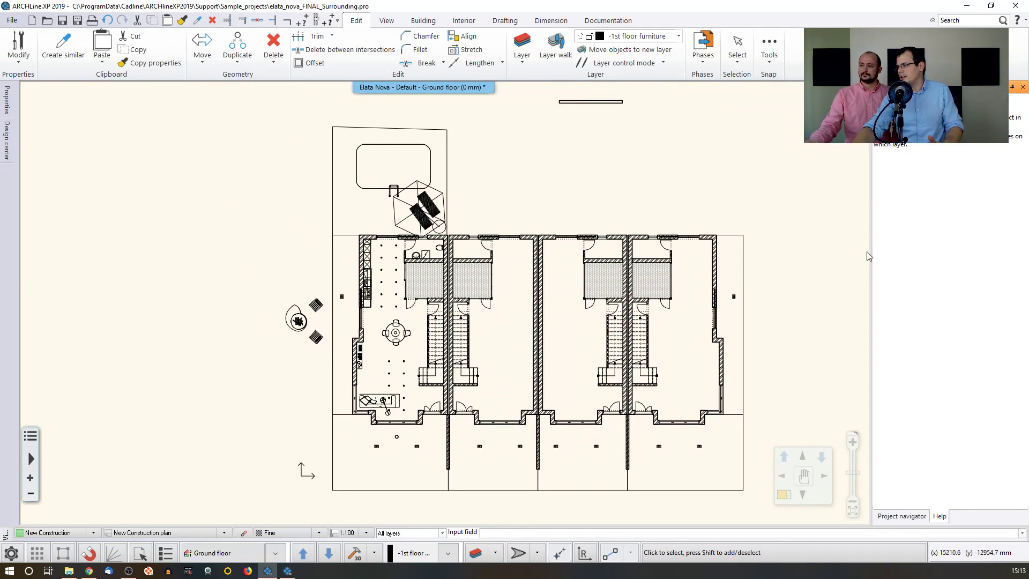
- Collapse the docked Help panel and restore the tiled window arrangement from the magnified floor plan
{"action": "left_click", "coordinate": [1013, 87]}
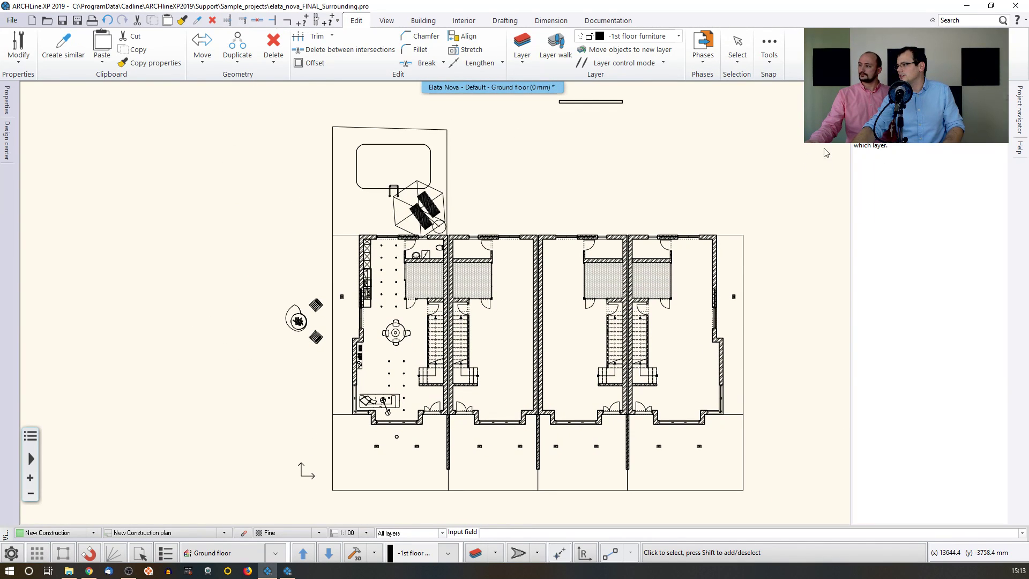
{"action": "left_click", "coordinate": [907, 495]}
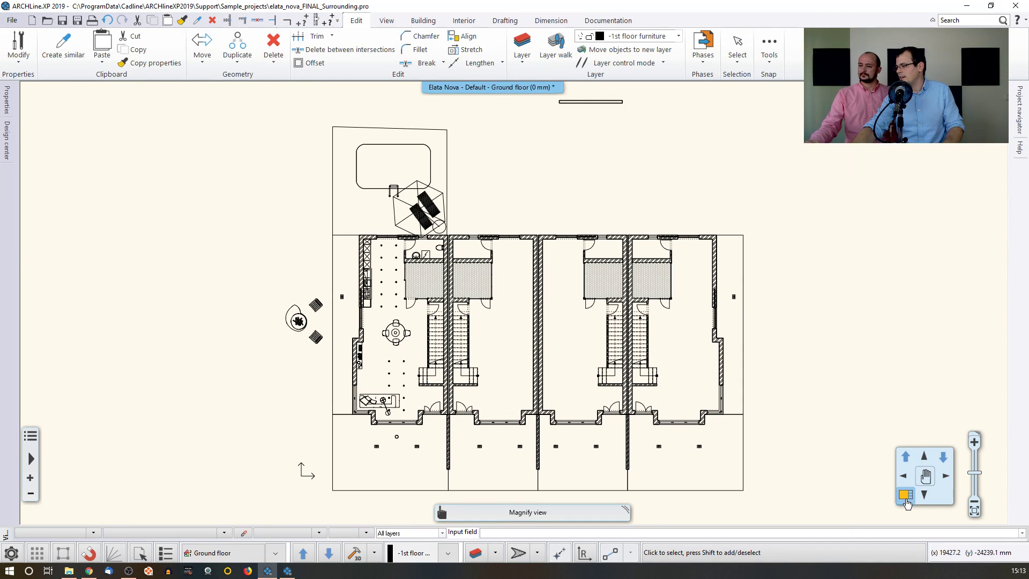
- Close the Print layout 1 window, keeping View 2 and the ground floor plan side by side
{"action": "left_click", "coordinate": [956, 322]}
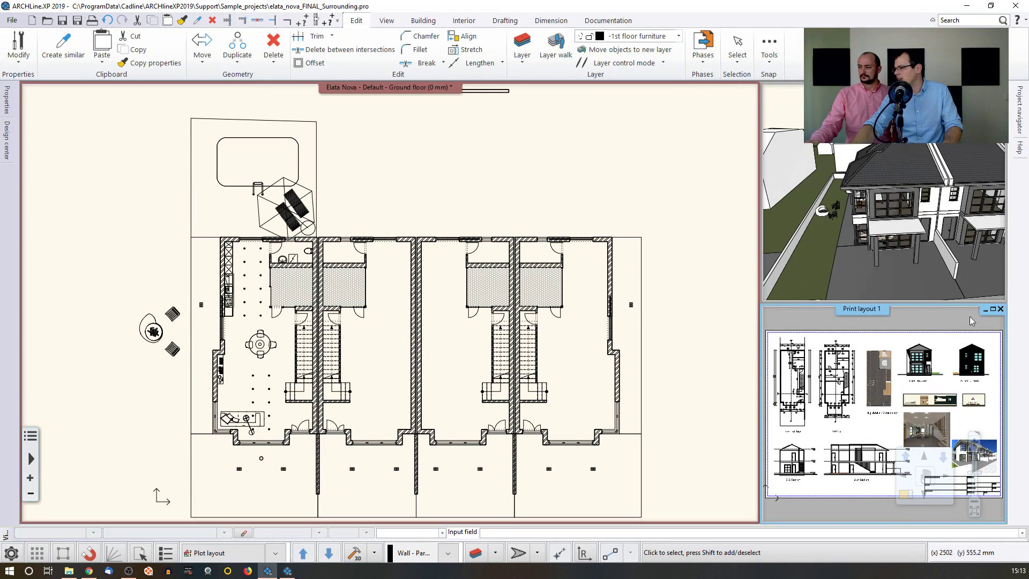
{"action": "left_click", "coordinate": [1000, 310]}
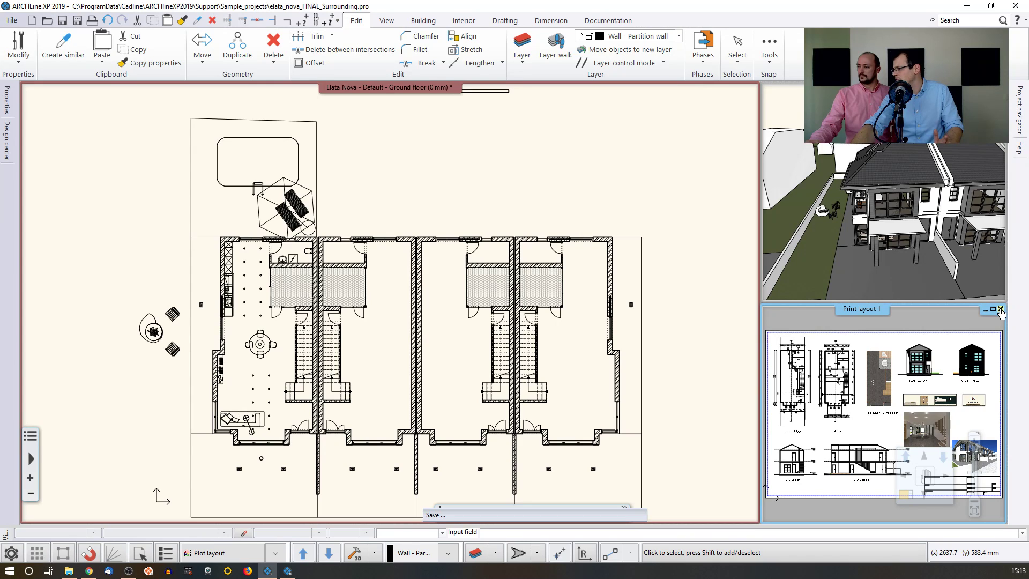
{"action": "left_click", "coordinate": [824, 275]}
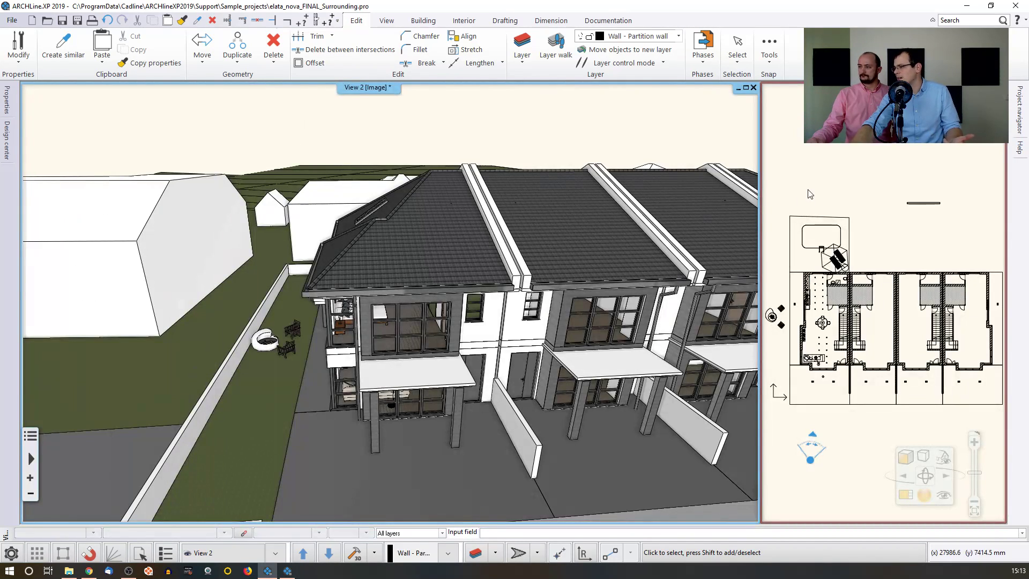
- Examine how the camera symbol on the ground floor plan follows changes of the viewpoint in the View 2 3D window
{"action": "left_click", "coordinate": [861, 407]}
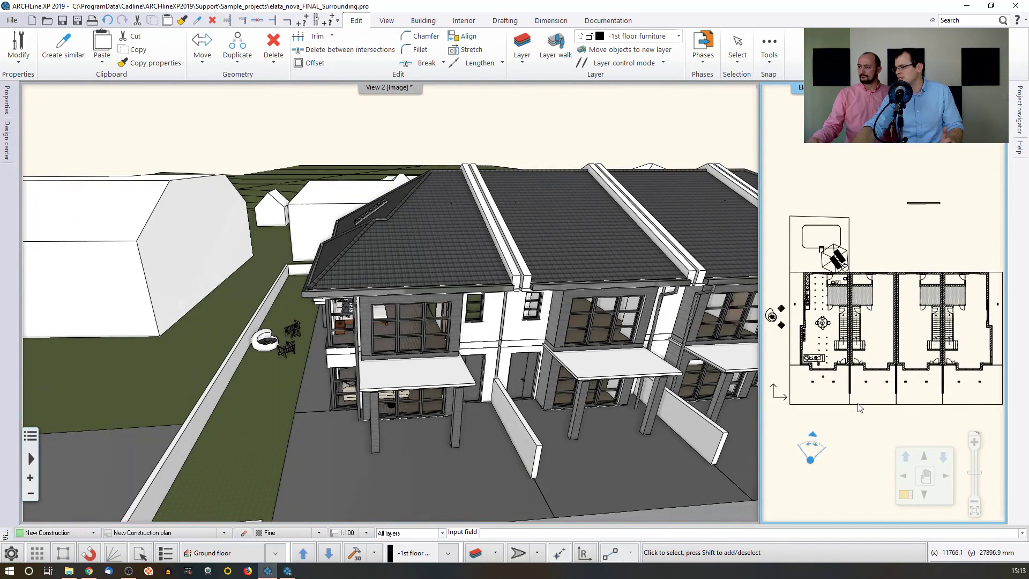
{"action": "scroll", "coordinate": [837, 415], "scroll_direction": "up", "scroll_amount": 2}
{"action": "scroll", "coordinate": [839, 419], "scroll_direction": "up", "scroll_amount": 3}
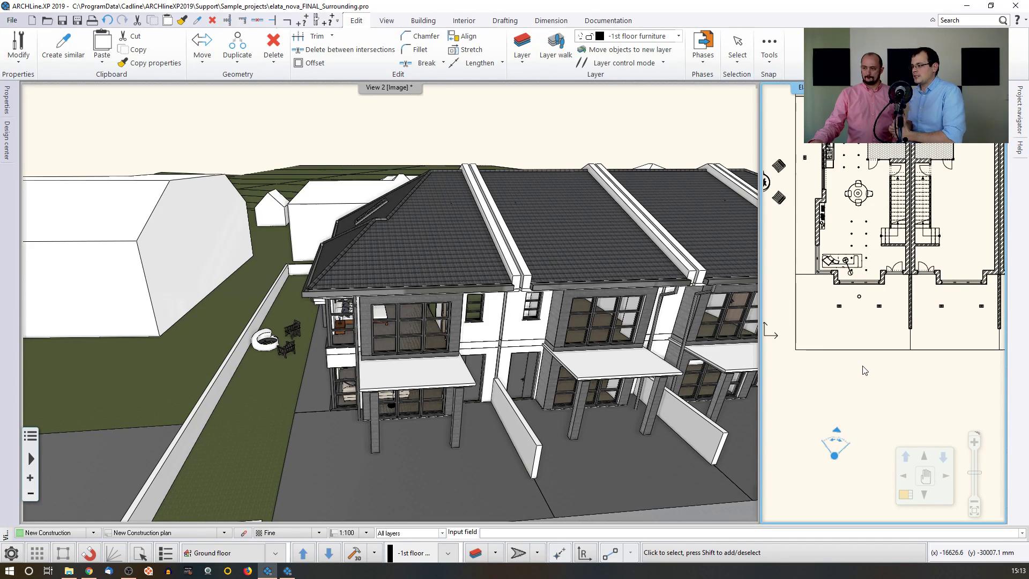
{"action": "left_click", "coordinate": [620, 151]}
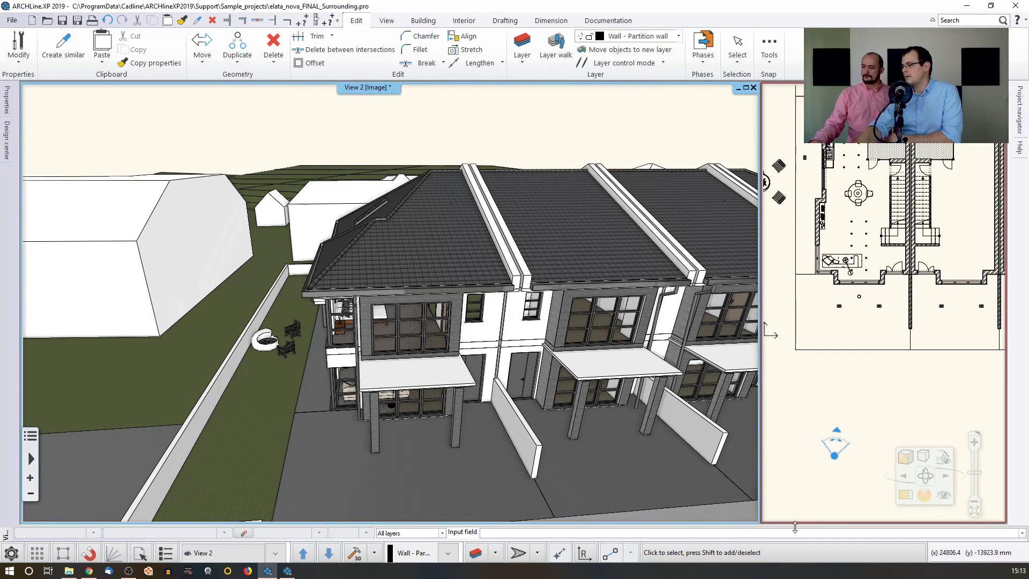
{"action": "left_click", "coordinate": [944, 498]}
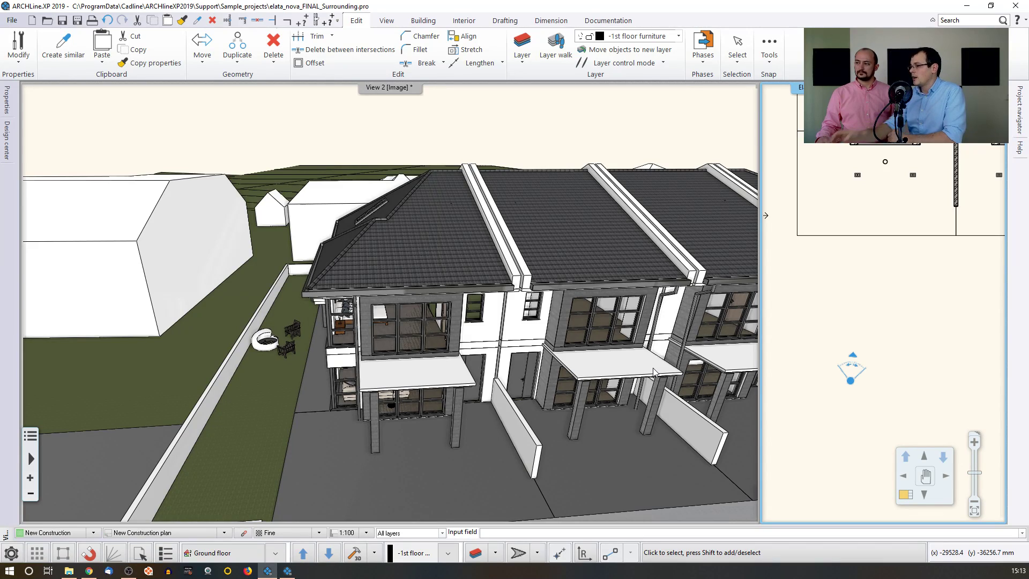
{"action": "middle_click_drag", "start_coordinate": [465, 282], "coordinate": [564, 313]}
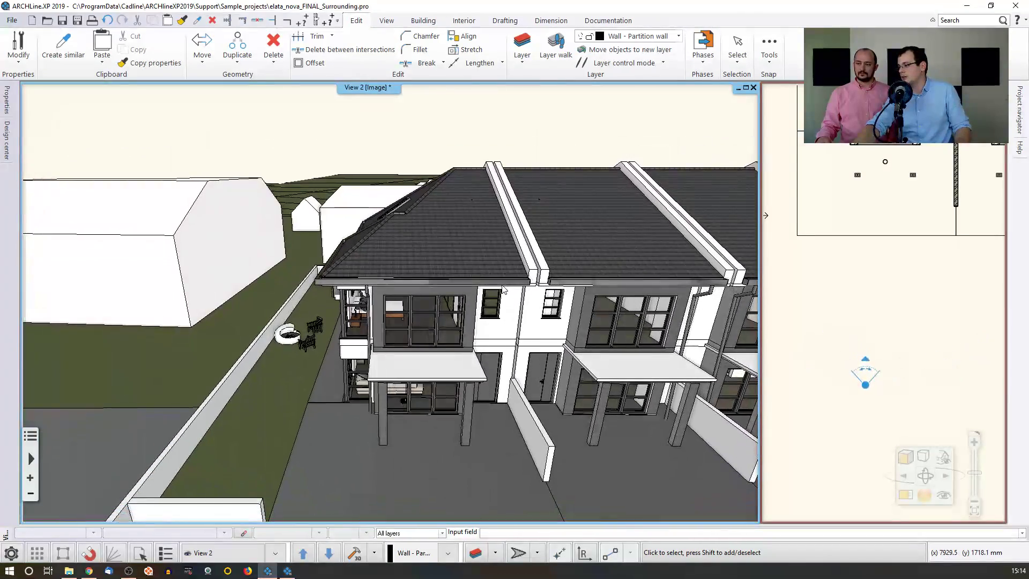
{"action": "mouse_move", "coordinate": [565, 313]}
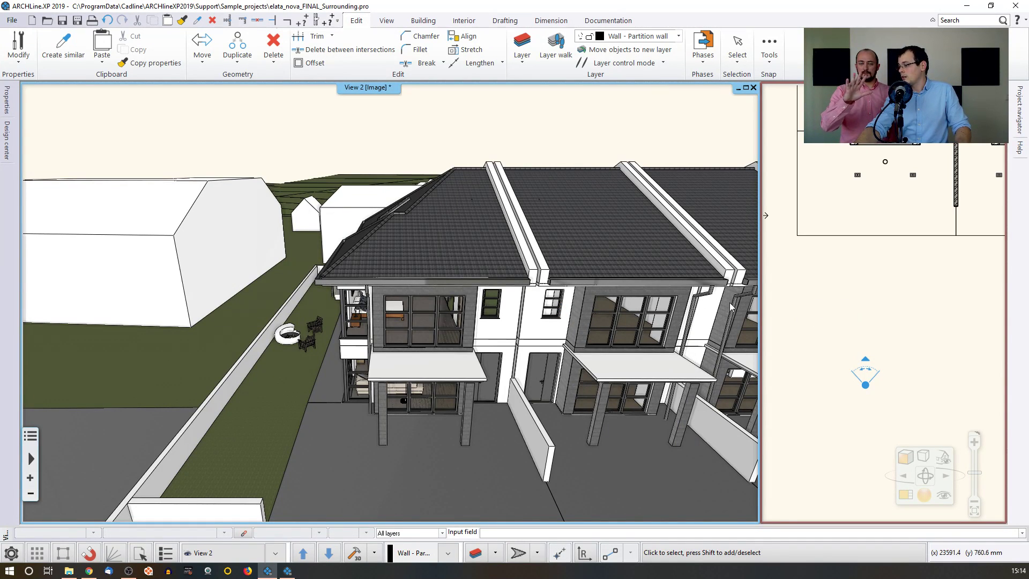
{"action": "mouse_move", "coordinate": [522, 258]}
{"action": "middle_mouse_down"}
{"action": "mouse_move", "coordinate": [540, 278]}
{"action": "mouse_move", "coordinate": [545, 240]}
{"action": "mouse_move", "coordinate": [540, 260]}
{"action": "middle_mouse_up"}
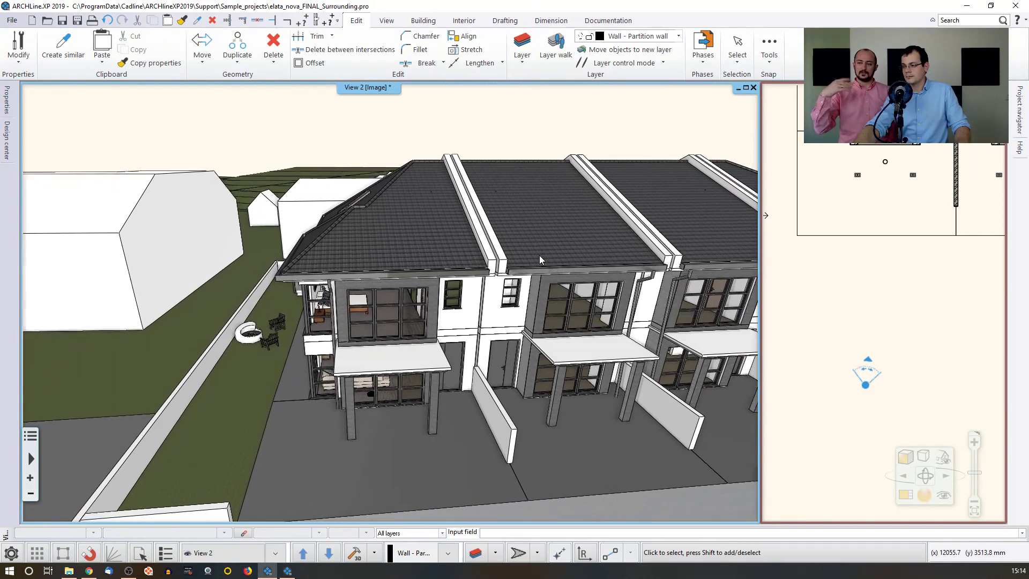
- Move the View 2 camera on the ground floor plan close to the first house's front terrace, facing its glazing, and activate the 3D view
{"action": "left_click", "coordinate": [882, 322]}
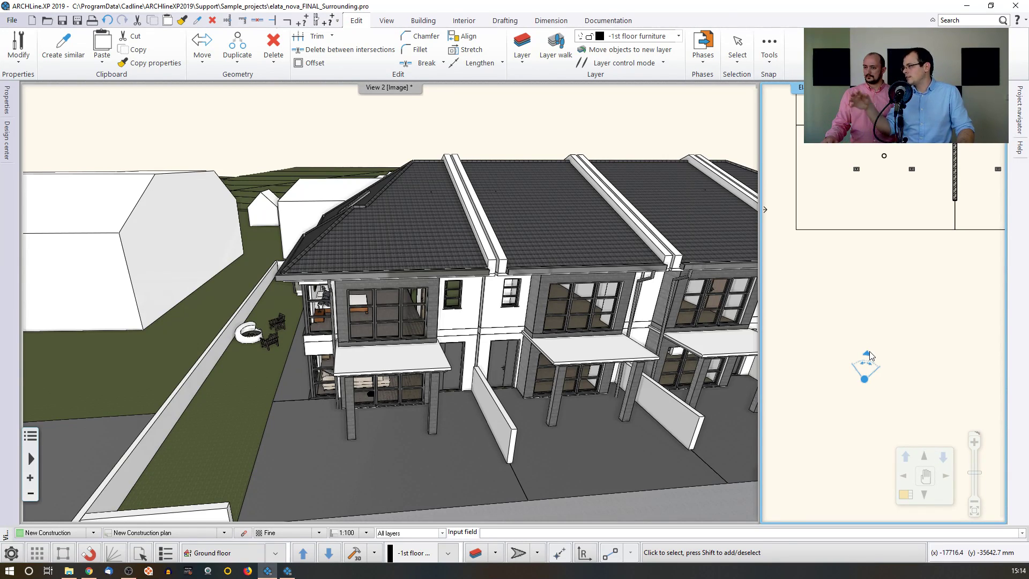
{"action": "middle_click_drag", "start_coordinate": [862, 190], "coordinate": [831, 249]}
{"action": "scroll", "coordinate": [831, 249], "scroll_direction": "down", "scroll_amount": 2}
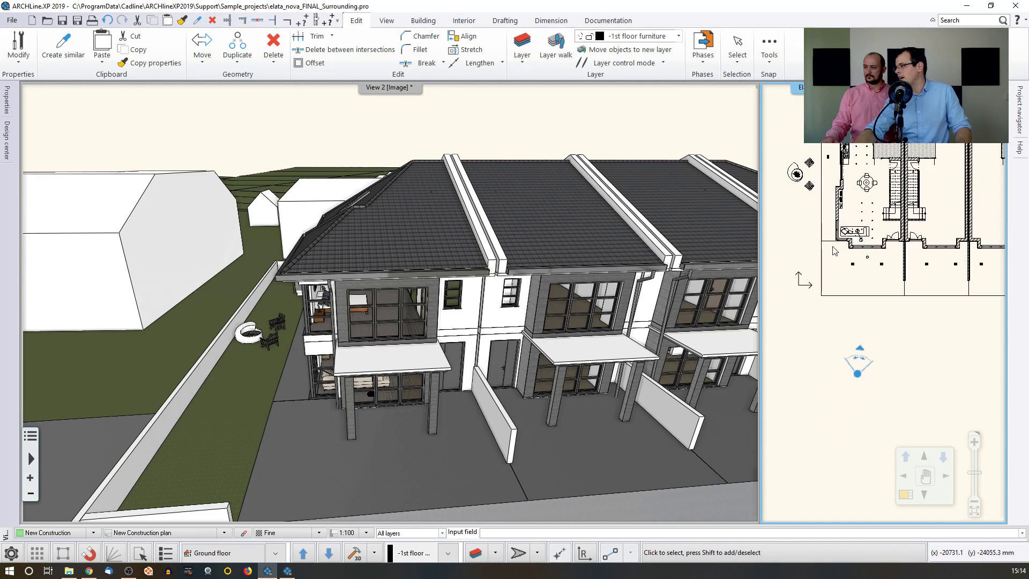
{"action": "middle_click_drag", "start_coordinate": [828, 121], "coordinate": [813, 160]}
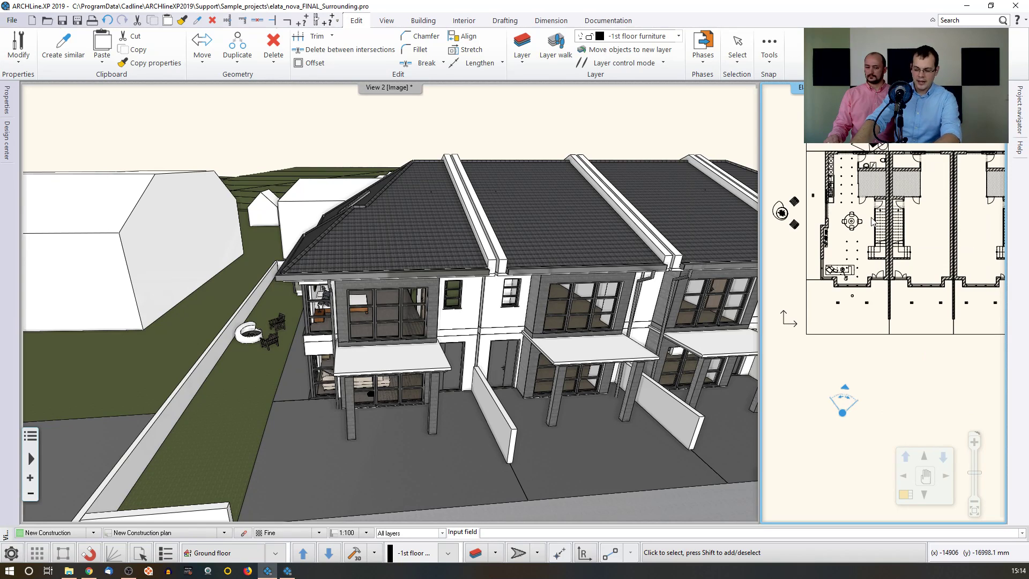
{"action": "key", "text": "Page_Down"}
{"action": "key", "text": "Page_Up"}
{"action": "key", "text": "Page_Up"}
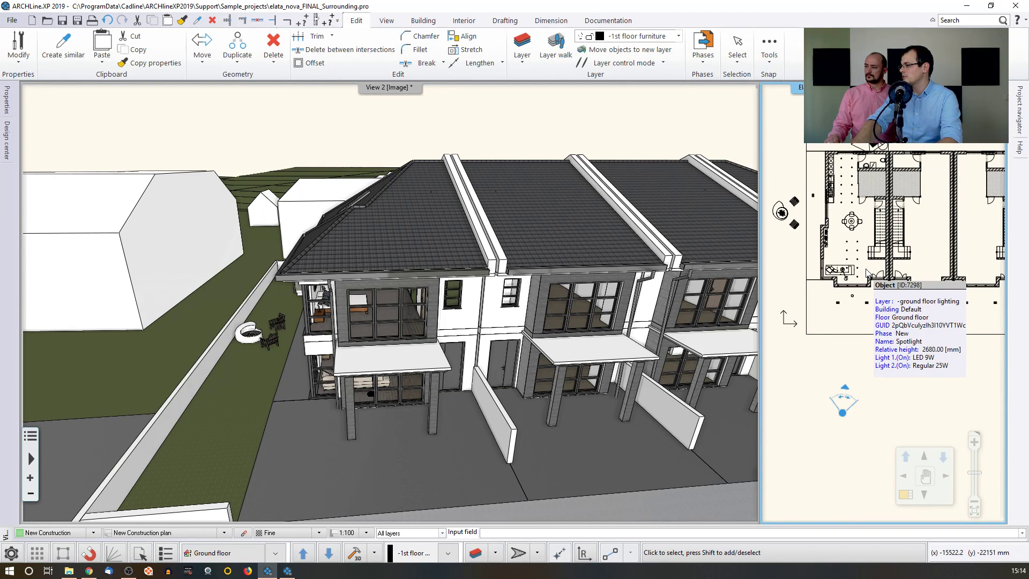
{"action": "key", "text": "Page_Down"}
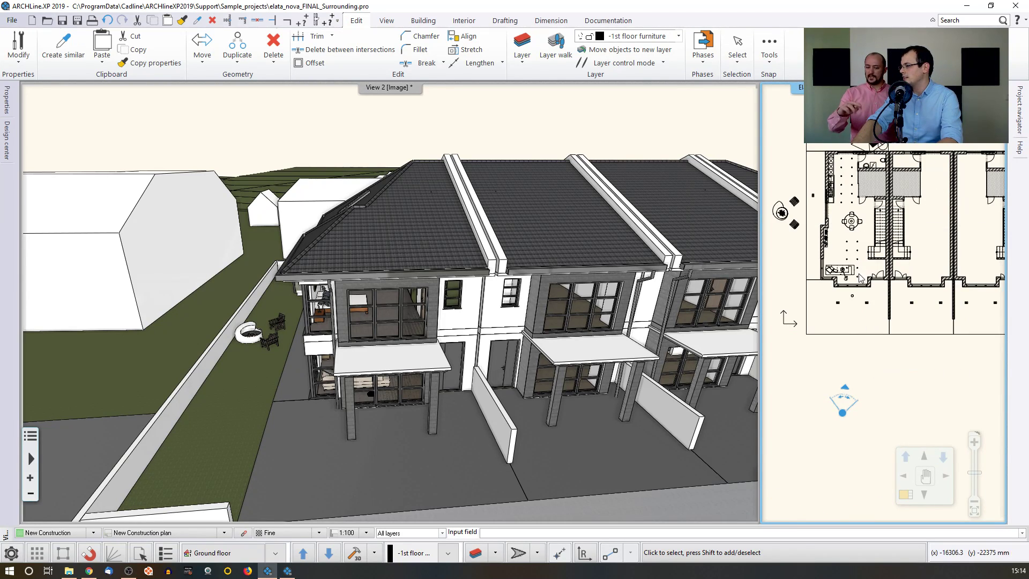
{"action": "scroll", "coordinate": [858, 359], "scroll_direction": "up", "scroll_amount": 2}
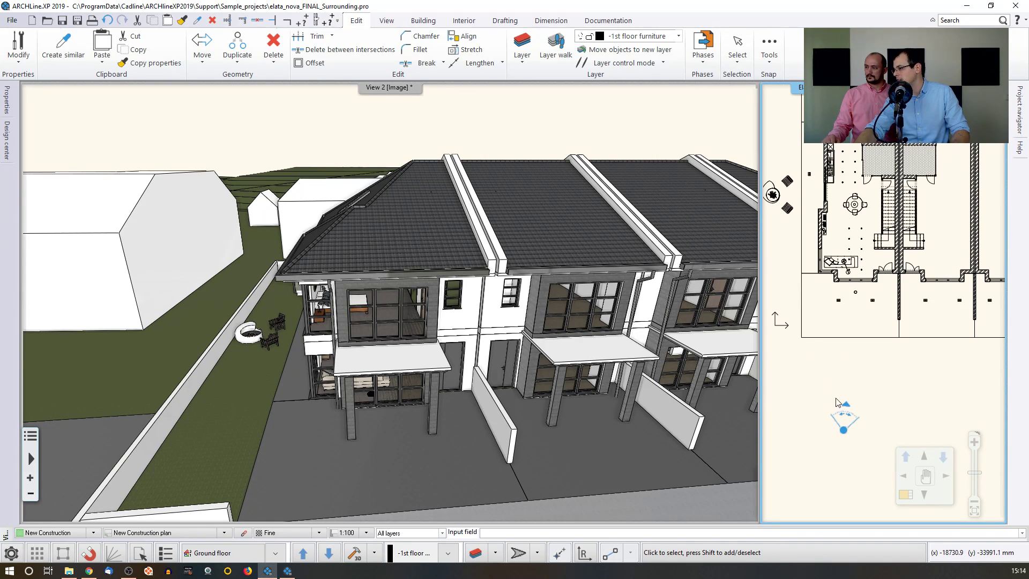
{"action": "left_click_drag", "start_coordinate": [847, 404], "coordinate": [851, 323]}
{"action": "left_click", "coordinate": [540, 413]}
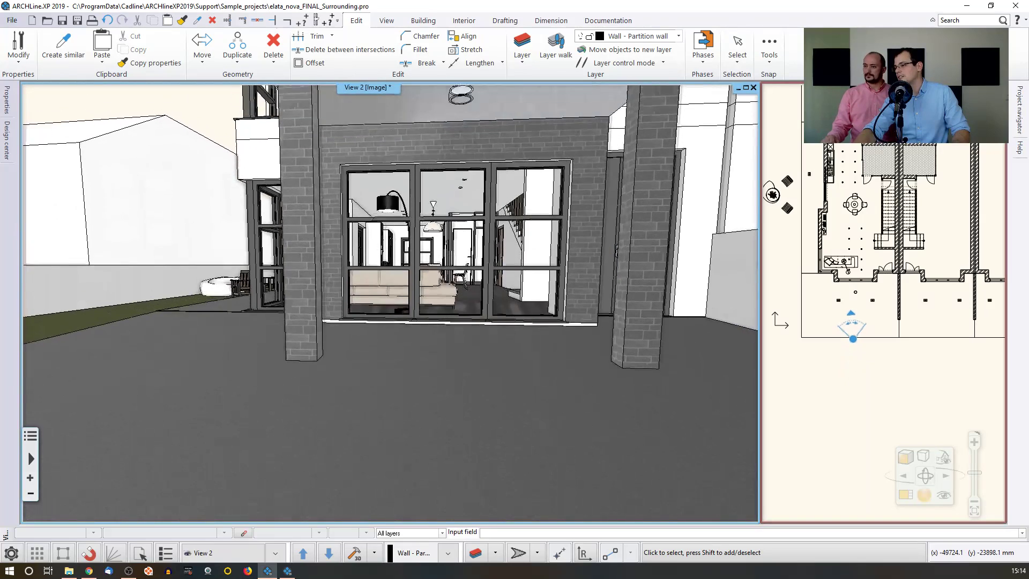
- Move the View 2 camera on the ground floor plan inside the living room, facing the dining table, and fine-tune its viewpoint in 3D
{"action": "scroll", "coordinate": [840, 352], "scroll_direction": "up", "scroll_amount": 2}
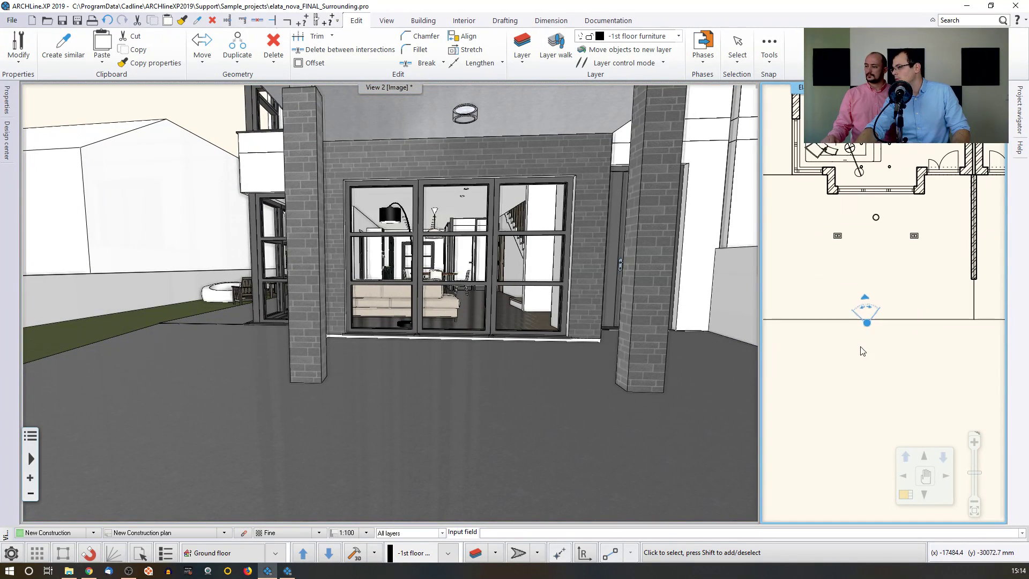
{"action": "mouse_move", "coordinate": [865, 297]}
{"action": "left_mouse_down"}
{"action": "mouse_move", "coordinate": [882, 304]}
{"action": "mouse_move", "coordinate": [888, 325]}
{"action": "mouse_move", "coordinate": [874, 295]}
{"action": "mouse_move", "coordinate": [872, 134]}
{"action": "mouse_move", "coordinate": [865, 139]}
{"action": "left_mouse_up"}
{"action": "middle_click_drag", "start_coordinate": [864, 139], "coordinate": [827, 313]}
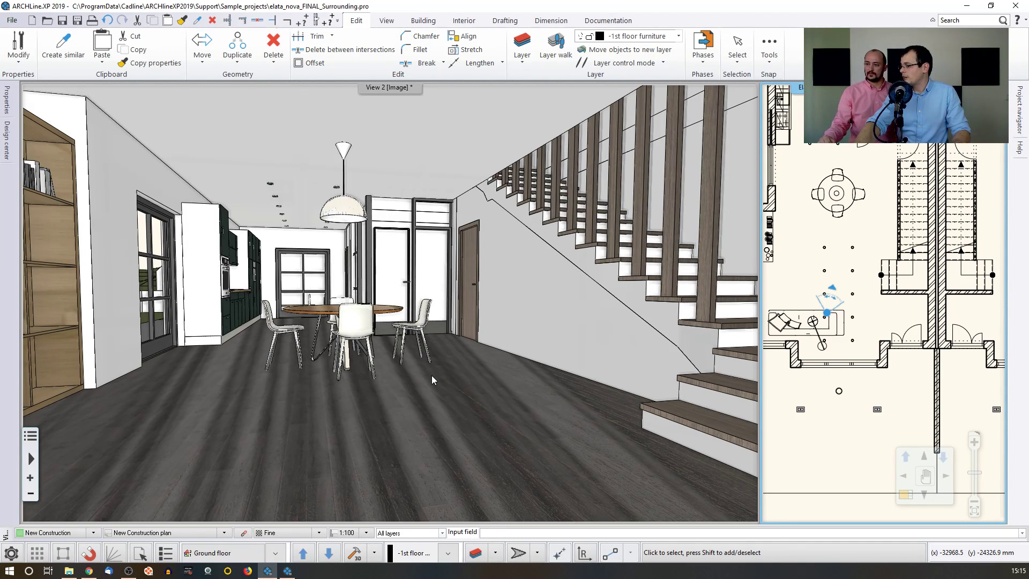
{"action": "middle_click_drag", "start_coordinate": [368, 276], "coordinate": [344, 284]}
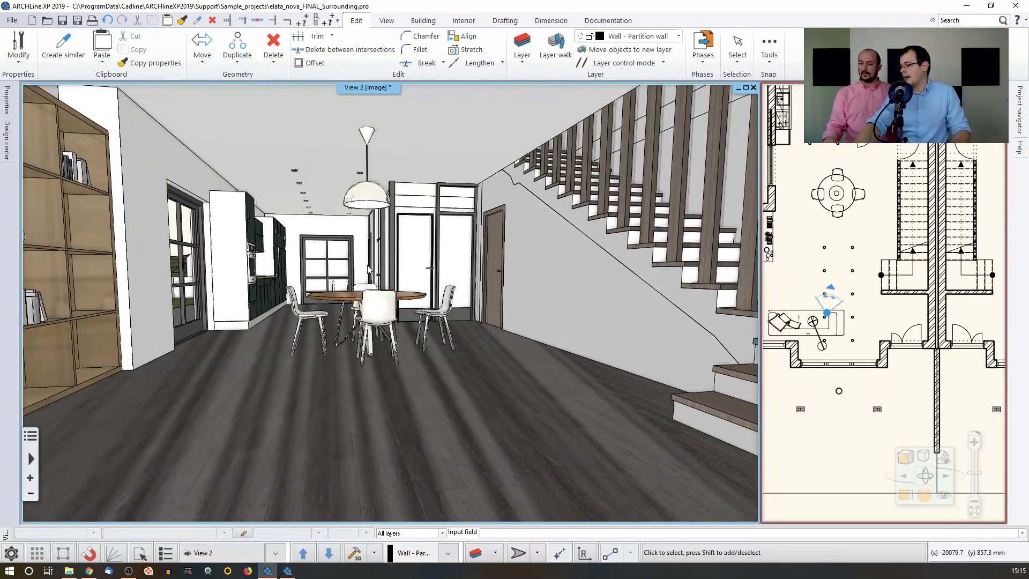
{"action": "mouse_move", "coordinate": [377, 263]}
{"action": "mouse_move", "coordinate": [359, 253]}
{"action": "middle_mouse_down"}
{"action": "mouse_move", "coordinate": [390, 299]}
{"action": "mouse_move", "coordinate": [389, 260]}
{"action": "middle_mouse_up"}
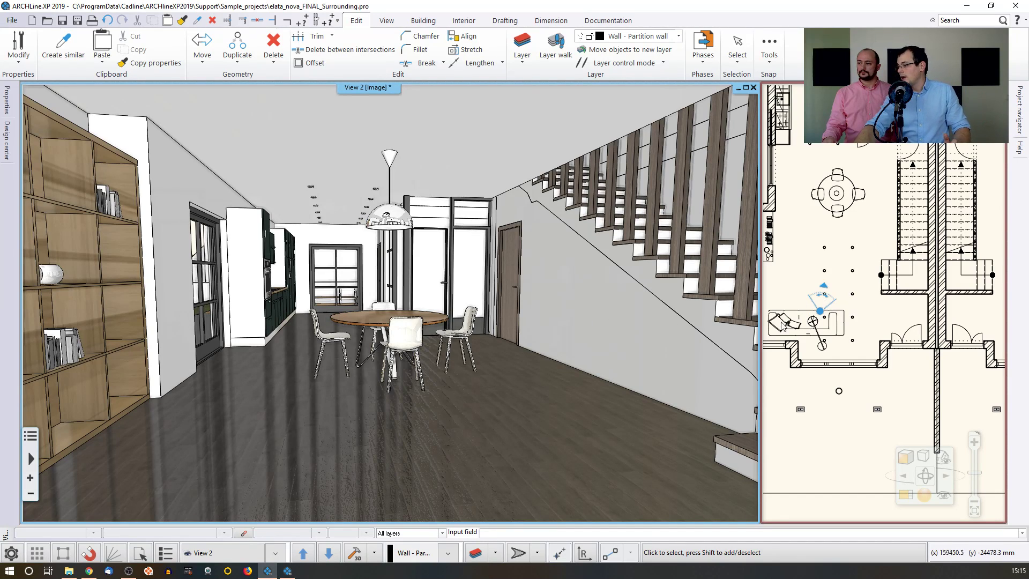
- Switch the plan to the 1st floor and reposition the View 2 camera next to the bed
{"action": "mouse_move", "coordinate": [845, 270]}
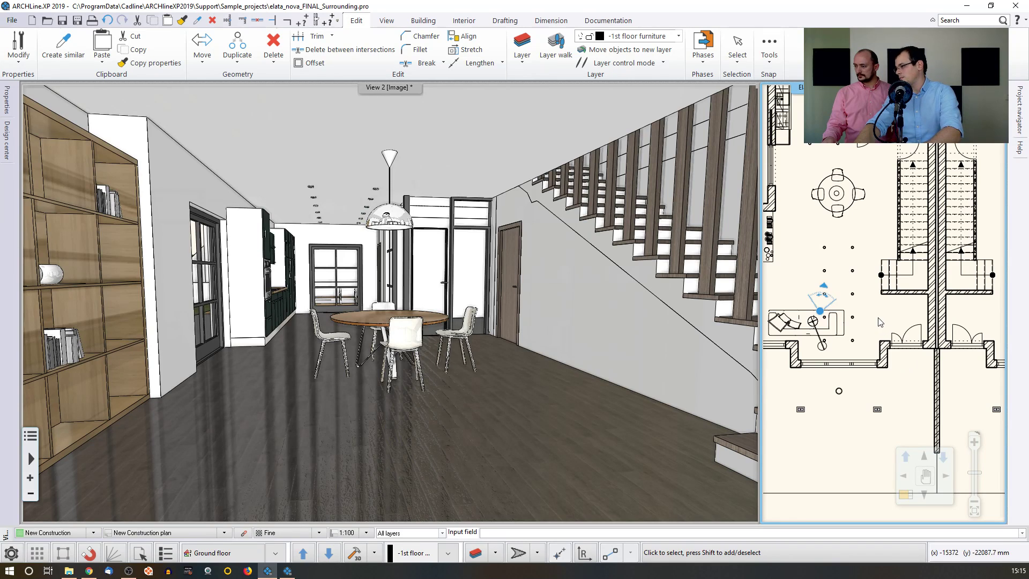
{"action": "key", "text": "Page_Up"}
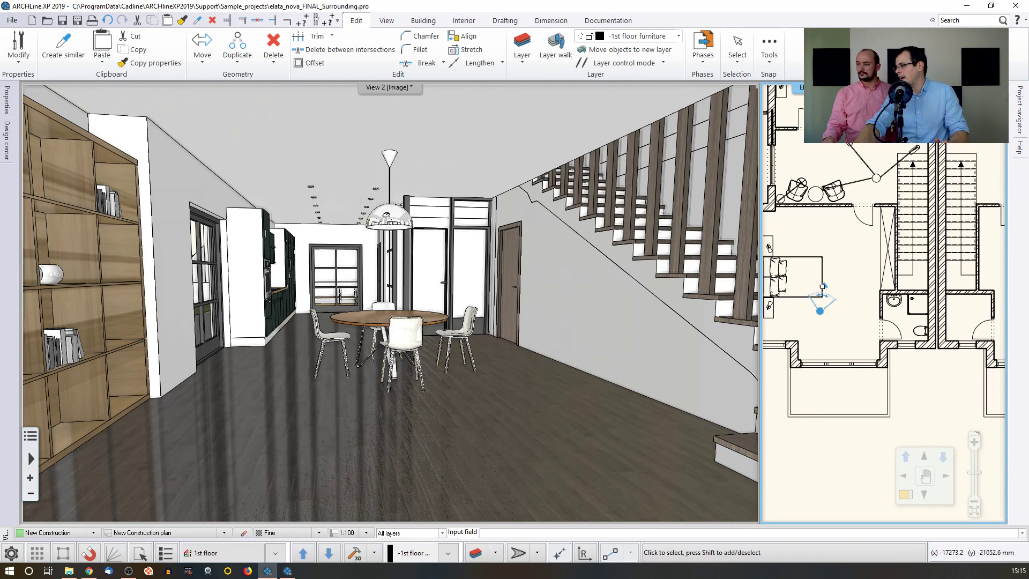
{"action": "left_click_drag", "start_coordinate": [824, 286], "coordinate": [824, 290]}
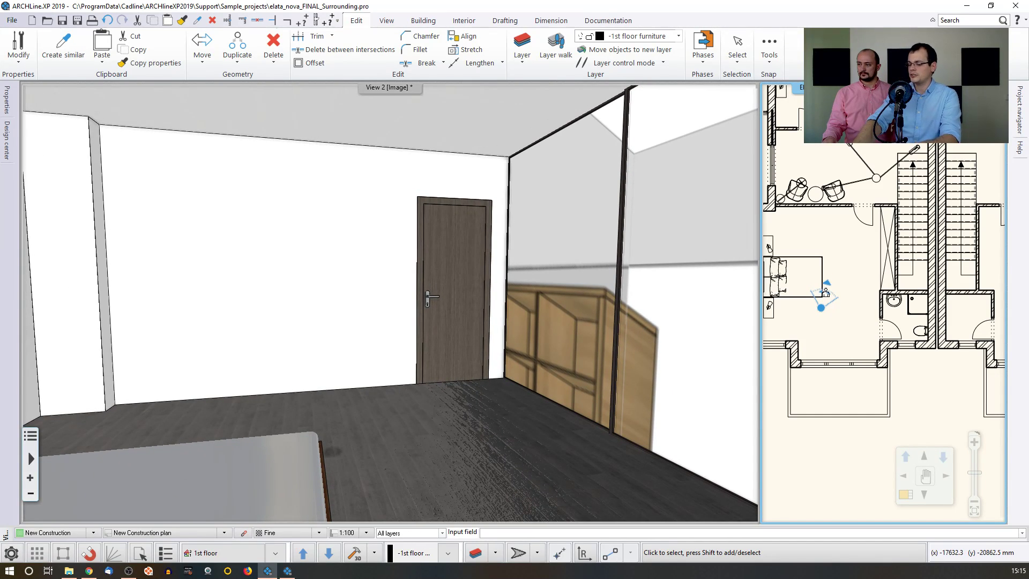
- Return the plan to the ground floor and place the View 2 camera in front of the round dining table, facing the kitchen
{"action": "key", "text": "Page_Down"}
{"action": "left_click_drag", "start_coordinate": [827, 283], "coordinate": [826, 235]}
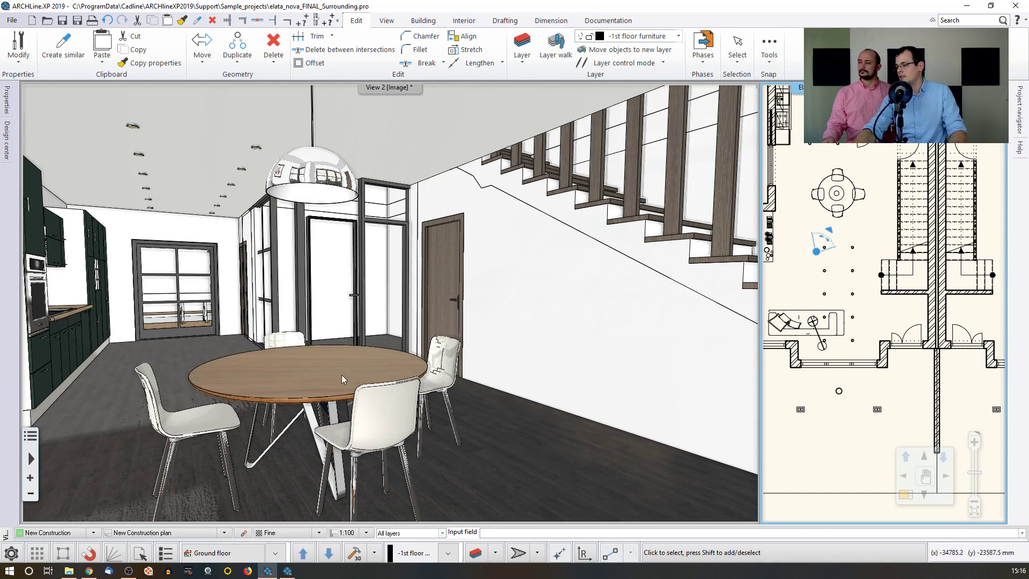
{"action": "mouse_move", "coordinate": [829, 231]}
{"action": "left_mouse_down"}
{"action": "mouse_move", "coordinate": [840, 252]}
{"action": "mouse_move", "coordinate": [845, 238]}
{"action": "left_mouse_up"}
- Select the Vitra Hal chair on the staircase side of the round dining table on the ground floor plan
{"action": "scroll", "coordinate": [867, 205], "scroll_direction": "up", "scroll_amount": 5}
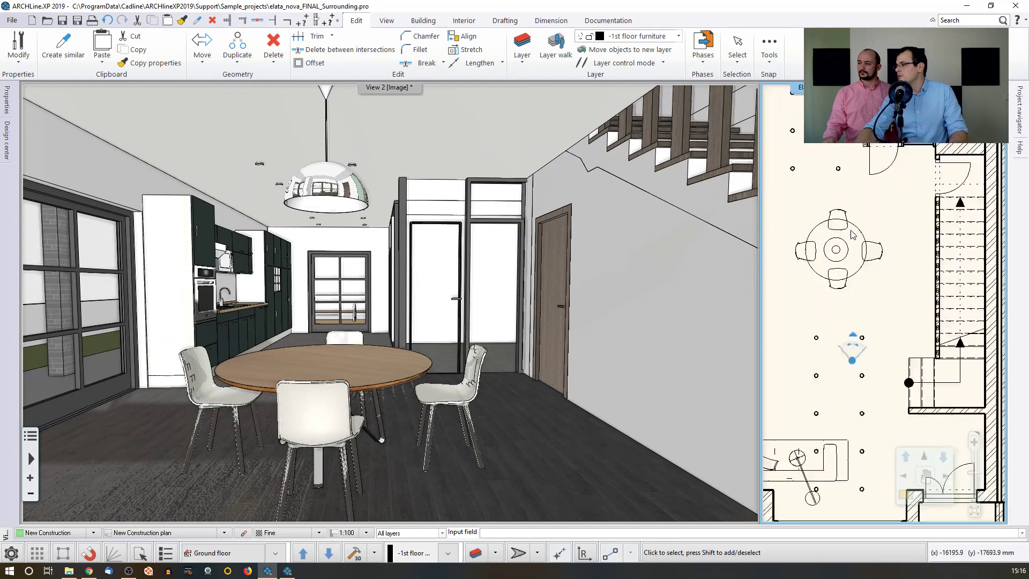
{"action": "middle_click_drag", "start_coordinate": [880, 308], "coordinate": [845, 215]}
{"action": "left_click", "coordinate": [896, 259]}
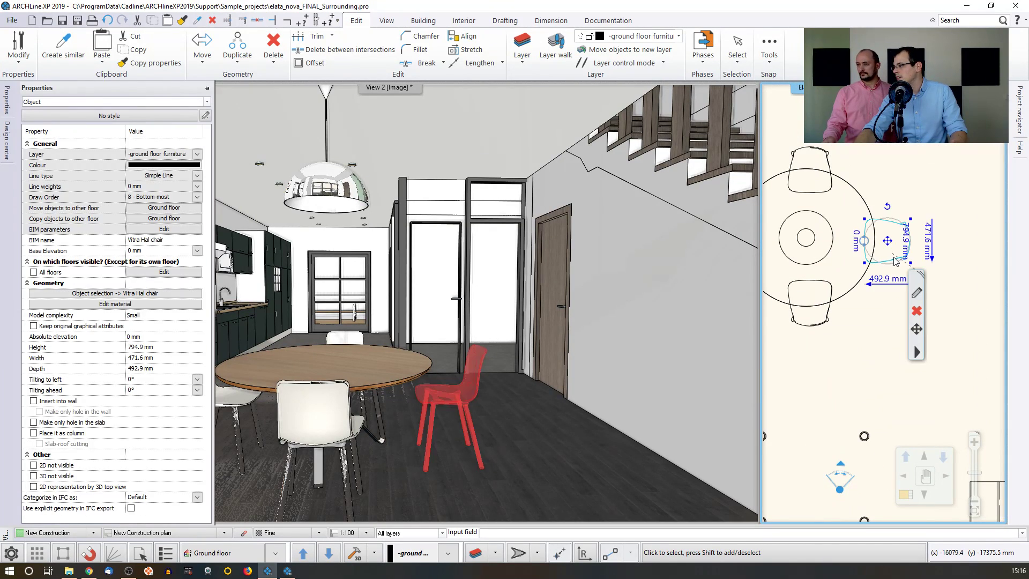
{"action": "mouse_move", "coordinate": [887, 240]}
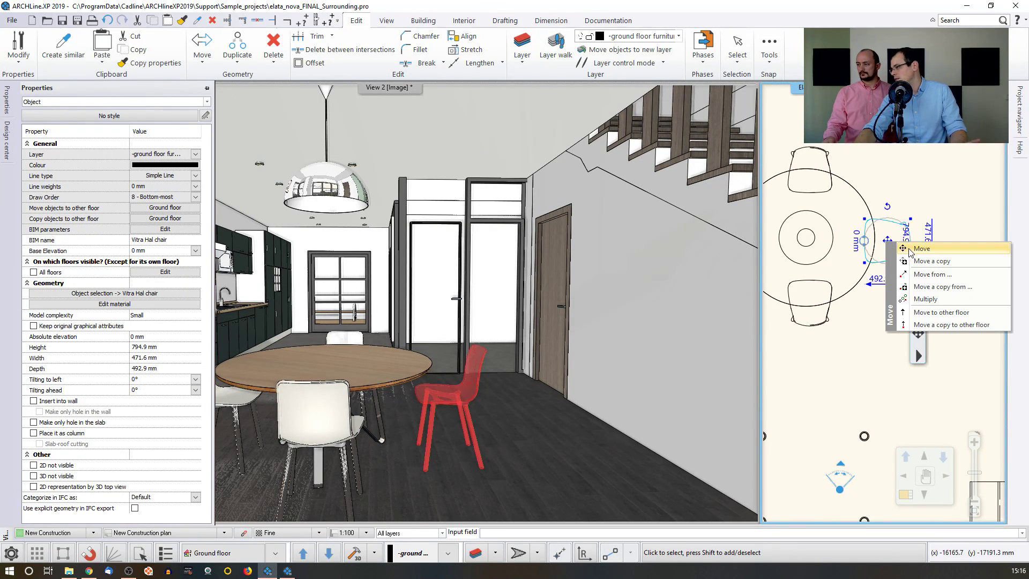
{"action": "left_click", "coordinate": [917, 203]}
{"action": "key", "text": "Escape"}
{"action": "left_click", "coordinate": [898, 258]}
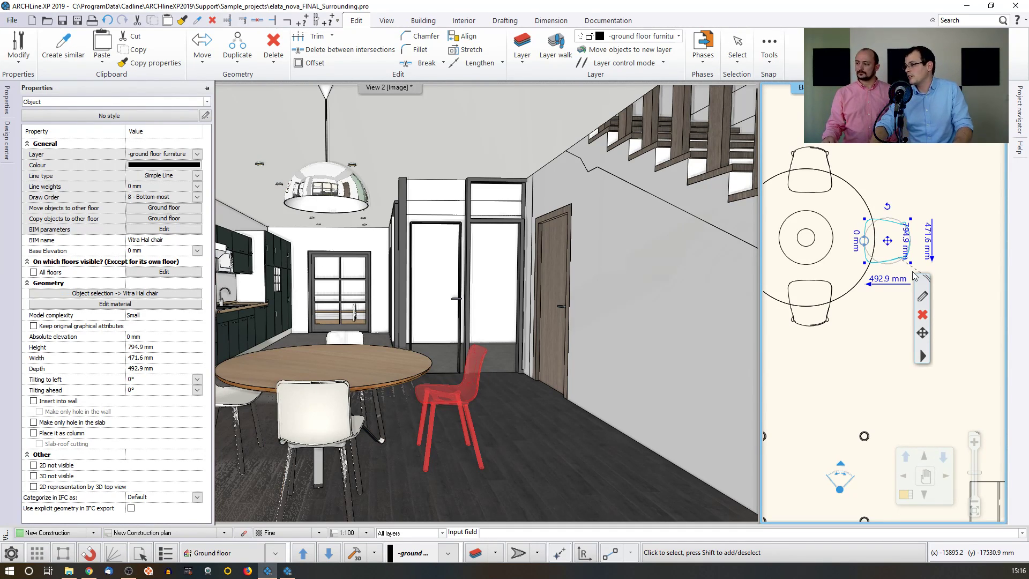
- Nudge the selected chair back and forth by the coarse increment, finishing at its original place at the table
{"action": "key", "text": "ctrl+z"}
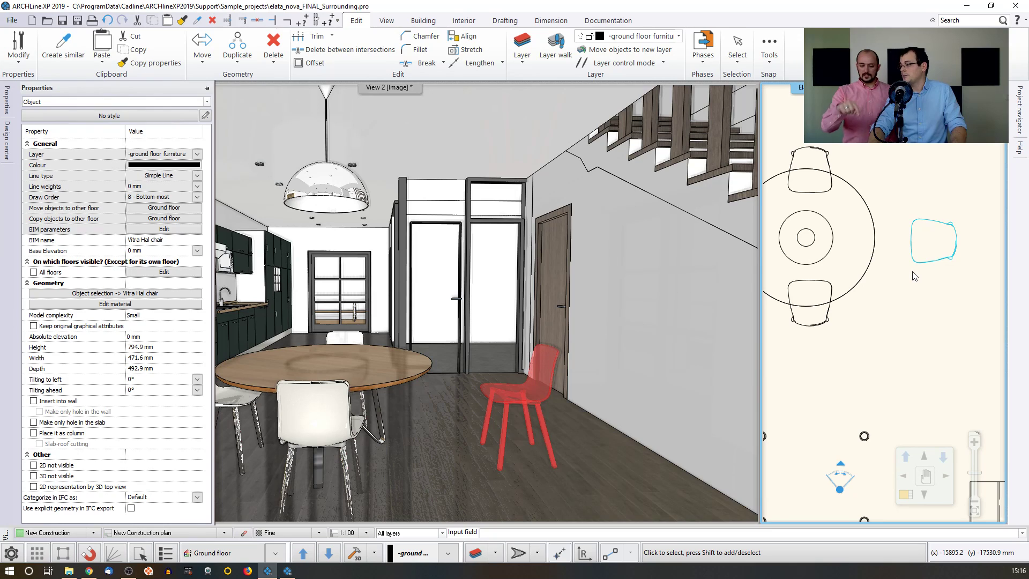
{"action": "key", "text": "Left"}
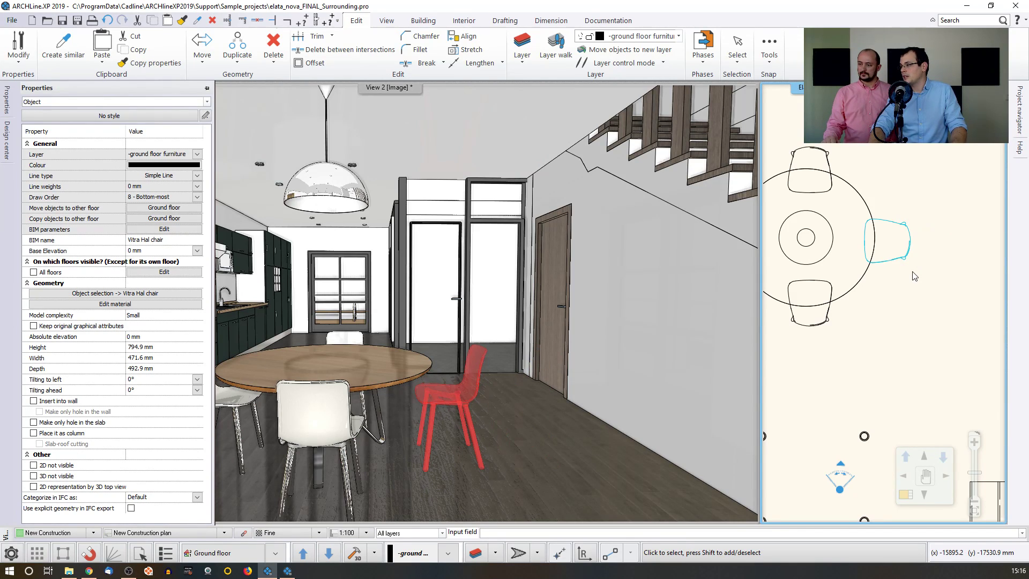
{"action": "key", "text": "Right"}
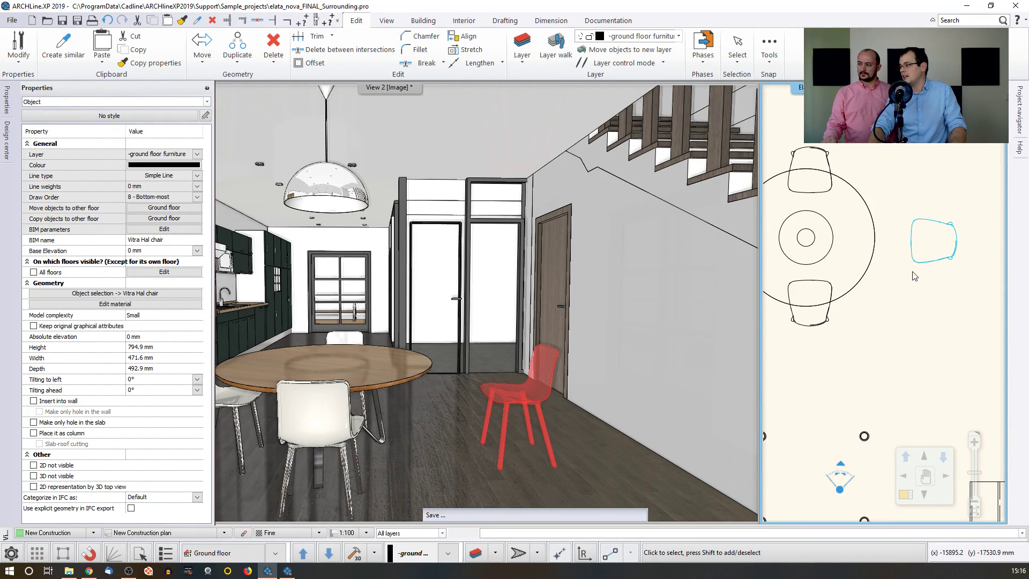
{"action": "key", "text": "Up"}
{"action": "key", "text": "Down"}
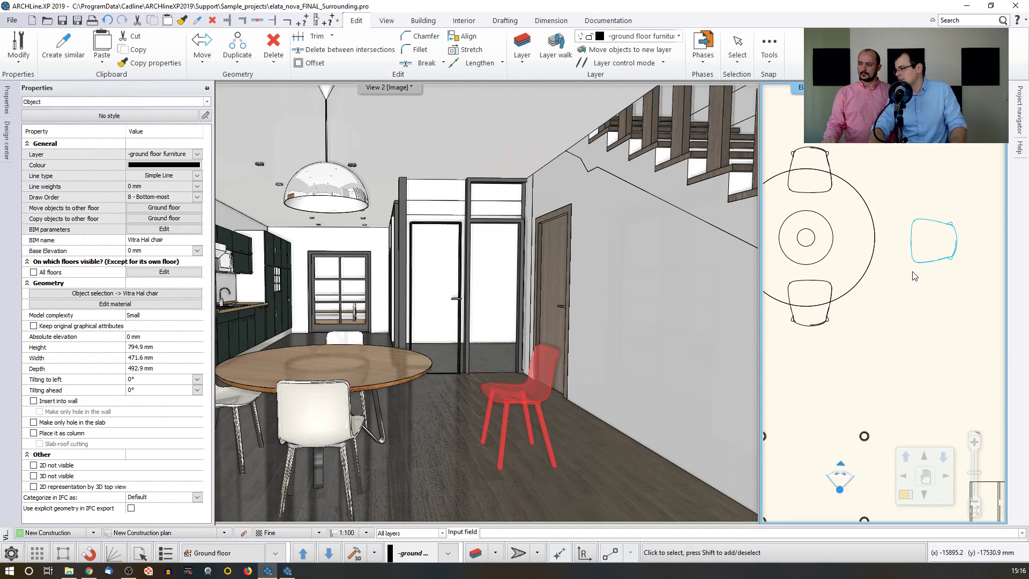
{"action": "key", "text": "Left"}
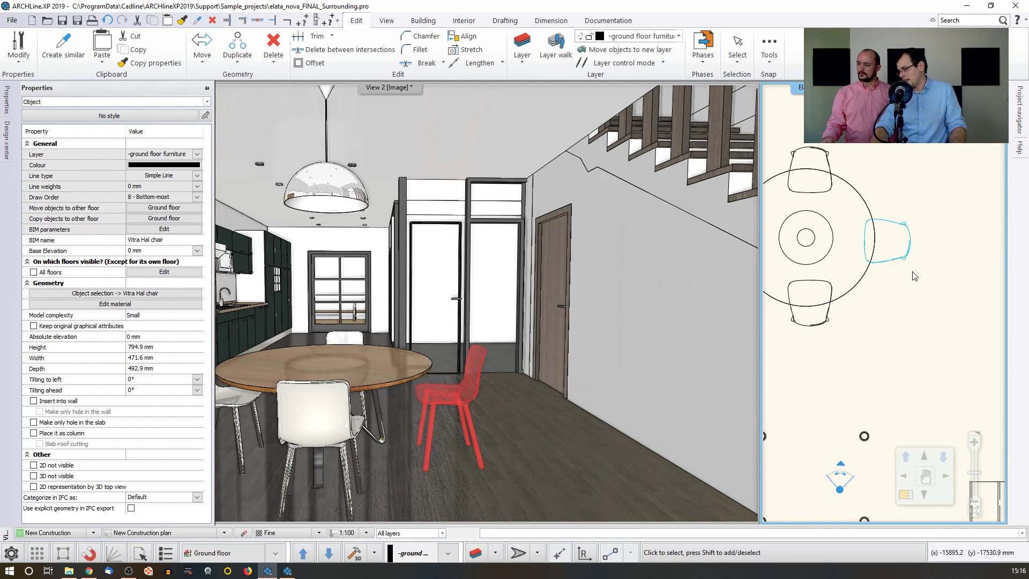
{"action": "key", "text": "Right"}
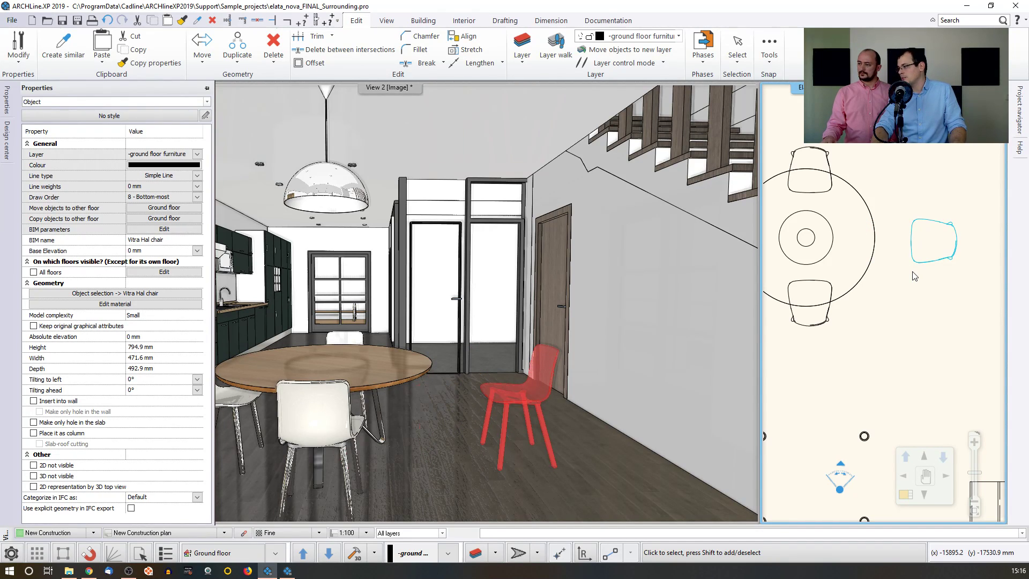
{"action": "key", "text": "Left"}
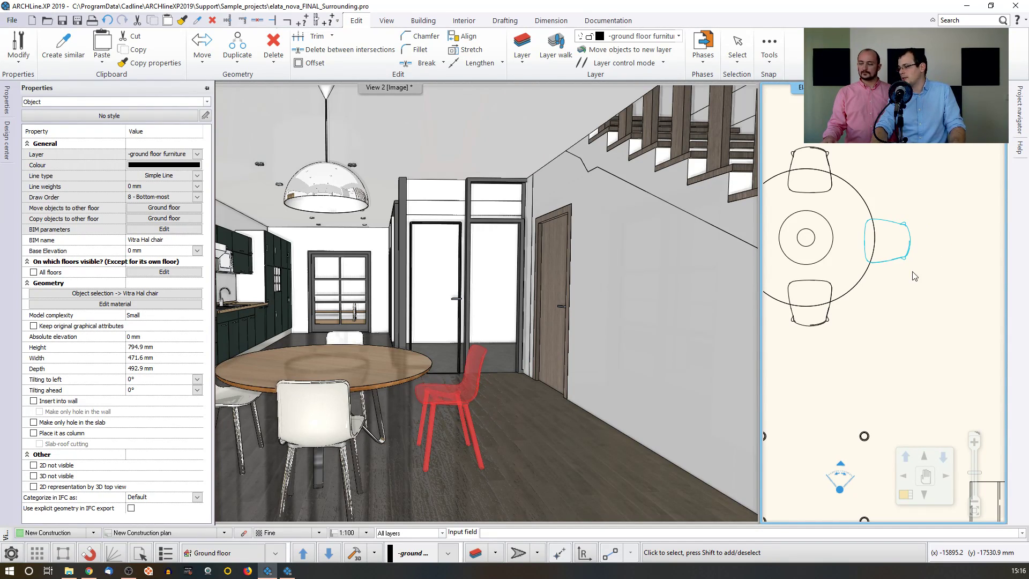
- Nudge the selected chair slightly away from the table in five fine increments
{"action": "key", "text": "Right"}
{"action": "key", "text": "Right"}
{"action": "key", "text": "Right"}
{"action": "key", "text": "Right"}
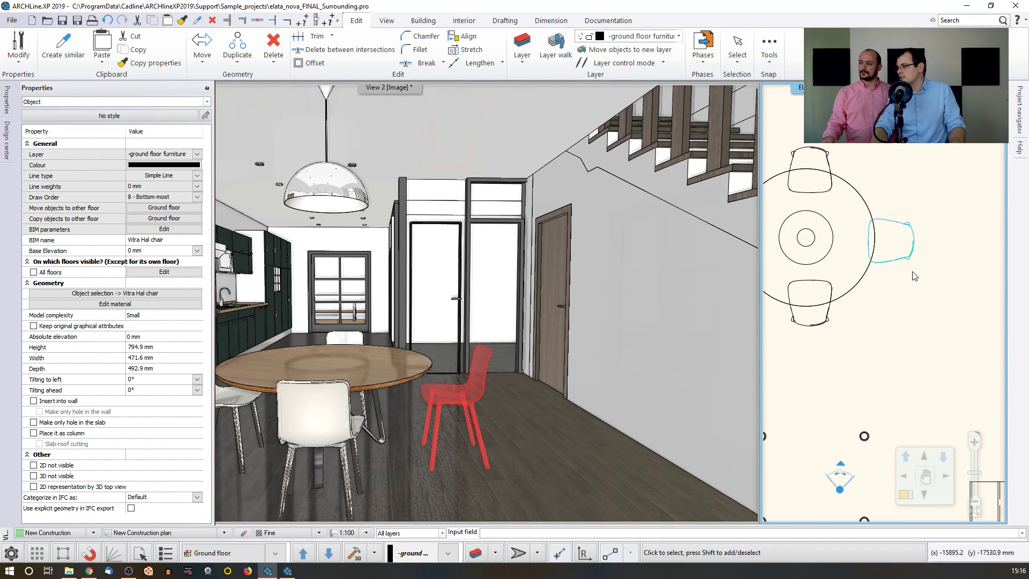
{"action": "key", "text": "Right"}
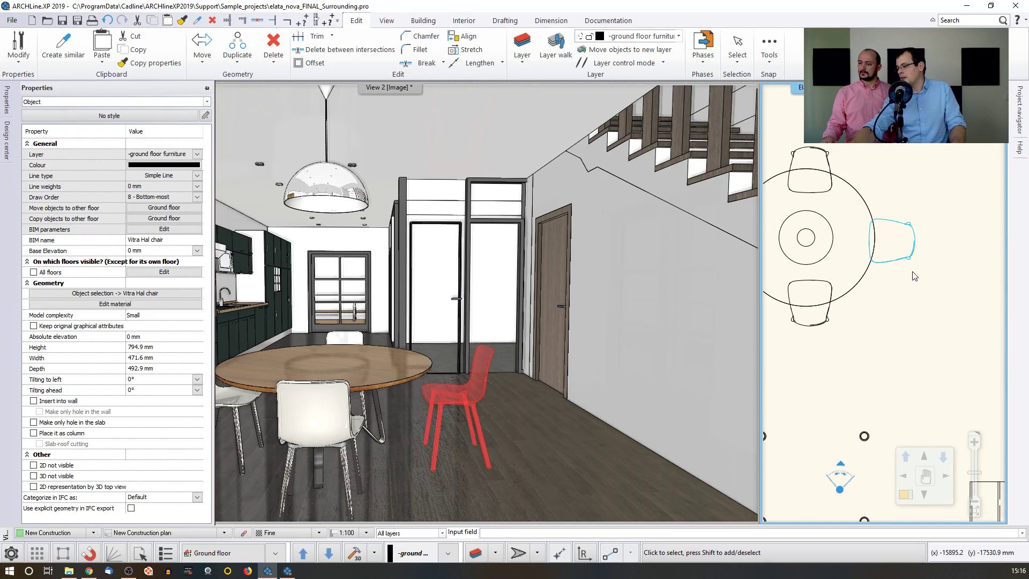
{"action": "middle_click_drag", "start_coordinate": [865, 390], "coordinate": [866, 390]}
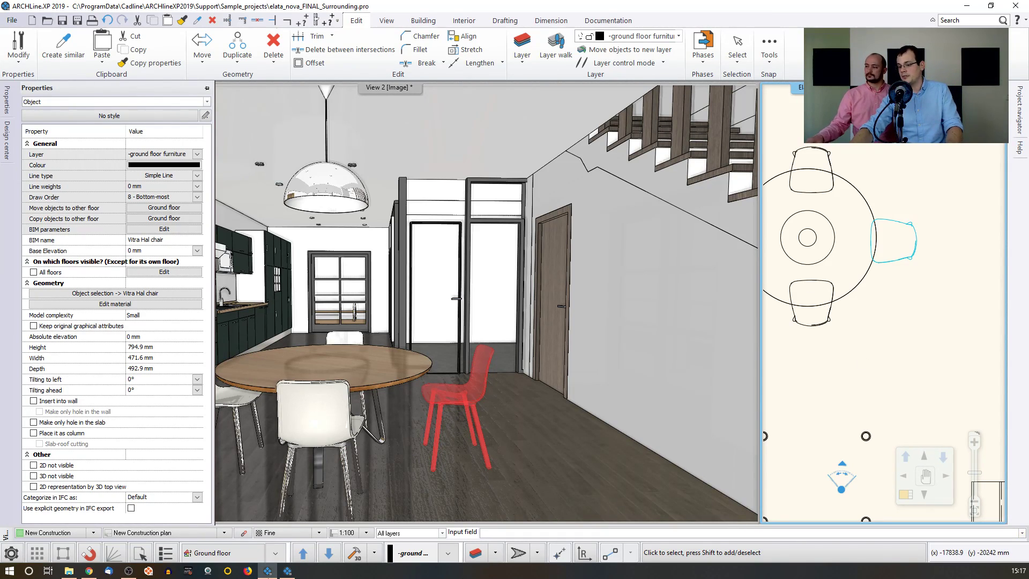
- Set the horizontal and vertical increment for nudging selected elements to 100 mm in the Snap and grid settings
{"action": "left_click", "coordinate": [11, 553]}
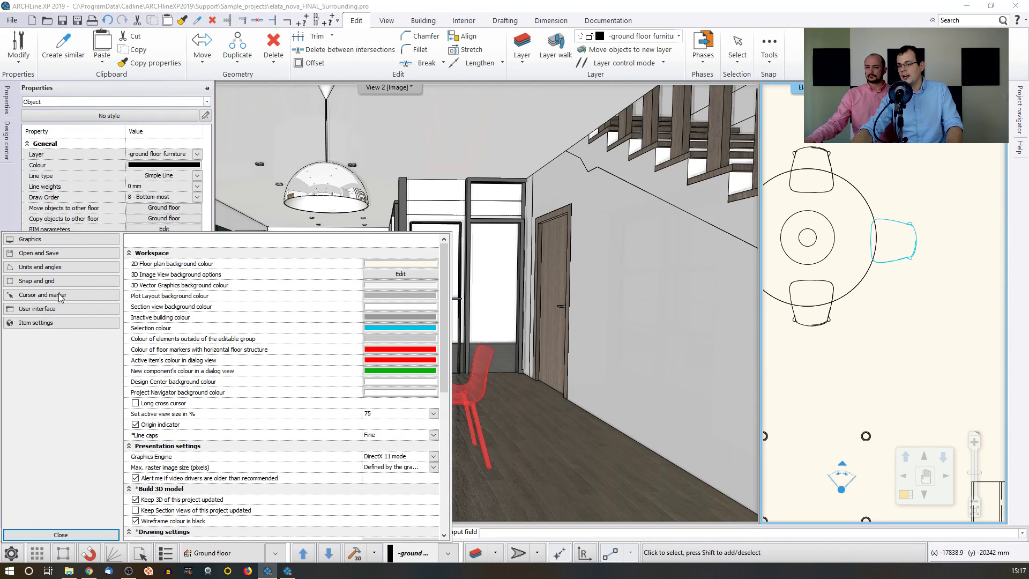
{"action": "left_click", "coordinate": [61, 280]}
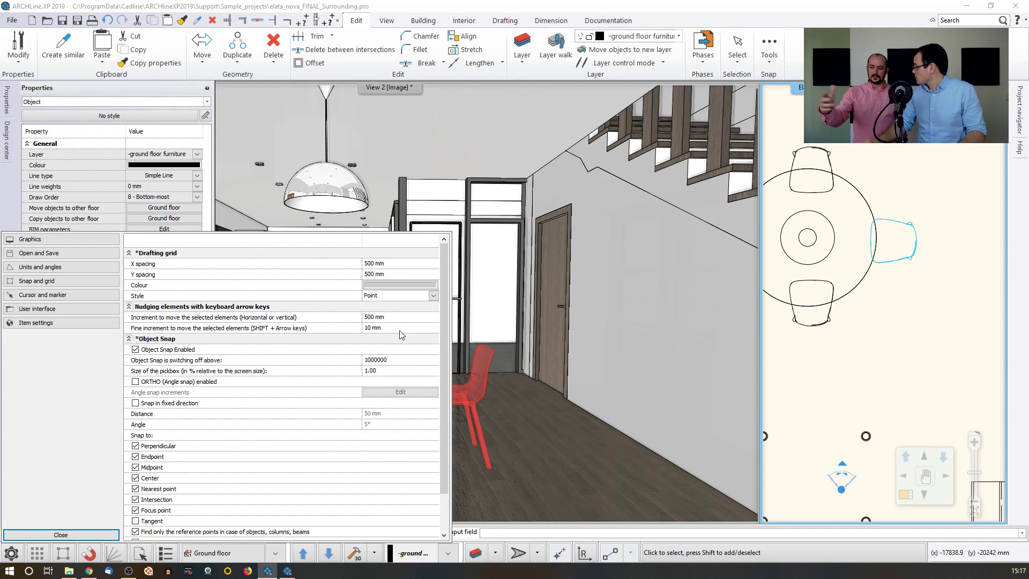
{"action": "left_click", "coordinate": [372, 329]}
{"action": "left_click", "coordinate": [374, 318]}
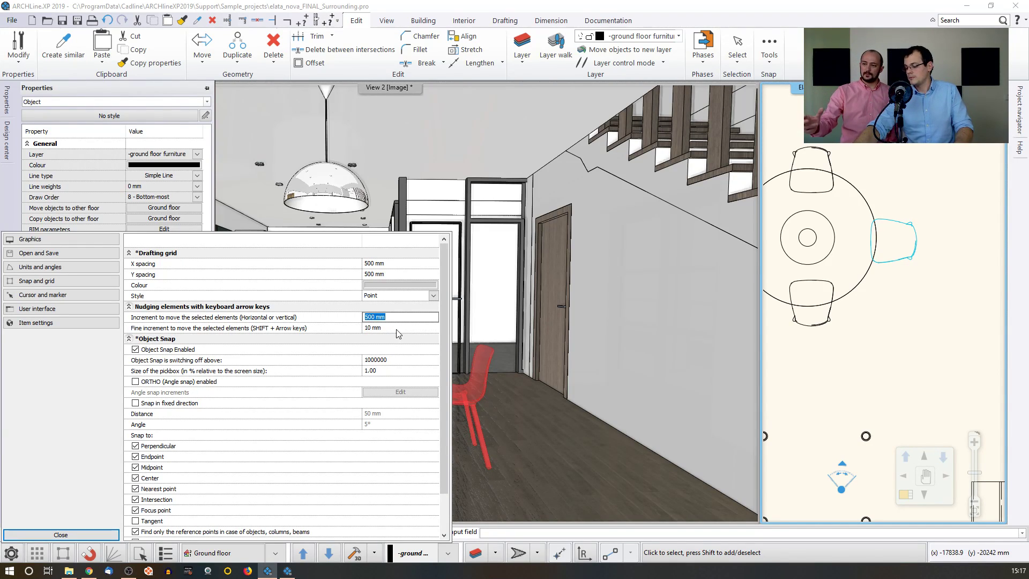
{"action": "type", "text": "100"}
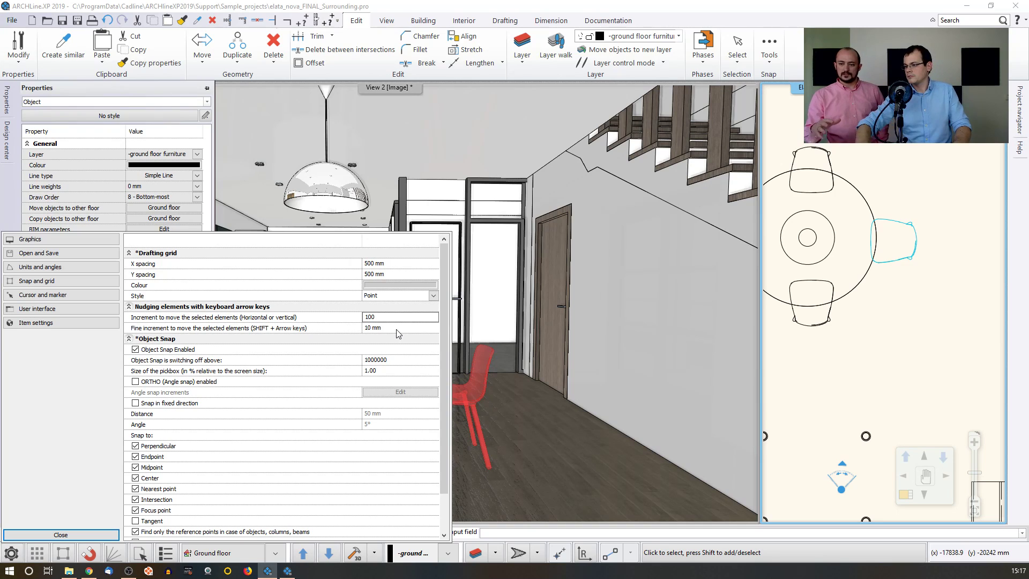
{"action": "left_click", "coordinate": [61, 534]}
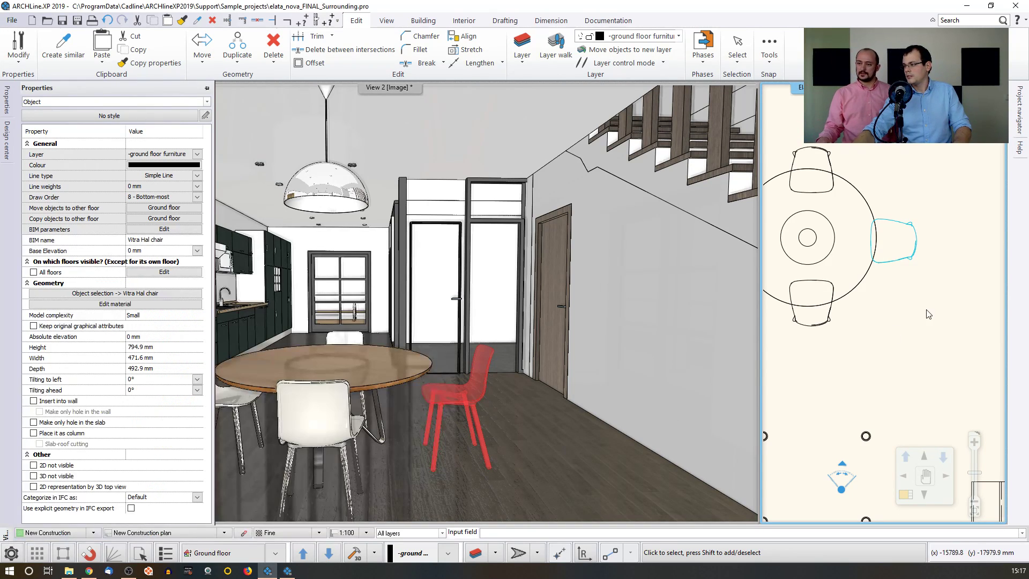
- Nudge the dining chair two 100 mm increments away from the table towards the staircase and keep it selected
{"action": "left_click", "coordinate": [911, 284]}
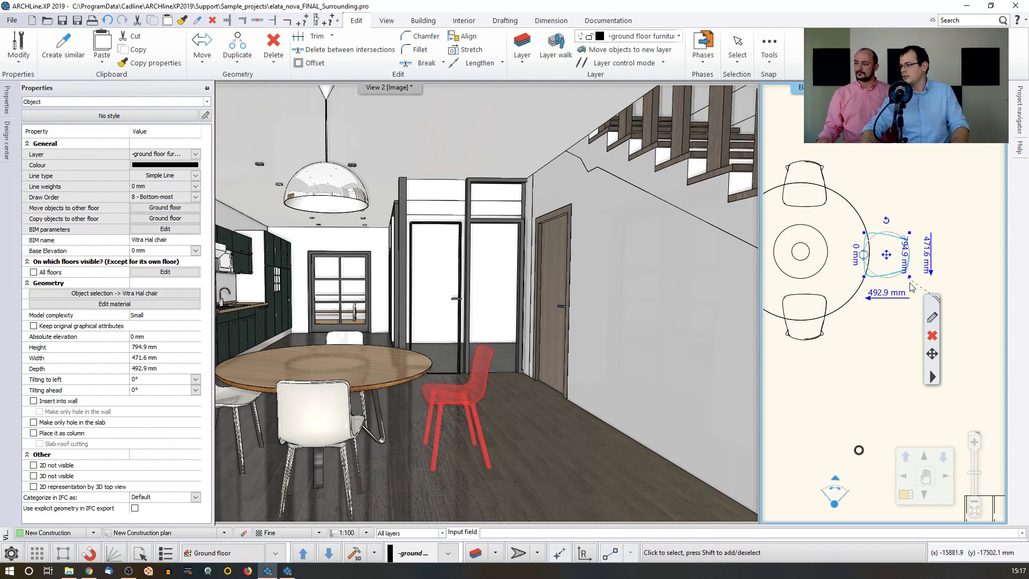
{"action": "key", "text": "Right"}
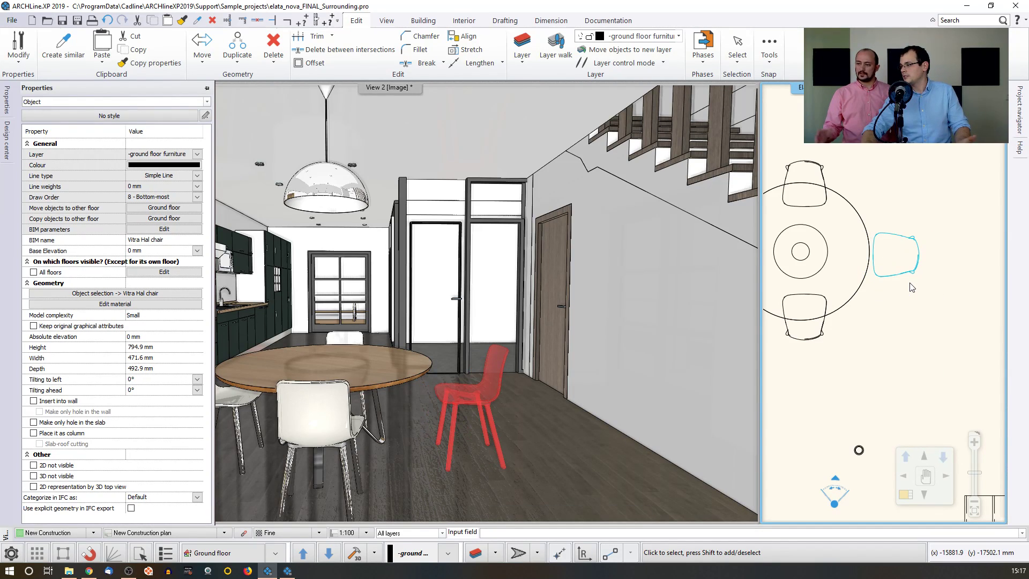
{"action": "key", "text": "Right"}
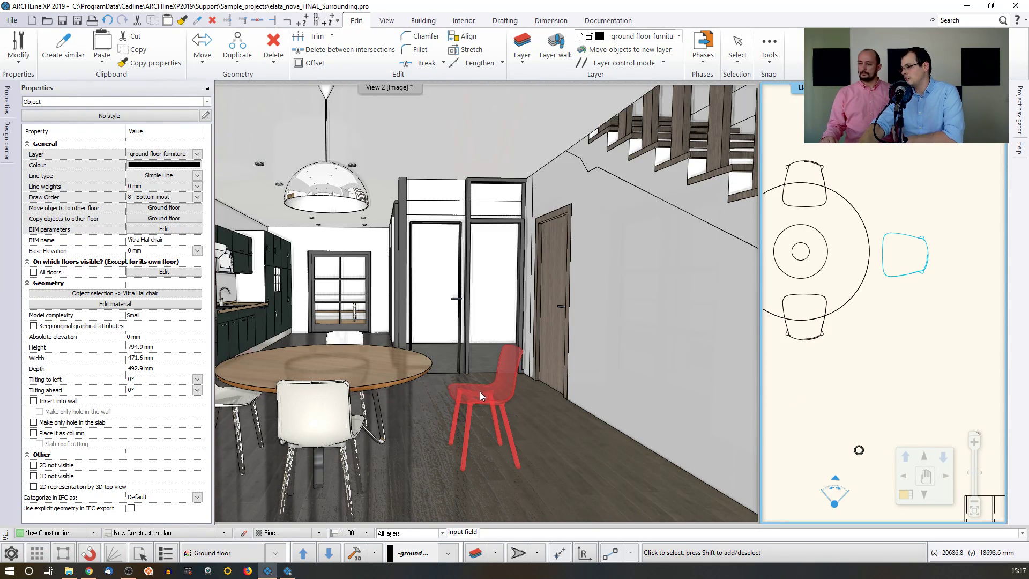
{"action": "left_click", "coordinate": [900, 276]}
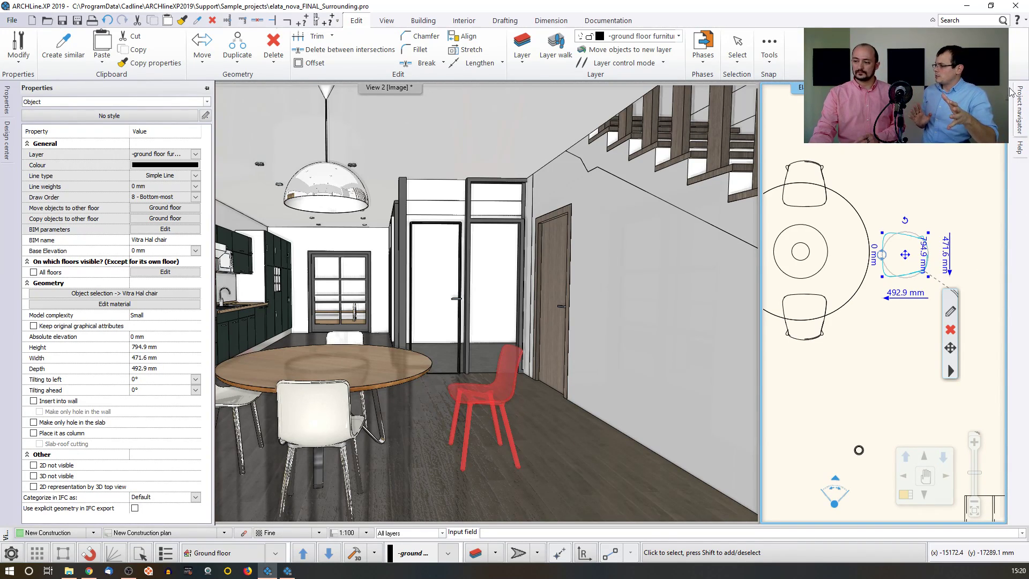
- Narrow the Properties panel and fit the whole ground floor plan in its window, leaving nothing selected
{"action": "left_click", "coordinate": [351, 229]}
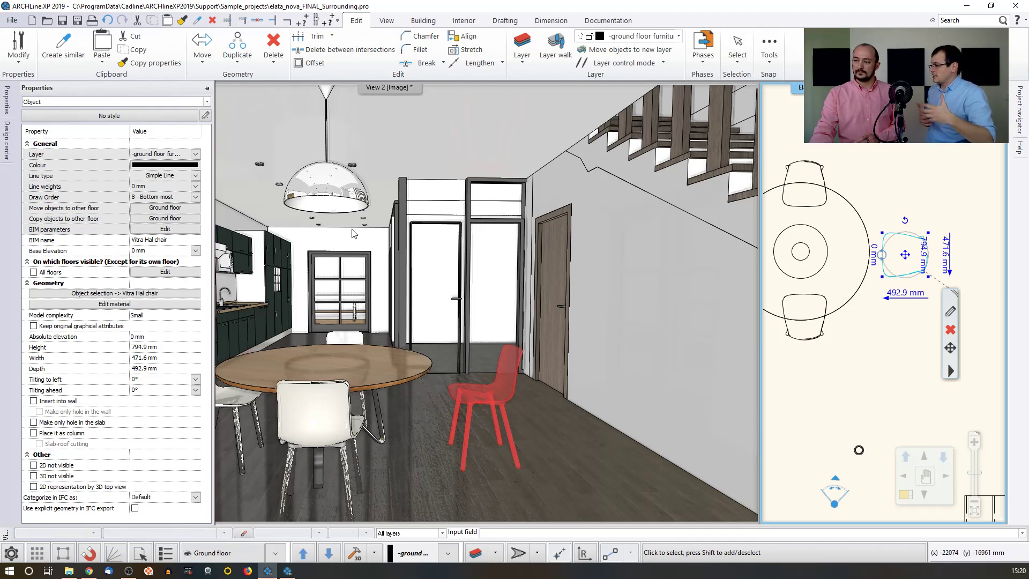
{"action": "left_click", "coordinate": [485, 395]}
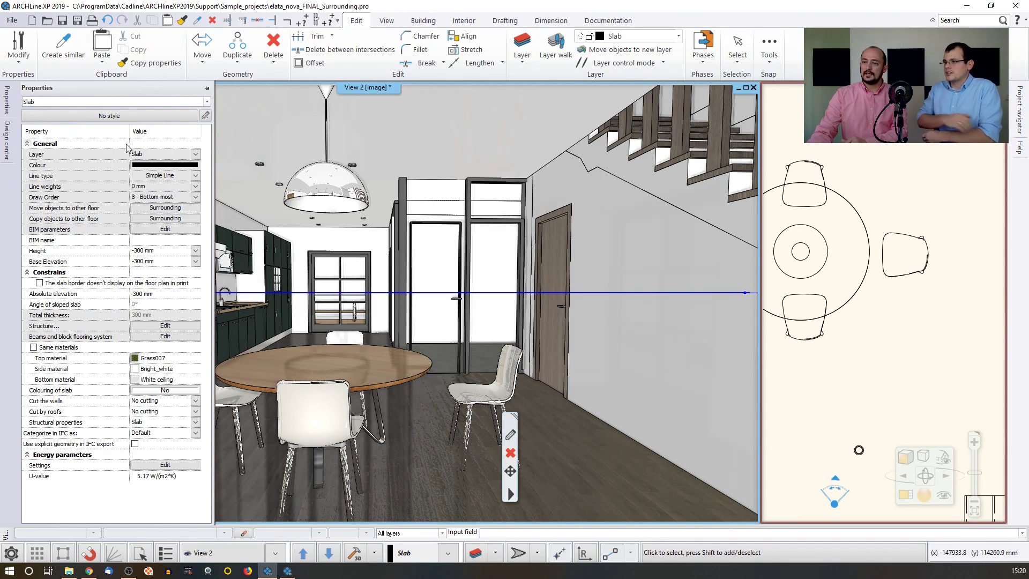
{"action": "left_click_drag", "start_coordinate": [214, 152], "coordinate": [174, 156]}
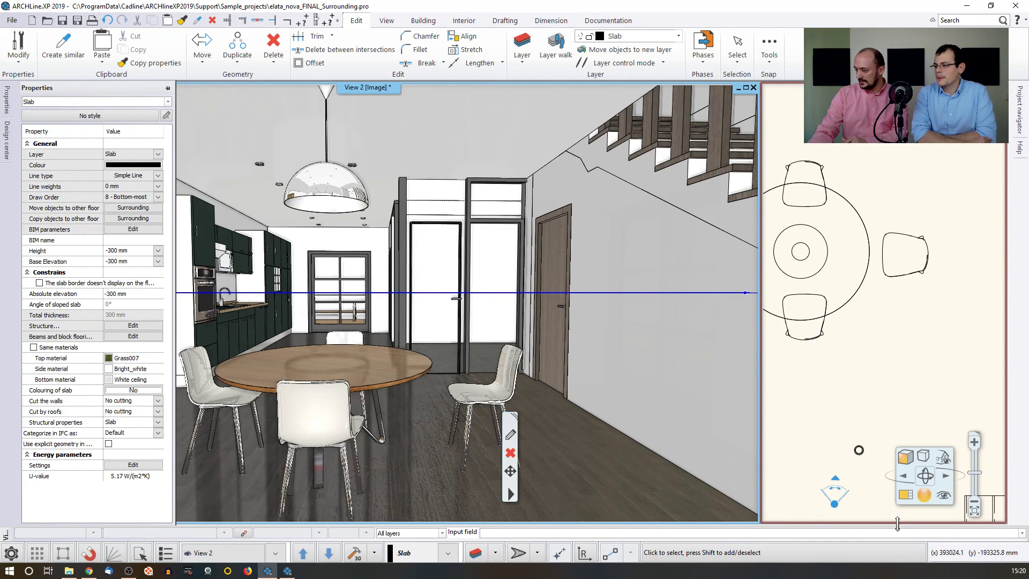
{"action": "left_click", "coordinate": [919, 505]}
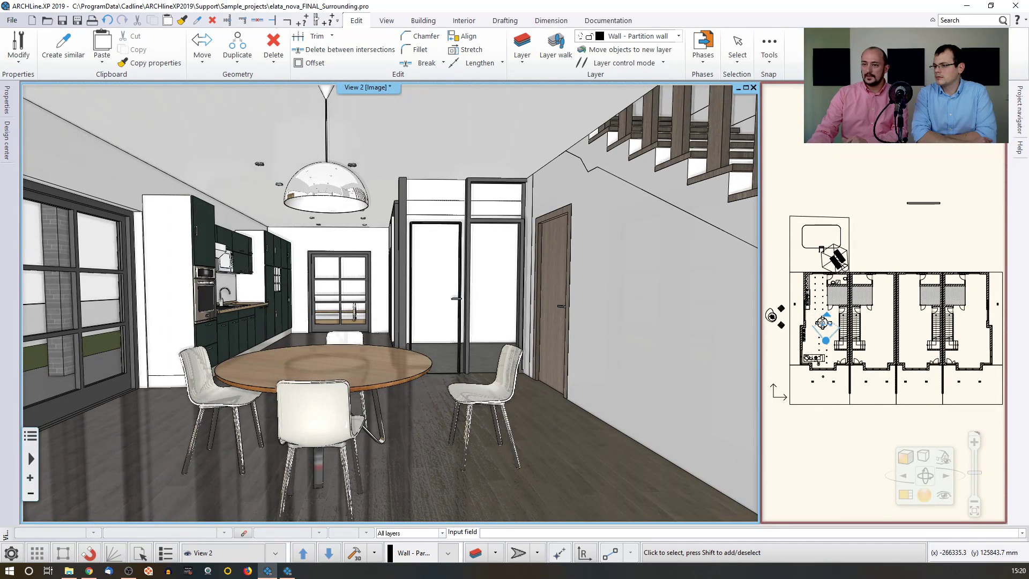
- Pin the Properties panel open and narrow it to leave more room for the 3D view
{"action": "mouse_move", "coordinate": [8, 100]}
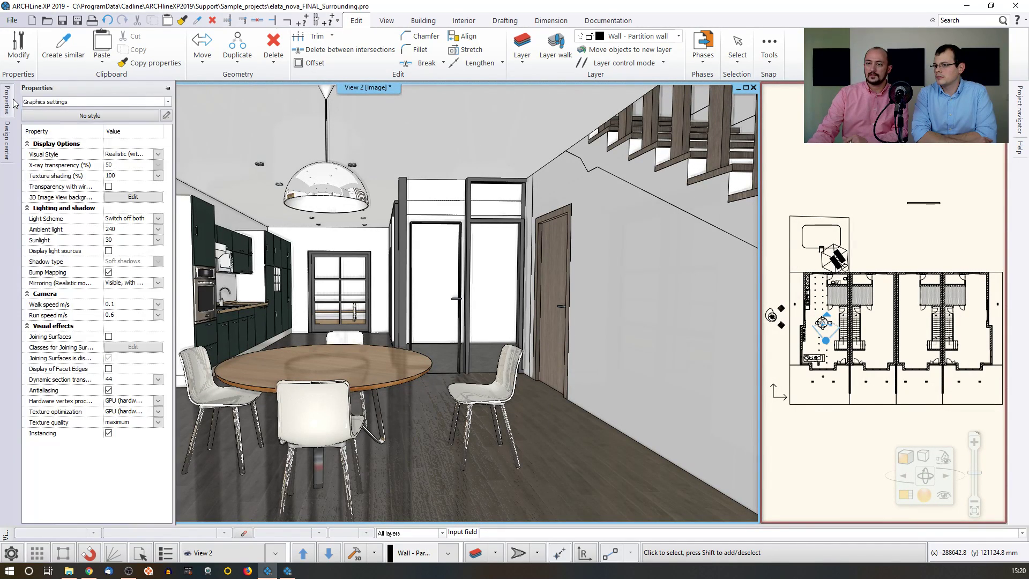
{"action": "left_click", "coordinate": [168, 88]}
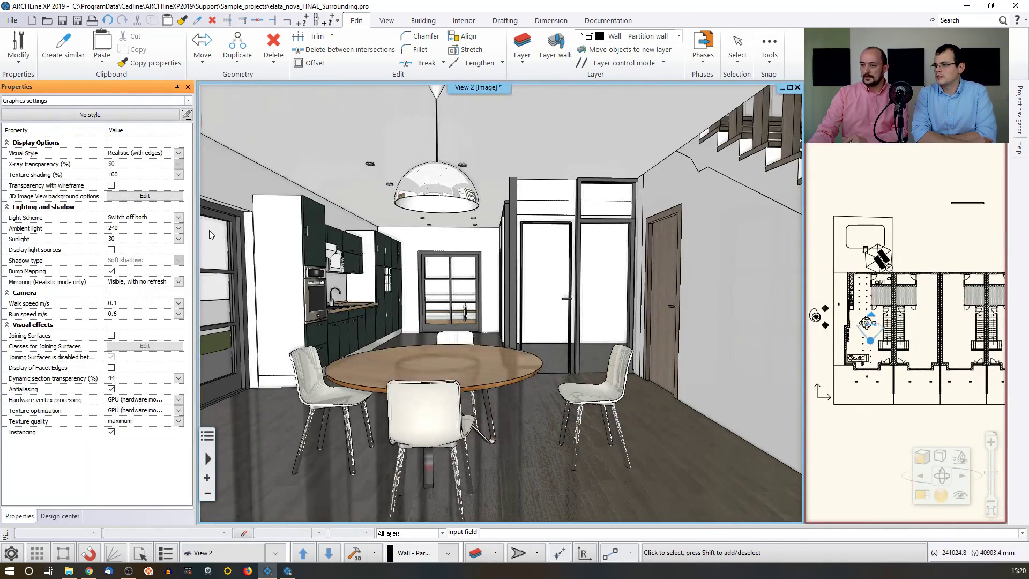
{"action": "left_click_drag", "start_coordinate": [198, 228], "coordinate": [165, 228]}
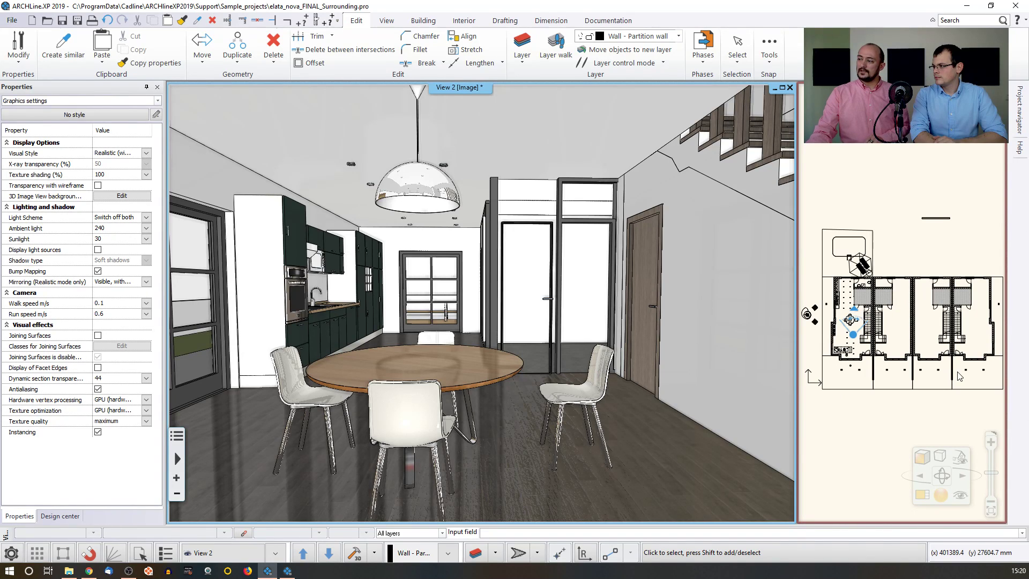
- Maximize the 3D view window and restore it beside the floor plan, twice in a row
{"action": "left_click", "coordinate": [783, 89]}
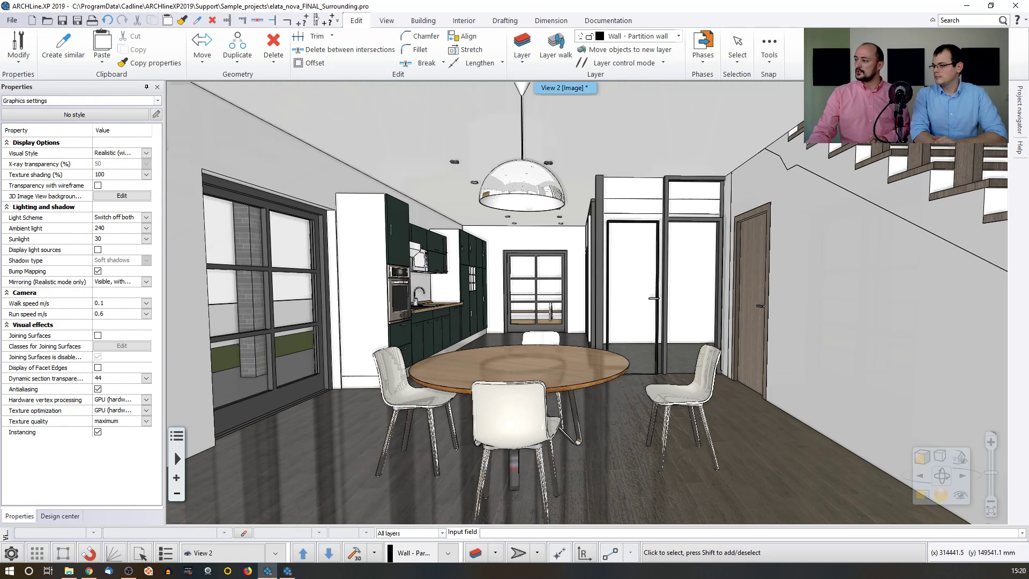
{"action": "left_click", "coordinate": [996, 87]}
{"action": "left_click", "coordinate": [783, 88]}
{"action": "left_click", "coordinate": [996, 88]}
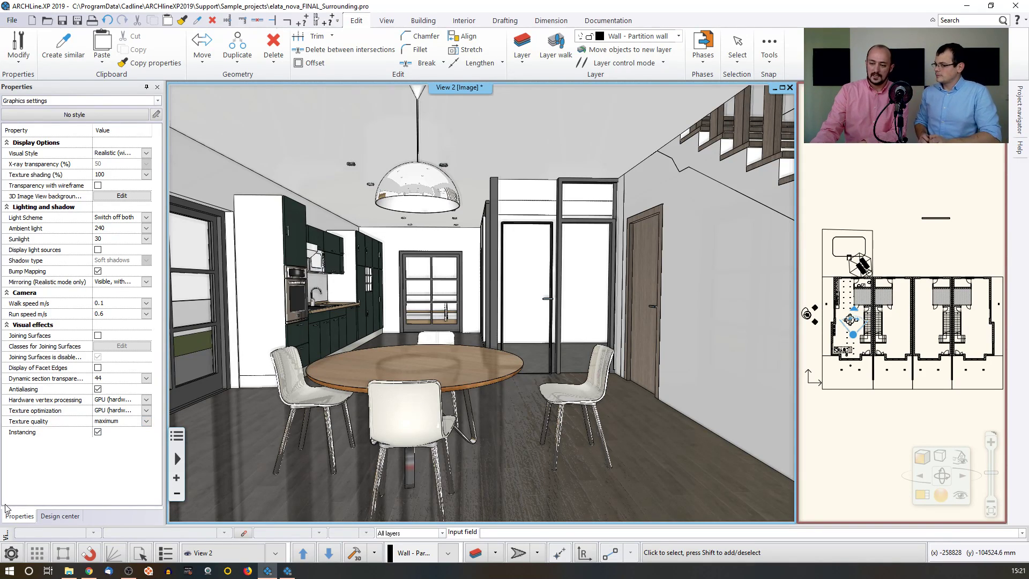
- Set the active view size to 60 % in the workspace graphics settings
{"action": "left_click", "coordinate": [10, 553]}
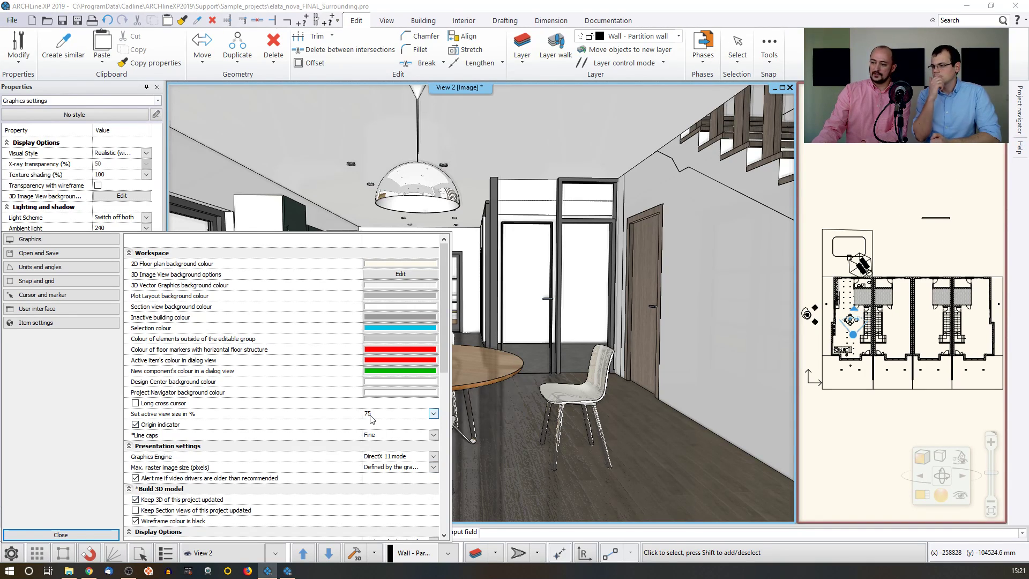
{"action": "left_click", "coordinate": [434, 414]}
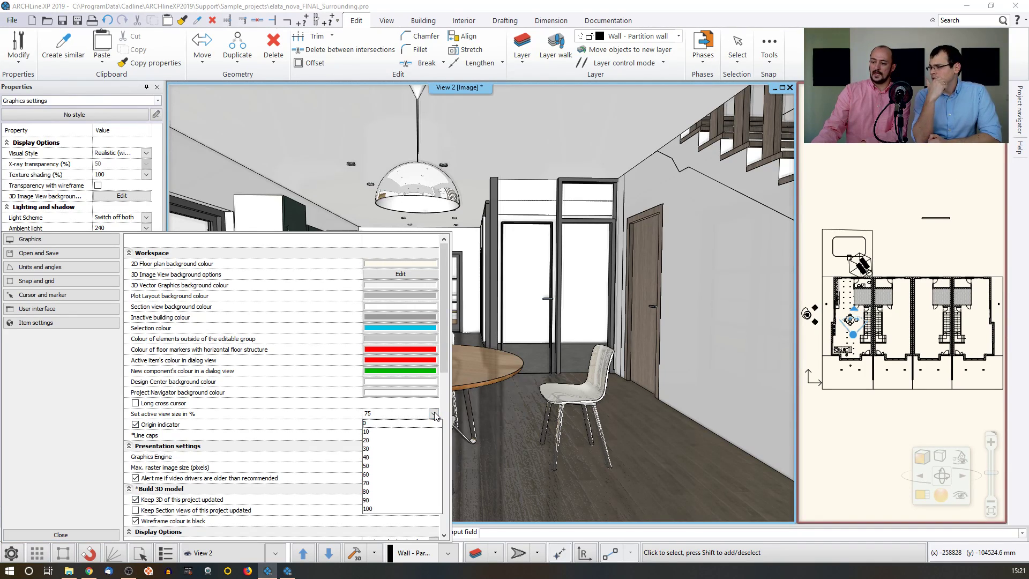
{"action": "left_click", "coordinate": [386, 476]}
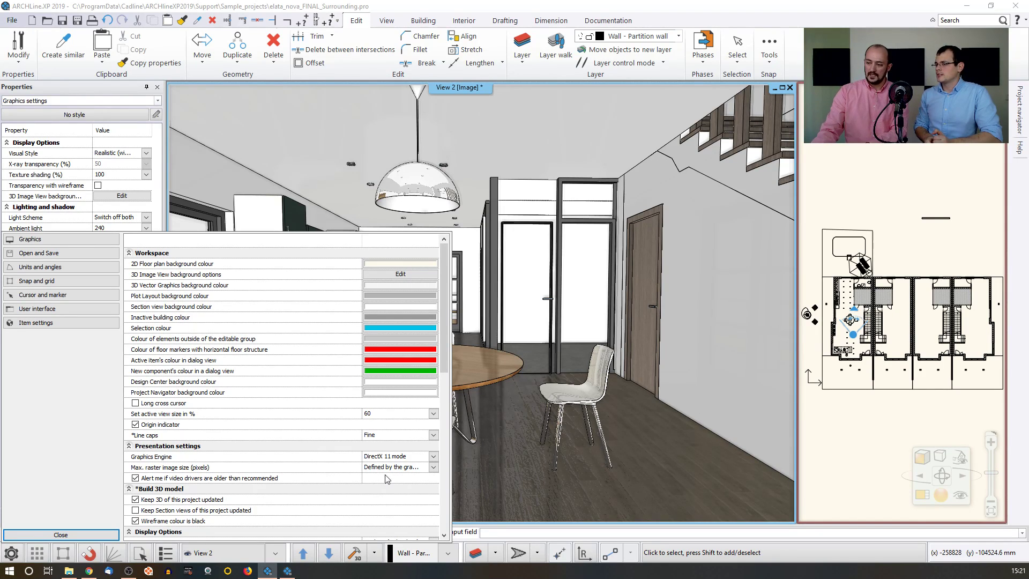
{"action": "left_click", "coordinate": [75, 535]}
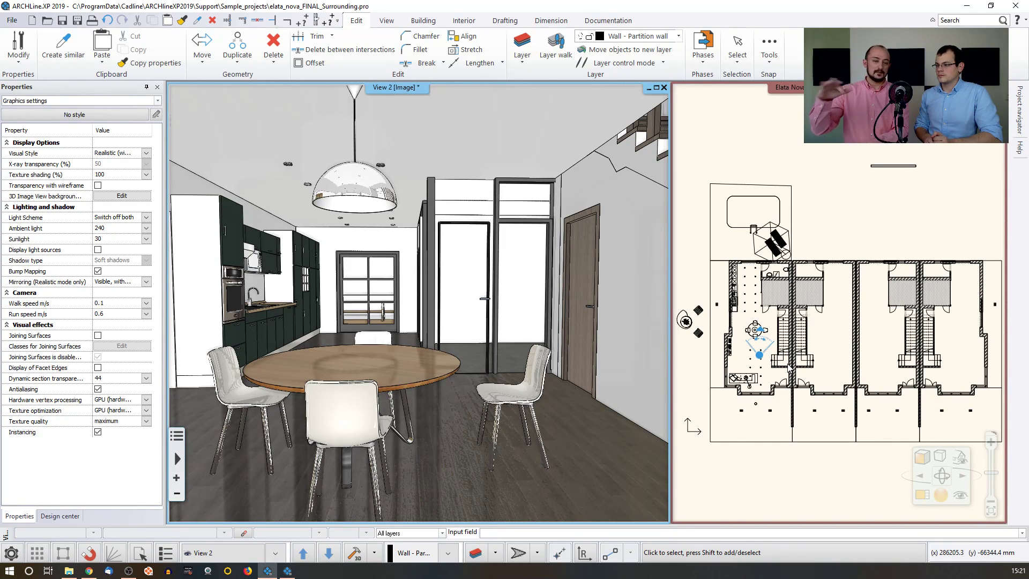
{"action": "left_click", "coordinate": [832, 371]}
- Navigate the 3D view around the dining table and into the kitchen, looking back from there towards the table and sofa
{"action": "middle_click_drag", "start_coordinate": [591, 302], "coordinate": [590, 196]}
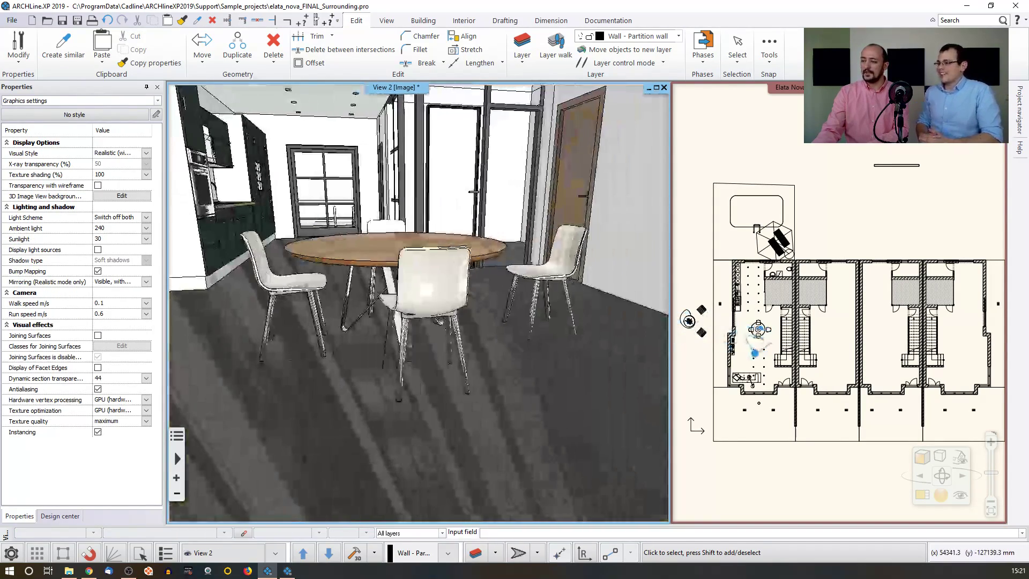
{"action": "middle_click_drag", "start_coordinate": [376, 301], "coordinate": [429, 357]}
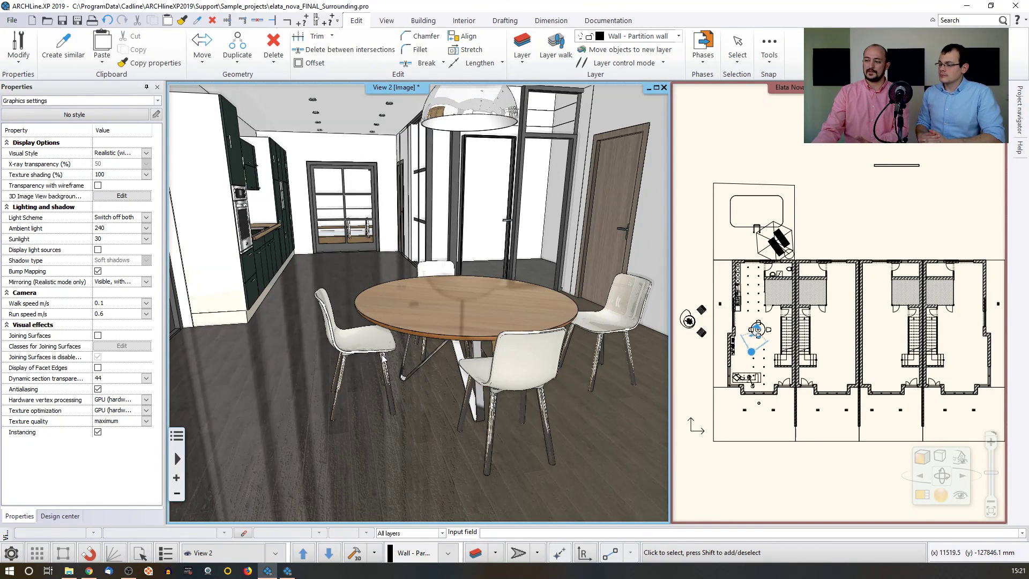
{"action": "scroll", "coordinate": [382, 353], "scroll_direction": "down", "scroll_amount": 4}
{"action": "scroll", "coordinate": [381, 352], "scroll_direction": "up", "scroll_amount": 5}
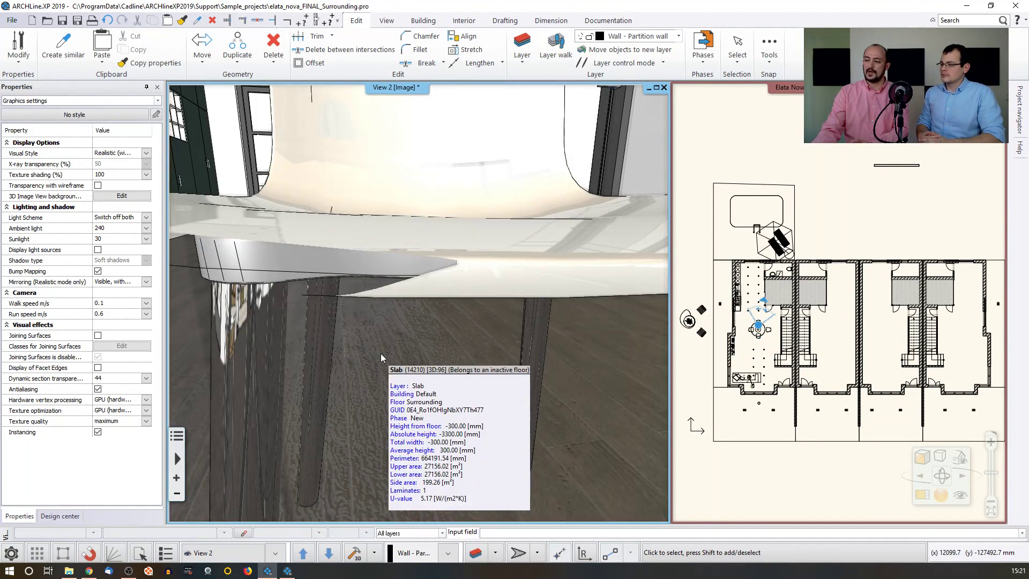
{"action": "scroll", "coordinate": [380, 353], "scroll_direction": "down", "scroll_amount": 5}
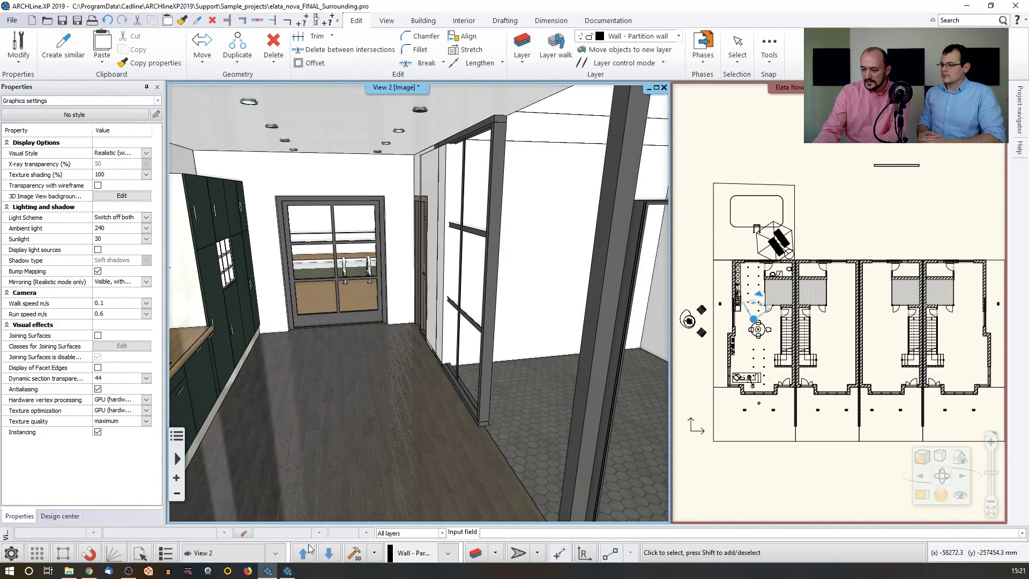
{"action": "left_click", "coordinate": [329, 555]}
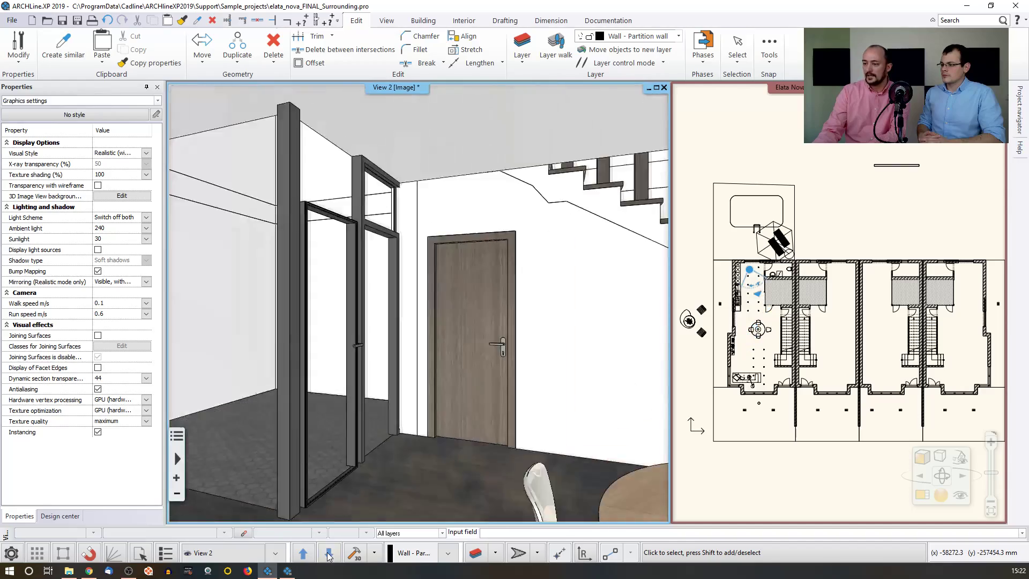
{"action": "left_click", "coordinate": [329, 556]}
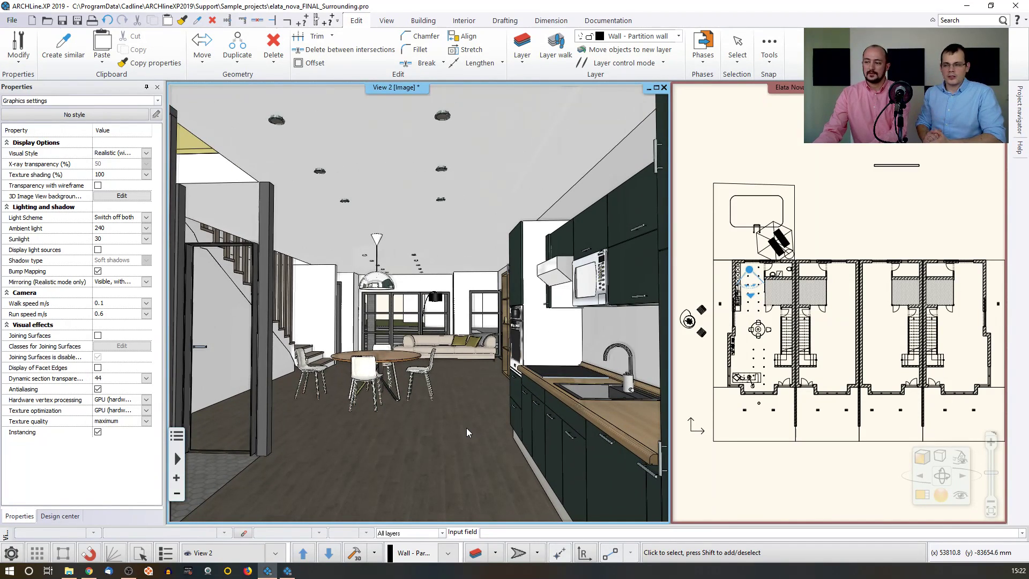
{"action": "mouse_move", "coordinate": [466, 432]}
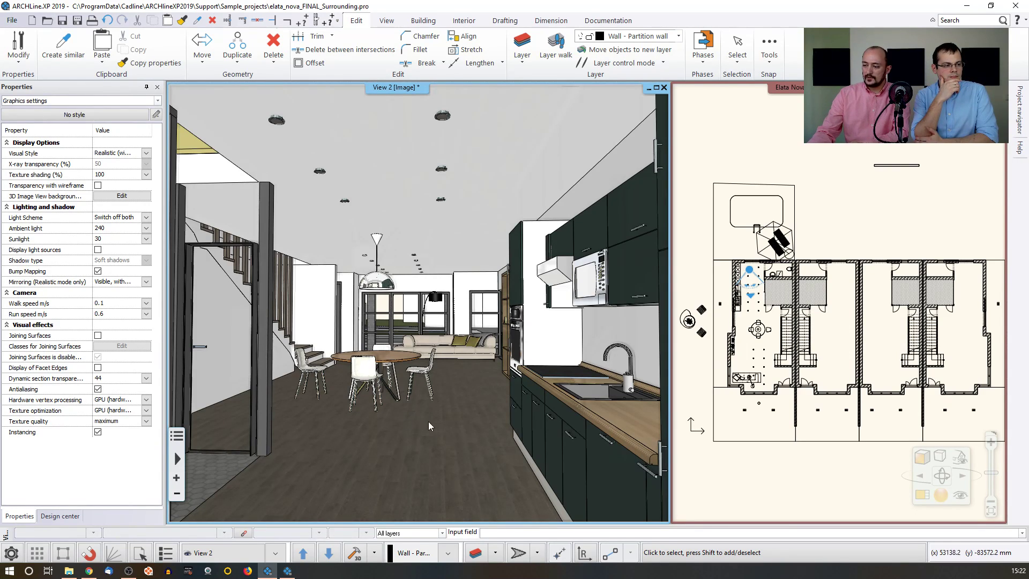
{"action": "mouse_move", "coordinate": [413, 430]}
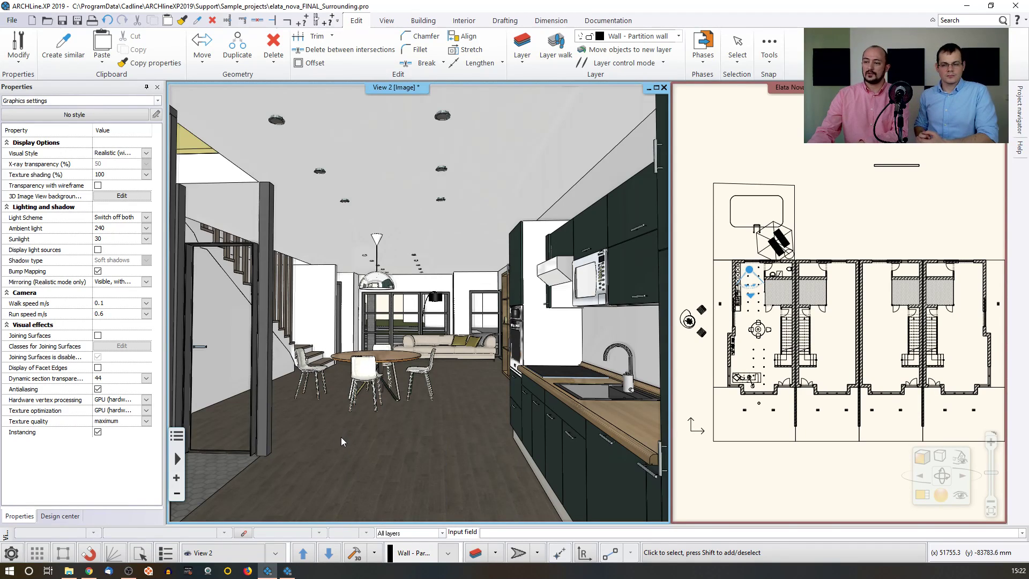
- Start Tiling in 3D on the wooden floor surface of the kitchen and dining area
{"action": "left_click", "coordinate": [464, 22]}
{"action": "left_click", "coordinate": [309, 62]}
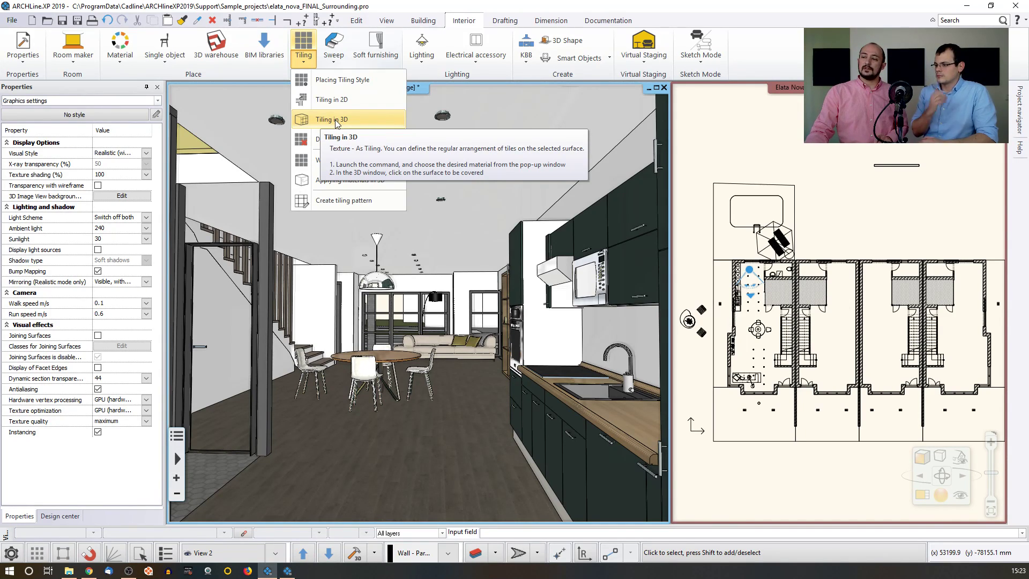
{"action": "left_click", "coordinate": [336, 120]}
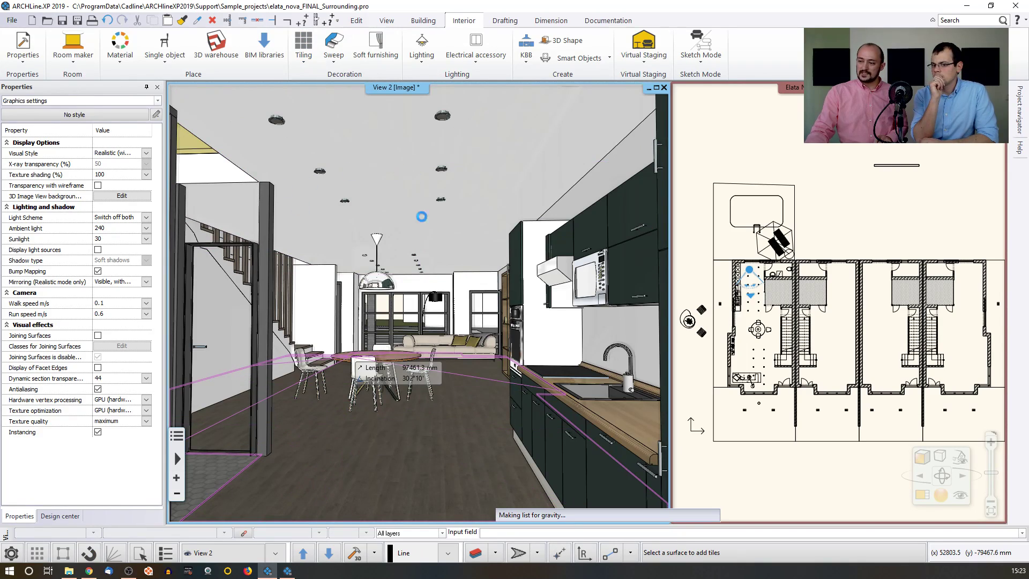
{"action": "left_click", "coordinate": [375, 449]}
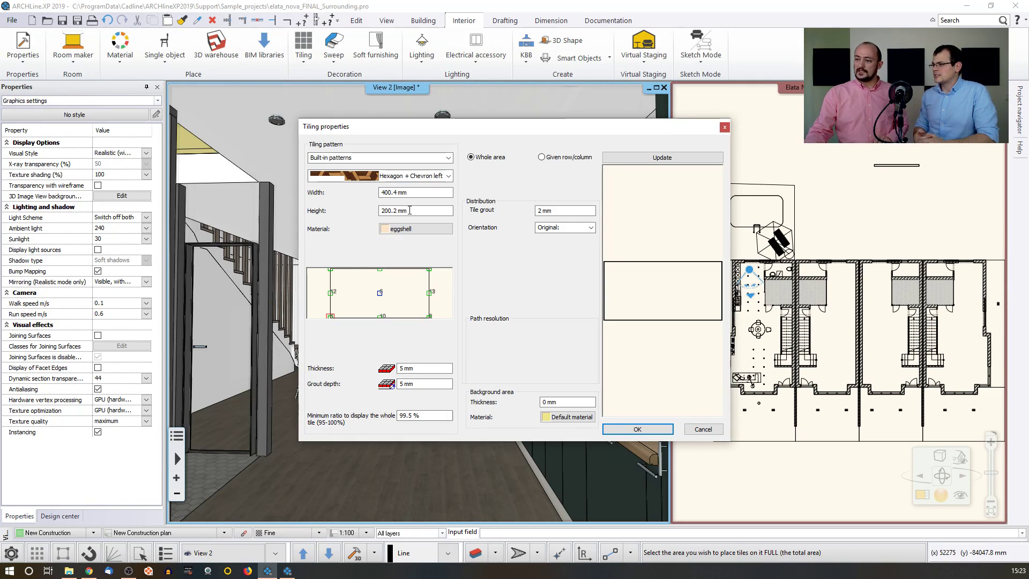
- Try the Rectangle tiling pattern, and open the Mosaic tiling settings and cancel them
{"action": "left_click", "coordinate": [448, 158]}
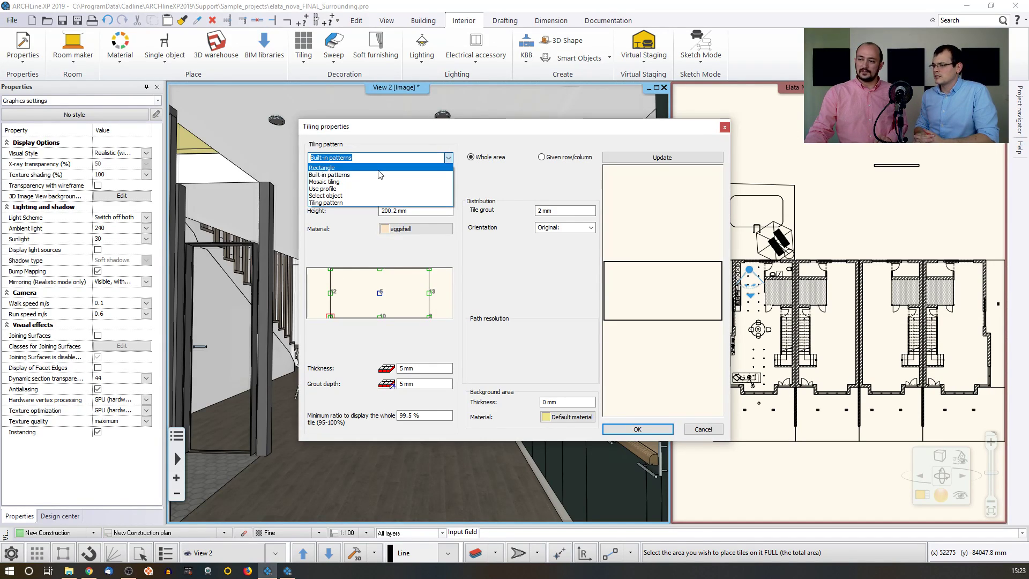
{"action": "left_click", "coordinate": [402, 167]}
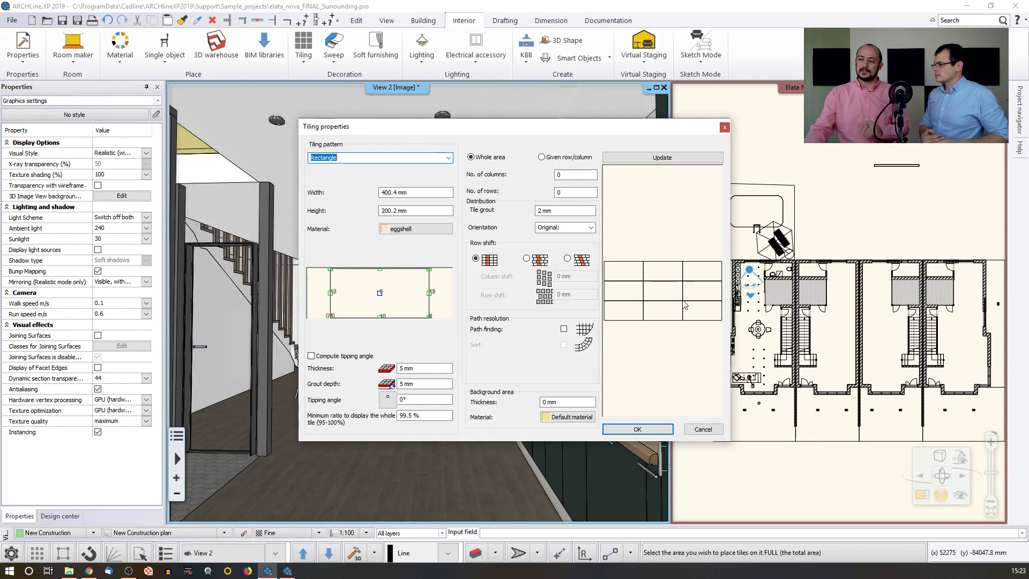
{"action": "left_click", "coordinate": [448, 157]}
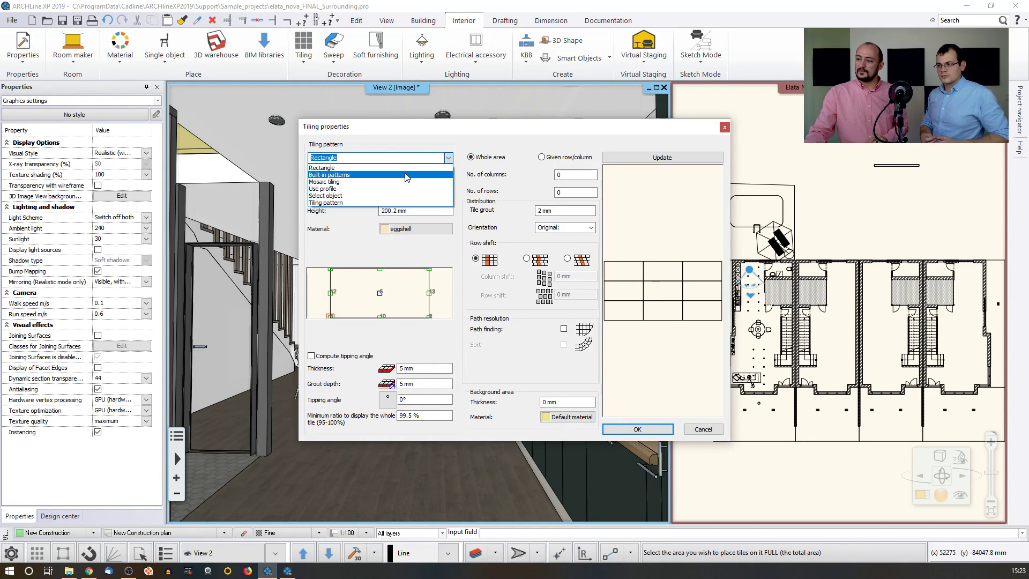
{"action": "left_click", "coordinate": [400, 182]}
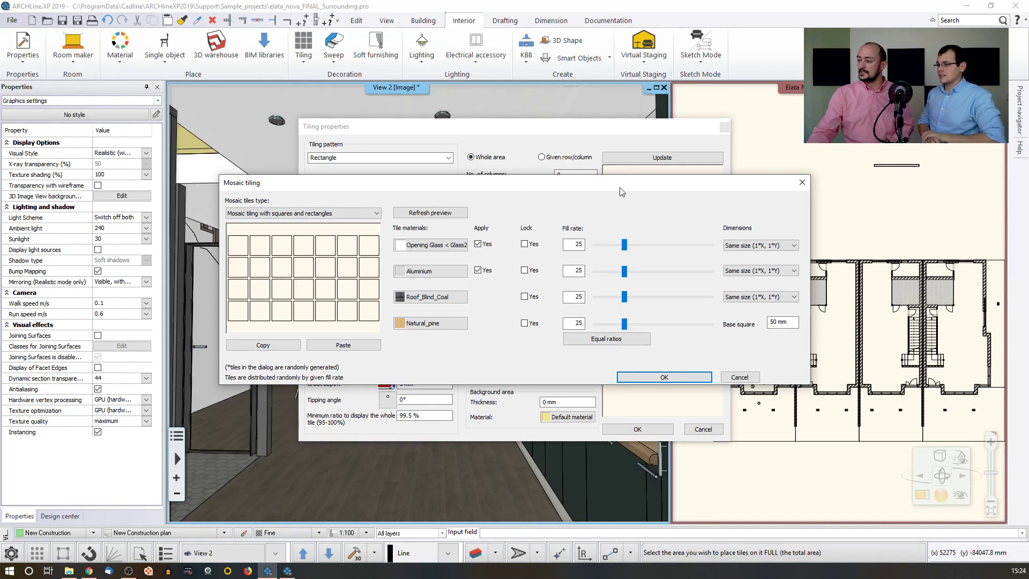
{"action": "left_click", "coordinate": [751, 377]}
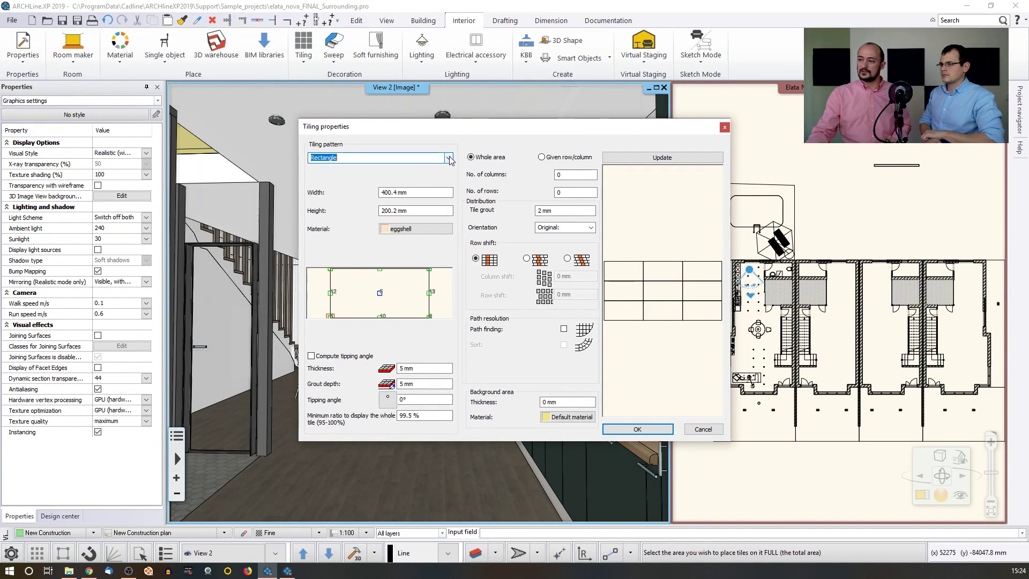
- Switch the floor tiling to built-in patterns and choose the 3 parts hexagon pattern
{"action": "left_click", "coordinate": [448, 158]}
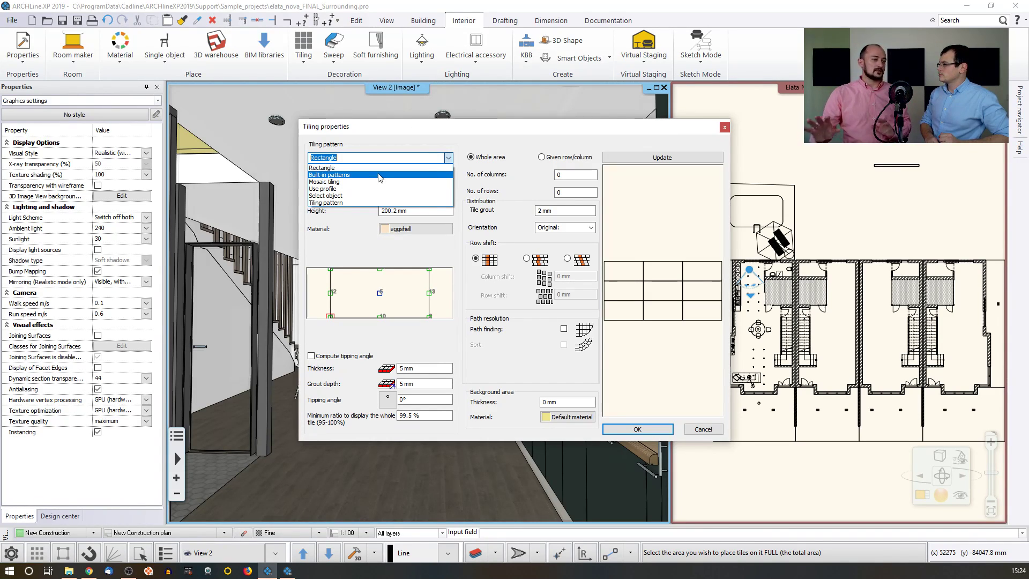
{"action": "left_click", "coordinate": [380, 175]}
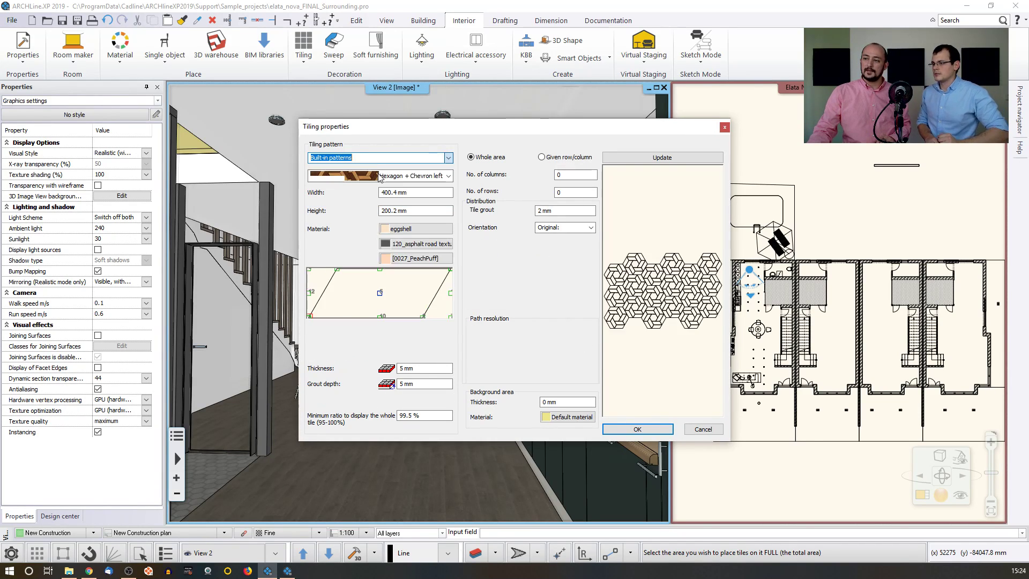
{"action": "left_click", "coordinate": [447, 177]}
{"action": "left_click_drag", "start_coordinate": [448, 266], "coordinate": [455, 233]}
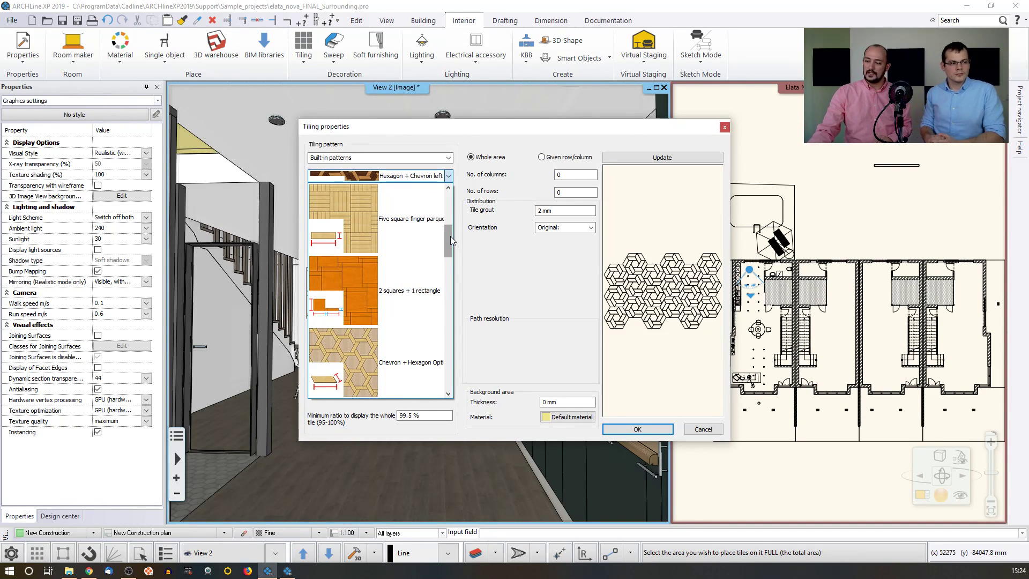
{"action": "left_click_drag", "start_coordinate": [449, 239], "coordinate": [449, 248]}
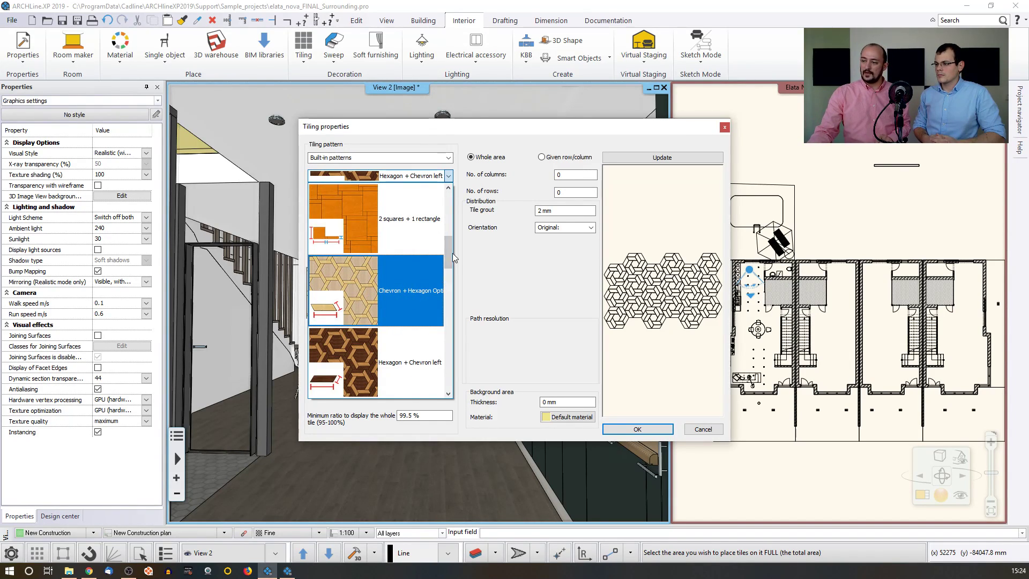
{"action": "left_click_drag", "start_coordinate": [448, 258], "coordinate": [448, 298]}
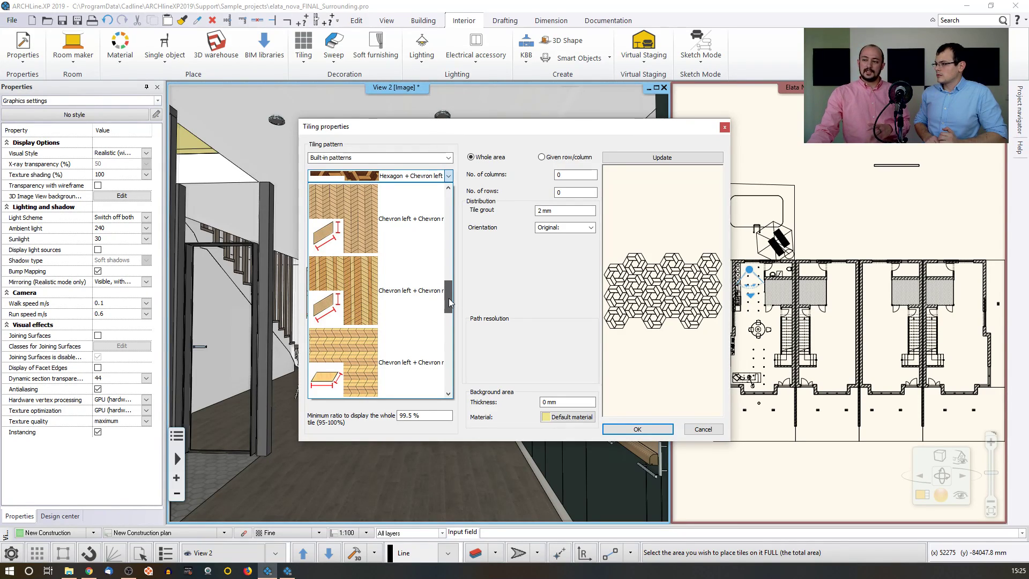
{"action": "left_click_drag", "start_coordinate": [450, 293], "coordinate": [443, 356]}
{"action": "left_click", "coordinate": [374, 311]}
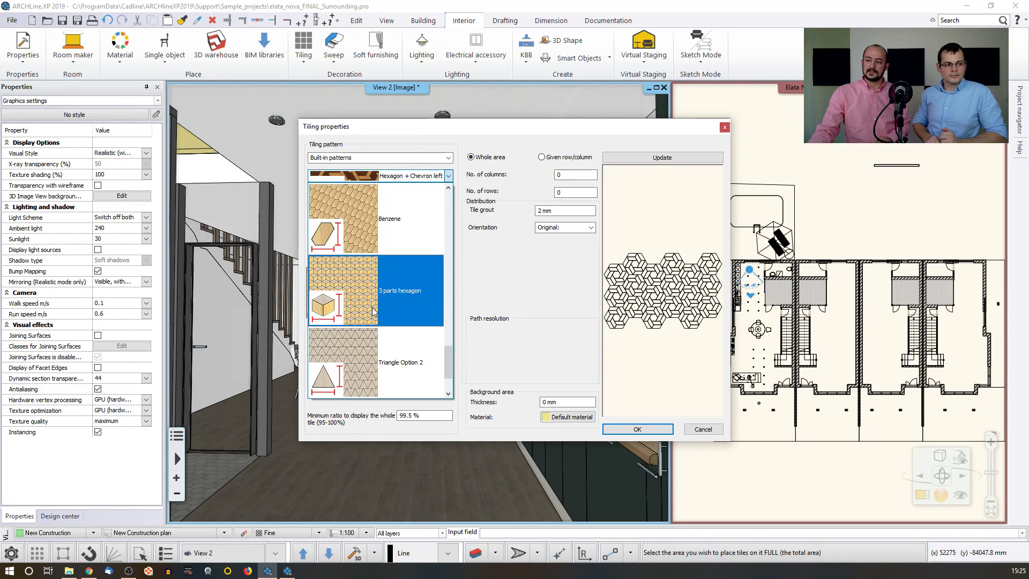
{"action": "left_click", "coordinate": [373, 306]}
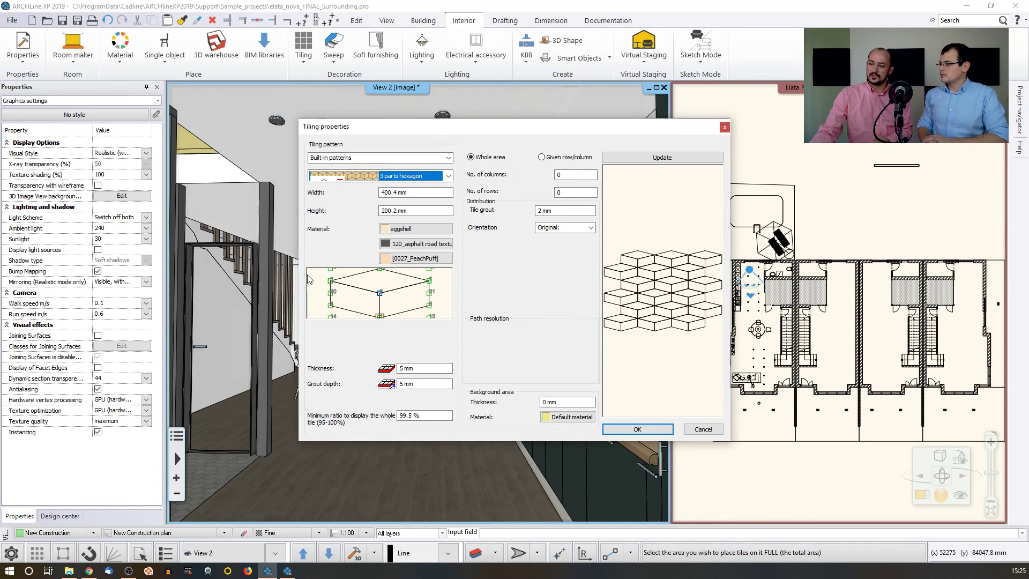
- Set both the height and the width of the 3 parts hexagon tile to 400 mm
{"action": "left_click_drag", "start_coordinate": [418, 211], "coordinate": [345, 218]}
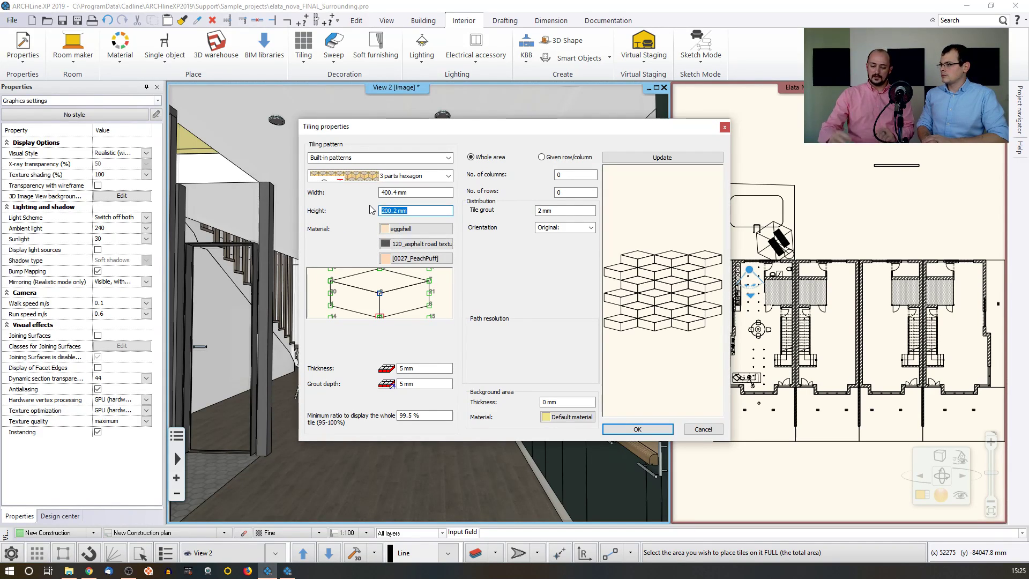
{"action": "type", "text": "400"}
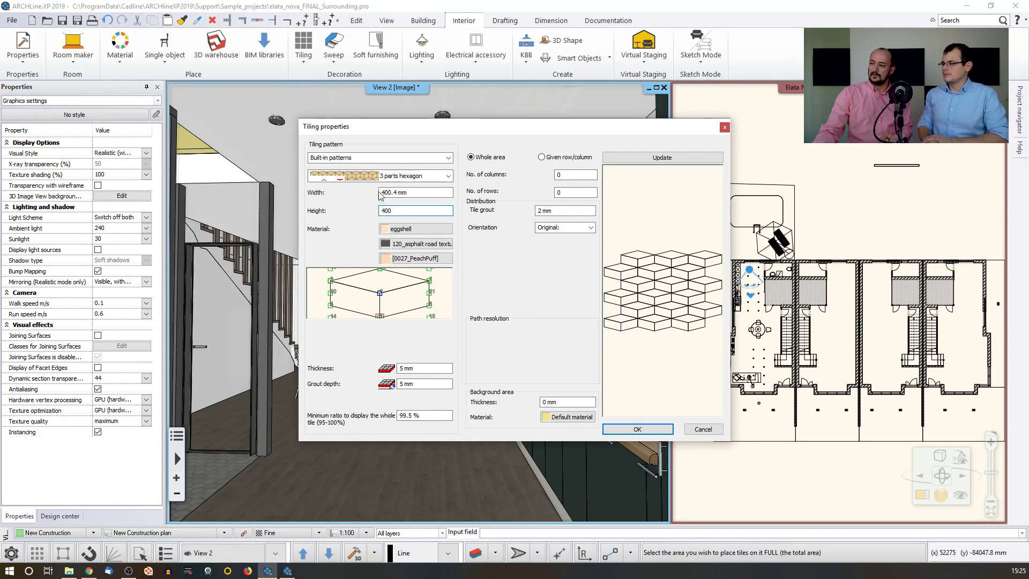
{"action": "left_click", "coordinate": [407, 198]}
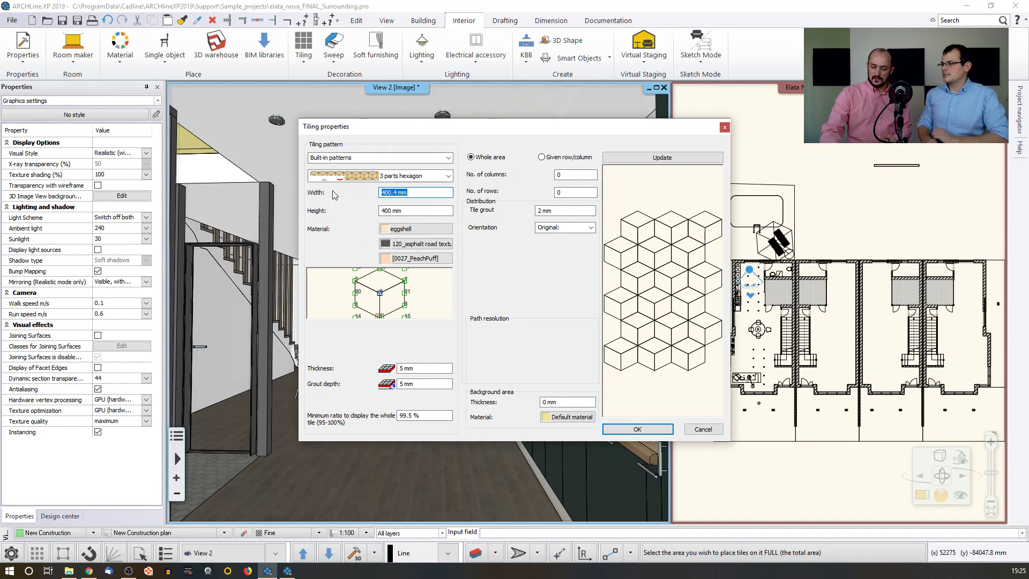
{"action": "type", "text": "400"}
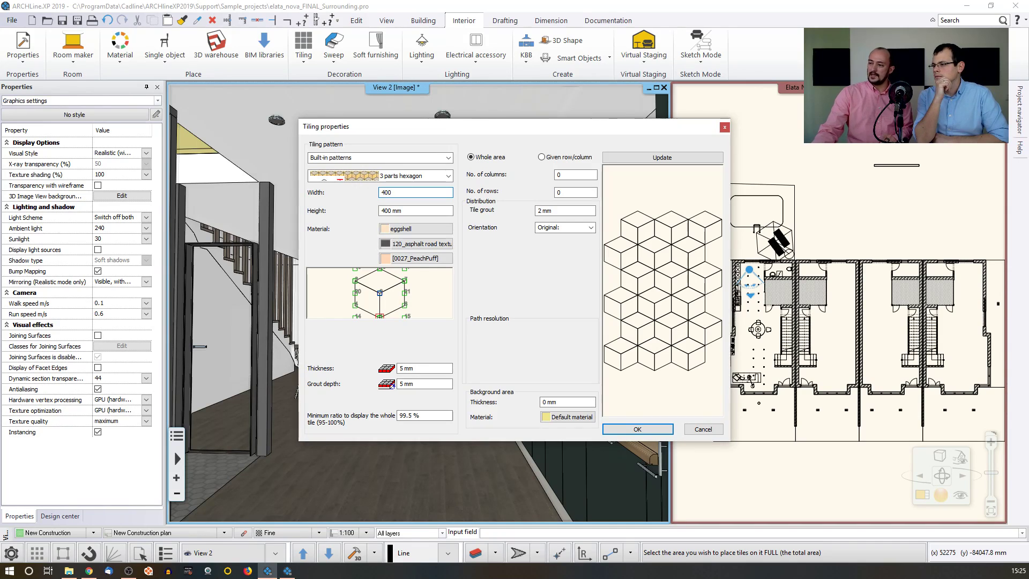
{"action": "left_click", "coordinate": [407, 210]}
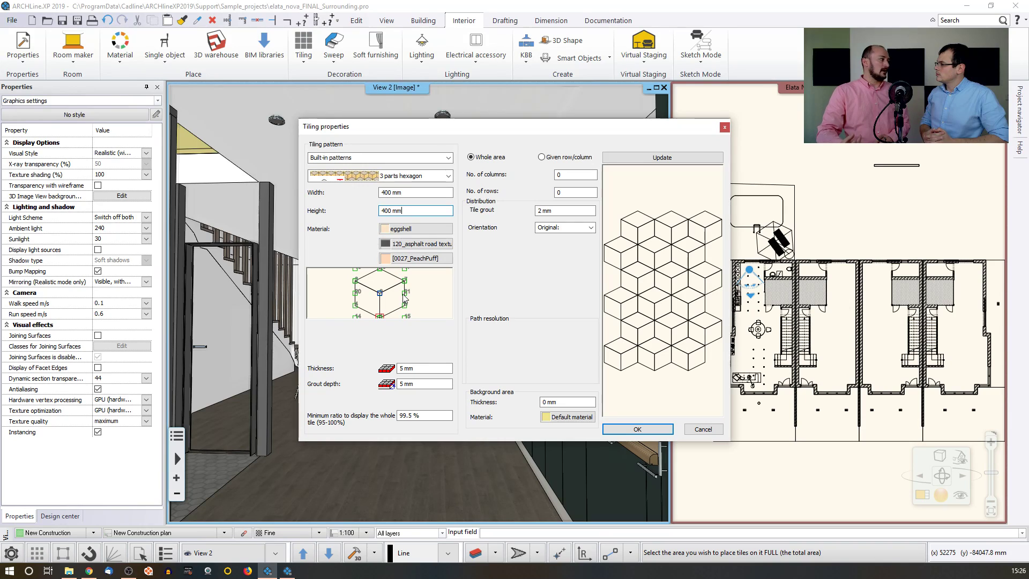
- Preview the pattern with a 10 mm tile grout, and set the grout back to 2 mm
{"action": "left_click", "coordinate": [568, 211]}
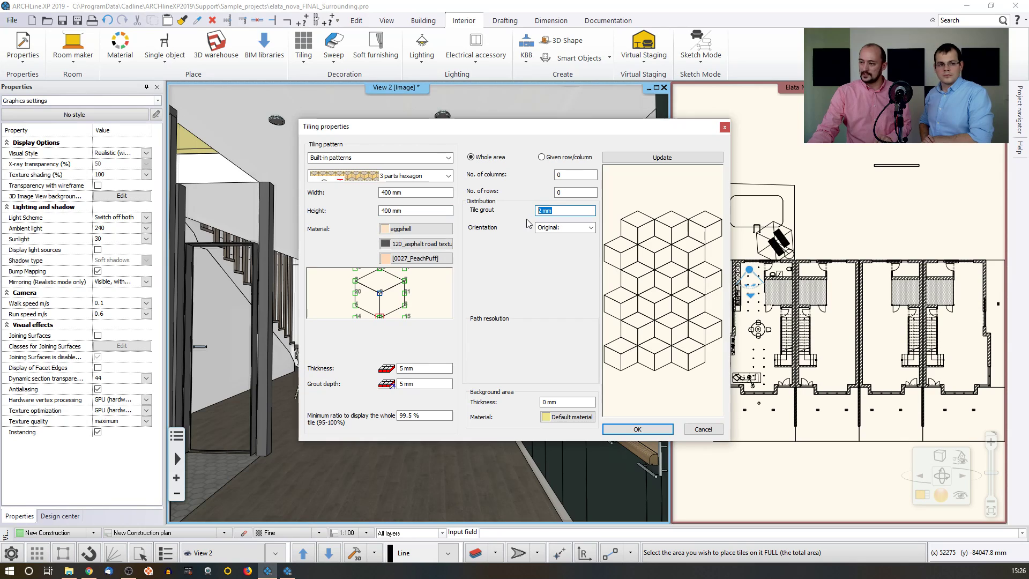
{"action": "type", "text": "10"}
{"action": "left_click", "coordinate": [644, 161]}
{"action": "scroll", "coordinate": [680, 252], "scroll_direction": "up", "scroll_amount": 4}
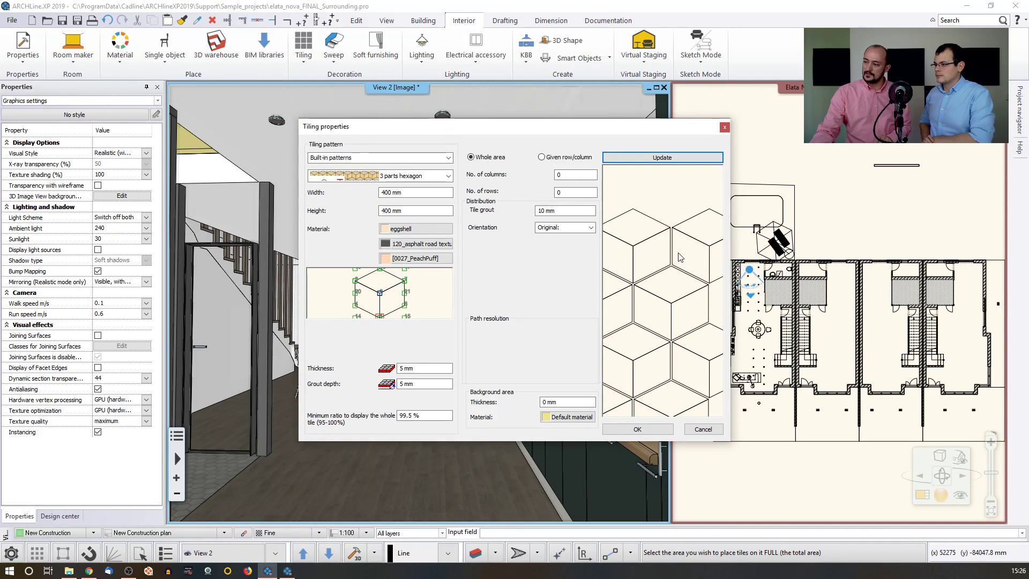
{"action": "scroll", "coordinate": [676, 259], "scroll_direction": "down", "scroll_amount": 3}
{"action": "left_click_drag", "start_coordinate": [573, 210], "coordinate": [516, 211]}
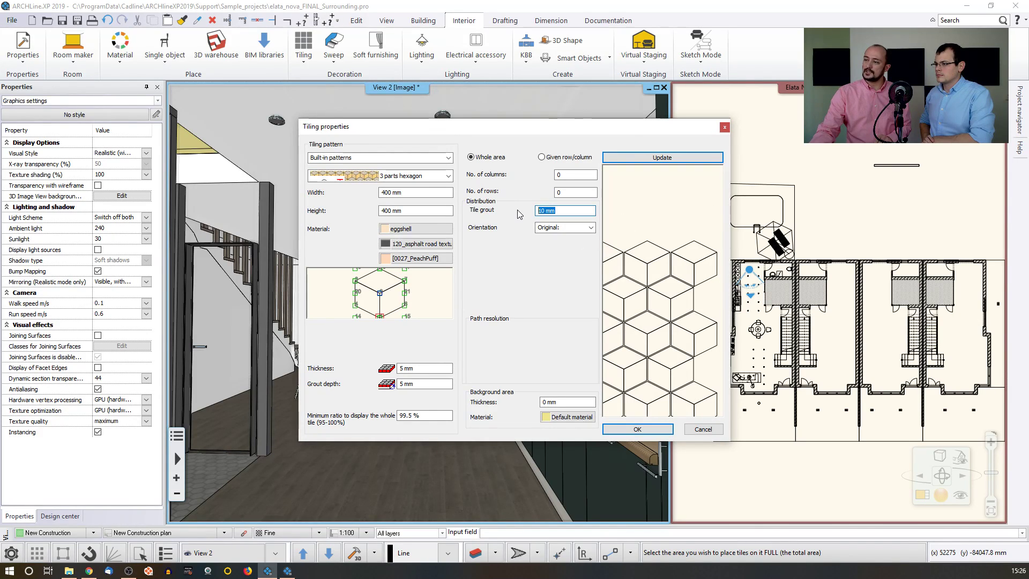
{"action": "type", "text": "2"}
{"action": "left_click", "coordinate": [663, 158]}
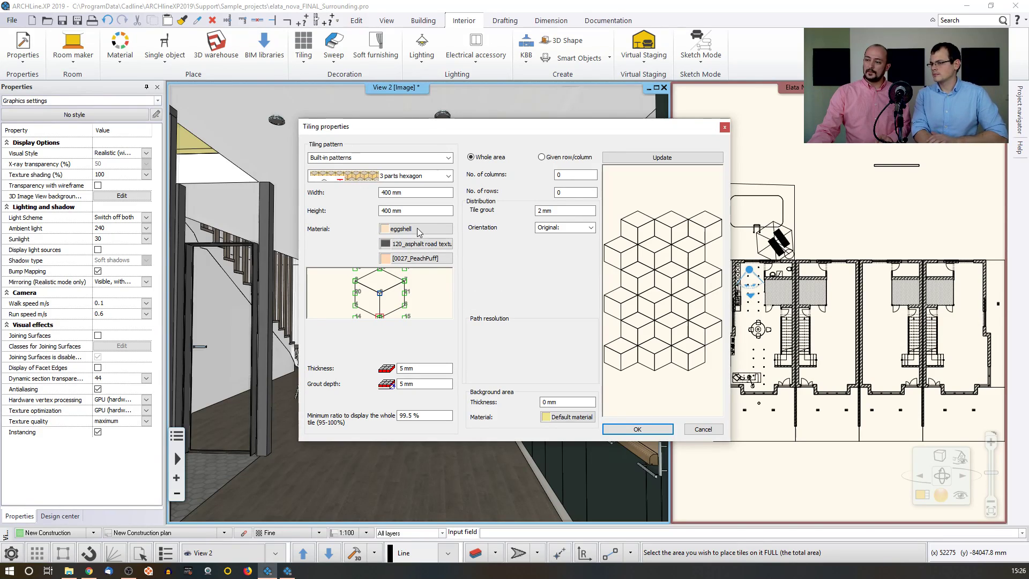
- Assign the indoor tile material Shiny277 to the third part of the hexagon pattern
{"action": "left_click", "coordinate": [411, 259]}
{"action": "left_click", "coordinate": [209, 128]}
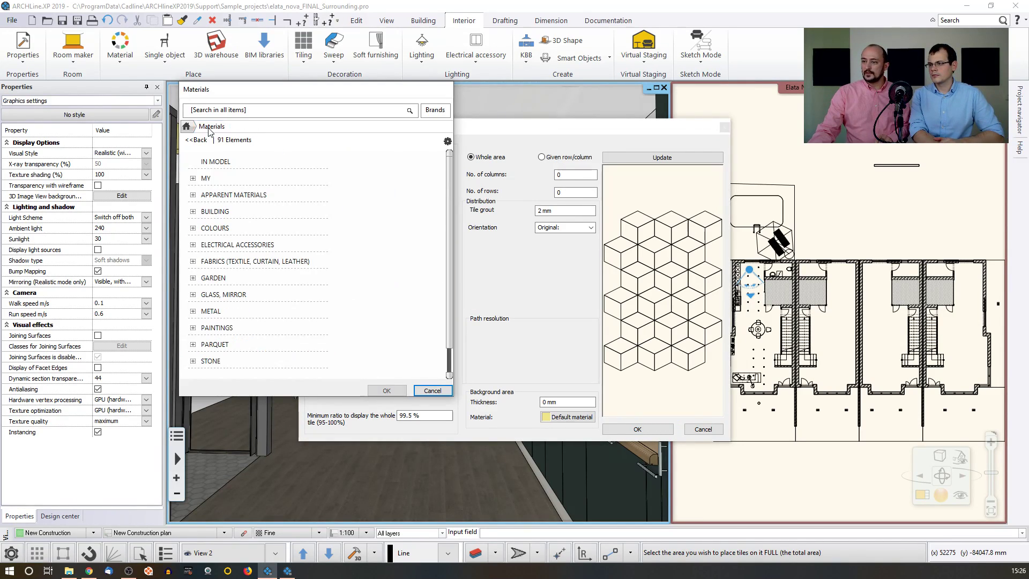
{"action": "scroll", "coordinate": [218, 344], "scroll_direction": "down", "scroll_amount": 1}
{"action": "left_click", "coordinate": [207, 329]}
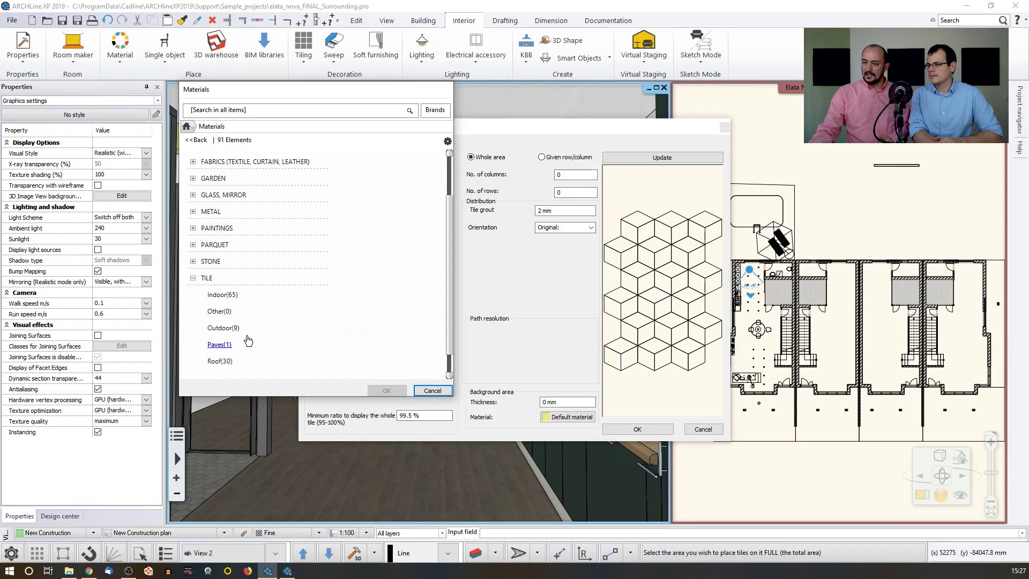
{"action": "left_click", "coordinate": [222, 294]}
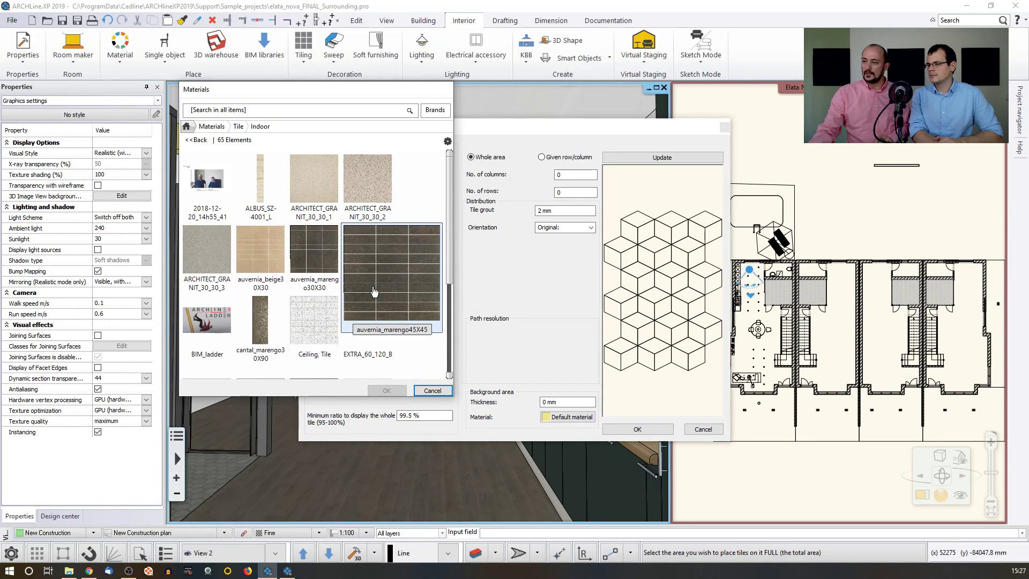
{"action": "scroll", "coordinate": [373, 291], "scroll_direction": "down", "scroll_amount": 3}
{"action": "left_click_drag", "start_coordinate": [375, 94], "coordinate": [246, 115]}
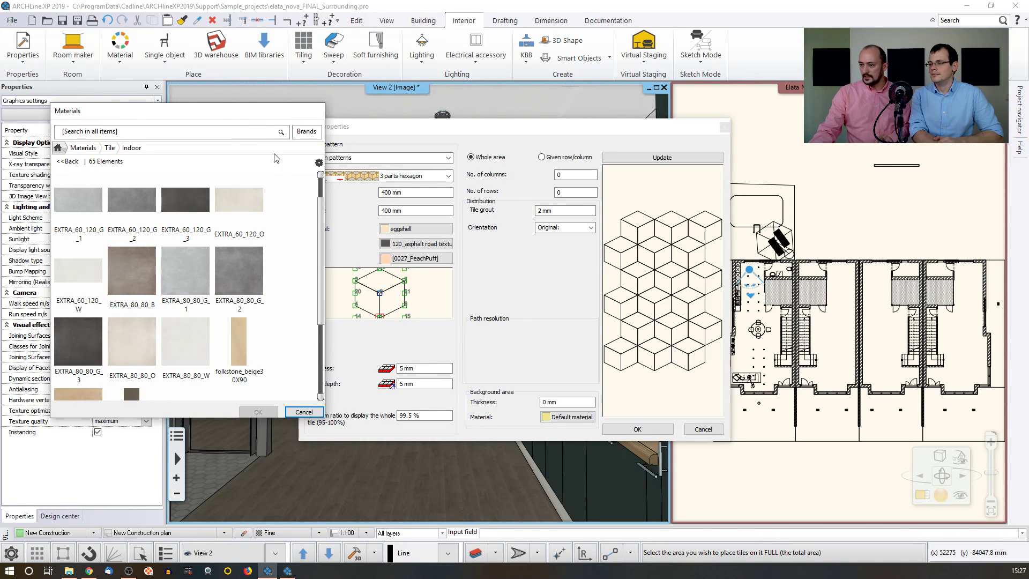
{"action": "left_click_drag", "start_coordinate": [258, 110], "coordinate": [375, 80]}
{"action": "scroll", "coordinate": [306, 231], "scroll_direction": "down", "scroll_amount": 6}
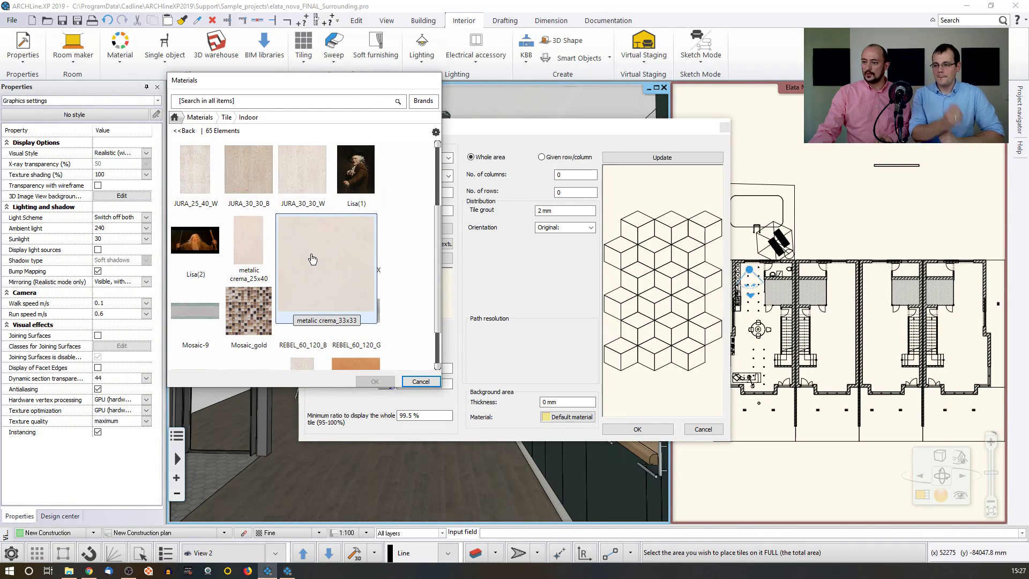
{"action": "scroll", "coordinate": [370, 316], "scroll_direction": "down", "scroll_amount": 3}
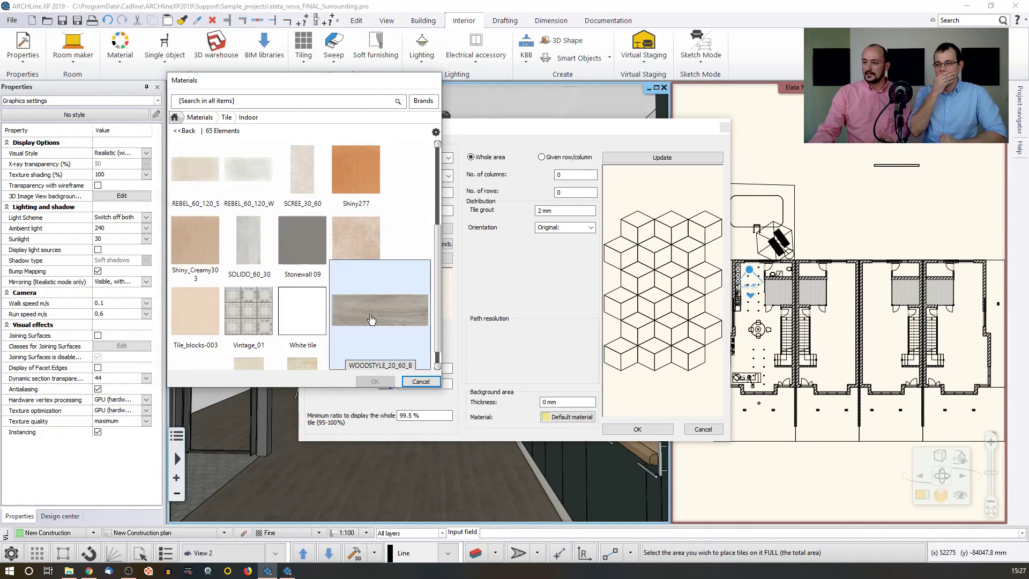
{"action": "left_click", "coordinate": [356, 172]}
{"action": "left_click", "coordinate": [376, 381]}
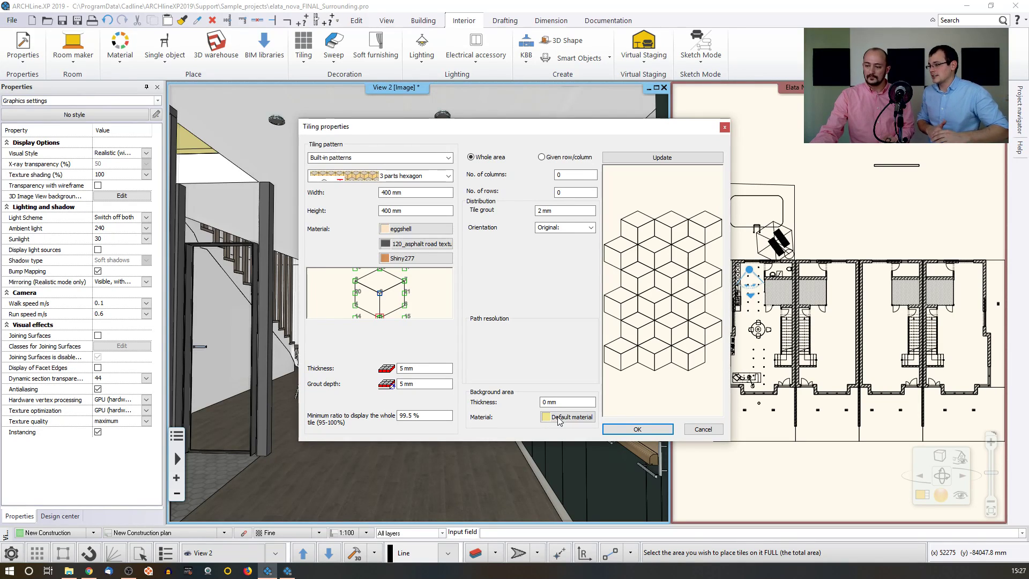
- Accept the tiling properties and place the pattern on the floor from the base of the kitchen cabinets, rotated 270°
{"action": "left_click", "coordinate": [638, 429]}
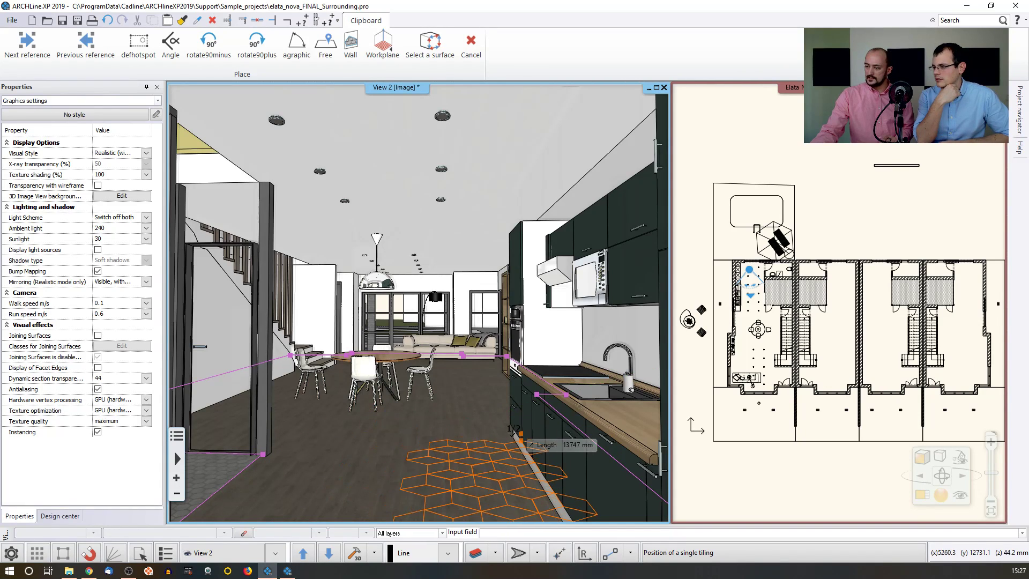
{"action": "left_click", "coordinate": [513, 429]}
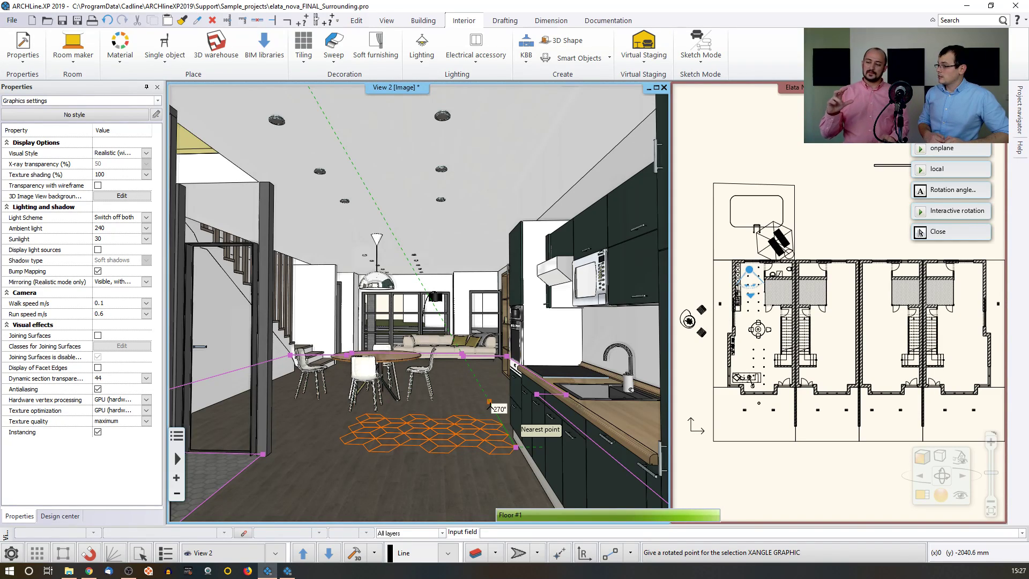
{"action": "left_click", "coordinate": [489, 404]}
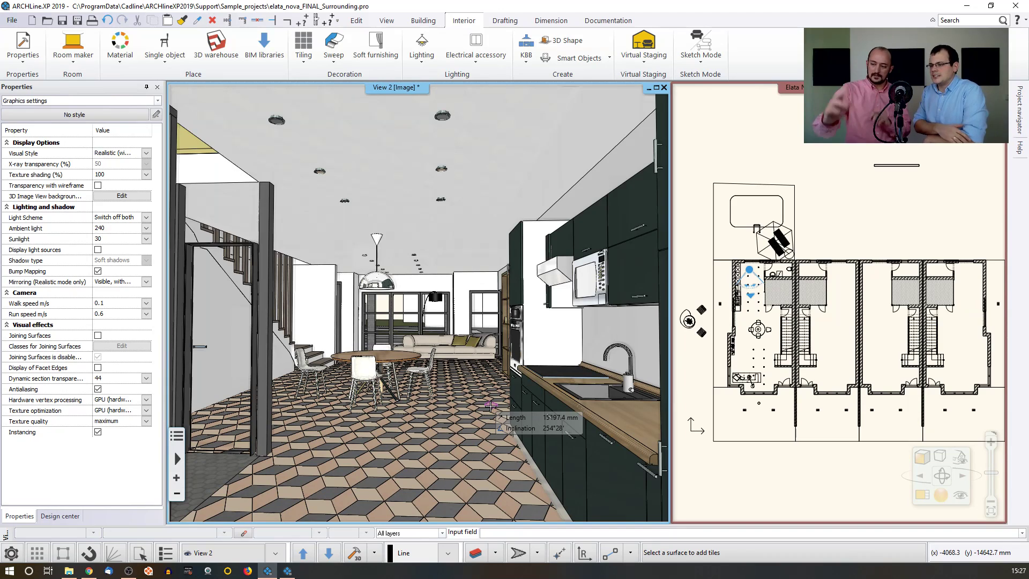
{"action": "key", "text": "Escape"}
{"action": "scroll", "coordinate": [443, 419], "scroll_direction": "up", "scroll_amount": 2}
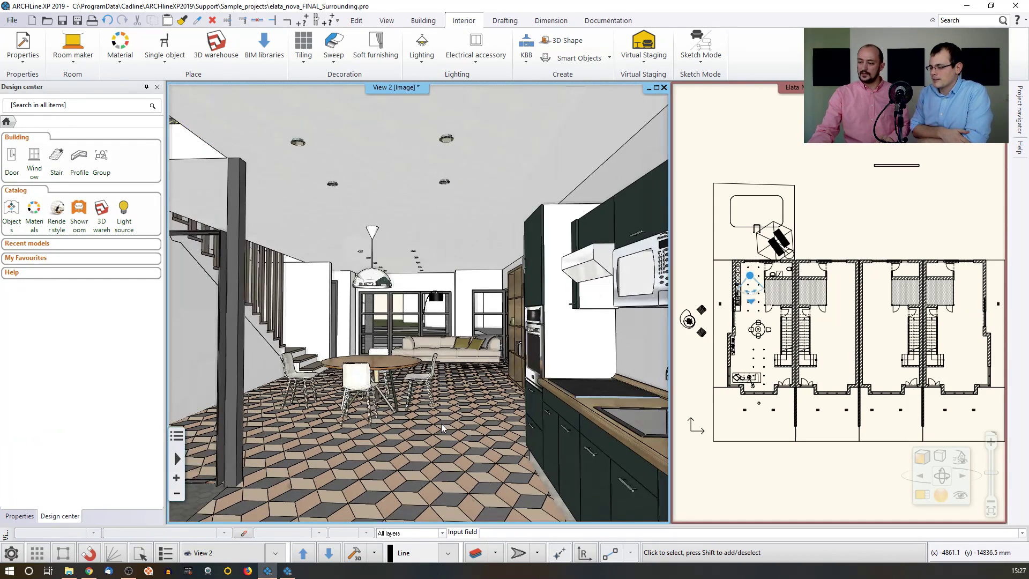
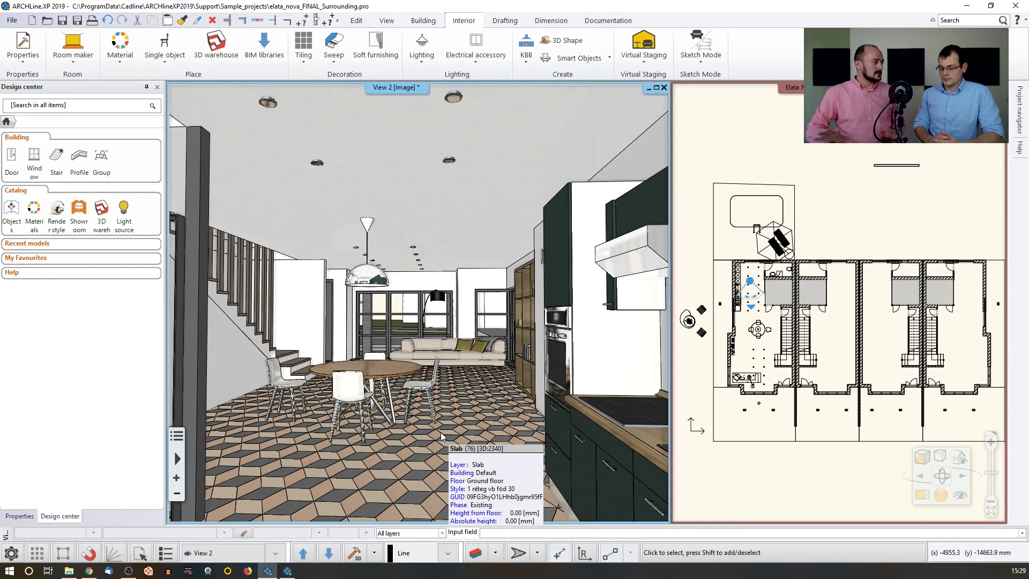
- Browse the built-in patterns offered by Tiling in 3D for the tiled floor, and cancel without changing it
{"action": "middle_click_drag", "start_coordinate": [442, 433], "coordinate": [578, 373]}
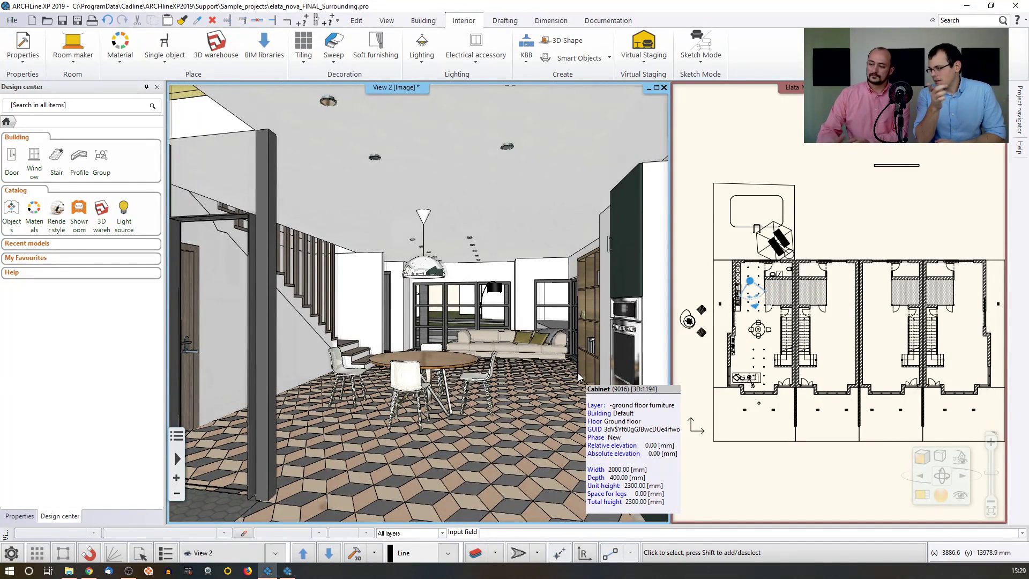
{"action": "left_click", "coordinate": [304, 59]}
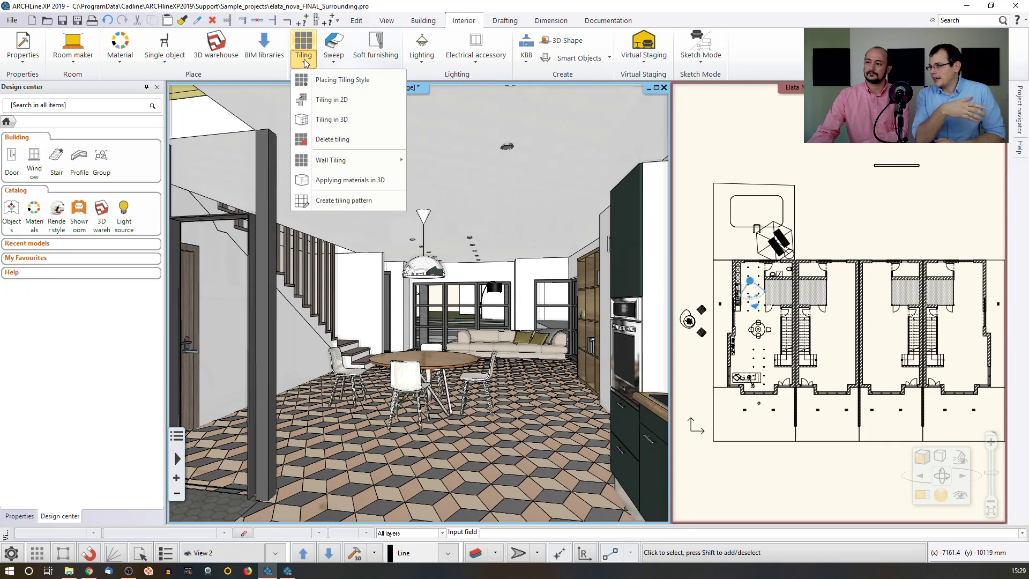
{"action": "mouse_move", "coordinate": [339, 165]}
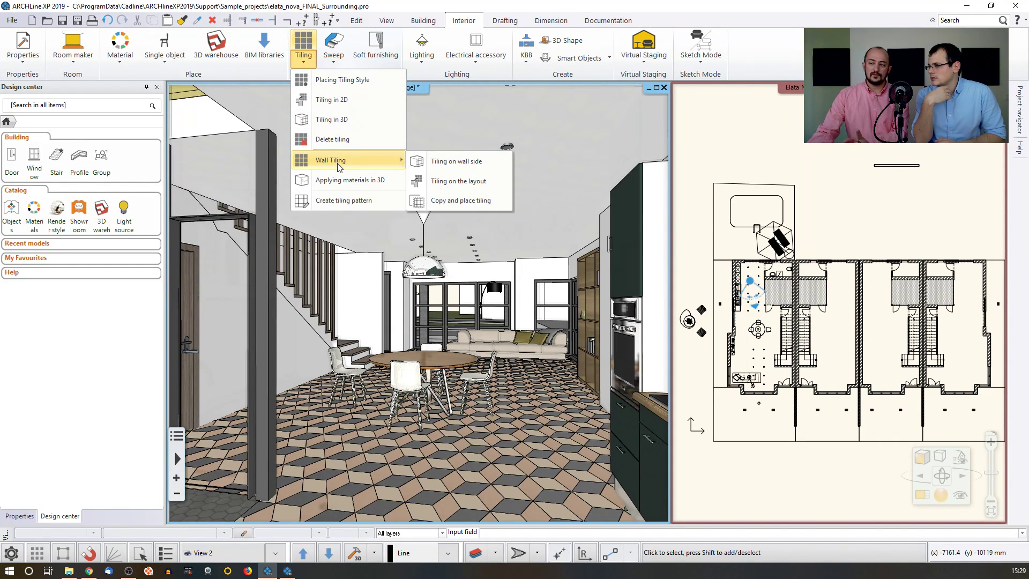
{"action": "left_click", "coordinate": [341, 120]}
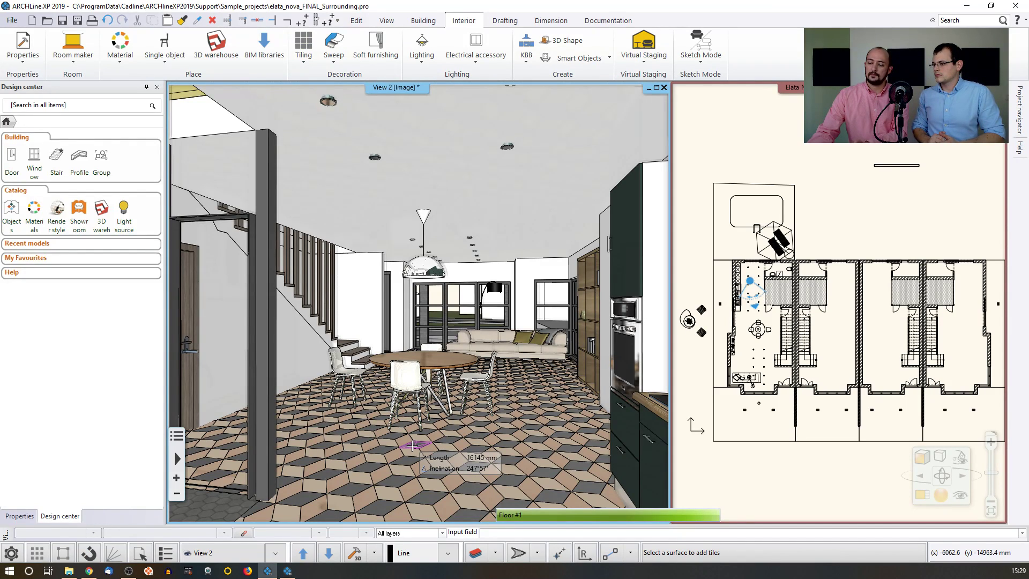
{"action": "left_click", "coordinate": [412, 446]}
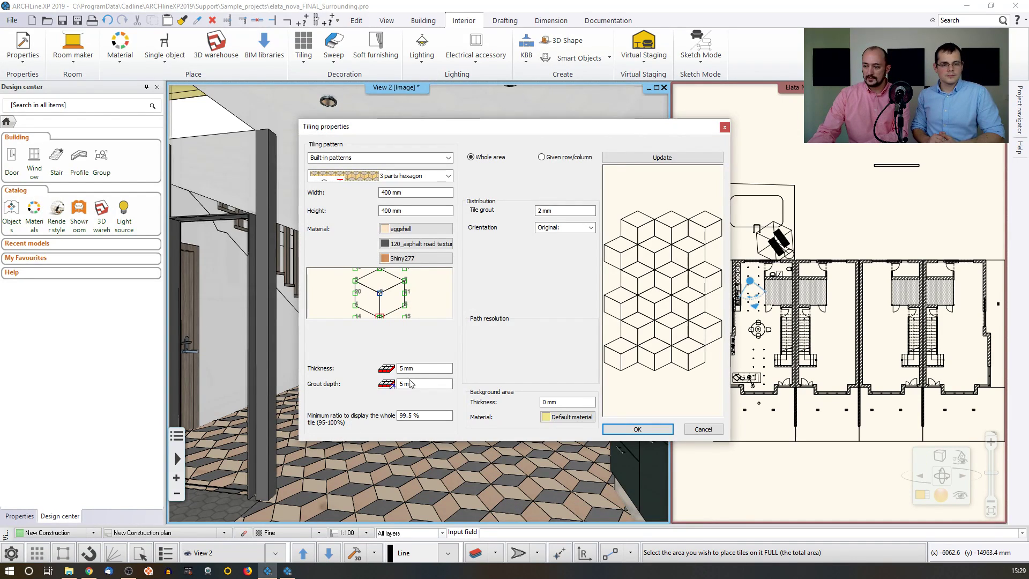
{"action": "left_click", "coordinate": [448, 177]}
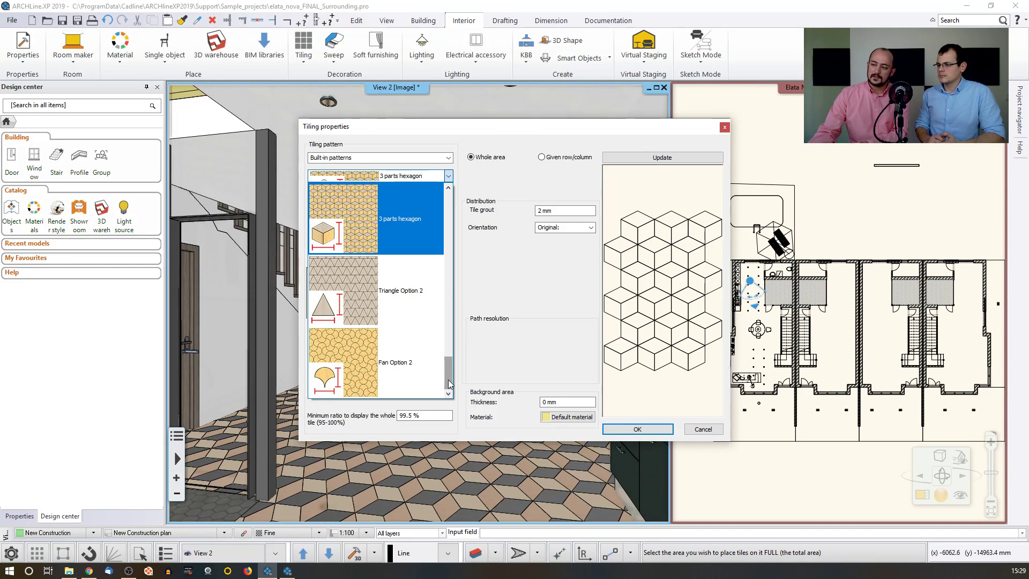
{"action": "left_click_drag", "start_coordinate": [450, 370], "coordinate": [452, 352]}
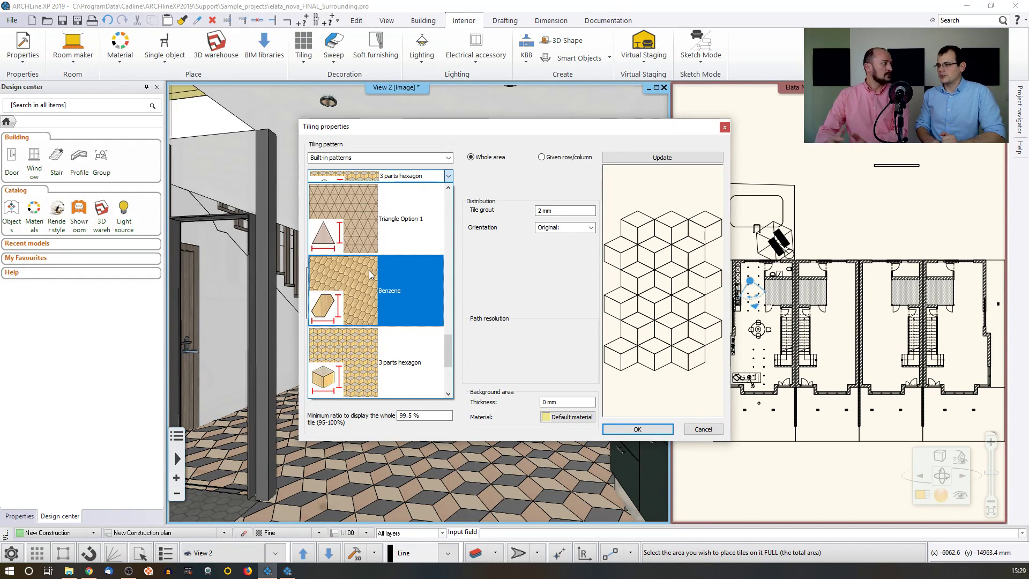
{"action": "left_click_drag", "start_coordinate": [448, 350], "coordinate": [460, 296]}
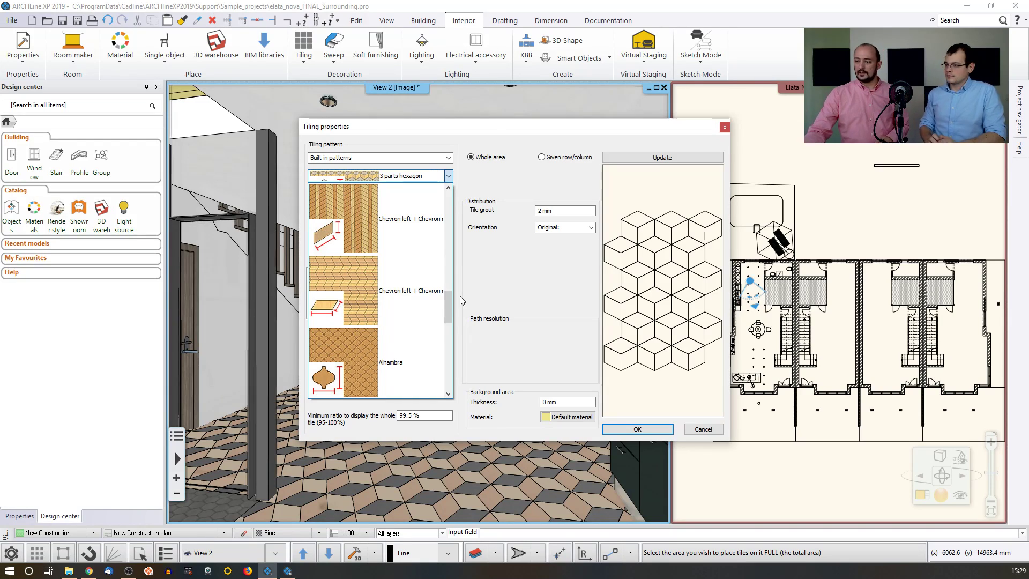
{"action": "left_click", "coordinate": [709, 432]}
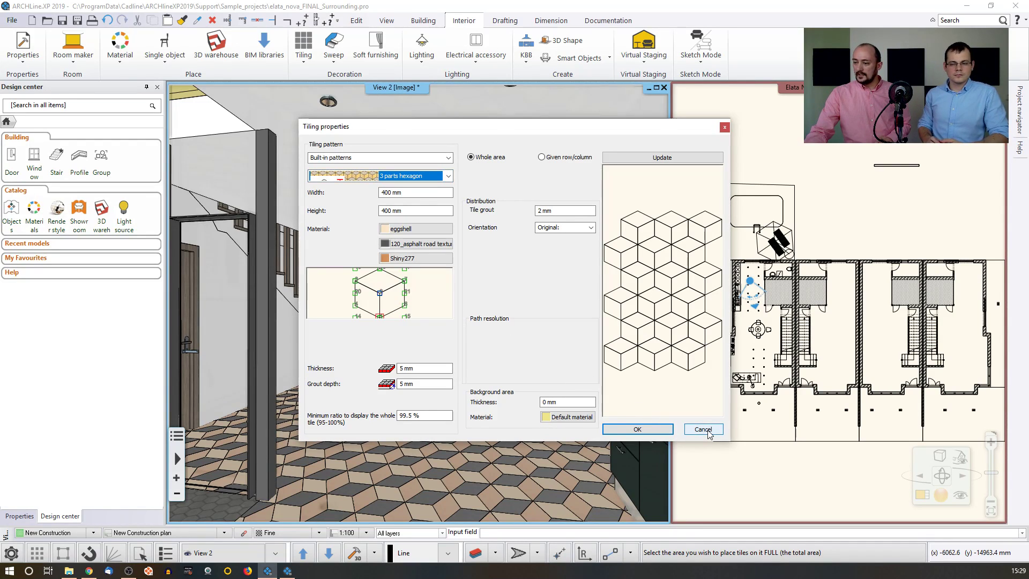
{"action": "left_click", "coordinate": [708, 432]}
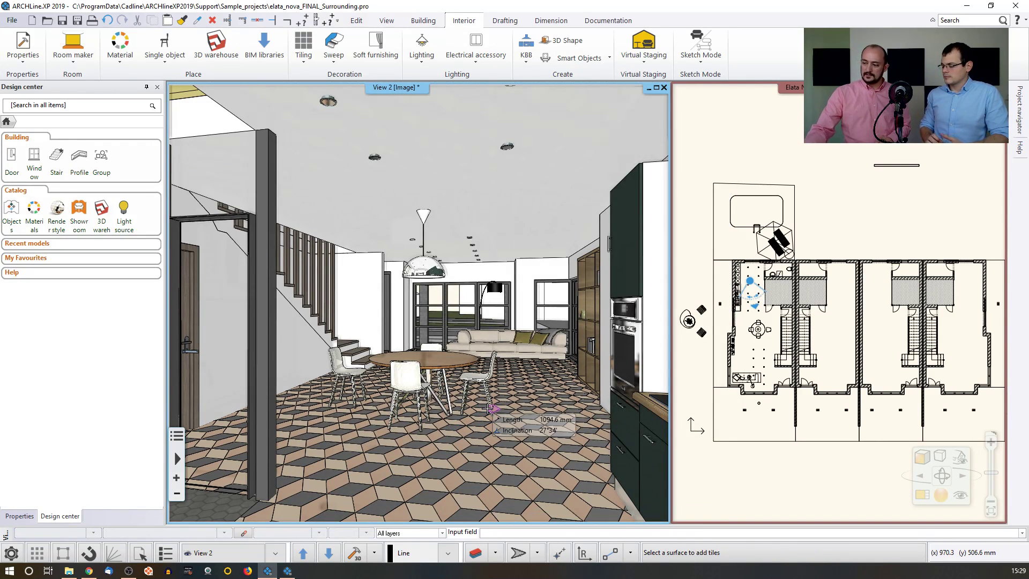
{"action": "key", "text": "Escape"}
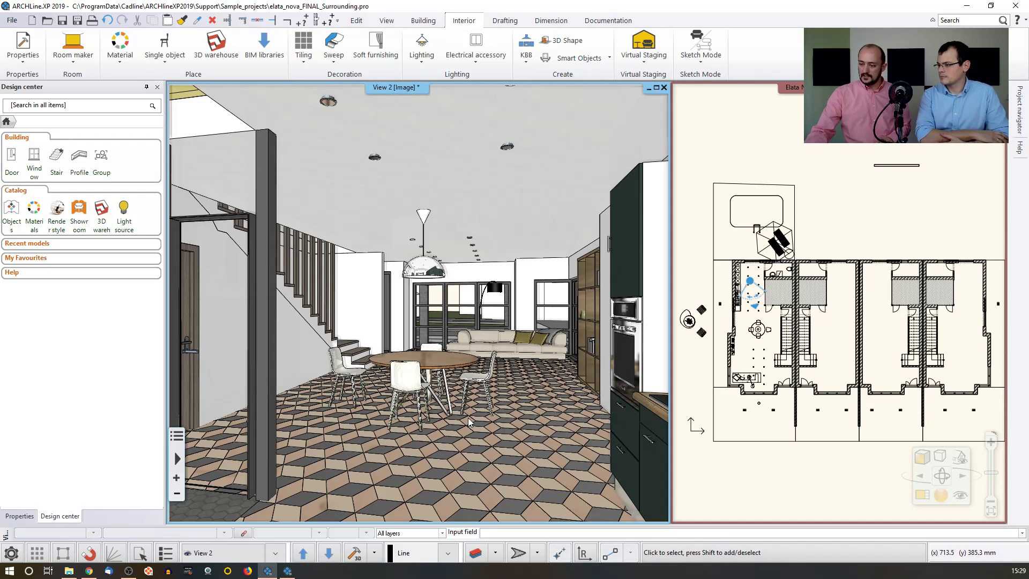
- Switch to Photos and view the sample floor images Chevron_Hexagon_11.png, Chevron_Hexagon_21.png and Chevron_Hexagon_22.png
{"action": "left_click", "coordinate": [68, 570]}
{"action": "left_click", "coordinate": [69, 571]}
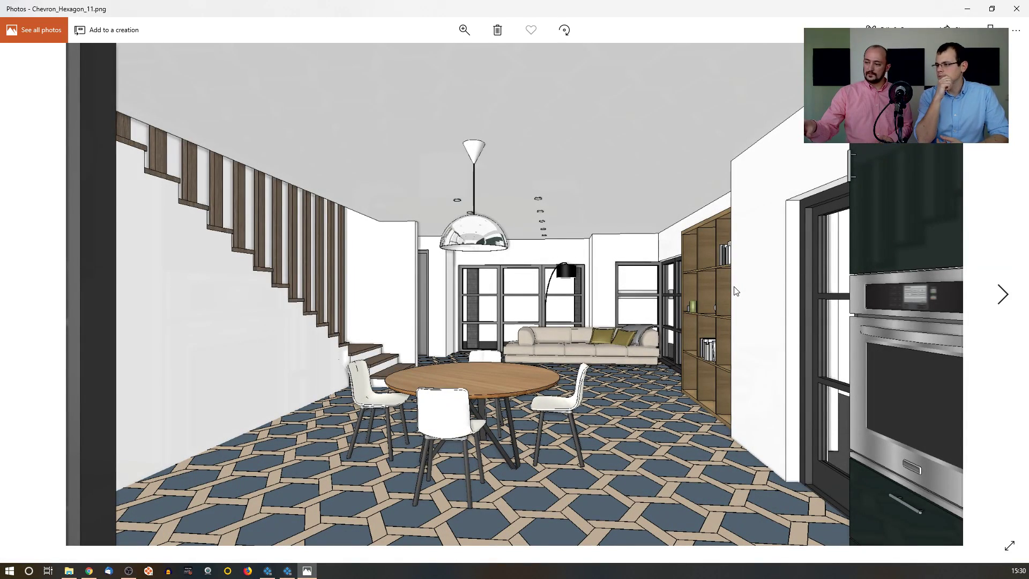
{"action": "key", "text": "Right"}
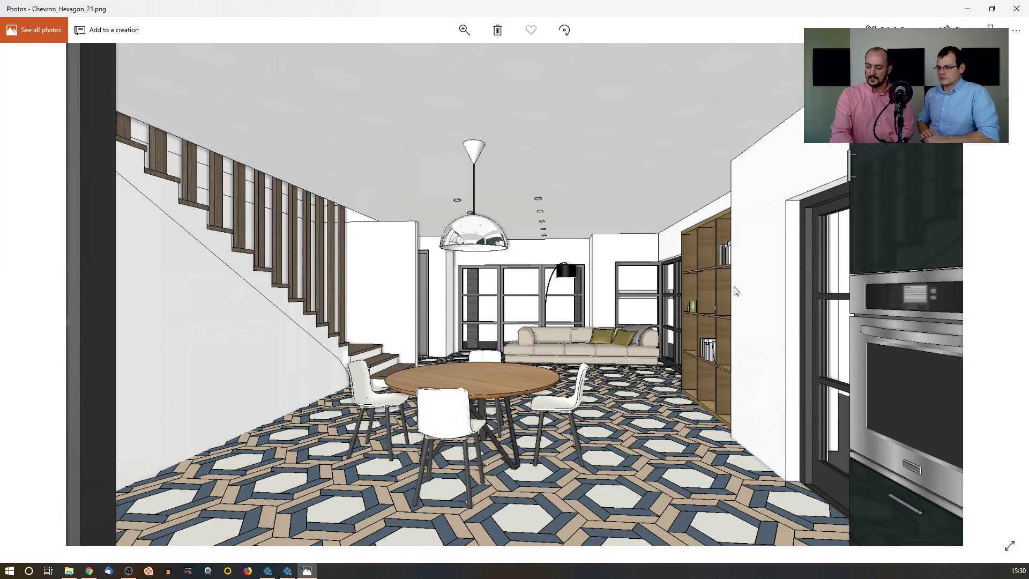
{"action": "key", "text": "Right"}
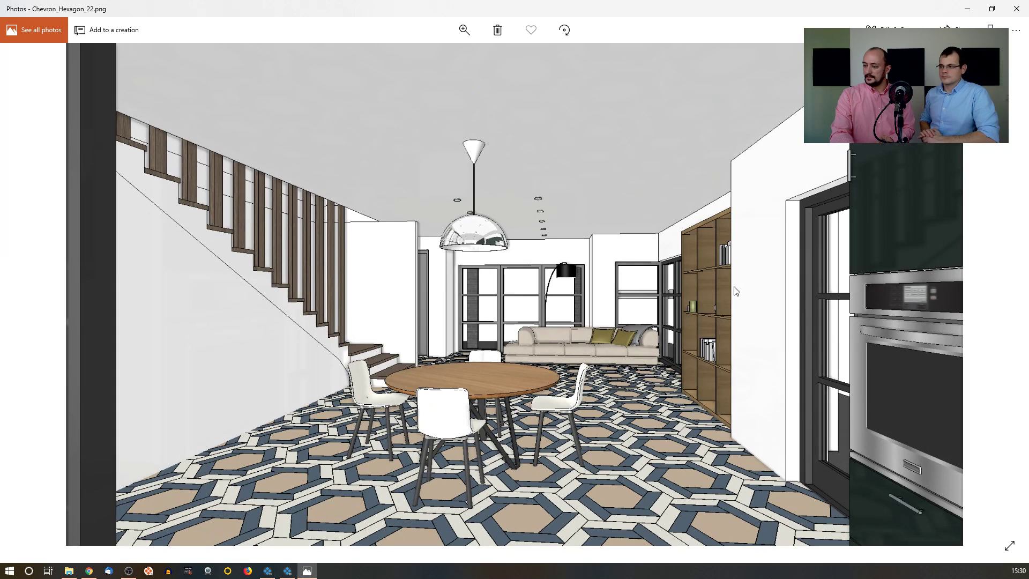
- View the sample floor images Chevron_Hexagon_21.png, Hexagon_11.png, Triangle_11.png and Triangle_21.png, and close the image viewer
{"action": "key", "text": "Left"}
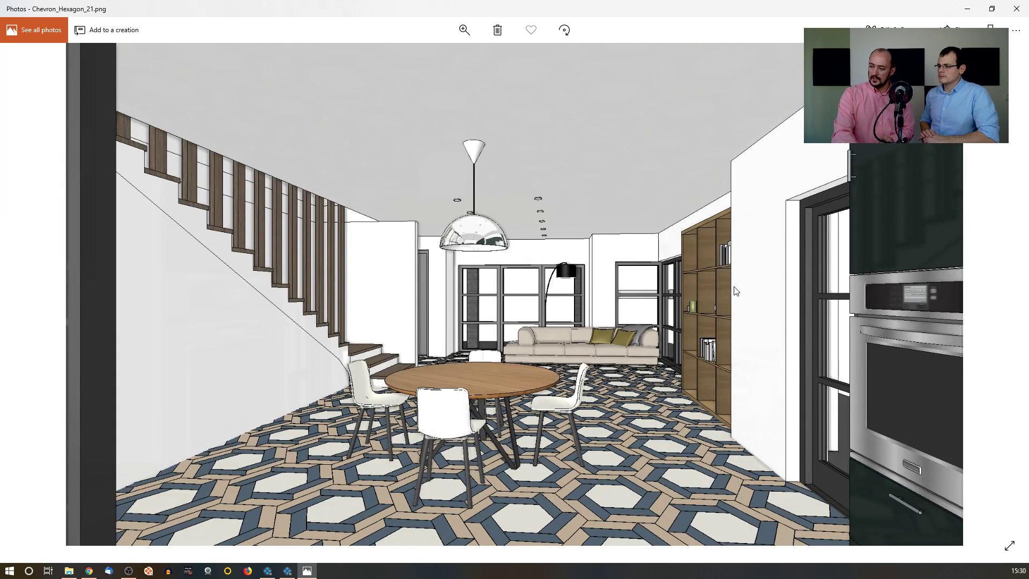
{"action": "key", "text": "Right"}
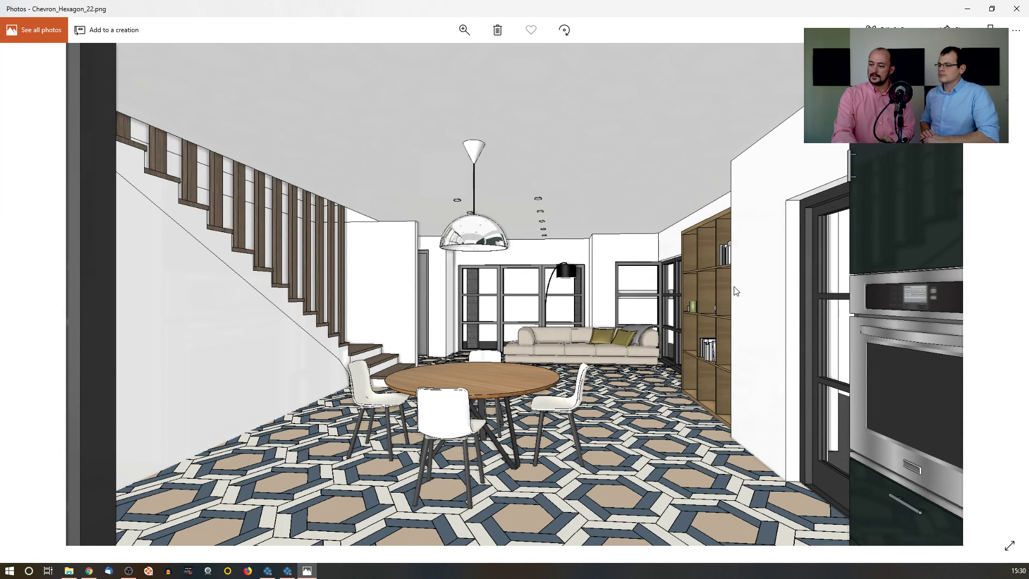
{"action": "key", "text": "Right"}
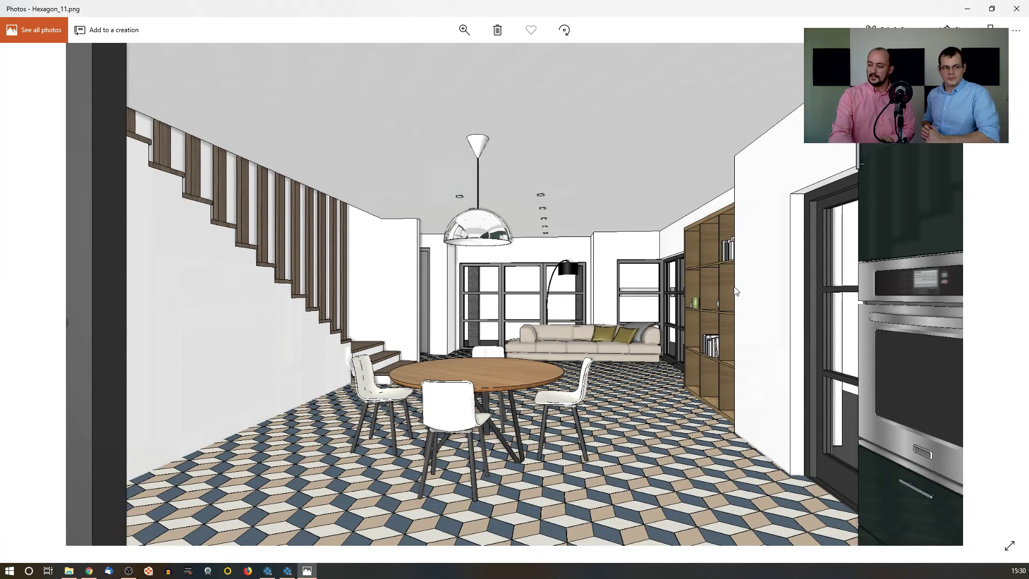
{"action": "key", "text": "Right"}
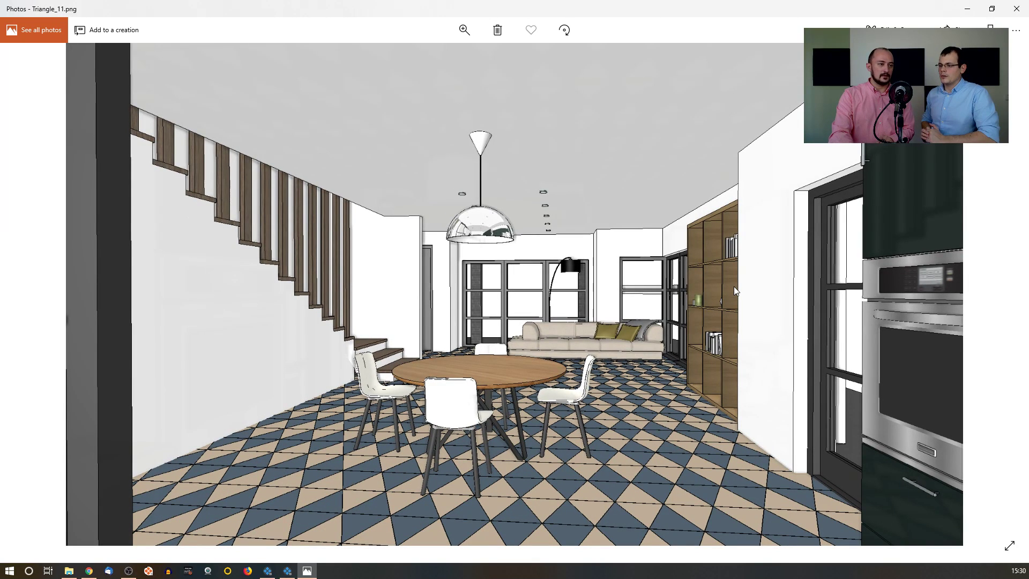
{"action": "key", "text": "Right"}
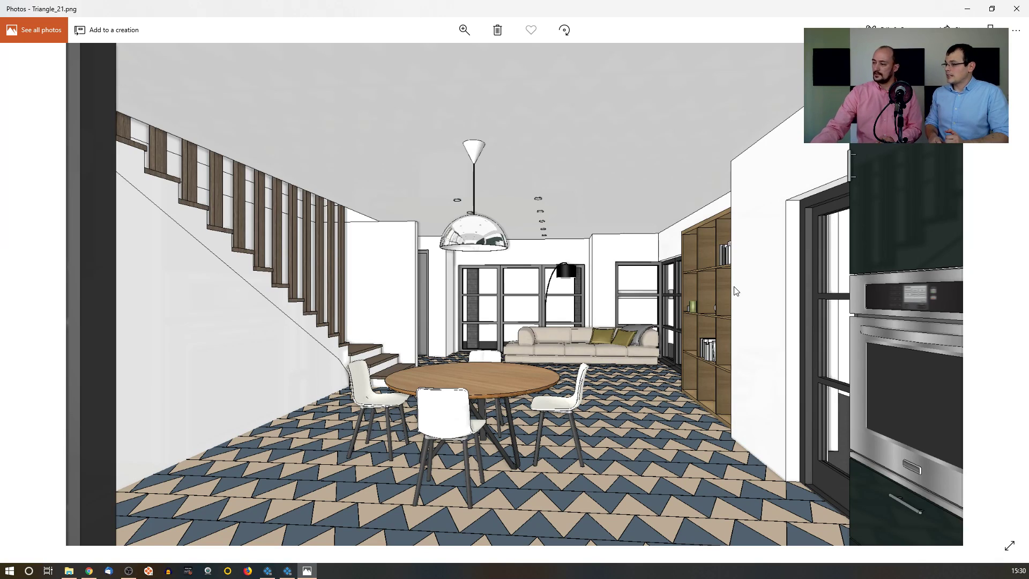
{"action": "left_click", "coordinate": [1016, 8]}
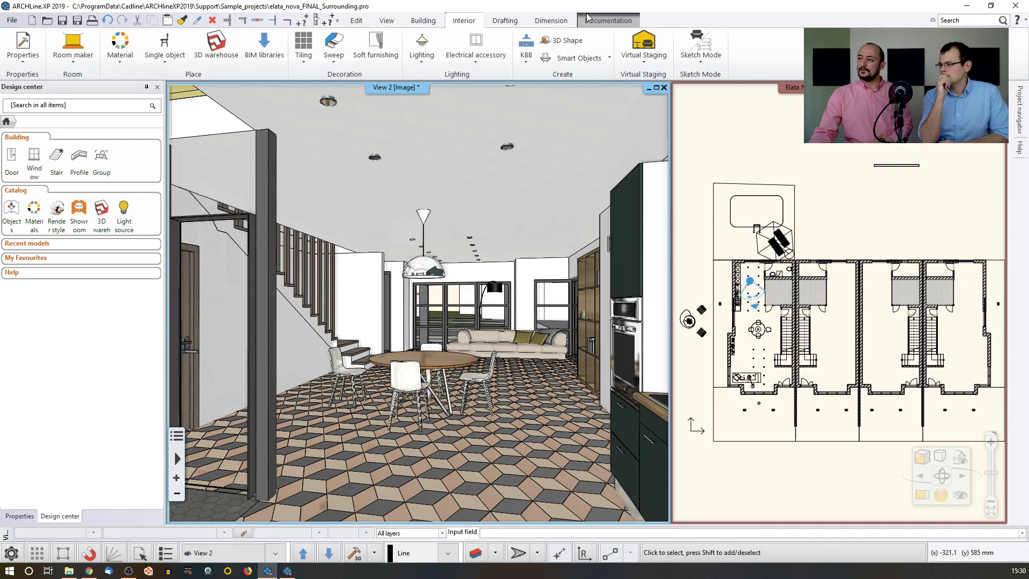
- Start an Excel list quantity take-off for the project and choose the Tiling report
{"action": "left_click", "coordinate": [599, 22]}
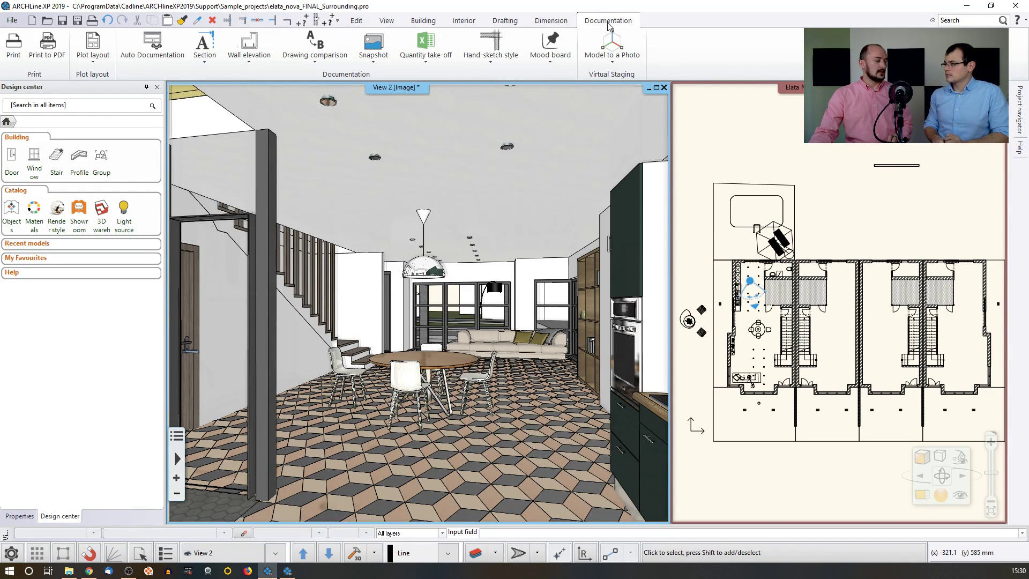
{"action": "left_click", "coordinate": [464, 23]}
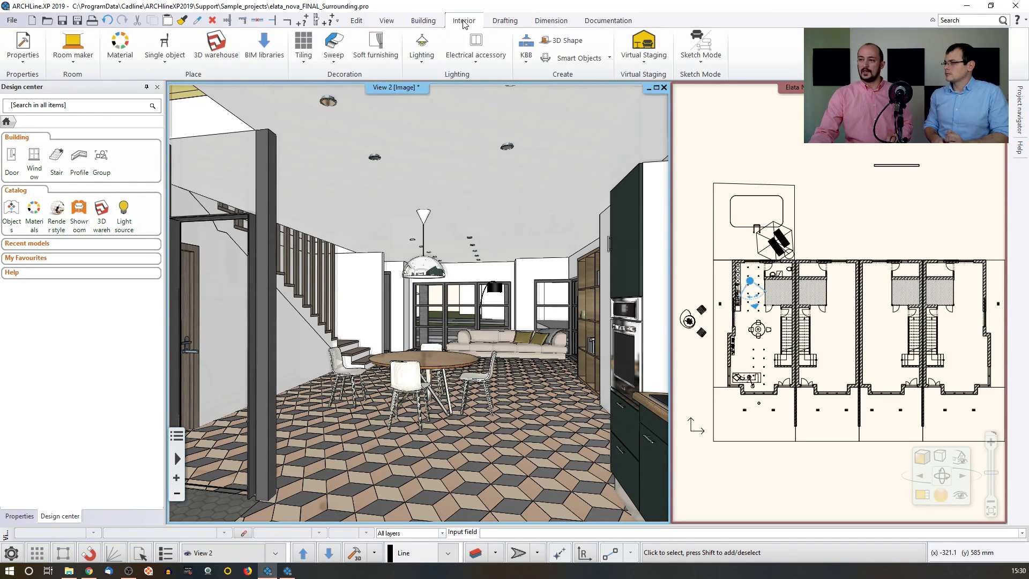
{"action": "left_click", "coordinate": [303, 47]}
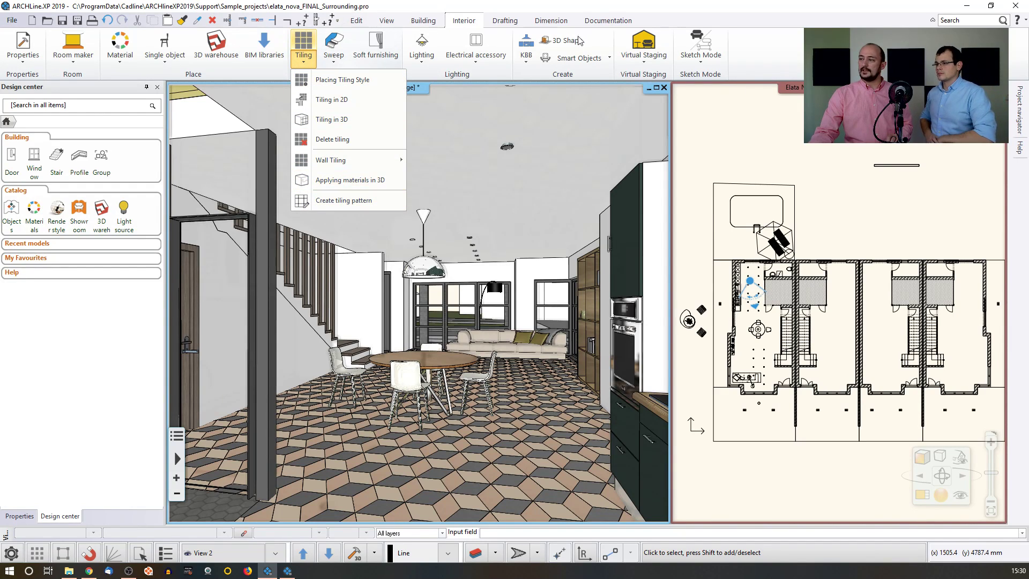
{"action": "left_click", "coordinate": [601, 21]}
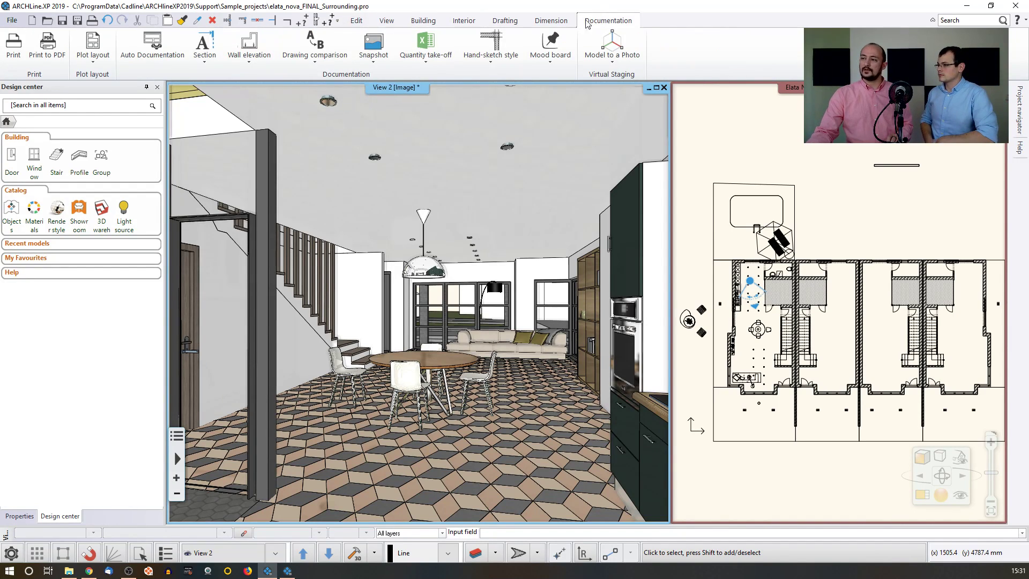
{"action": "left_click", "coordinate": [434, 65]}
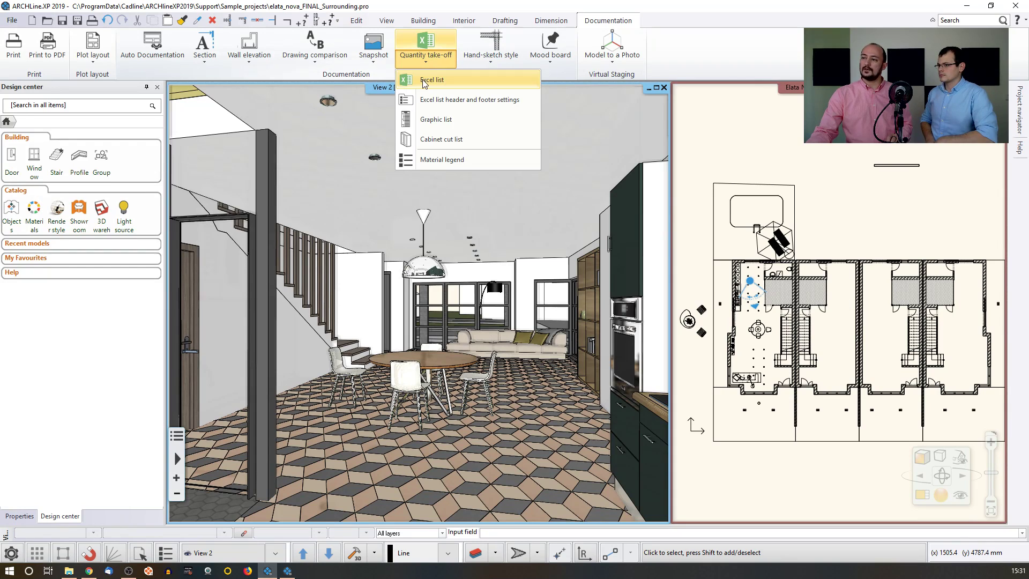
{"action": "left_click", "coordinate": [429, 80]}
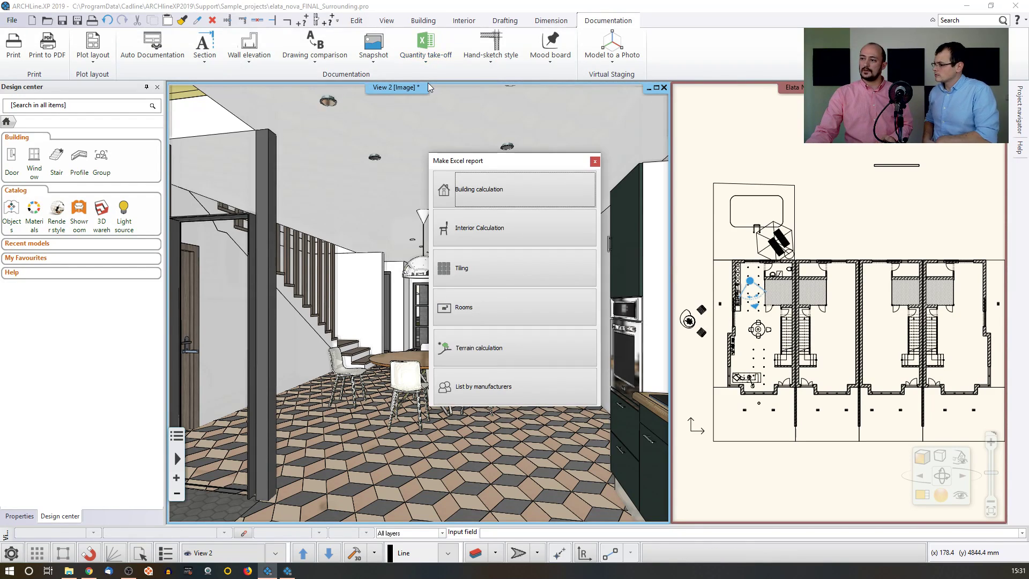
{"action": "left_click_drag", "start_coordinate": [482, 167], "coordinate": [476, 153]}
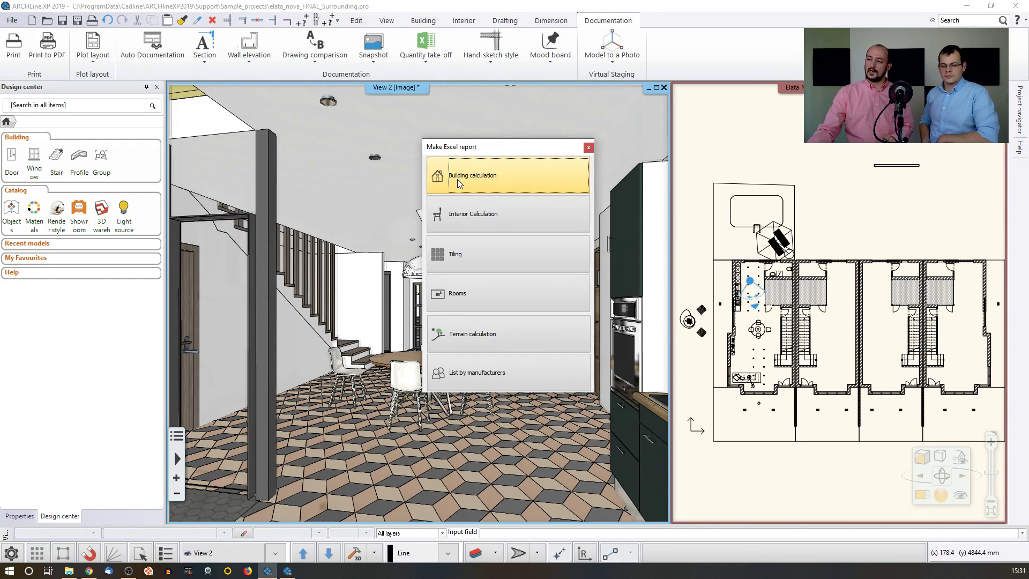
{"action": "left_click", "coordinate": [474, 252]}
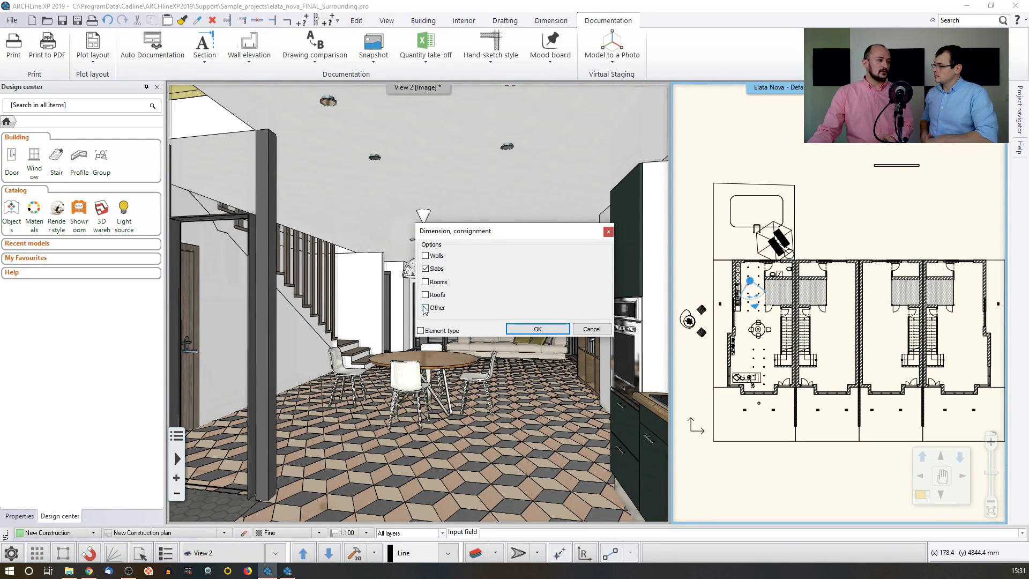
- Generate the tiling report for Slabs only and save it as Tiling.xlsx in the Sample_projects folder
{"action": "left_click_drag", "start_coordinate": [463, 231], "coordinate": [504, 224]}
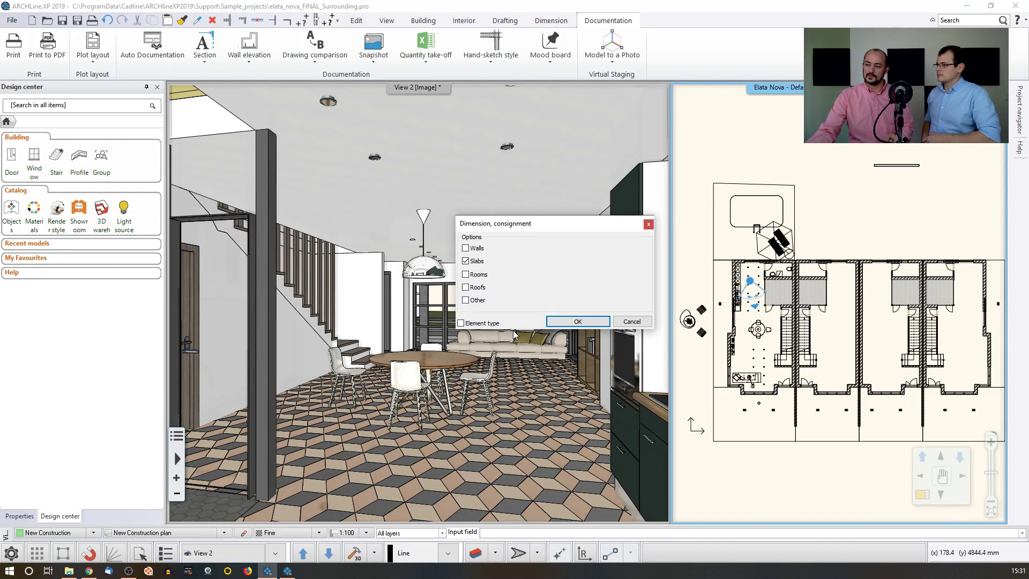
{"action": "left_click", "coordinate": [563, 324]}
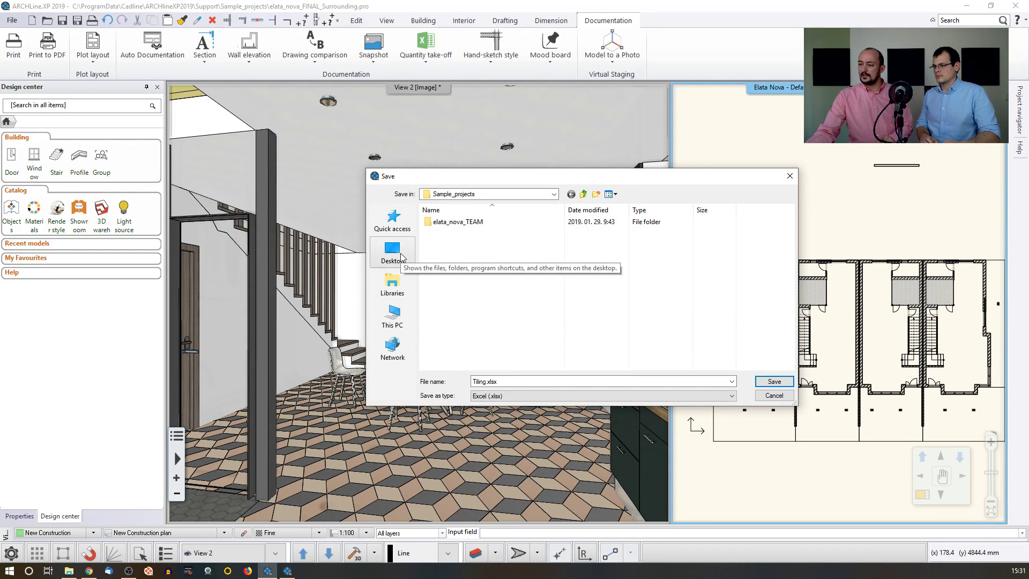
{"action": "double_click", "coordinate": [528, 381]}
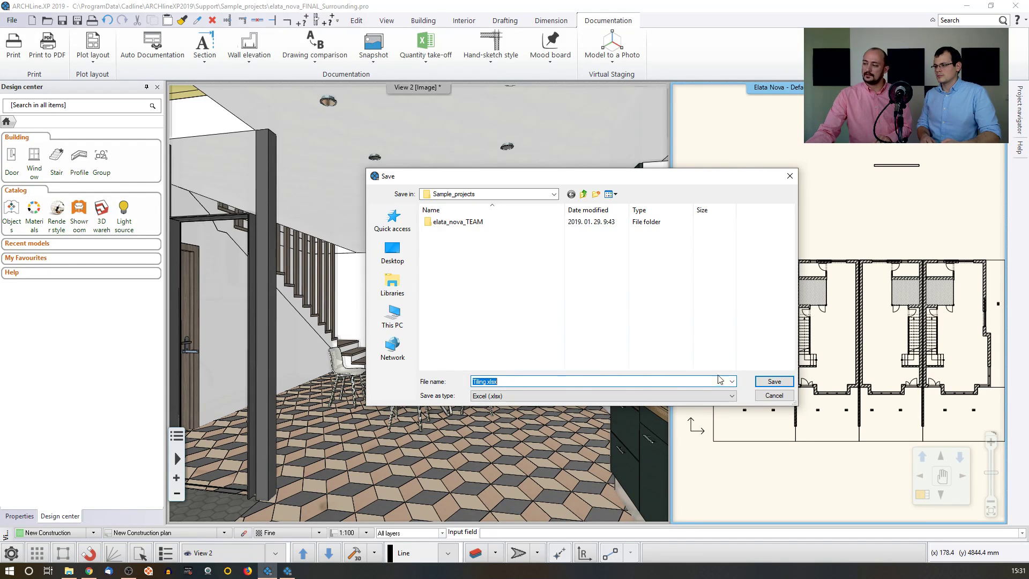
{"action": "left_click", "coordinate": [772, 382]}
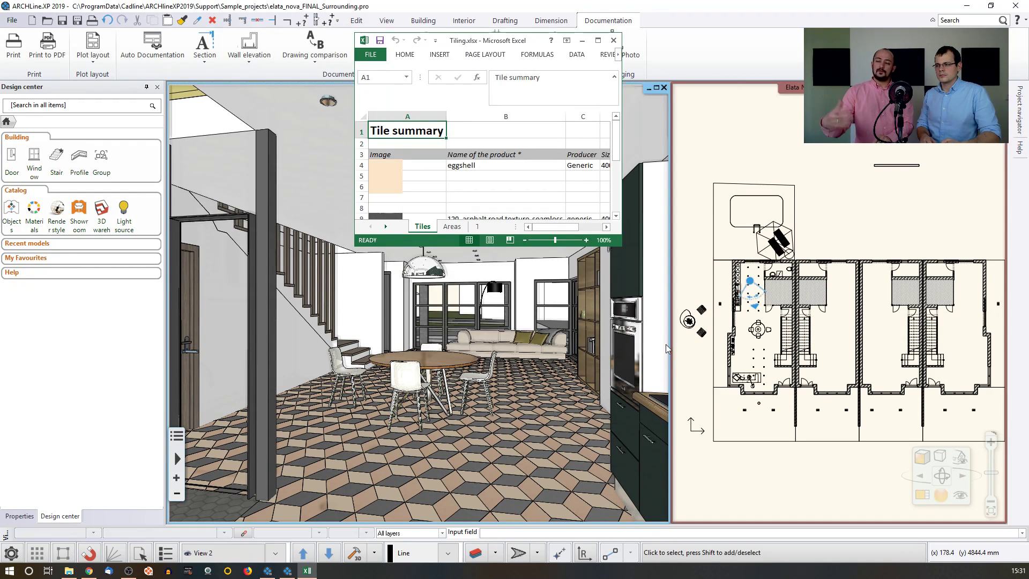
- Maximize the Tiling.xlsx workbook and examine the three tile material images in the tile summary
{"action": "left_click", "coordinate": [599, 42]}
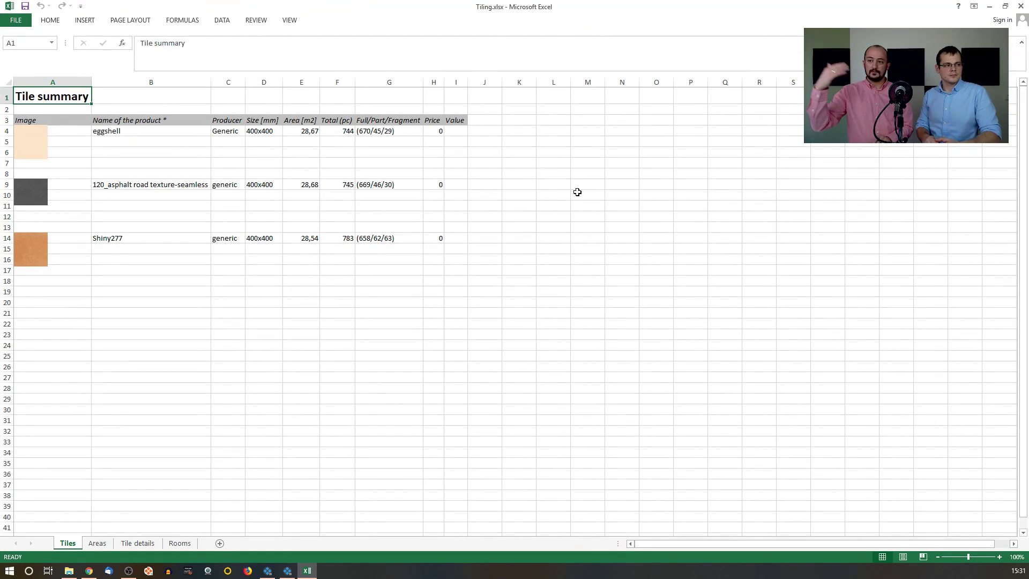
{"action": "left_click", "coordinate": [40, 147]}
{"action": "left_click", "coordinate": [36, 199]}
{"action": "left_click", "coordinate": [32, 249]}
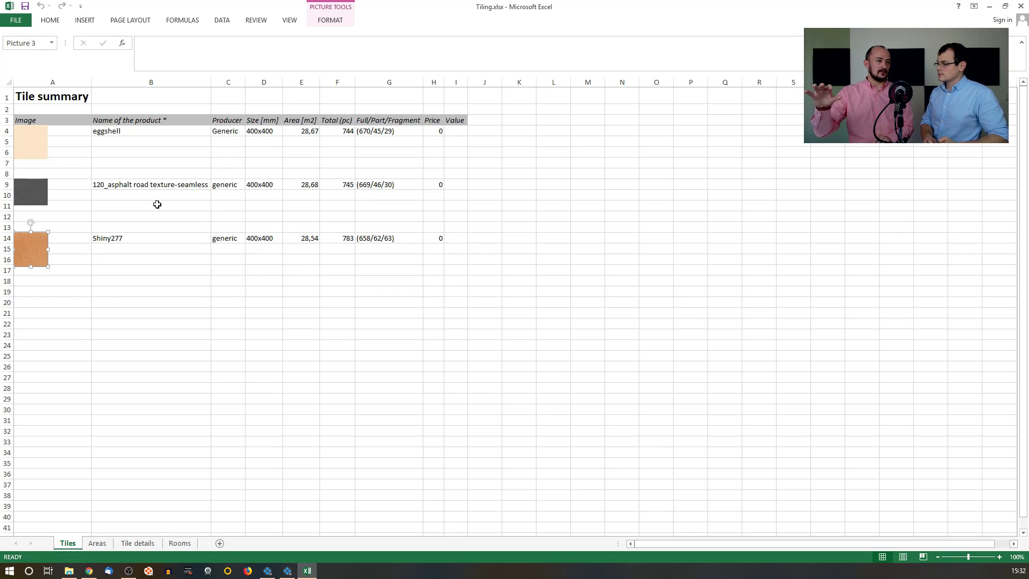
- Review the Areas sheet, and examine the width, height and material of the tile piece in row 15 of Tile details
{"action": "left_click", "coordinate": [97, 544]}
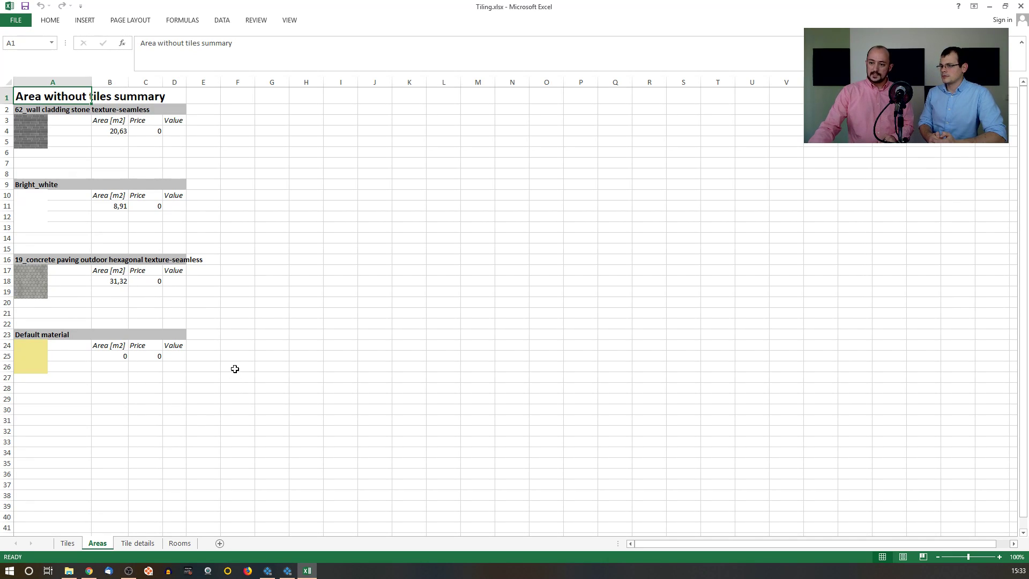
{"action": "left_click", "coordinate": [138, 543]}
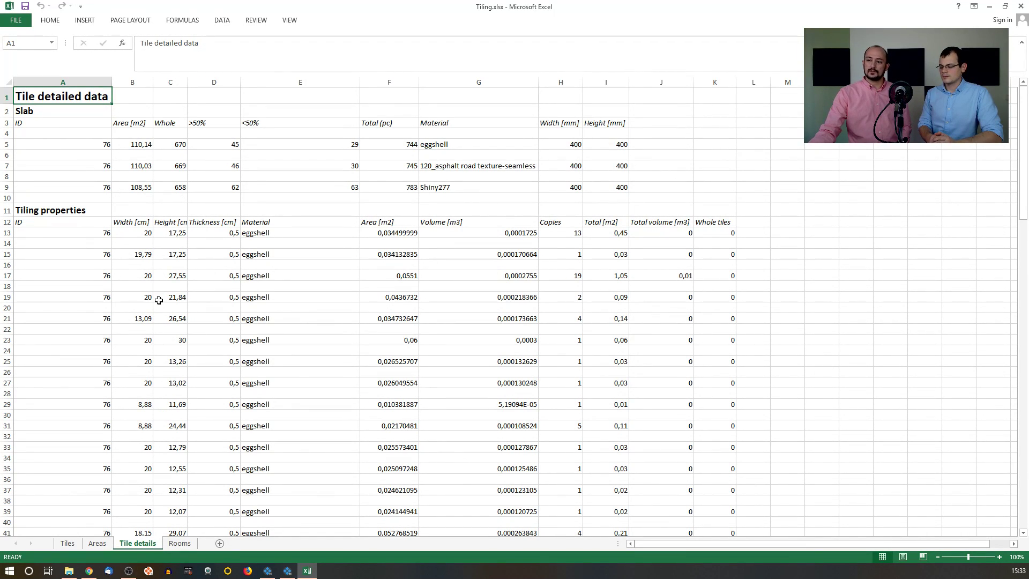
{"action": "left_click", "coordinate": [146, 254]}
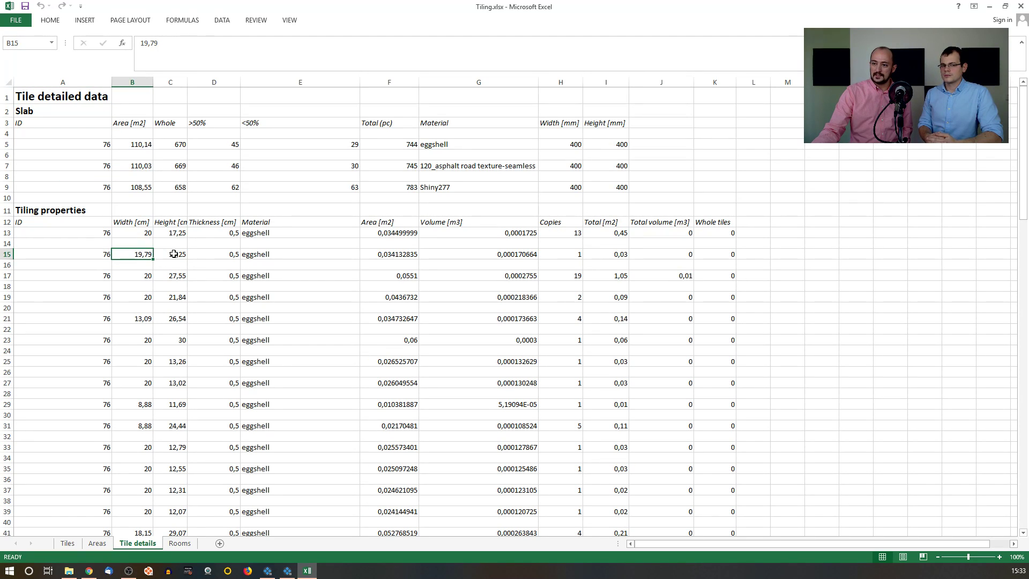
{"action": "left_click", "coordinate": [173, 255]}
{"action": "left_click", "coordinate": [259, 255]}
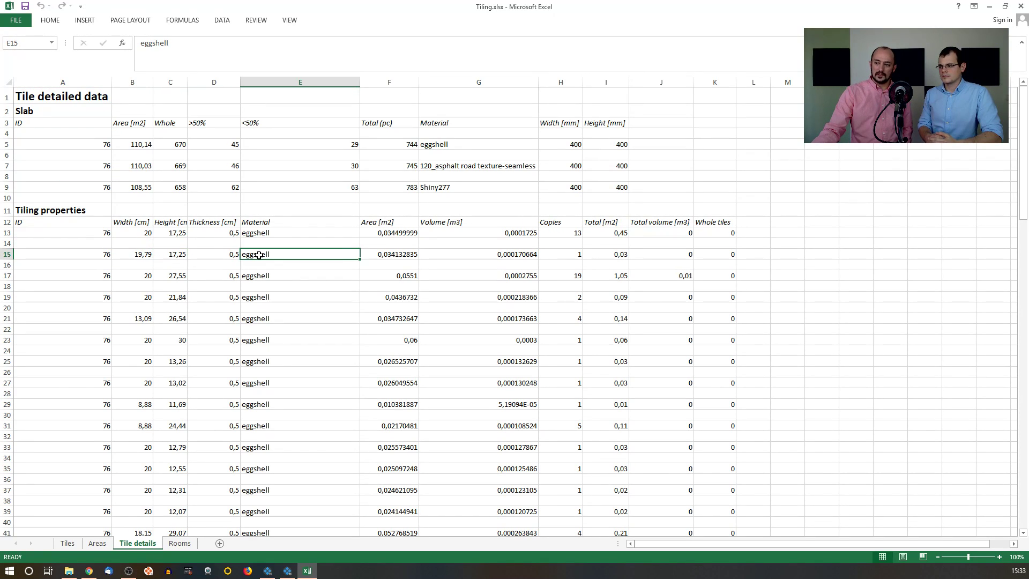
{"action": "left_click", "coordinate": [175, 255]}
{"action": "left_click", "coordinate": [142, 255]}
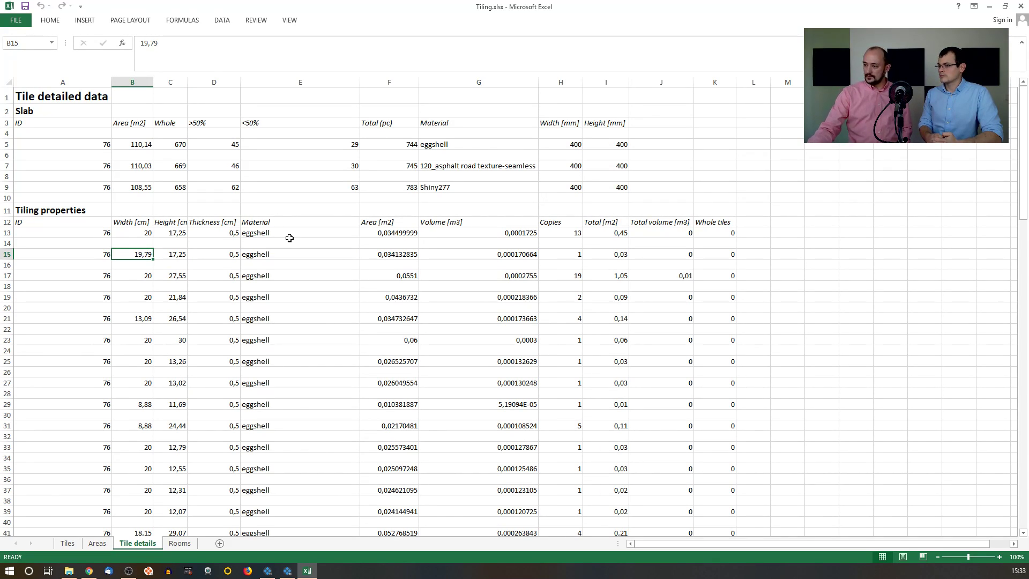
- Examine the copies, volume and area of the whole eggshell tiles in row 49 of Tile details, and minimize the workbook
{"action": "scroll", "coordinate": [579, 274], "scroll_direction": "down", "scroll_amount": 5}
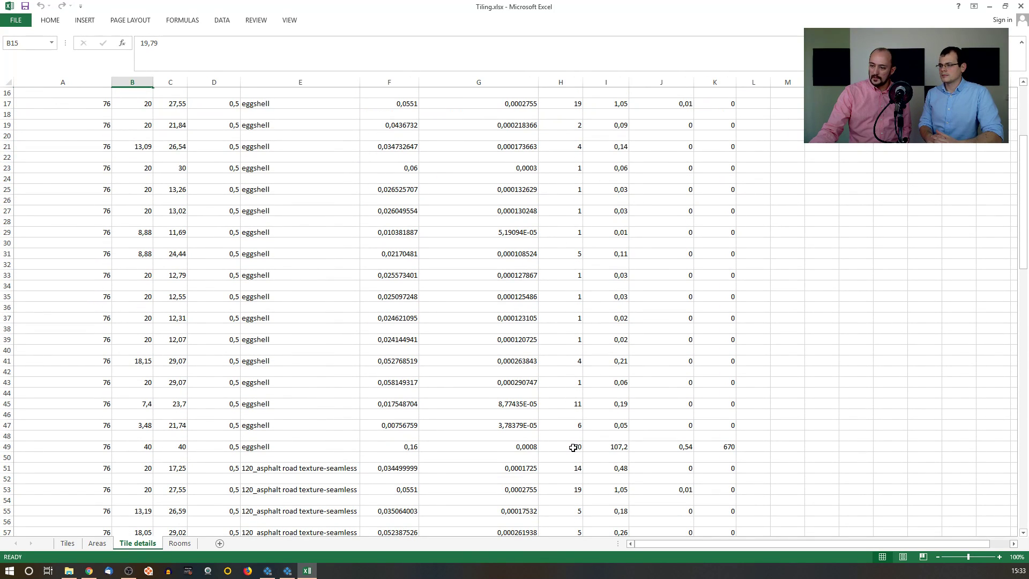
{"action": "left_click", "coordinate": [576, 447]}
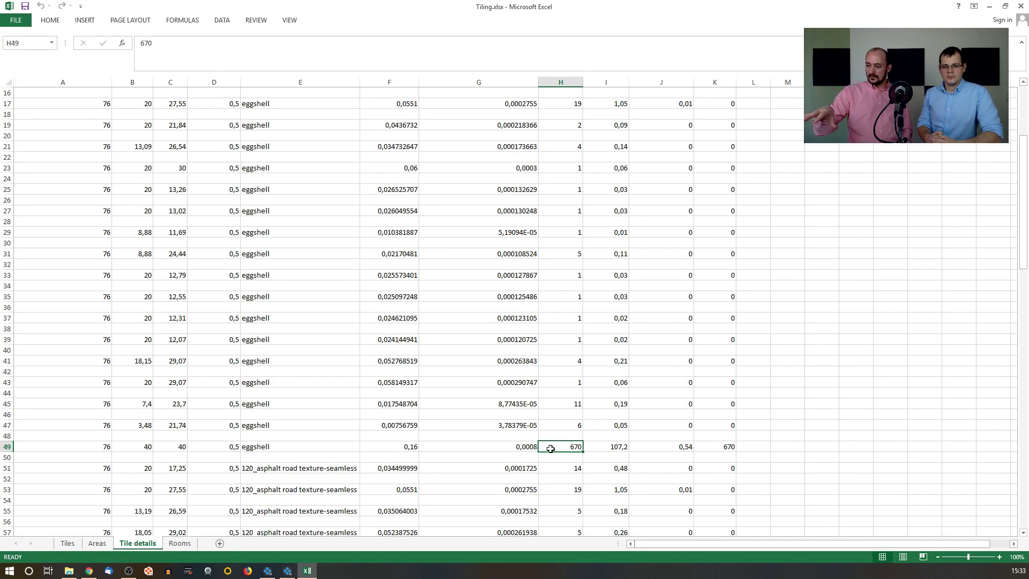
{"action": "left_click", "coordinate": [483, 449]}
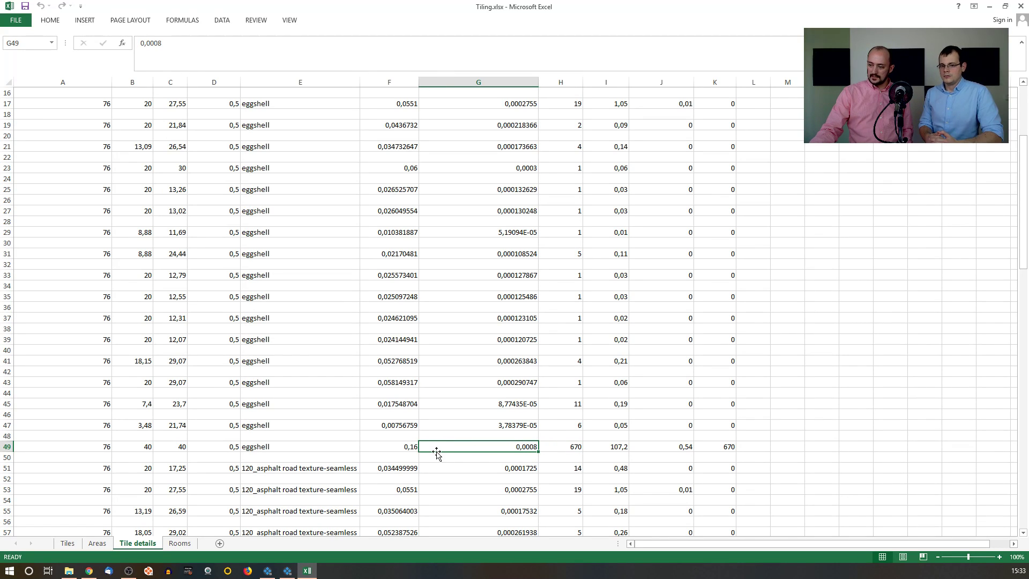
{"action": "left_click", "coordinate": [405, 449]}
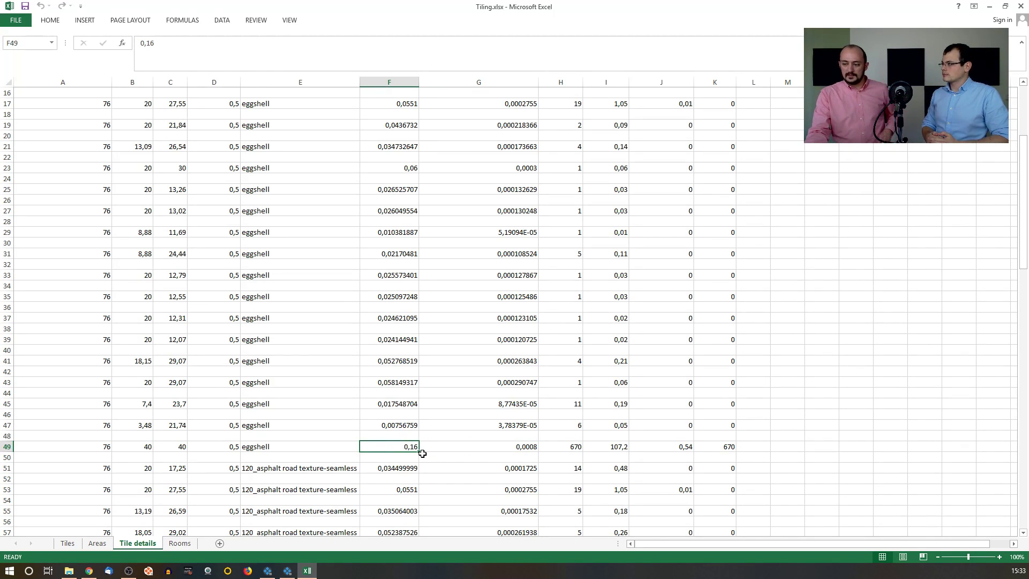
{"action": "scroll", "coordinate": [432, 454], "scroll_direction": "up", "scroll_amount": 3}
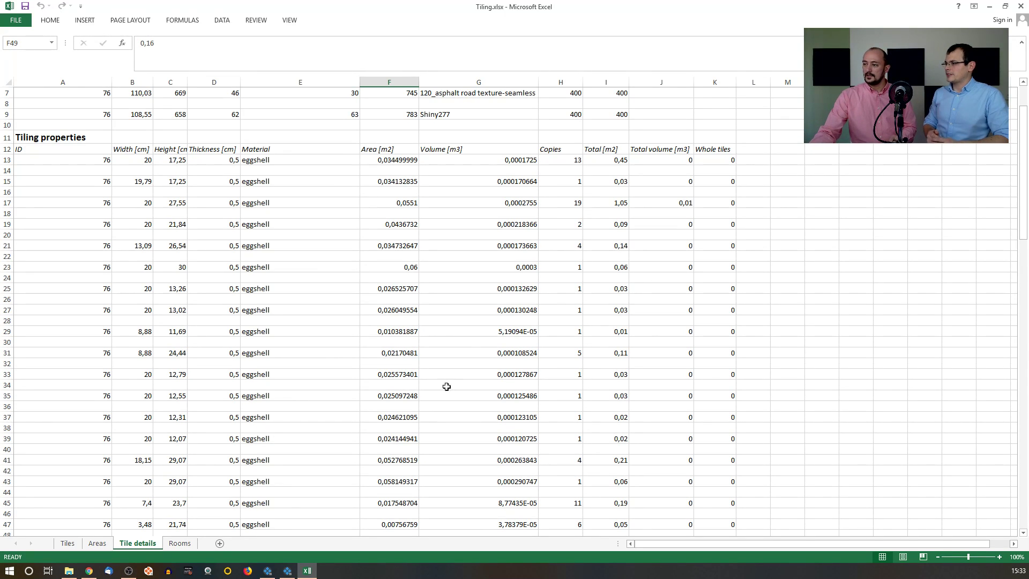
{"action": "left_click", "coordinate": [992, 9]}
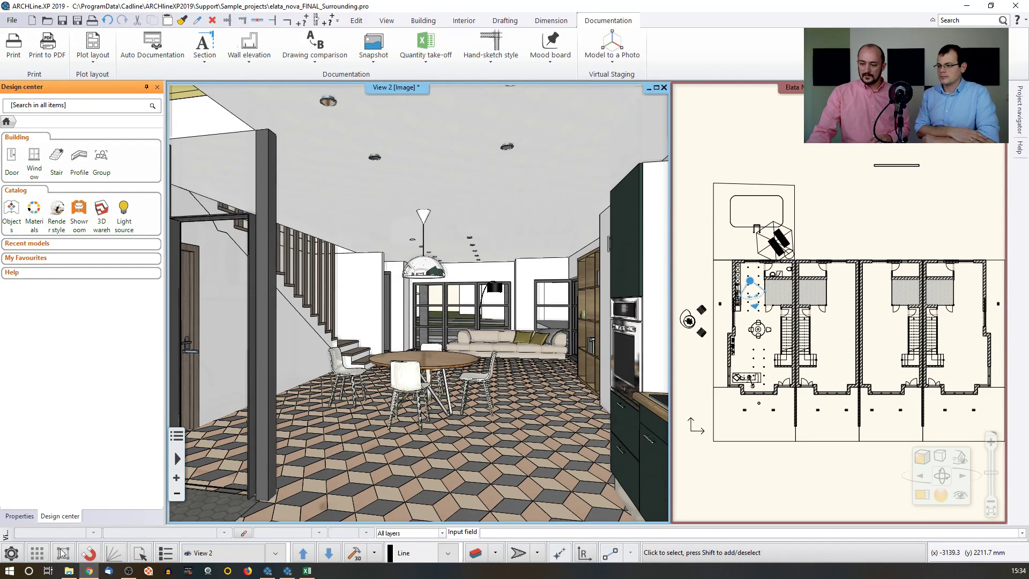
- View the world map image Mercator_Projection.png in Photos and minimize it
{"action": "left_click", "coordinate": [72, 570]}
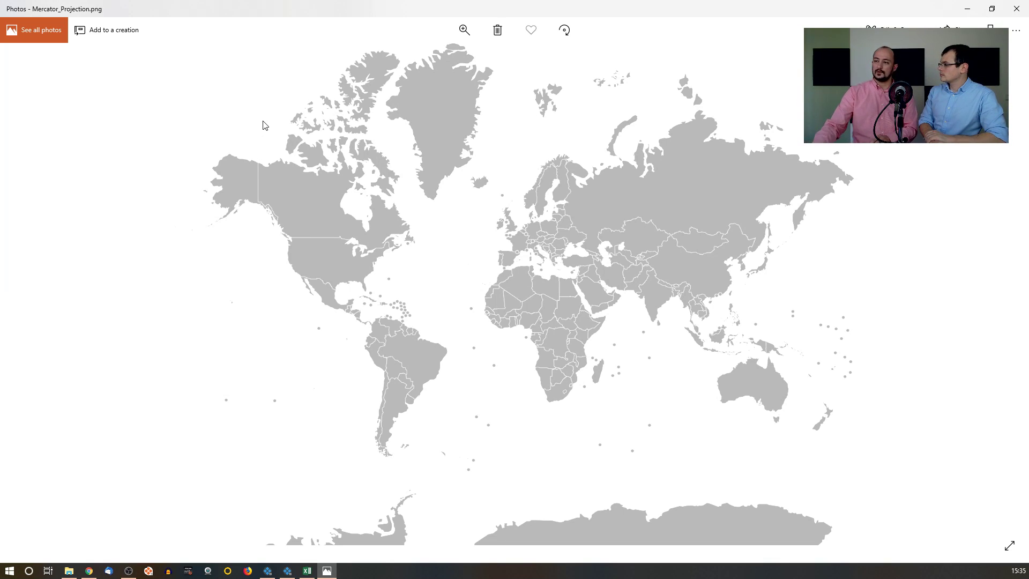
{"action": "left_click", "coordinate": [967, 12]}
- Apply the dark *2 material from the In Model materials to the wall beneath the stairs, replacing the material on this object
{"action": "left_click_drag", "start_coordinate": [457, 311], "coordinate": [417, 339]}
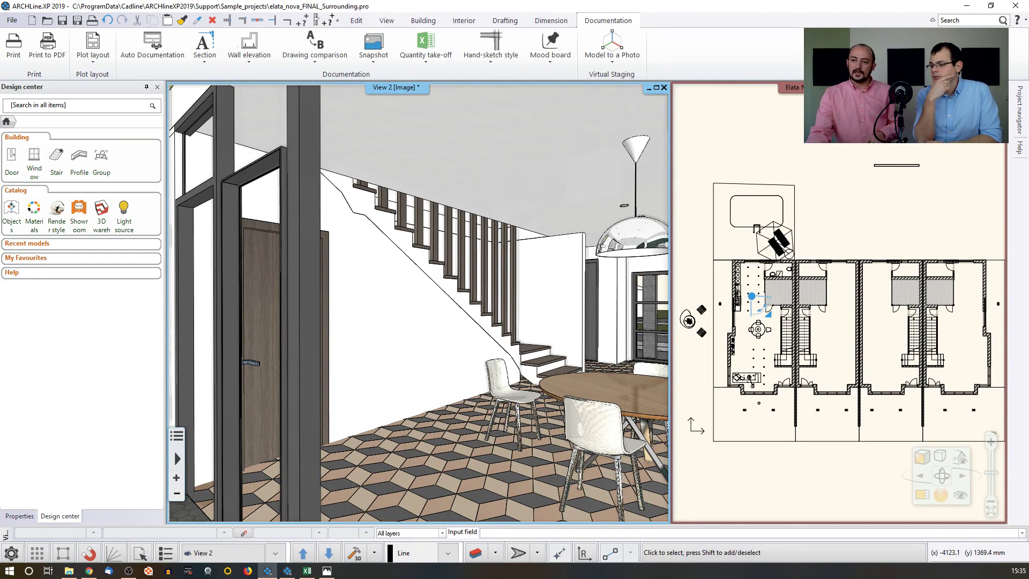
{"action": "left_click", "coordinate": [34, 209]}
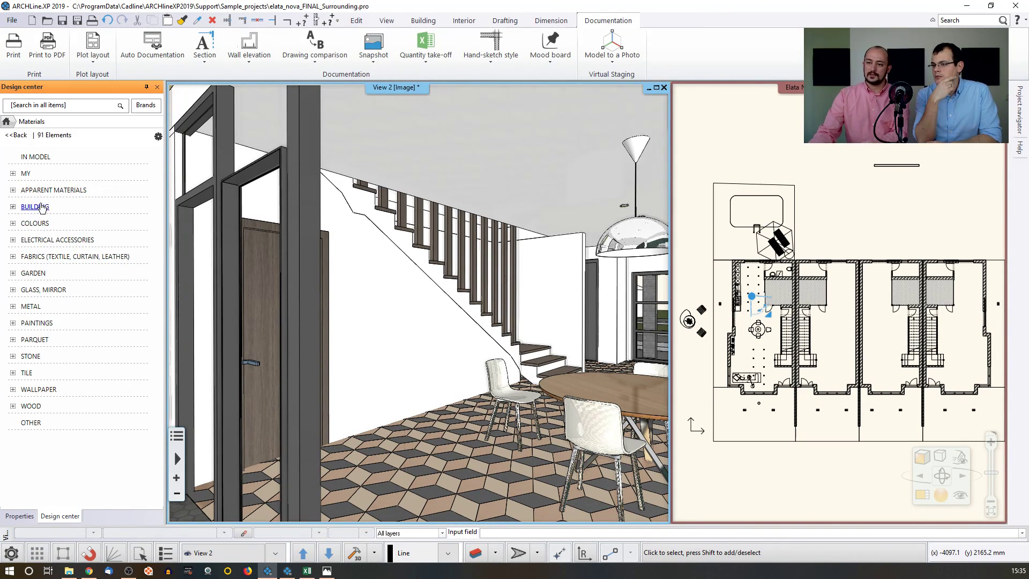
{"action": "left_click", "coordinate": [36, 157]}
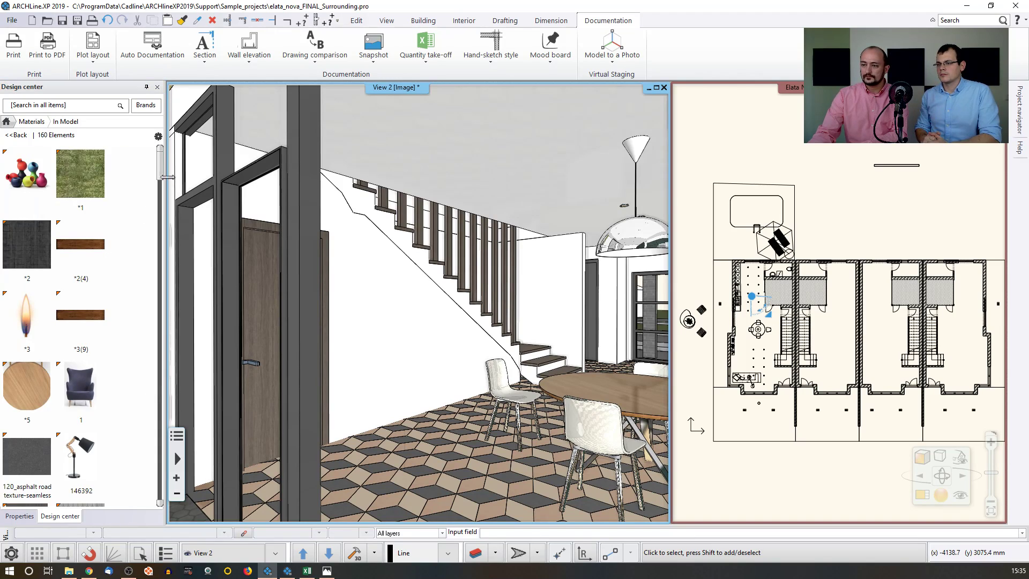
{"action": "mouse_move", "coordinate": [27, 246]}
{"action": "left_mouse_down"}
{"action": "mouse_move", "coordinate": [31, 260]}
{"action": "mouse_move", "coordinate": [403, 357]}
{"action": "mouse_move", "coordinate": [394, 350]}
{"action": "left_mouse_up"}
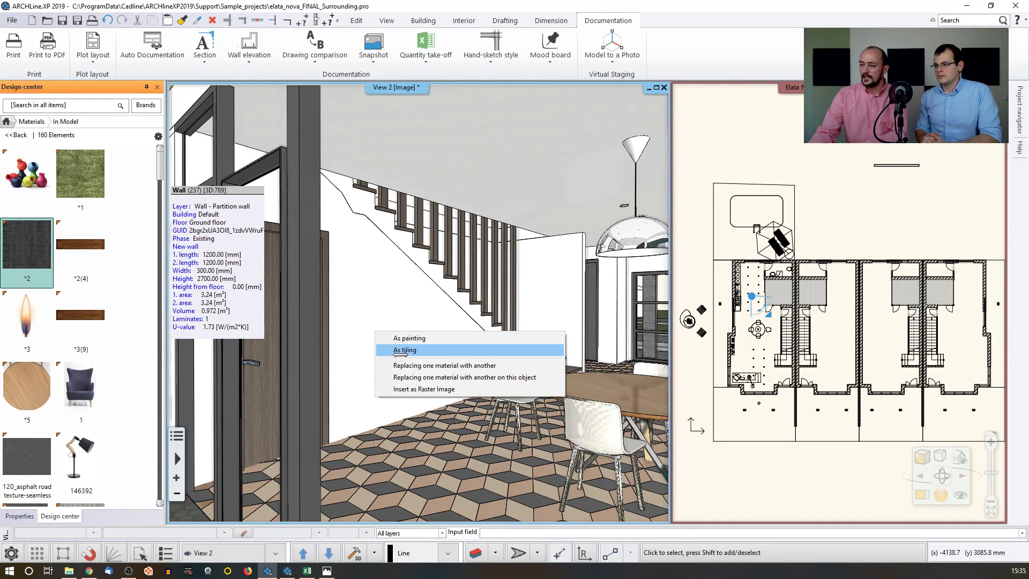
{"action": "left_click", "coordinate": [407, 377]}
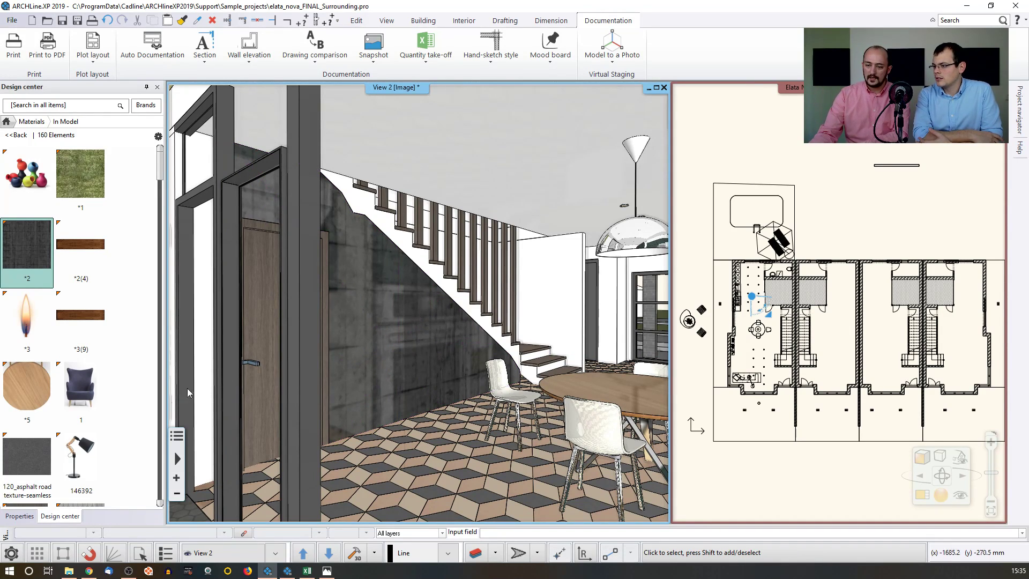
- Apply the 120_asphalt road texture-seamless material to the wall beneath the stairs
{"action": "left_click_drag", "start_coordinate": [39, 453], "coordinate": [377, 338]}
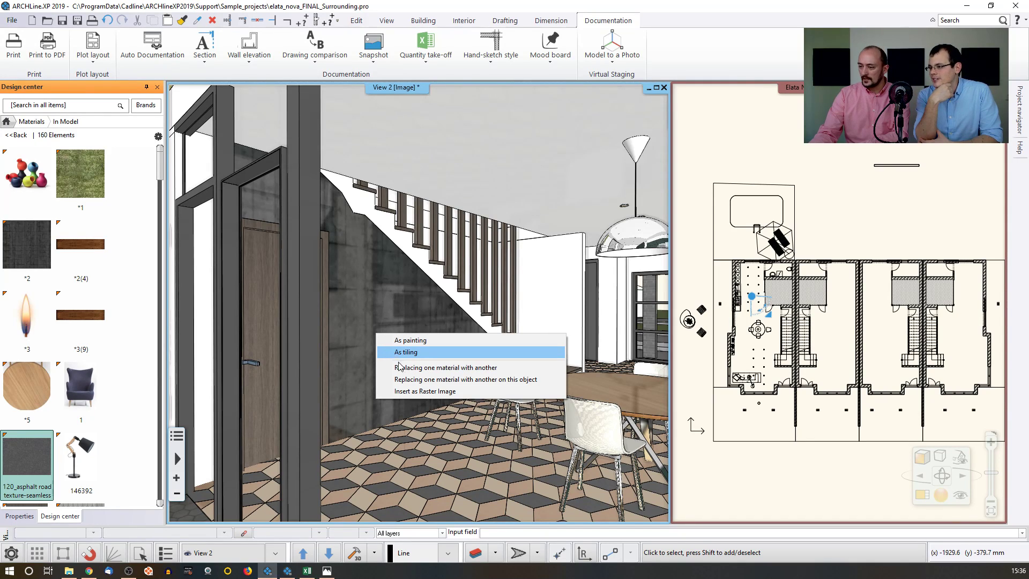
{"action": "left_click", "coordinate": [418, 391]}
{"action": "left_click", "coordinate": [380, 358]}
{"action": "scroll", "coordinate": [395, 368], "scroll_direction": "up", "scroll_amount": 3}
{"action": "scroll", "coordinate": [394, 370], "scroll_direction": "up", "scroll_amount": 1}
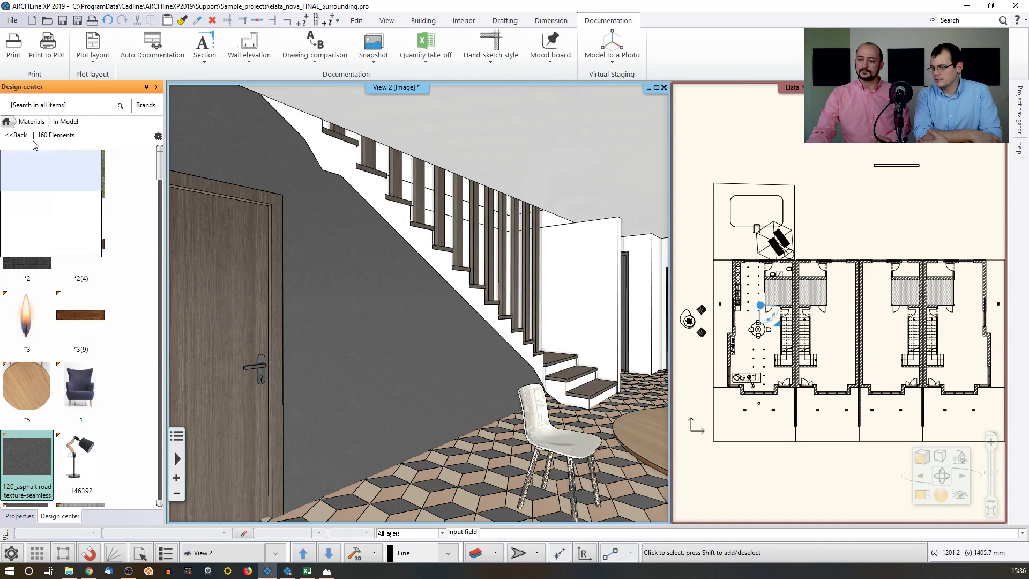
- Browse the materials to My > Other and bring in the Mercator_Projection.png image file as a new material
{"action": "left_click", "coordinate": [18, 136]}
{"action": "double_click", "coordinate": [25, 173]}
{"action": "left_click", "coordinate": [43, 191]}
{"action": "left_click", "coordinate": [43, 191]}
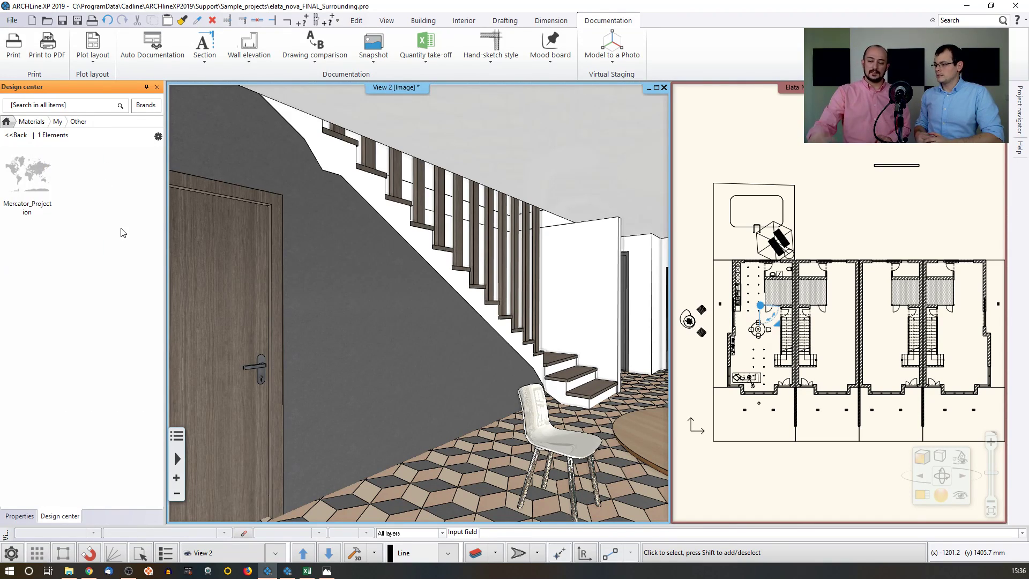
{"action": "left_click", "coordinate": [69, 571]}
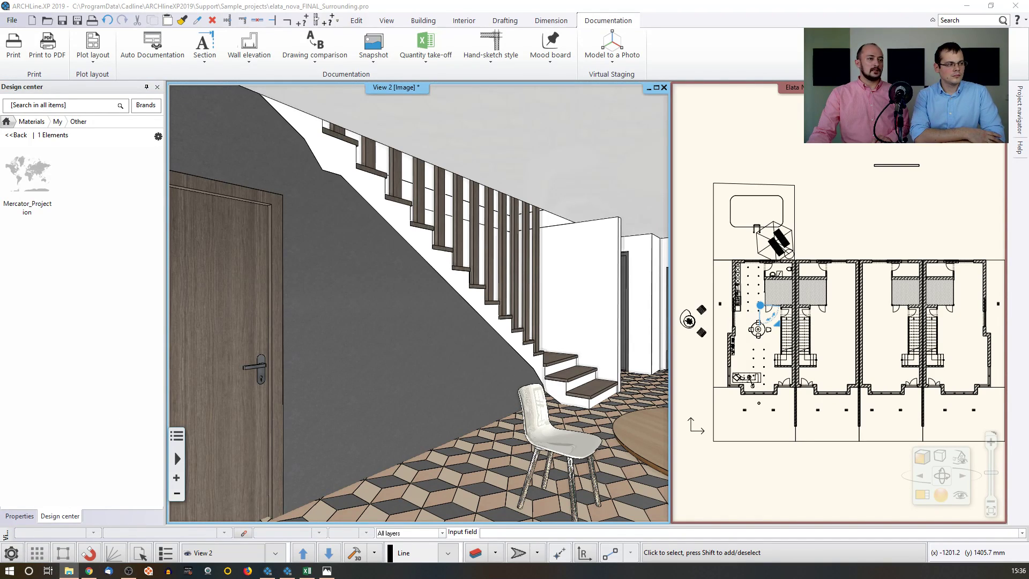
{"action": "left_click", "coordinate": [22, 111]}
{"action": "left_click_drag", "start_coordinate": [0, 107], "coordinate": [751, 121]}
{"action": "left_click_drag", "start_coordinate": [794, 243], "coordinate": [108, 191]}
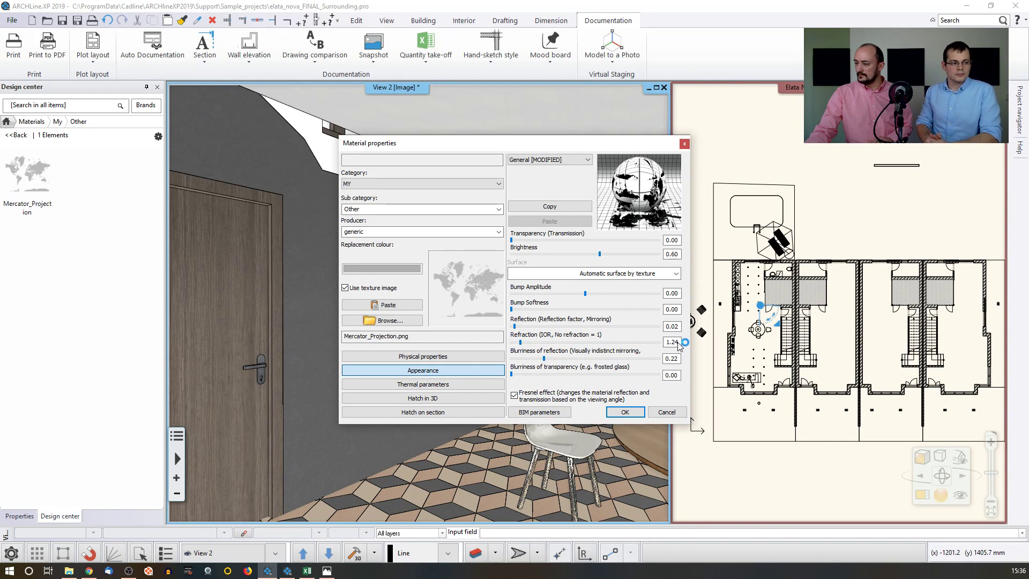
- Set the new map material's refraction to 1 and save the material
{"action": "left_click_drag", "start_coordinate": [680, 342], "coordinate": [665, 344]}
{"action": "type", "text": "1"}
{"action": "left_click", "coordinate": [677, 310]}
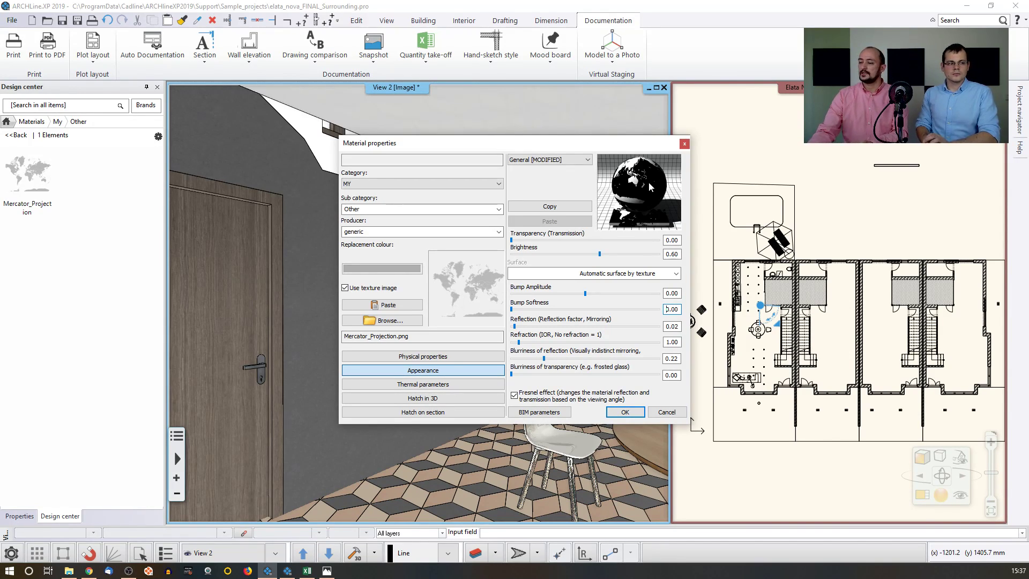
{"action": "left_click", "coordinate": [625, 413]}
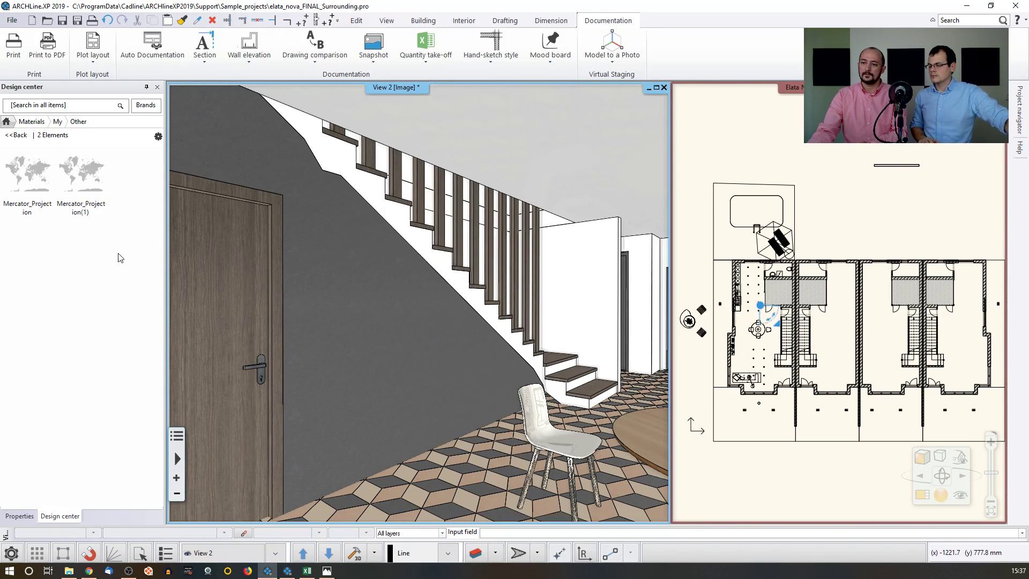
- Place a Ship style picture on the dark wall beneath the stairs and finish the placement
{"action": "mouse_move", "coordinate": [19, 195]}
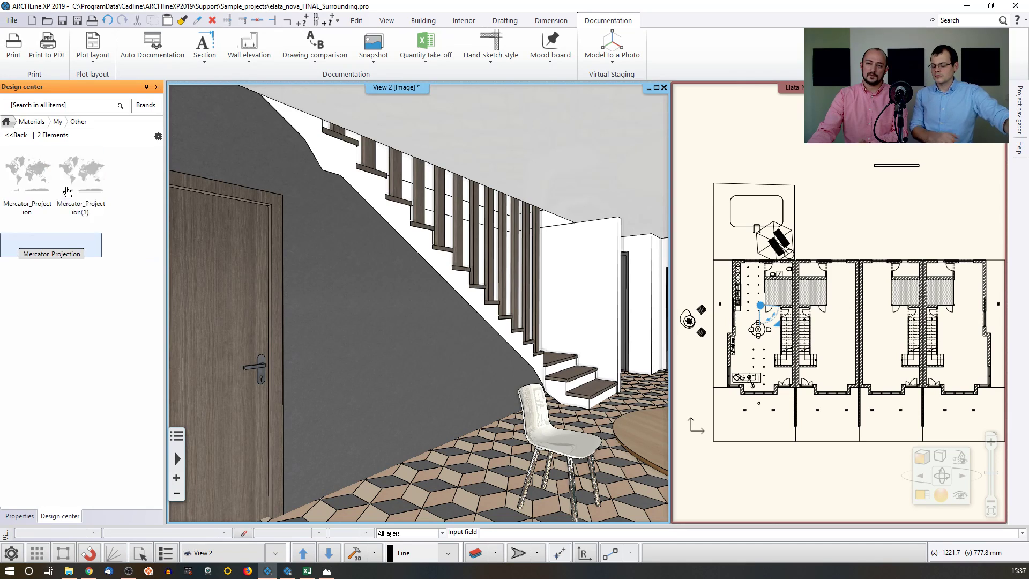
{"action": "mouse_move", "coordinate": [93, 203]}
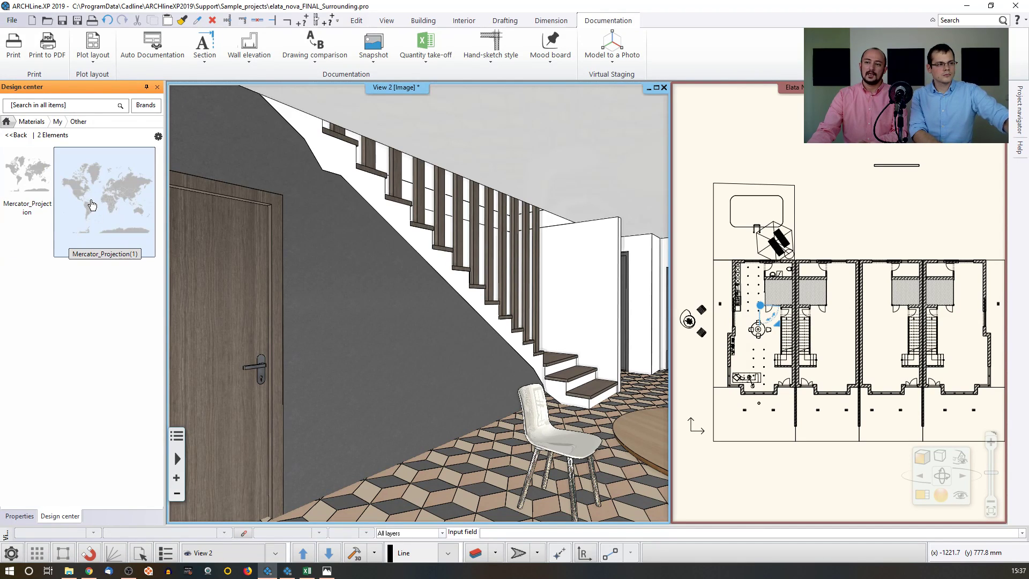
{"action": "mouse_move", "coordinate": [412, 336]}
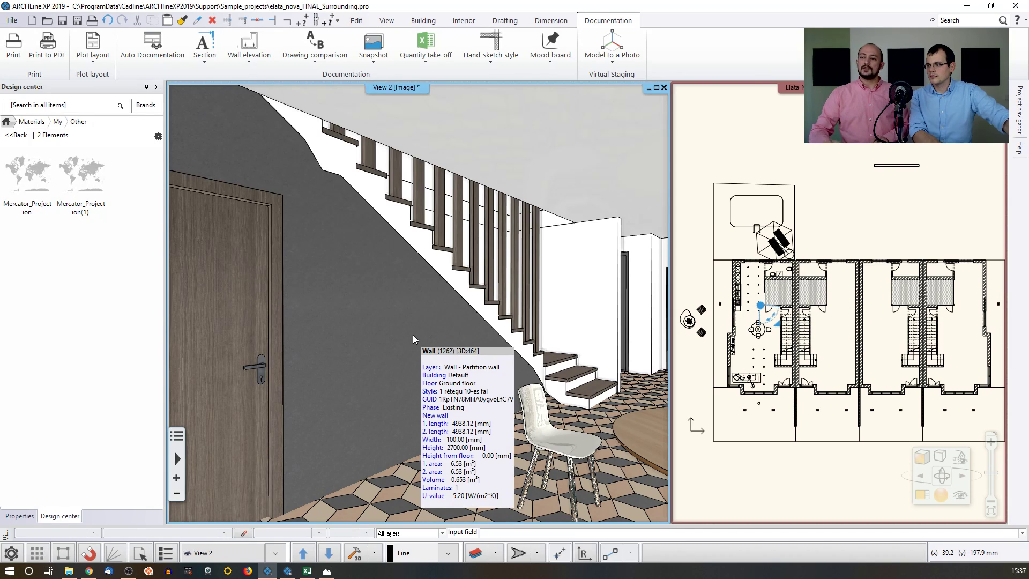
{"action": "left_click", "coordinate": [465, 20]}
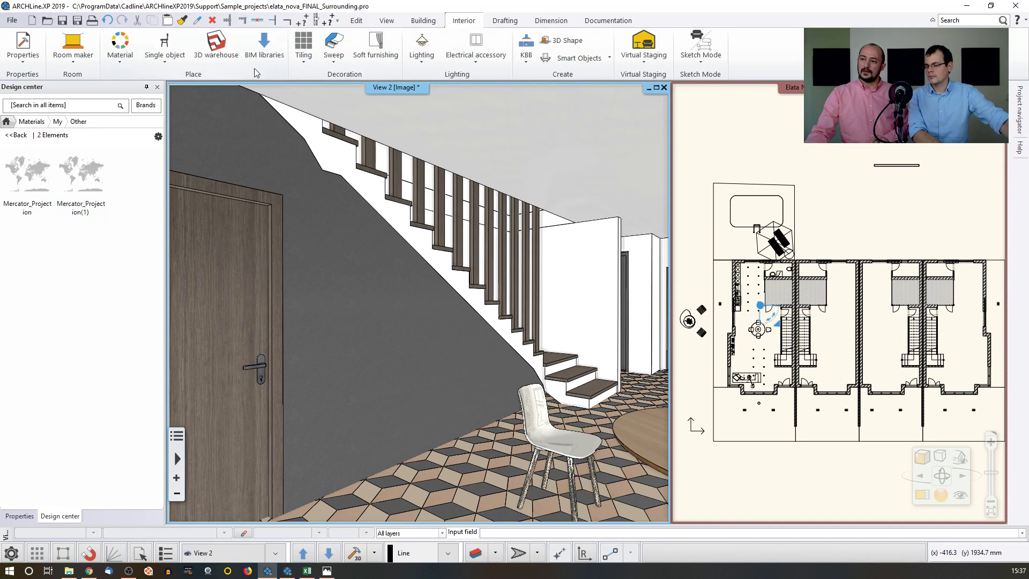
{"action": "left_click", "coordinate": [165, 48]}
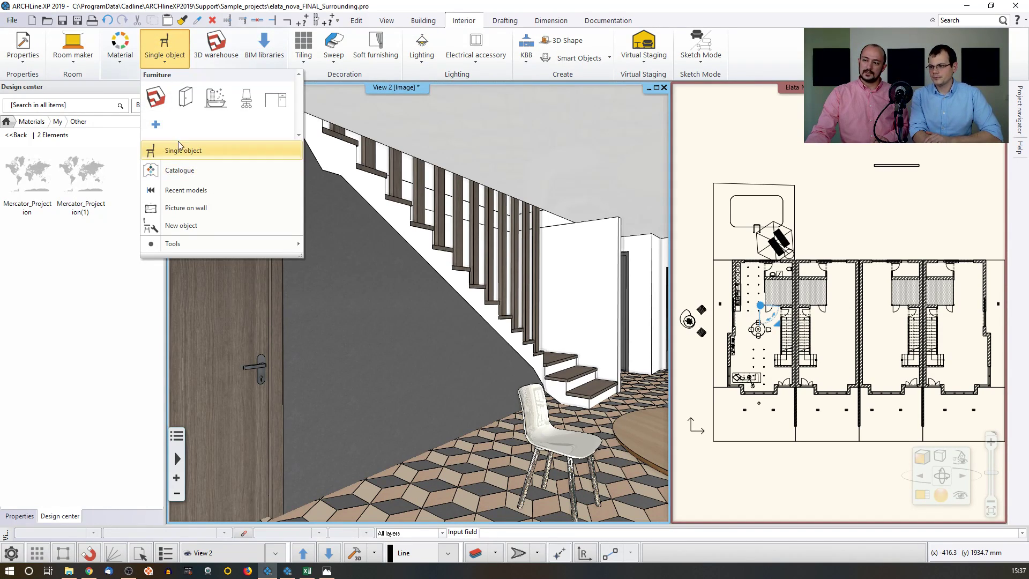
{"action": "left_click", "coordinate": [194, 209]}
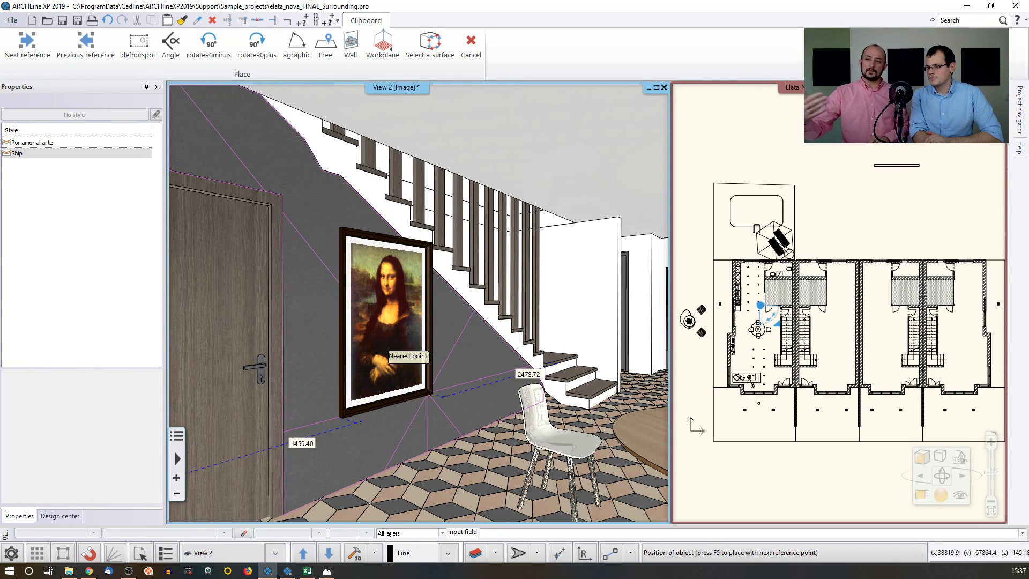
{"action": "left_click", "coordinate": [32, 155]}
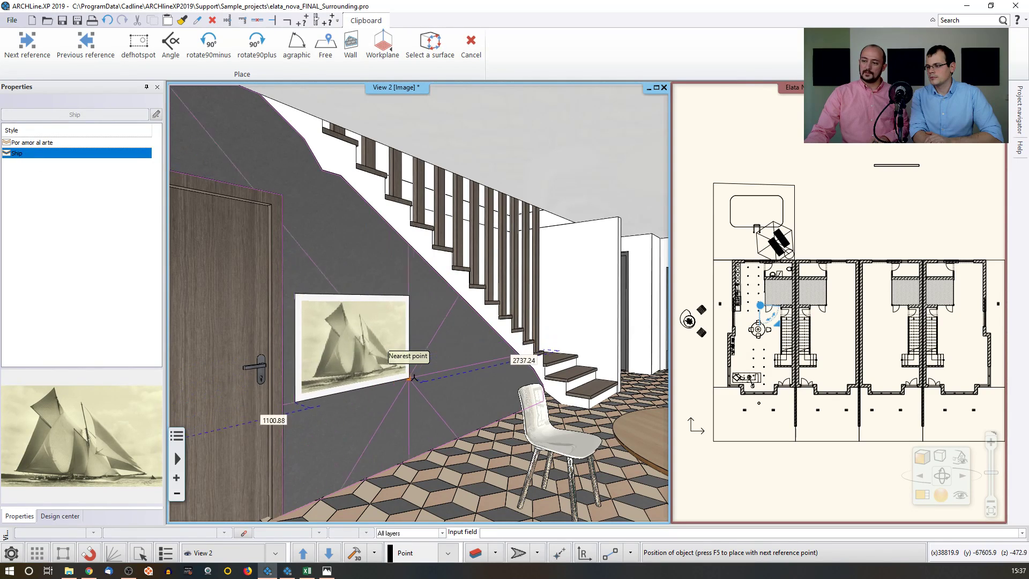
{"action": "left_click", "coordinate": [444, 365]}
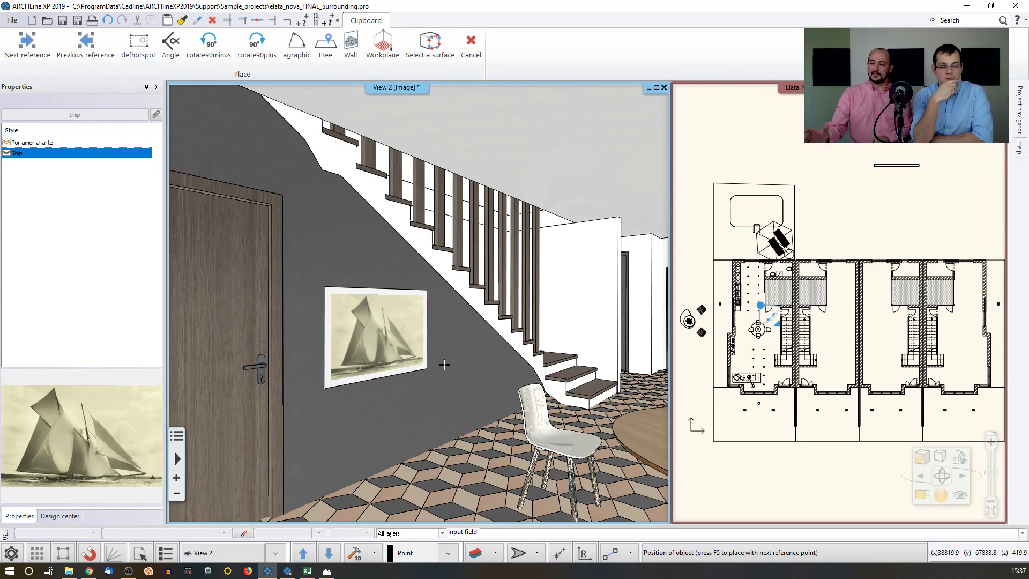
{"action": "key", "text": "Escape"}
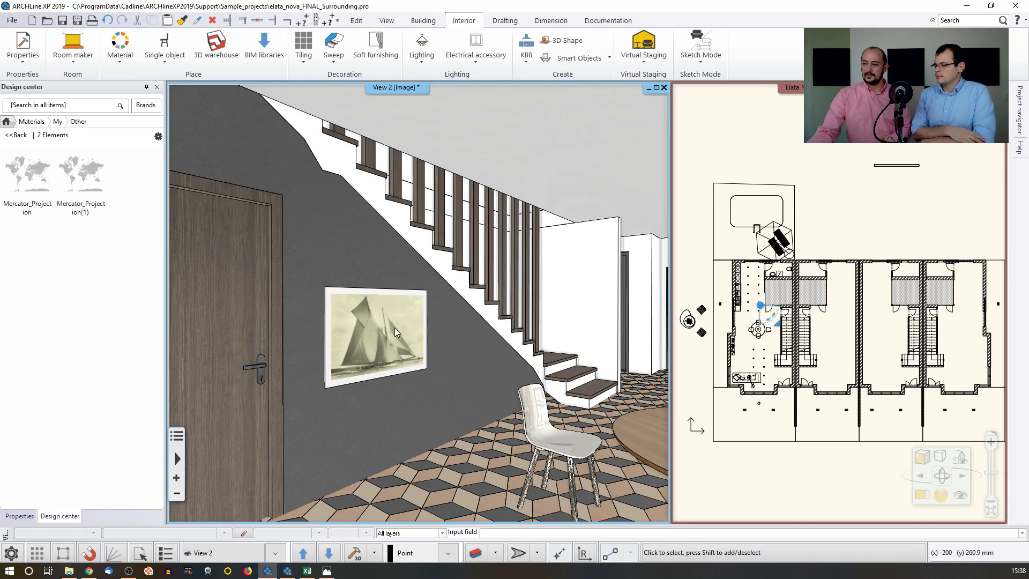
- Open the properties of the ship picture on the wall and disable its matting
{"action": "right_click", "coordinate": [395, 327]}
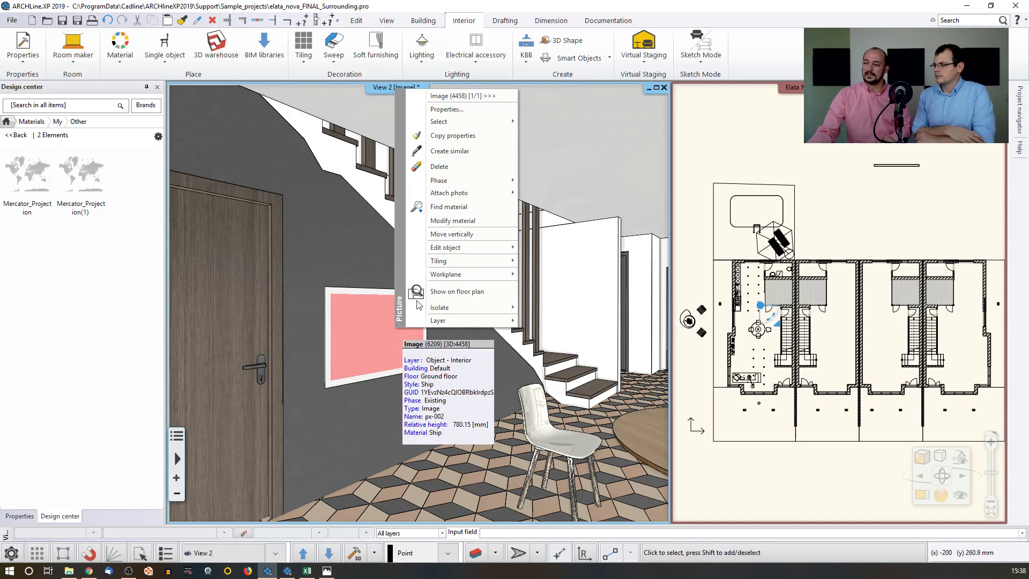
{"action": "left_click", "coordinate": [467, 109]}
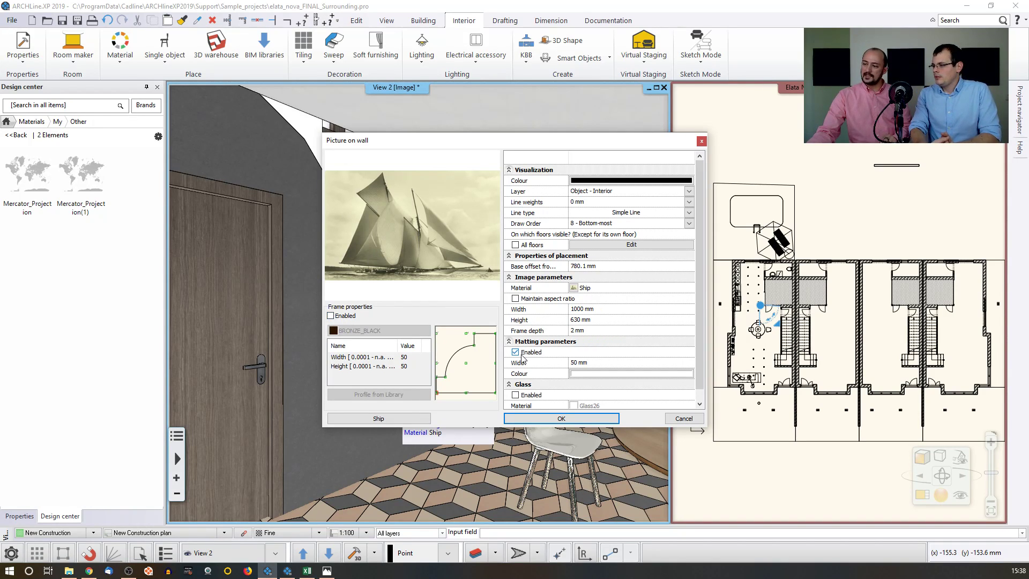
{"action": "left_click_drag", "start_coordinate": [449, 141], "coordinate": [545, 138]}
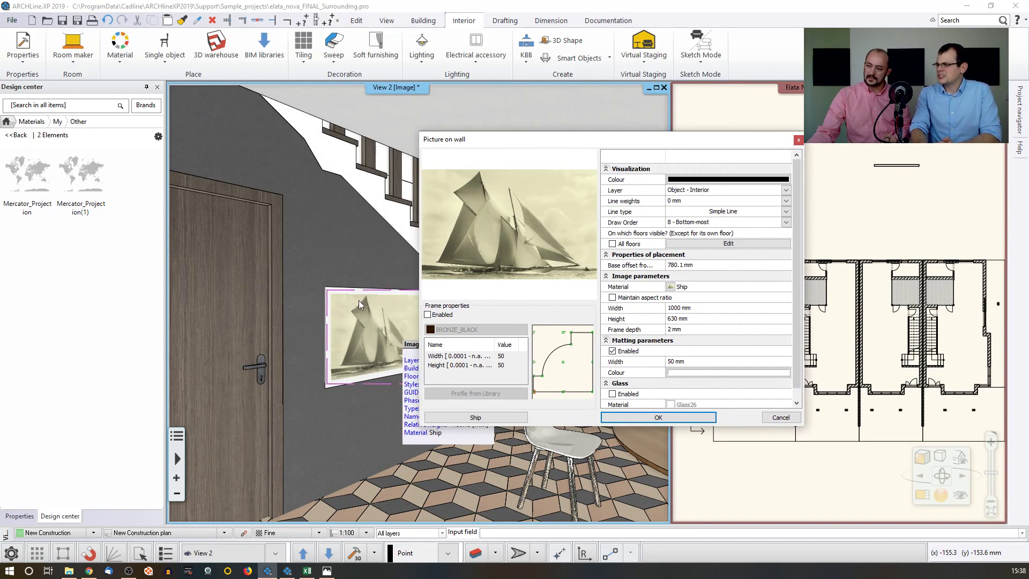
{"action": "left_click", "coordinate": [613, 351]}
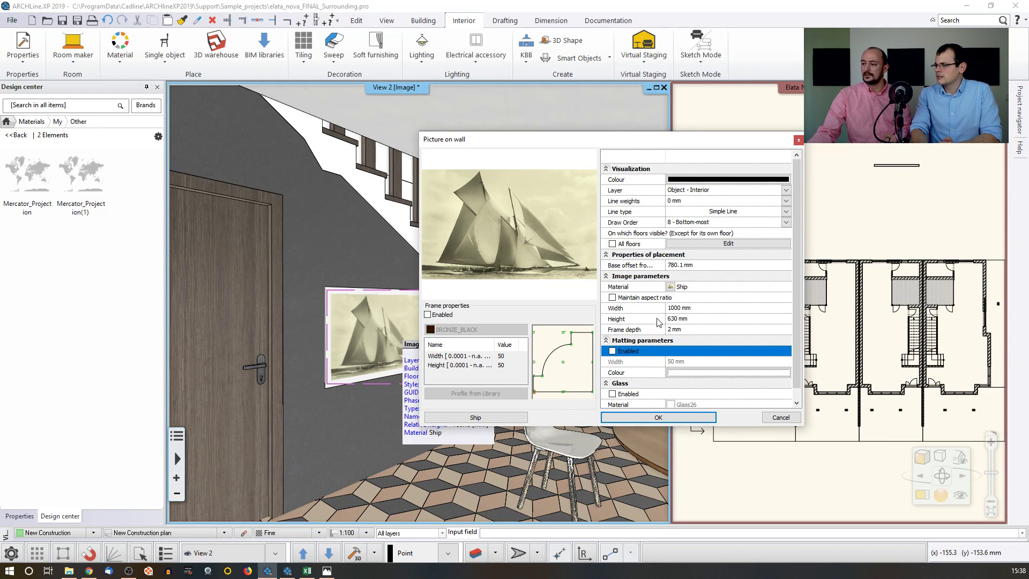
- Replace the picture's material with Mercator_Projection from My > Other, without keeping the previously set dimensions
{"action": "left_click", "coordinate": [671, 289]}
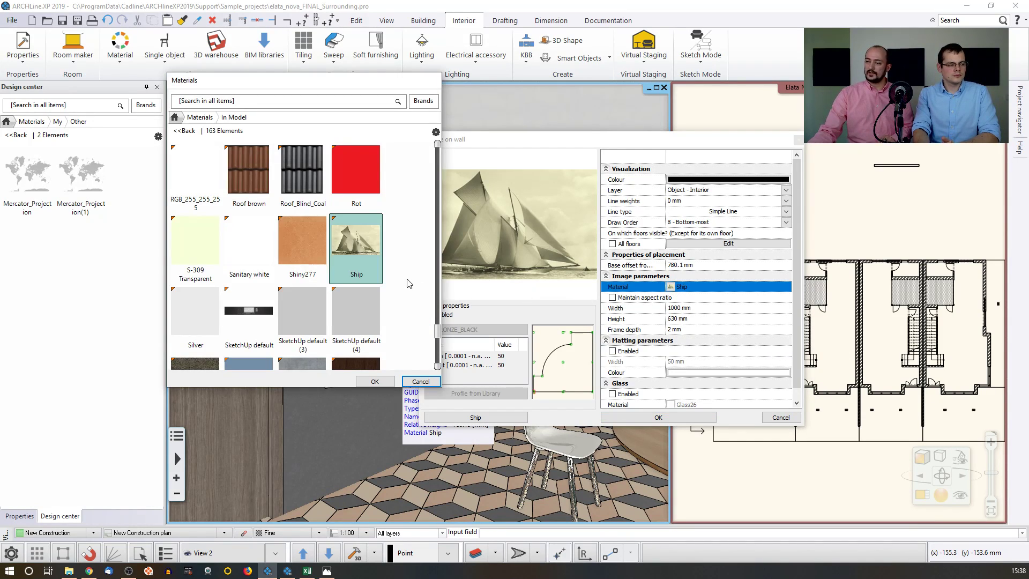
{"action": "left_click", "coordinate": [185, 130]}
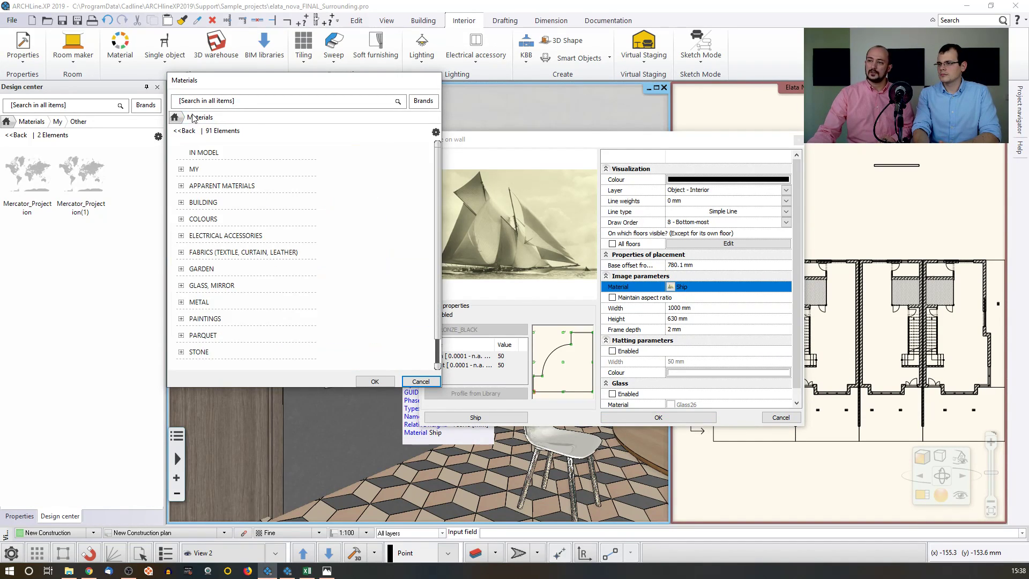
{"action": "left_click", "coordinate": [194, 169]}
{"action": "left_click", "coordinate": [197, 187]}
{"action": "left_click", "coordinate": [214, 177]}
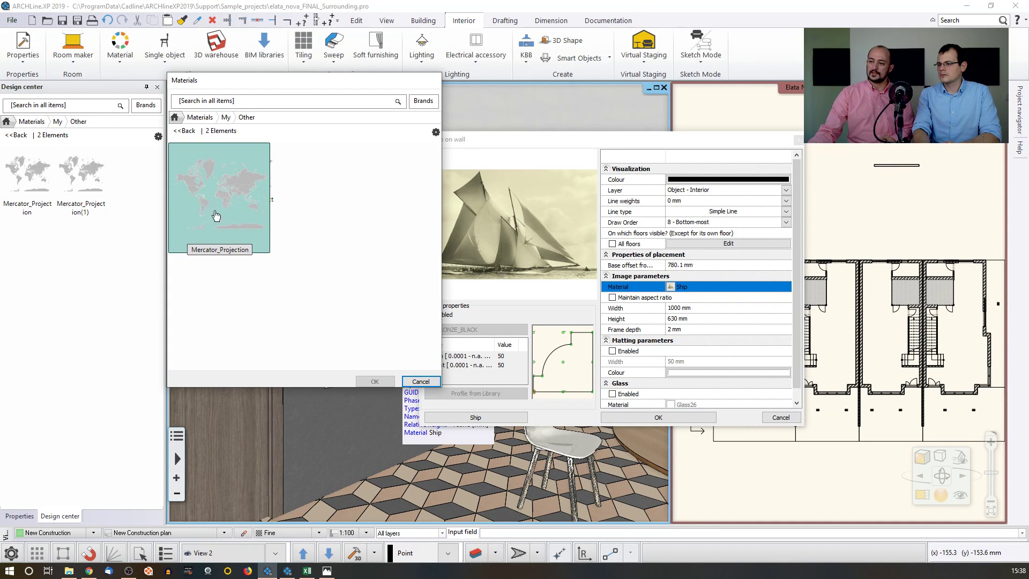
{"action": "left_click", "coordinate": [375, 382]}
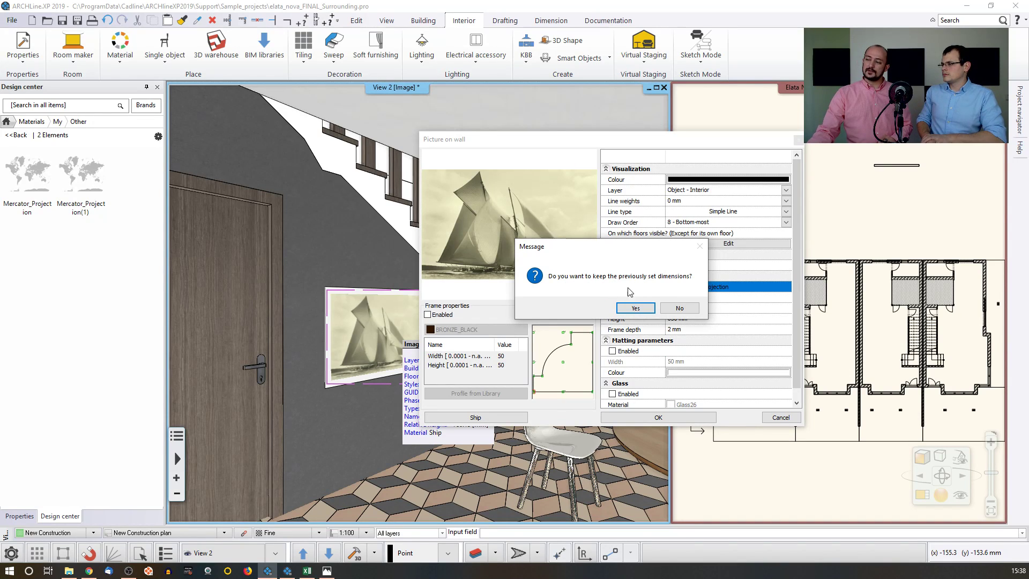
{"action": "left_click_drag", "start_coordinate": [630, 253], "coordinate": [505, 245]}
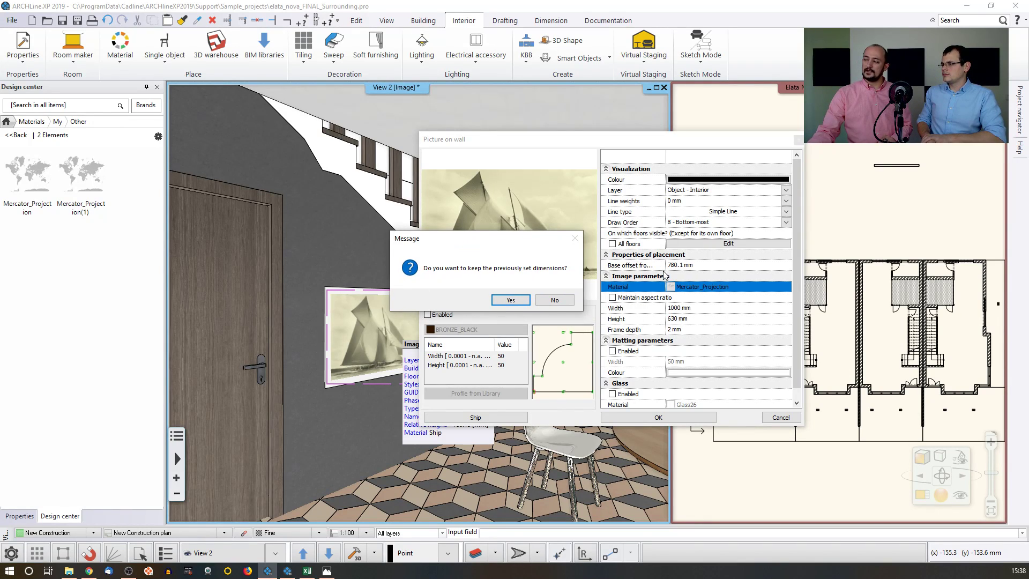
{"action": "left_click", "coordinate": [553, 302]}
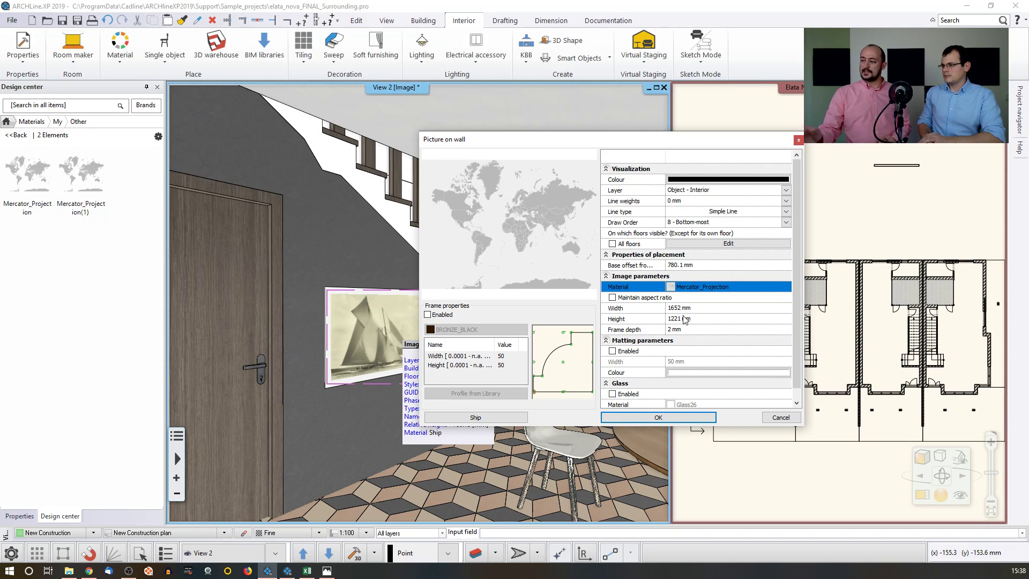
- Maintain the picture's aspect ratio, set its width to 1500 mm and apply the properties
{"action": "left_click", "coordinate": [614, 298]}
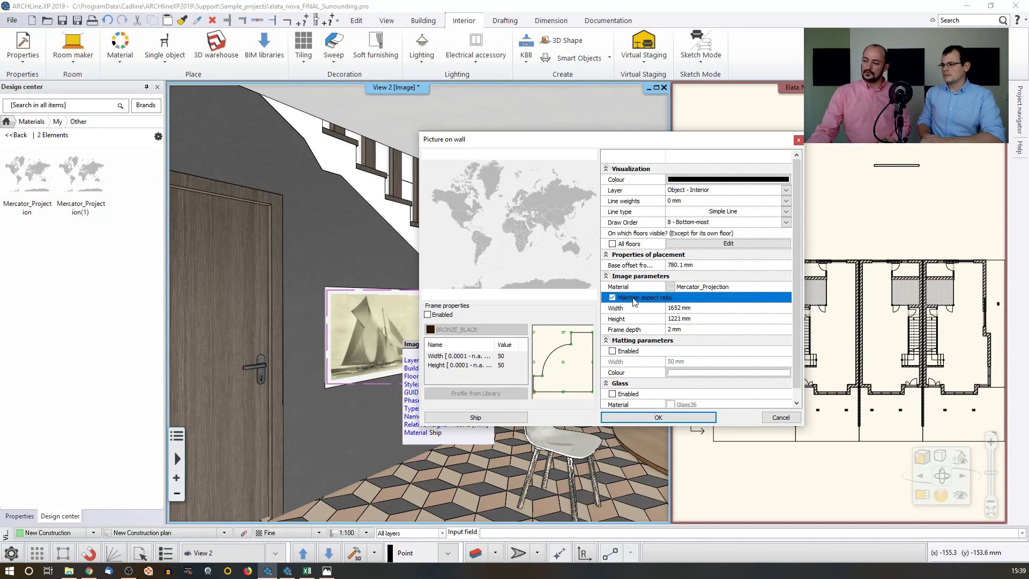
{"action": "left_click", "coordinate": [708, 309]}
{"action": "type", "text": "1500"}
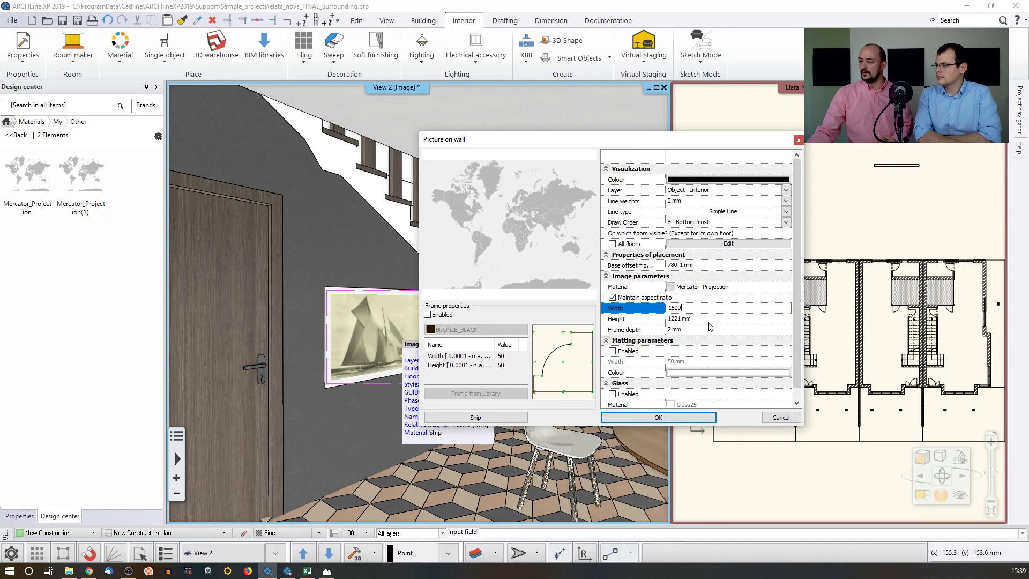
{"action": "left_click", "coordinate": [709, 321]}
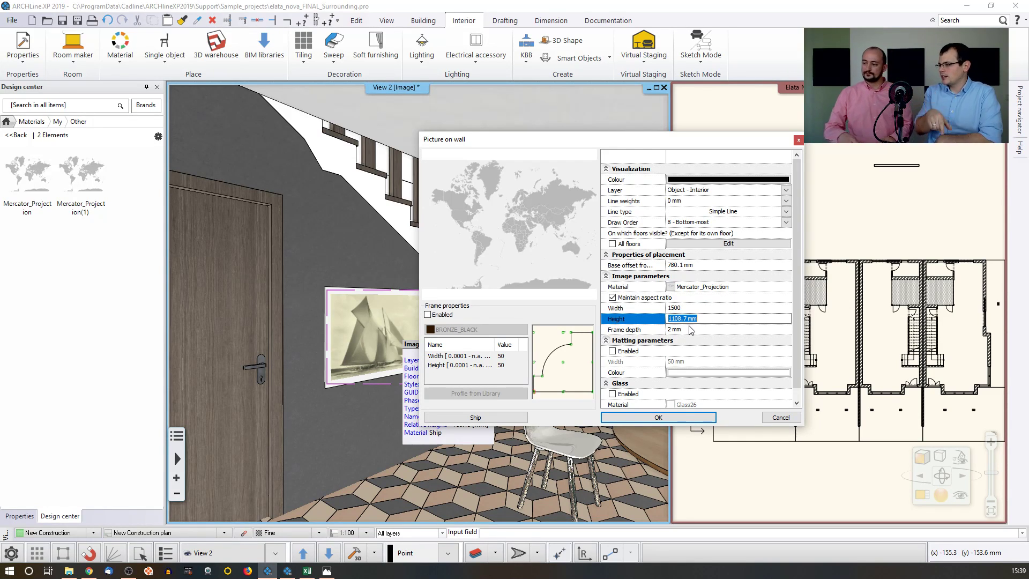
{"action": "left_click", "coordinate": [658, 417]}
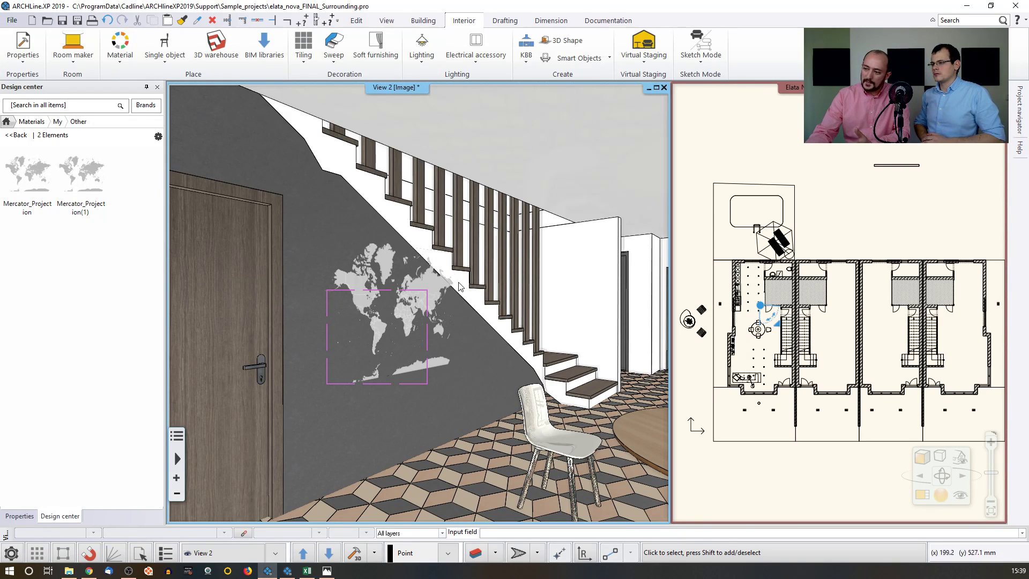
- Select the world map picture under the stairs and move it along the dark wall, closer to the door
{"action": "mouse_move", "coordinate": [438, 284]}
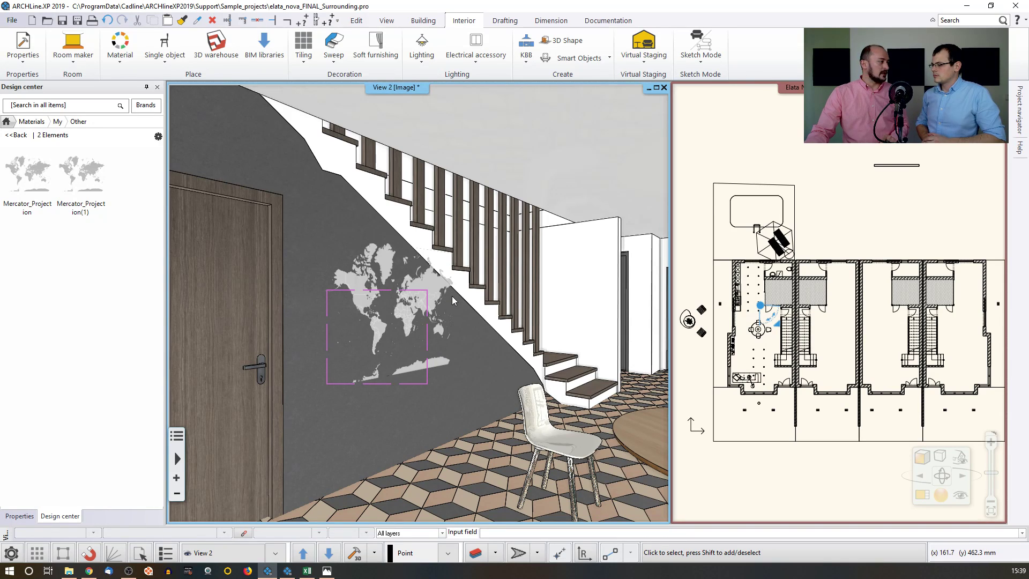
{"action": "left_click", "coordinate": [435, 292]}
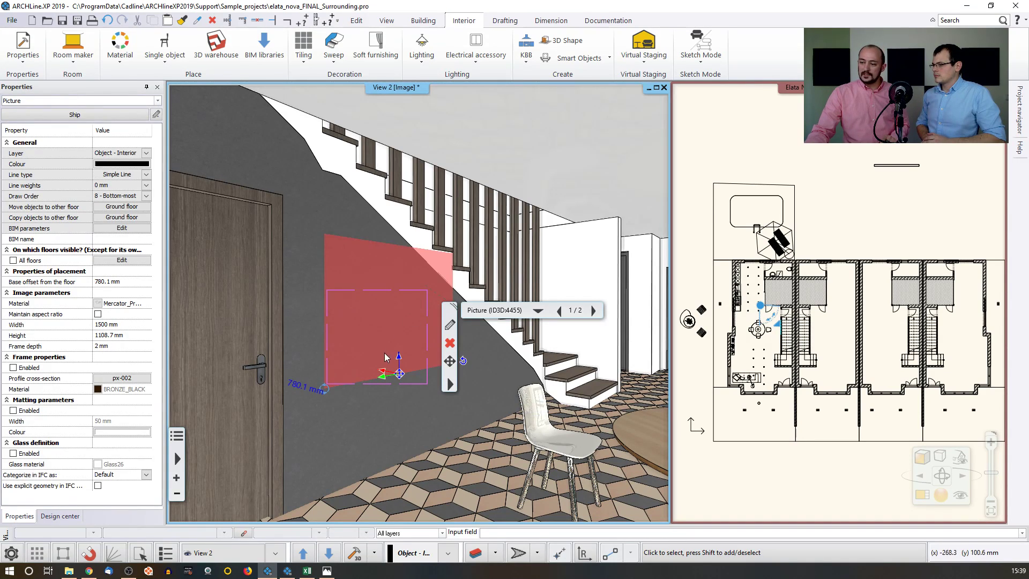
{"action": "right_click", "coordinate": [393, 387]}
{"action": "left_click", "coordinate": [414, 387]}
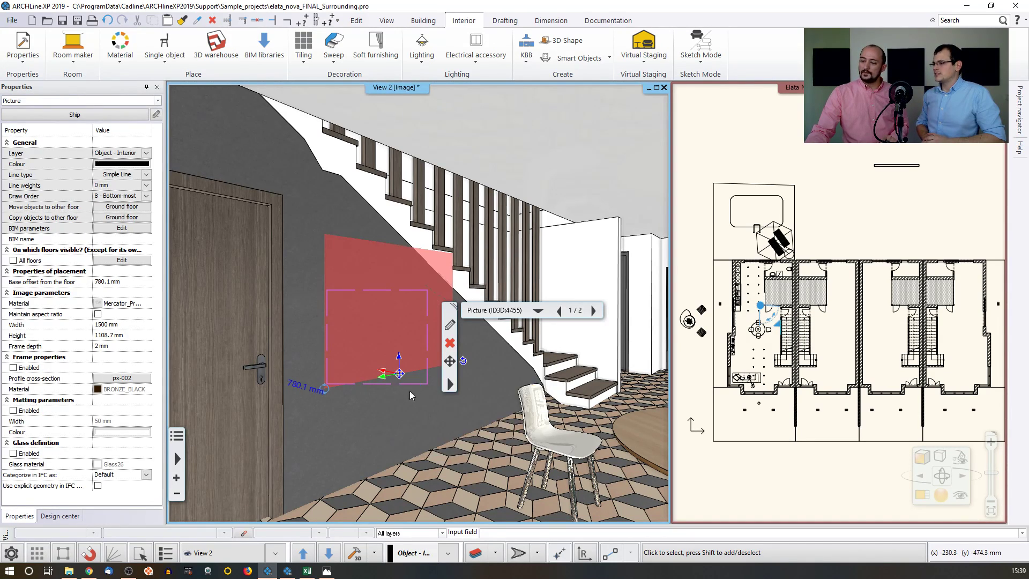
{"action": "left_click", "coordinate": [368, 393]}
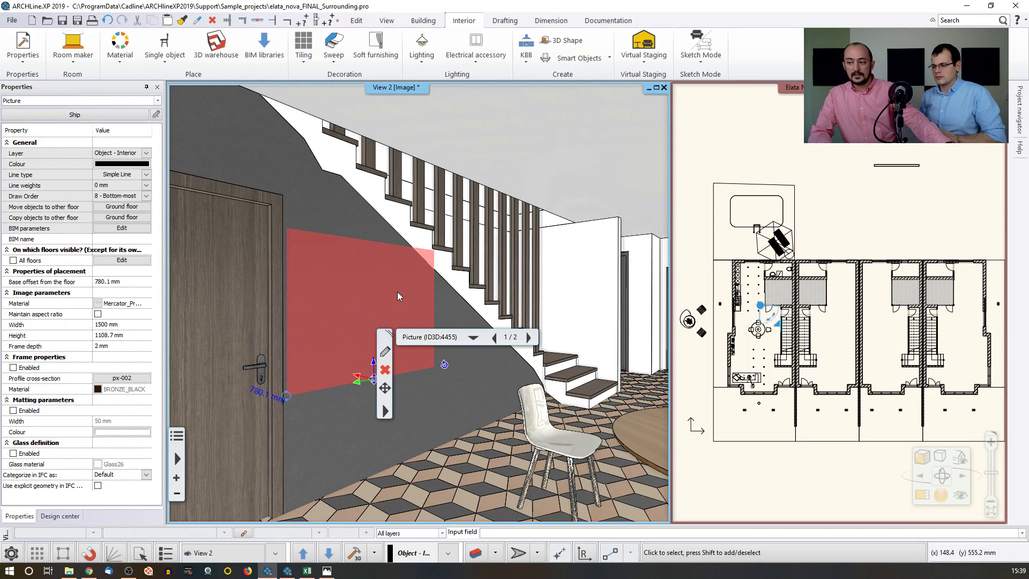
{"action": "key", "text": "Escape"}
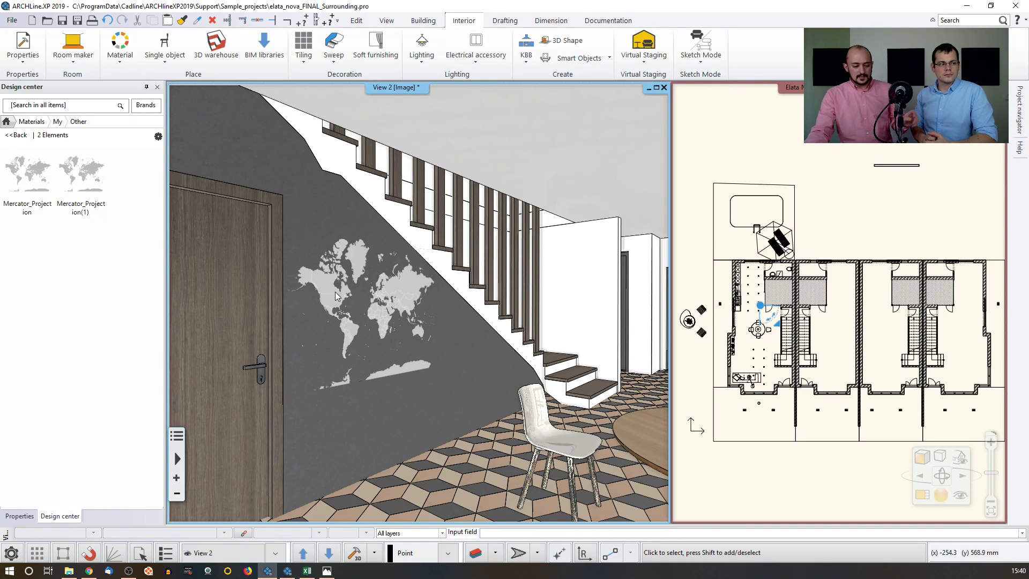
- Examine the house's exterior from outside, at the corner with the grey stone-clad walls
{"action": "mouse_move", "coordinate": [438, 272]}
{"action": "middle_mouse_down"}
{"action": "mouse_move", "coordinate": [305, 285]}
{"action": "mouse_move", "coordinate": [371, 318]}
{"action": "middle_mouse_up"}
{"action": "scroll", "coordinate": [372, 322], "scroll_direction": "down", "scroll_amount": 8}
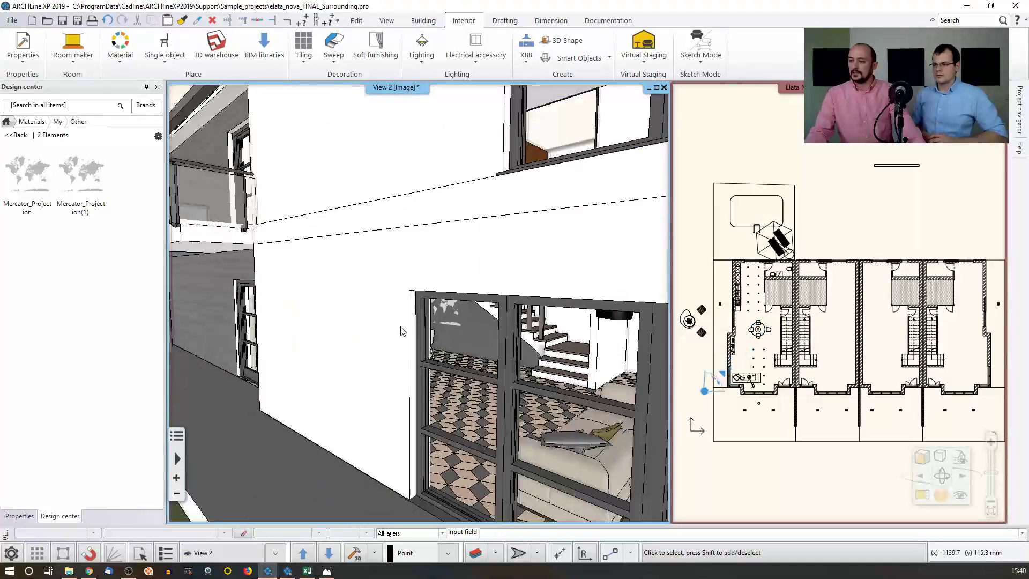
{"action": "middle_click_drag", "start_coordinate": [471, 229], "coordinate": [370, 288]}
{"action": "scroll", "coordinate": [369, 289], "scroll_direction": "down", "scroll_amount": 2}
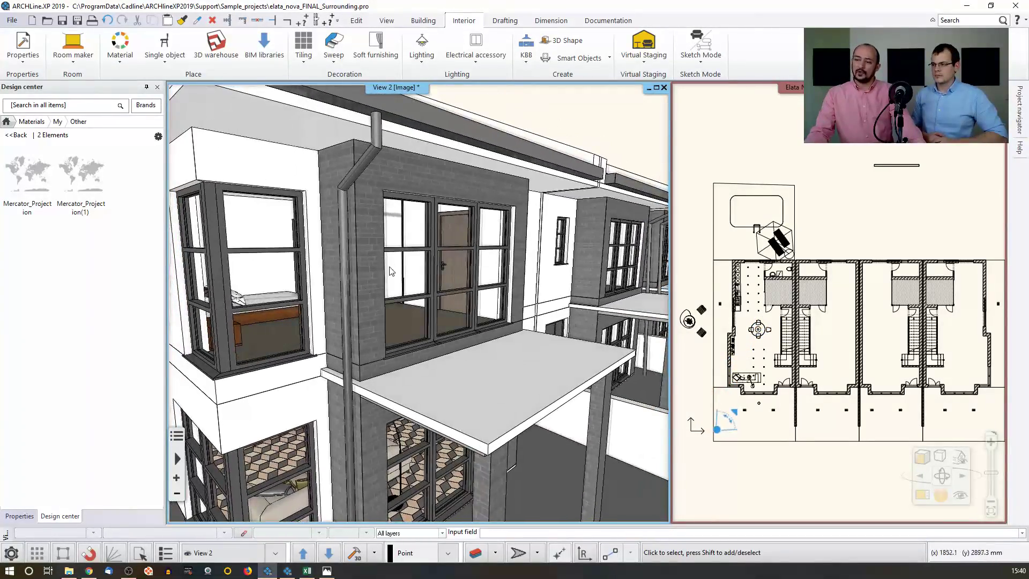
{"action": "scroll", "coordinate": [369, 294], "scroll_direction": "down", "scroll_amount": 5}
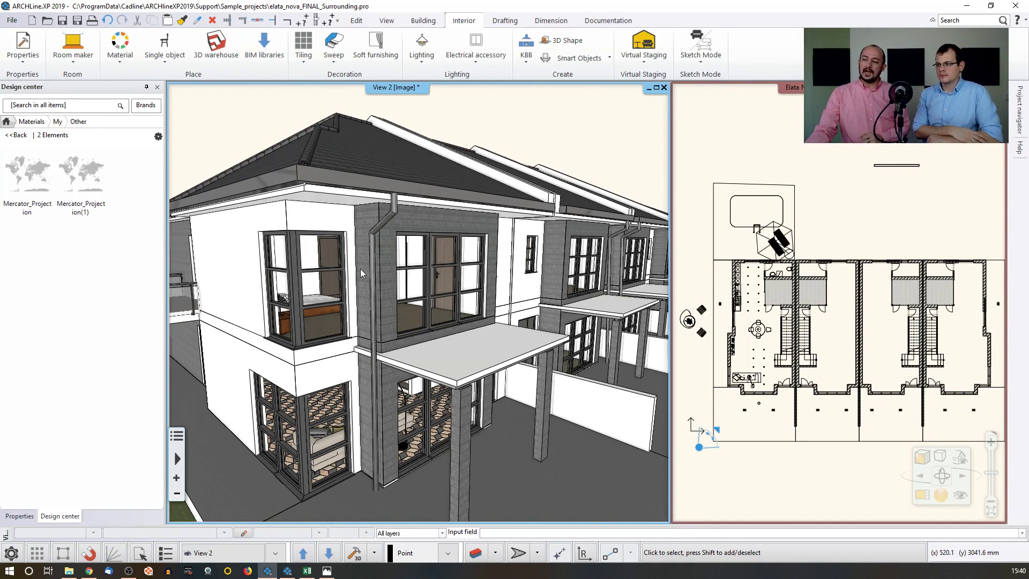
{"action": "mouse_move", "coordinate": [382, 330]}
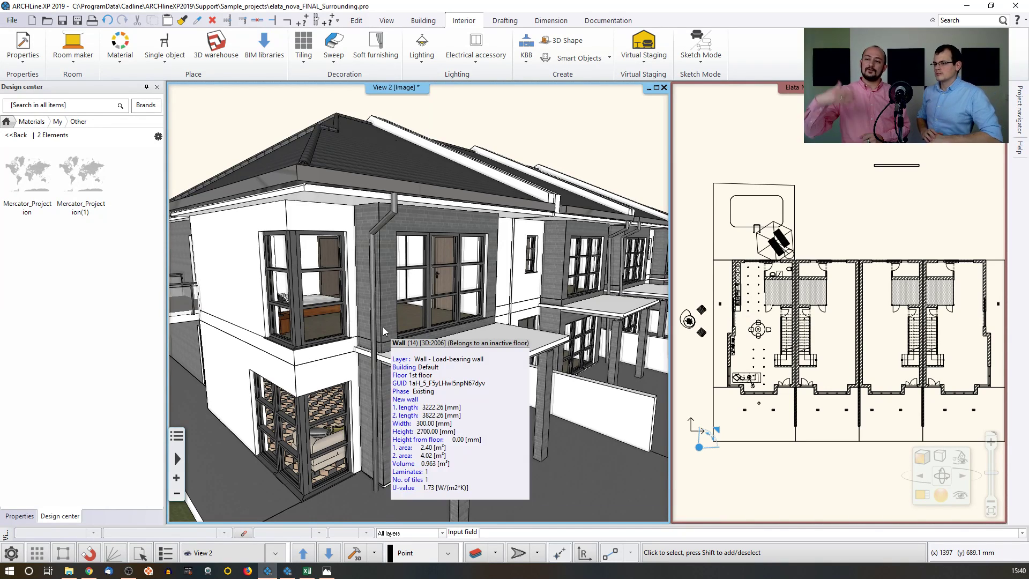
- Try covering the upper-floor clad wall around the window with the in-model 69_wood fine medium color material, and undo it
{"action": "left_click", "coordinate": [7, 120]}
{"action": "left_click", "coordinate": [34, 210]}
{"action": "left_click", "coordinate": [35, 159]}
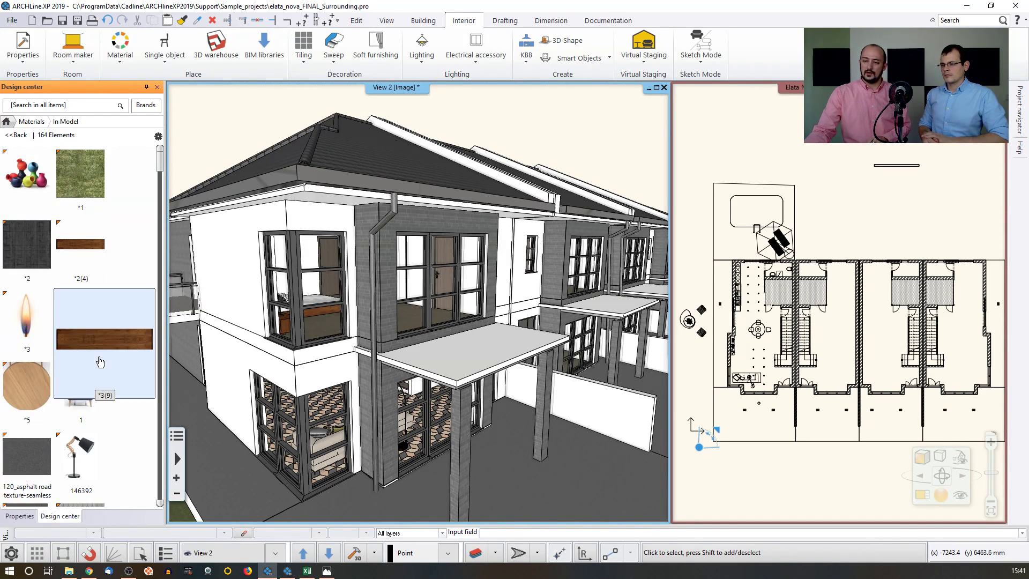
{"action": "scroll", "coordinate": [97, 362], "scroll_direction": "down", "scroll_amount": 5}
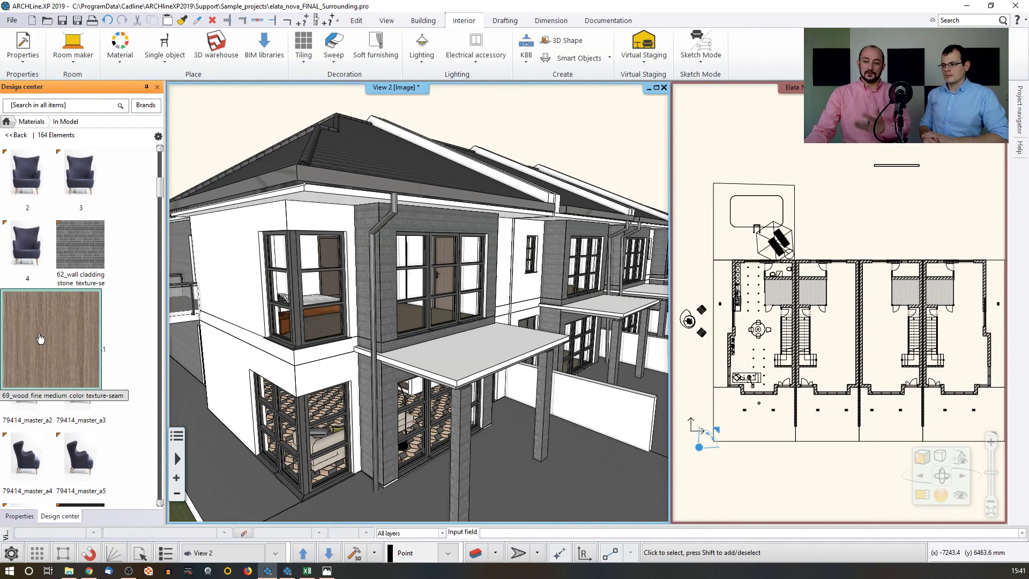
{"action": "left_click_drag", "start_coordinate": [40, 338], "coordinate": [386, 286]}
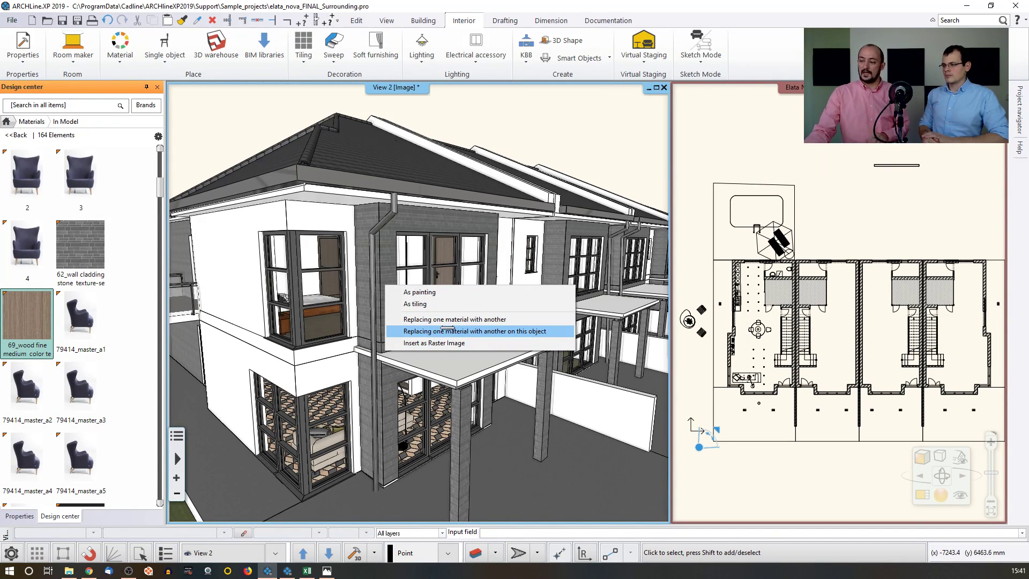
{"action": "left_click", "coordinate": [434, 343]}
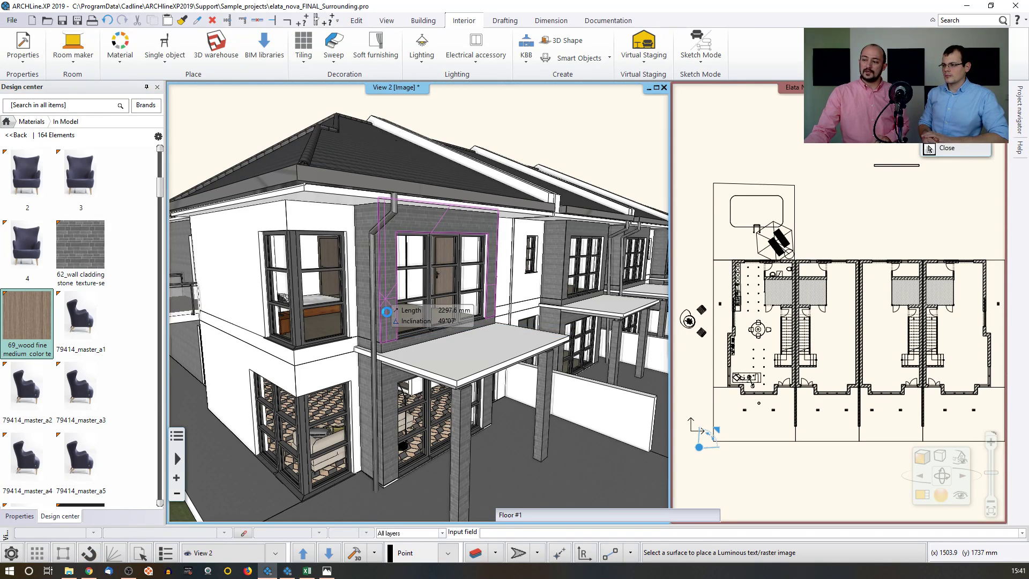
{"action": "left_click", "coordinate": [387, 311]}
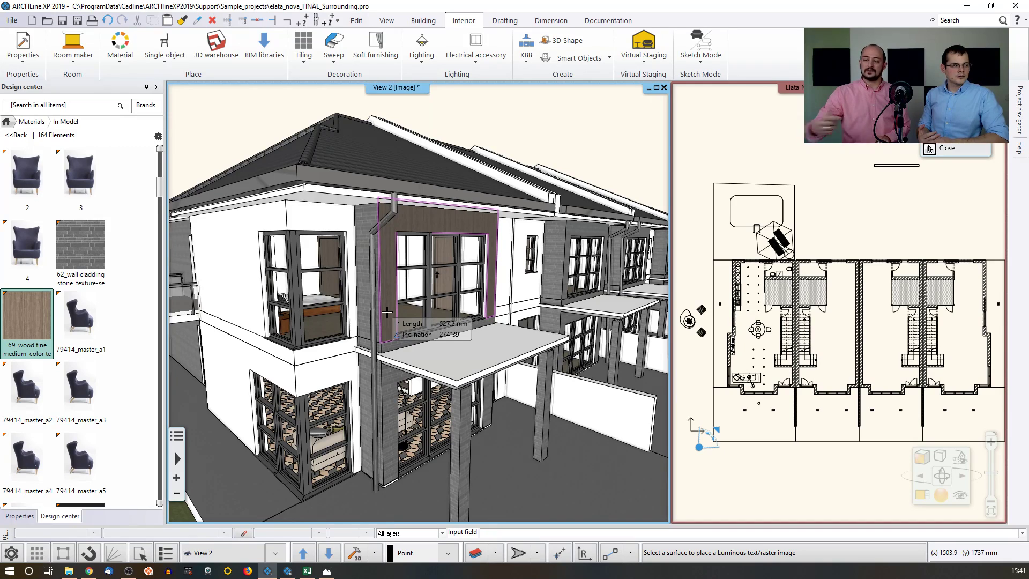
{"action": "key", "text": "Escape"}
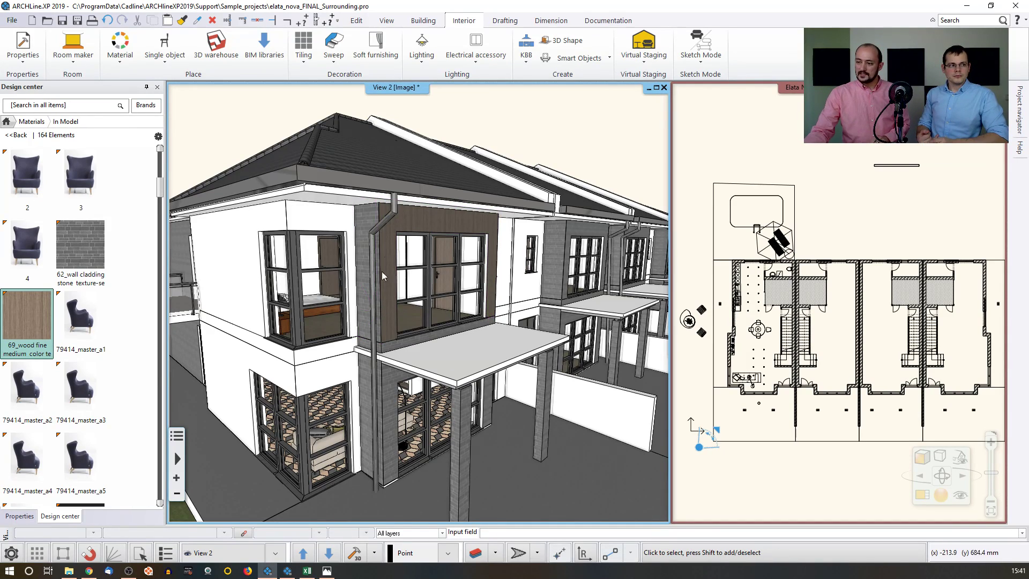
{"action": "left_click", "coordinate": [108, 21]}
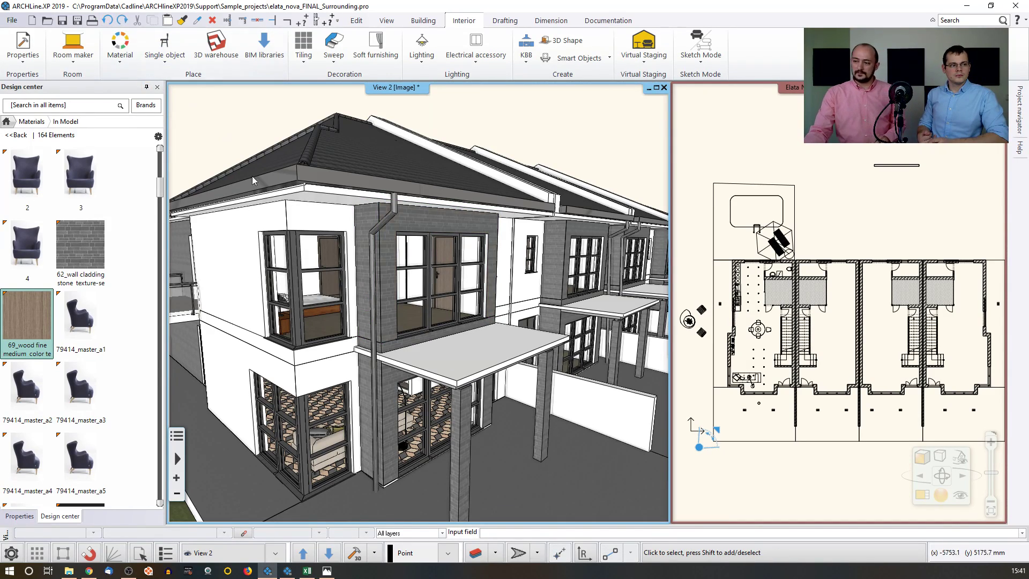
- Find the material of the upper-floor clad wall, 62_wall cladding stone texture-seamless, and convert it to a Color card
{"action": "mouse_move", "coordinate": [363, 224]}
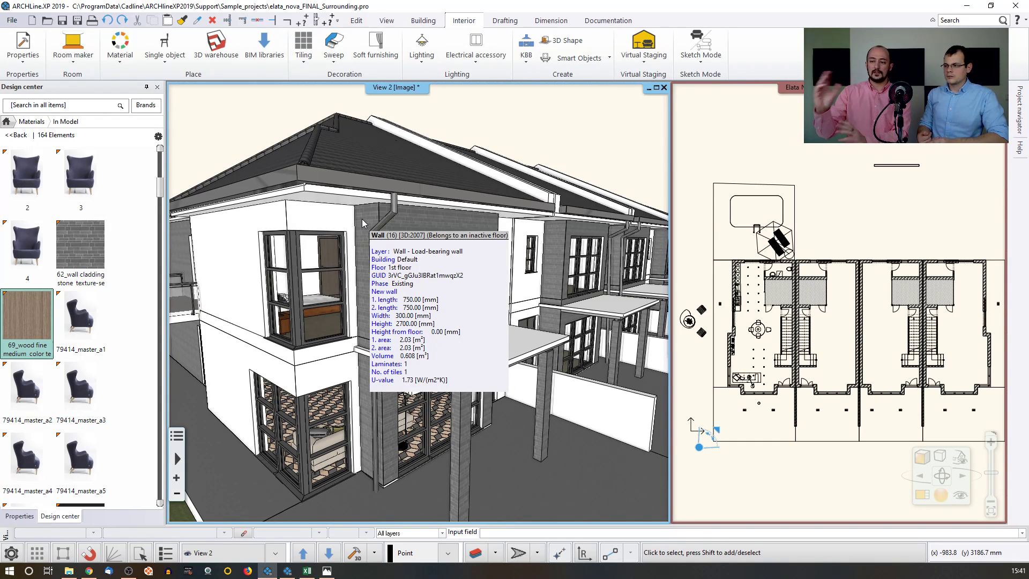
{"action": "right_click", "coordinate": [363, 224]}
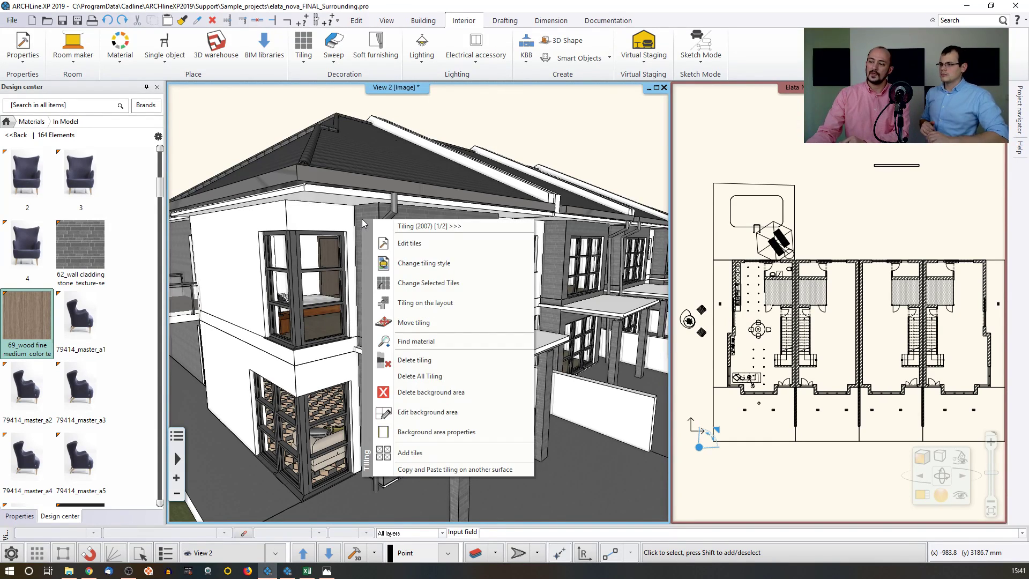
{"action": "left_click", "coordinate": [435, 343]}
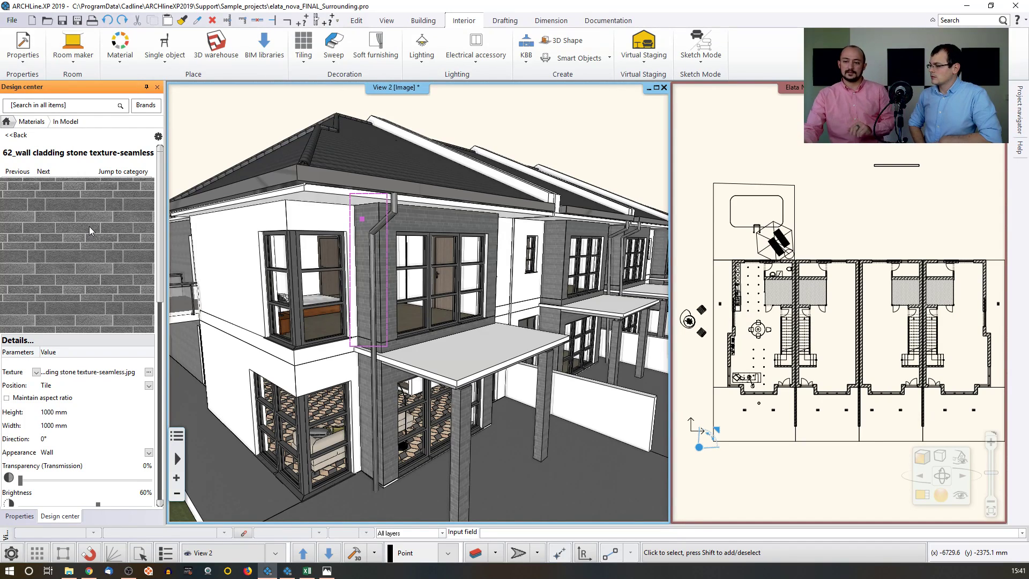
{"action": "left_click", "coordinate": [158, 136]}
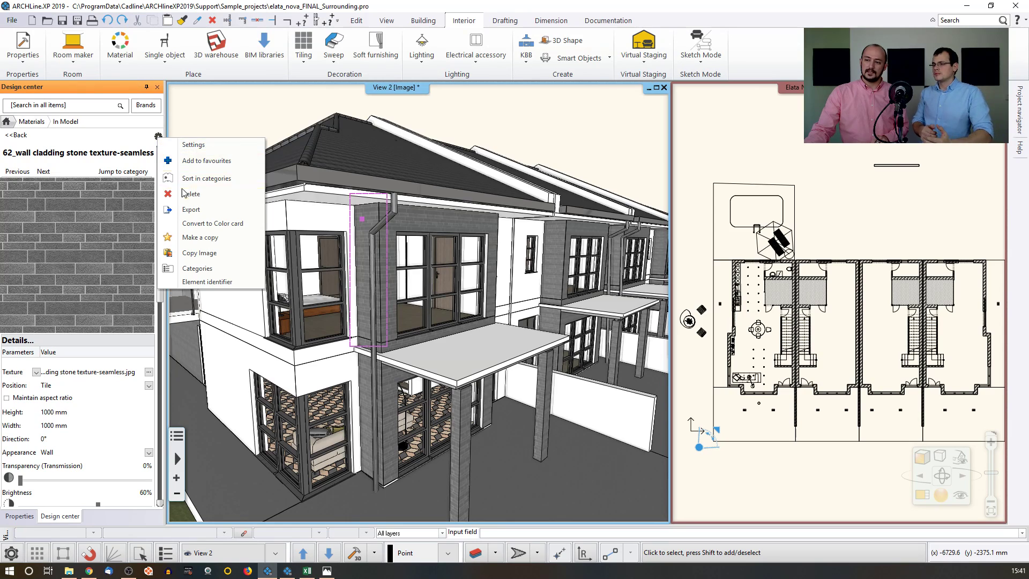
{"action": "left_click", "coordinate": [213, 225]}
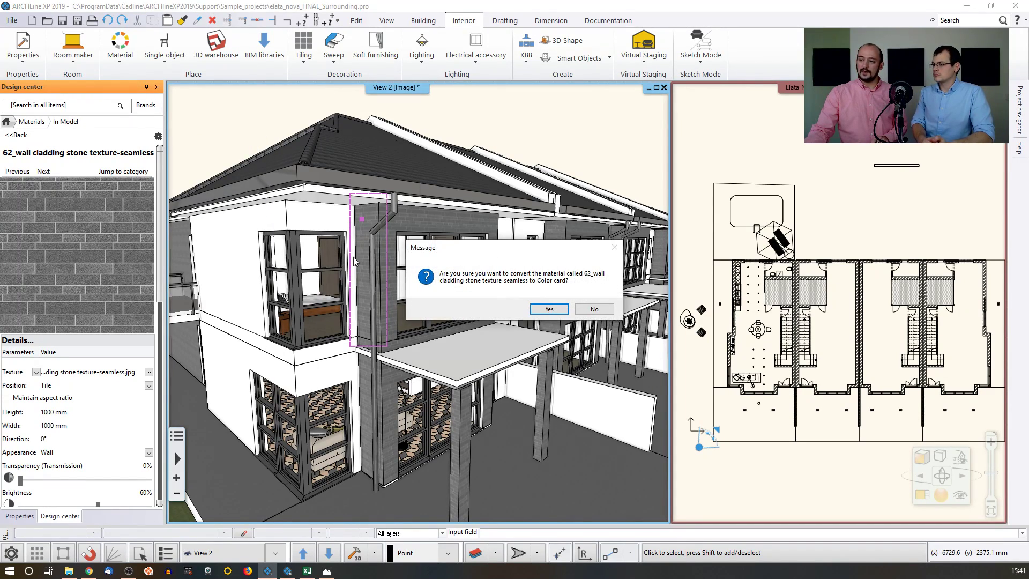
{"action": "left_click", "coordinate": [543, 310]}
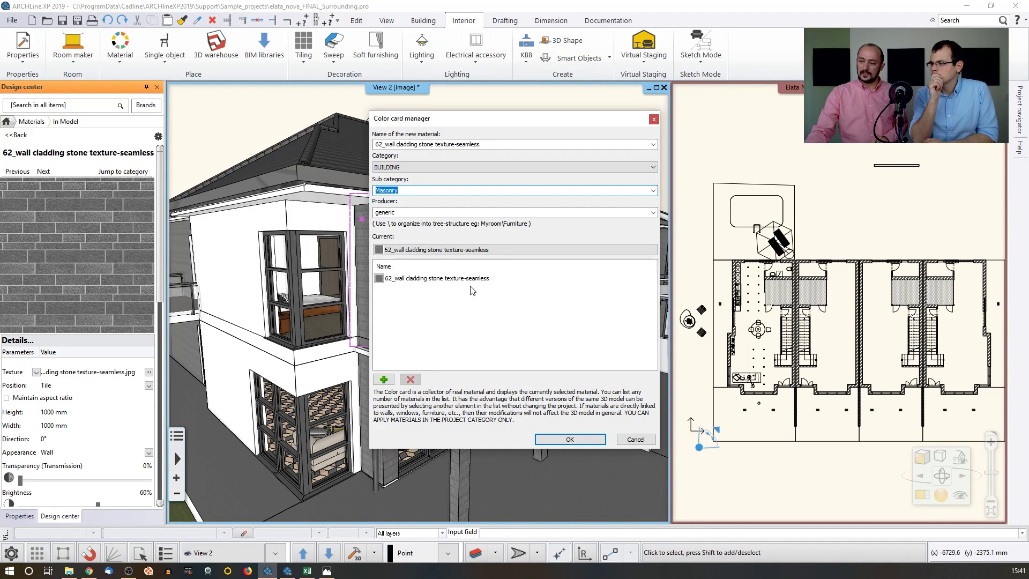
- Add the in-model materials 19_concrete paving outdoor hexagonal texture-seamless and [Cladding_Siding_White] to the Color card
{"action": "left_click", "coordinate": [384, 380]}
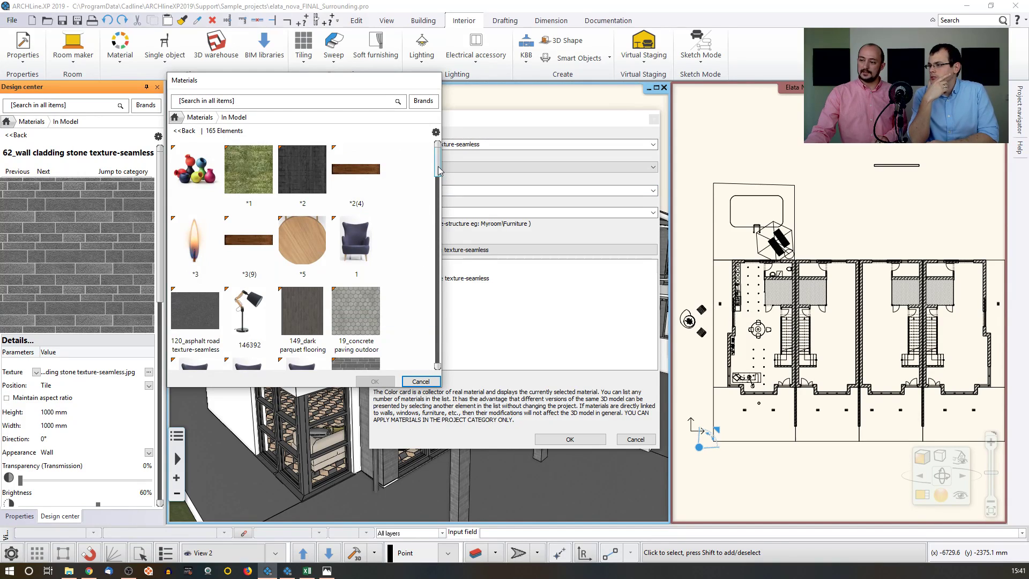
{"action": "left_click_drag", "start_coordinate": [438, 167], "coordinate": [440, 174]}
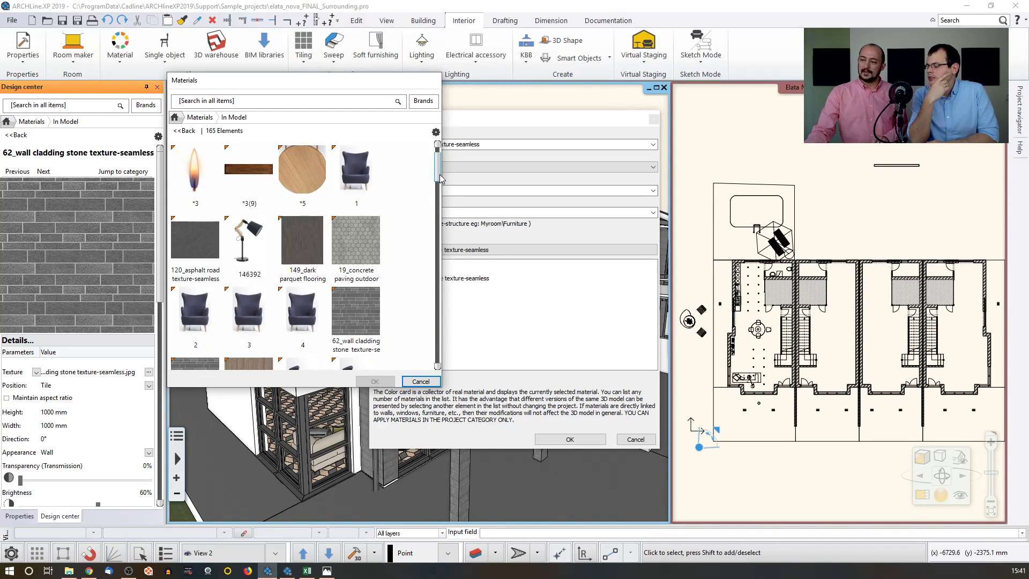
{"action": "left_click", "coordinate": [377, 266]}
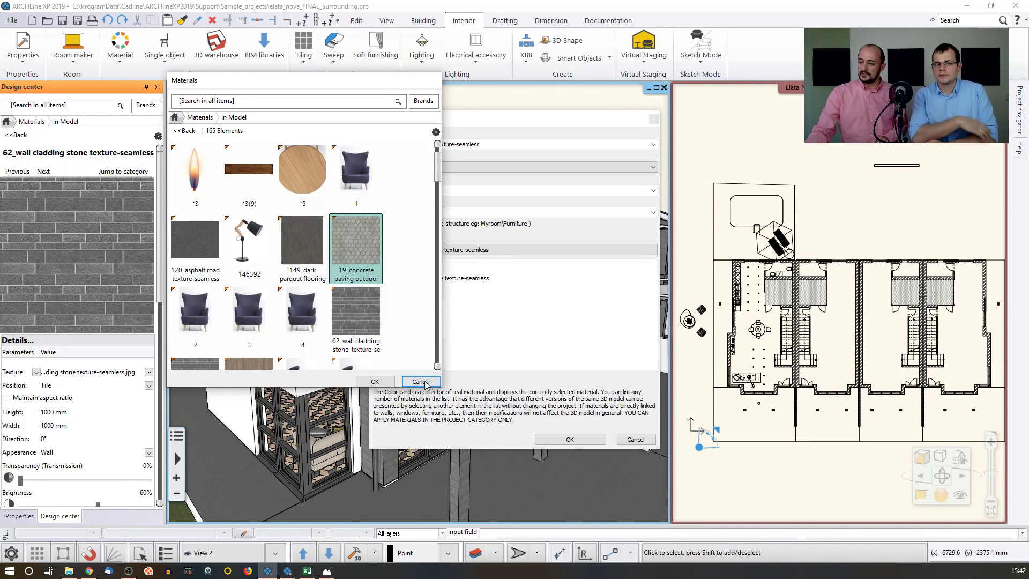
{"action": "left_click", "coordinate": [379, 381]}
{"action": "left_click", "coordinate": [383, 379]}
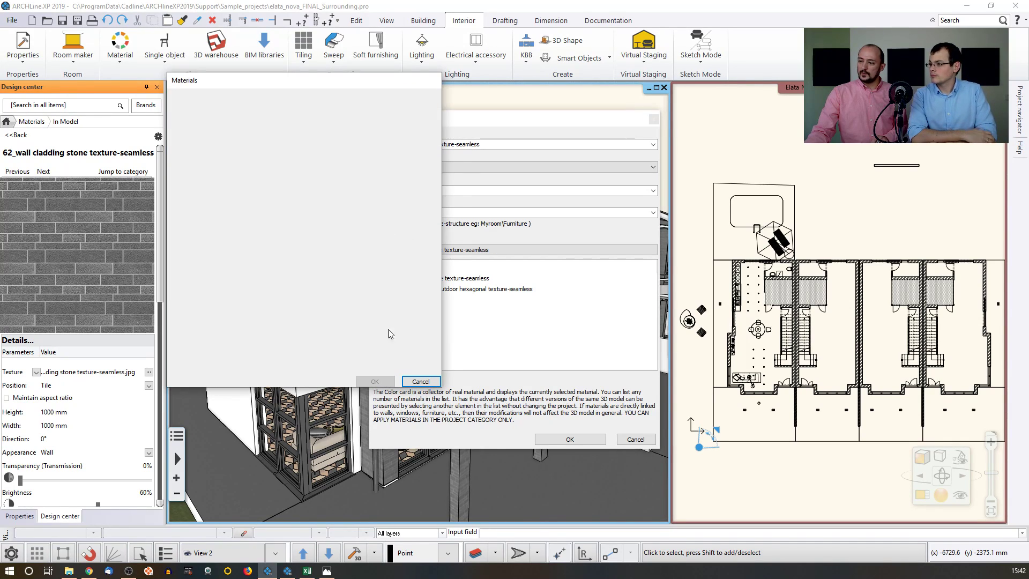
{"action": "scroll", "coordinate": [440, 194], "scroll_direction": "down", "scroll_amount": 5}
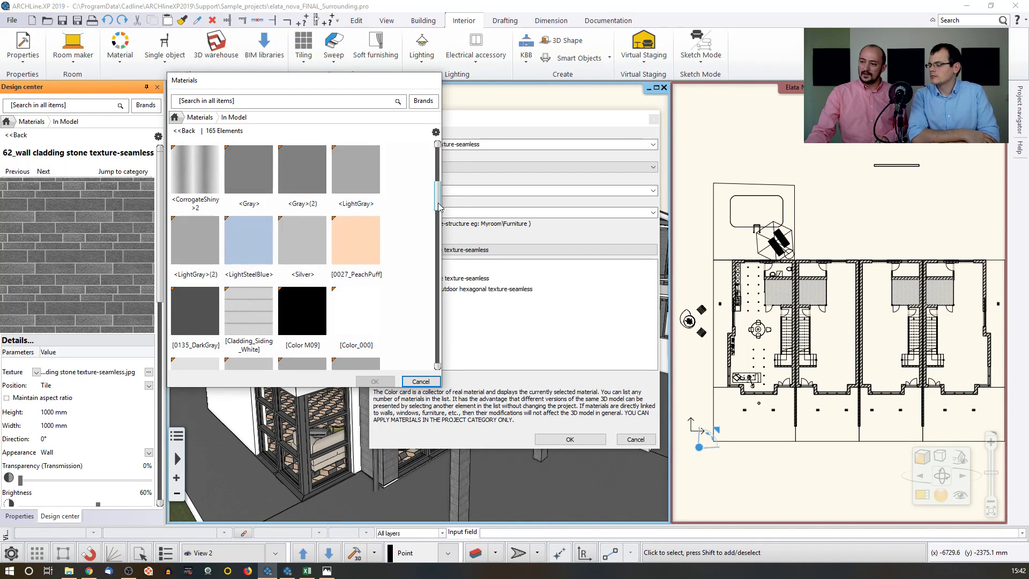
{"action": "left_click", "coordinate": [262, 250]}
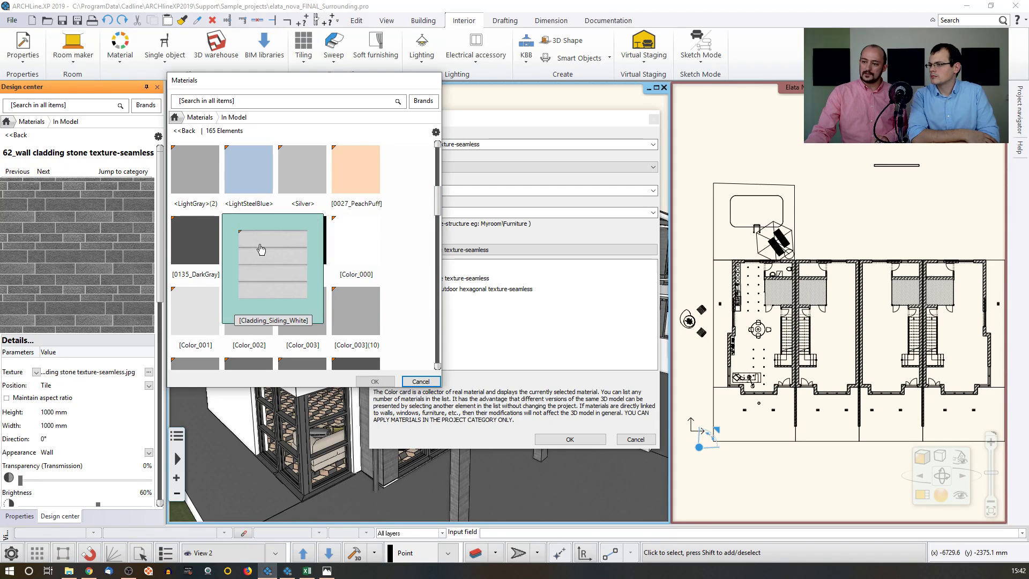
{"action": "left_click", "coordinate": [376, 382]}
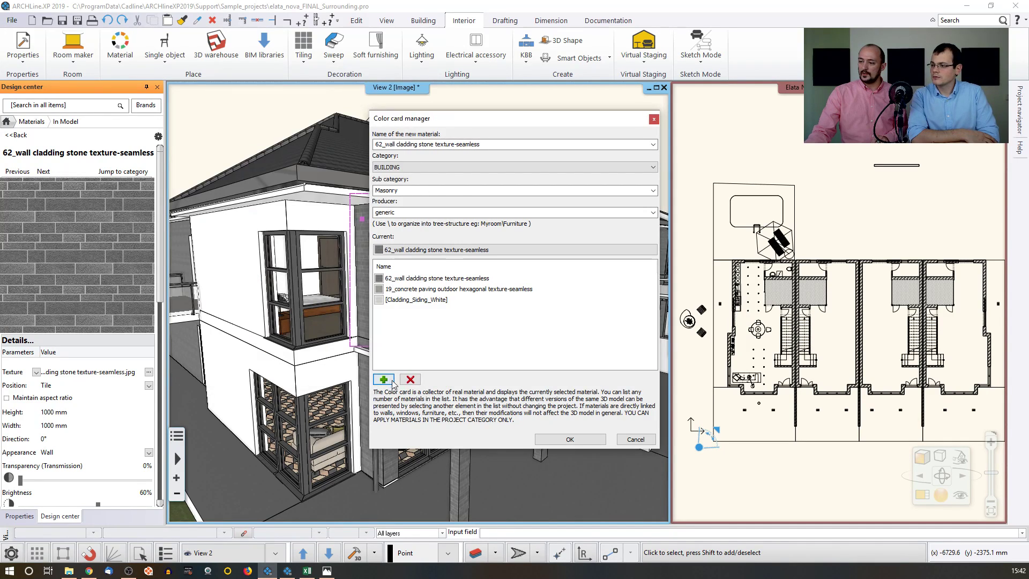
- Add the Brick3 and [Color_000] materials to the Color card and save it
{"action": "left_click", "coordinate": [385, 386]}
{"action": "left_click_drag", "start_coordinate": [438, 177], "coordinate": [439, 243]}
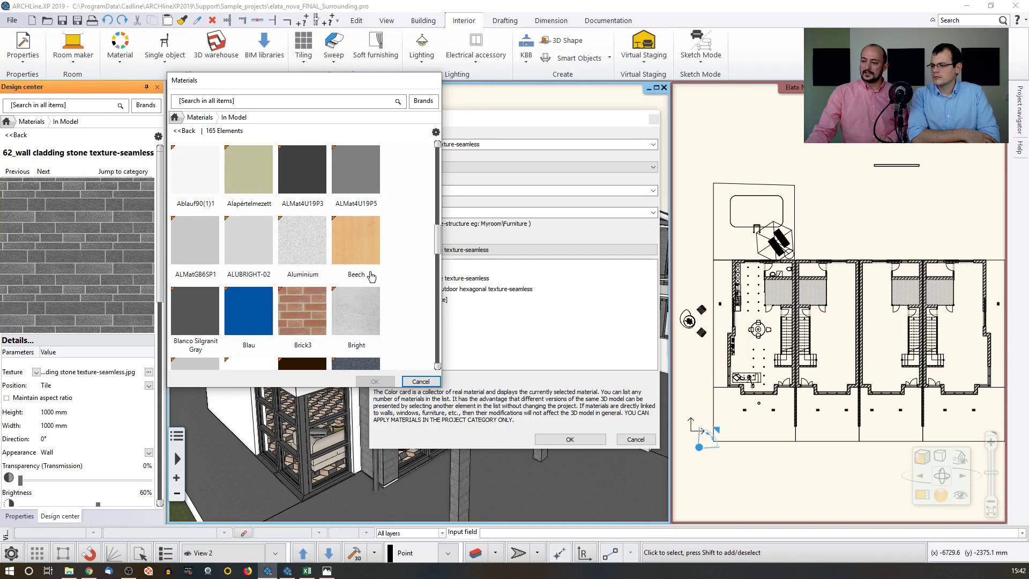
{"action": "left_click", "coordinate": [302, 314]}
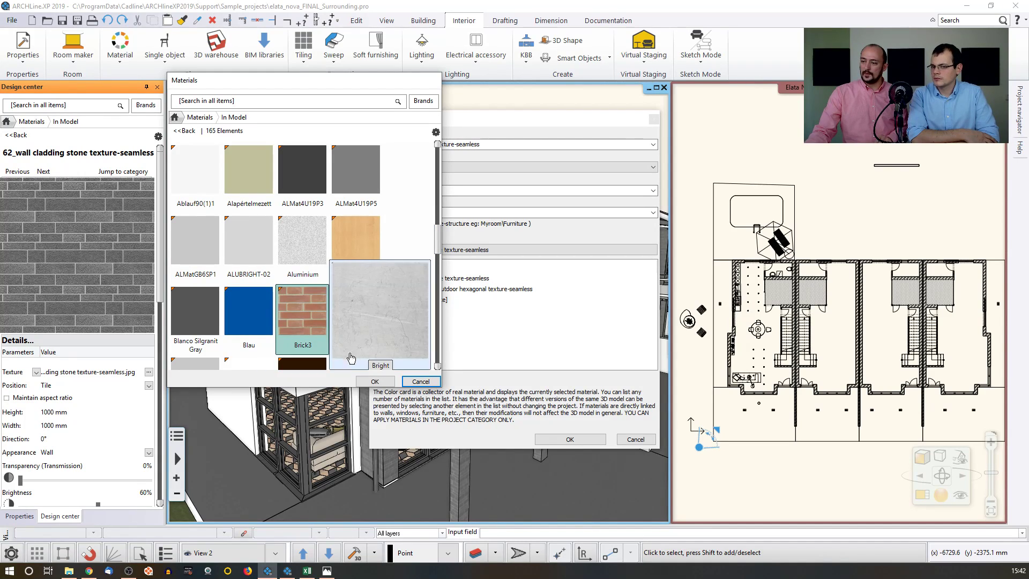
{"action": "left_click", "coordinate": [373, 381]}
{"action": "left_click", "coordinate": [384, 380]}
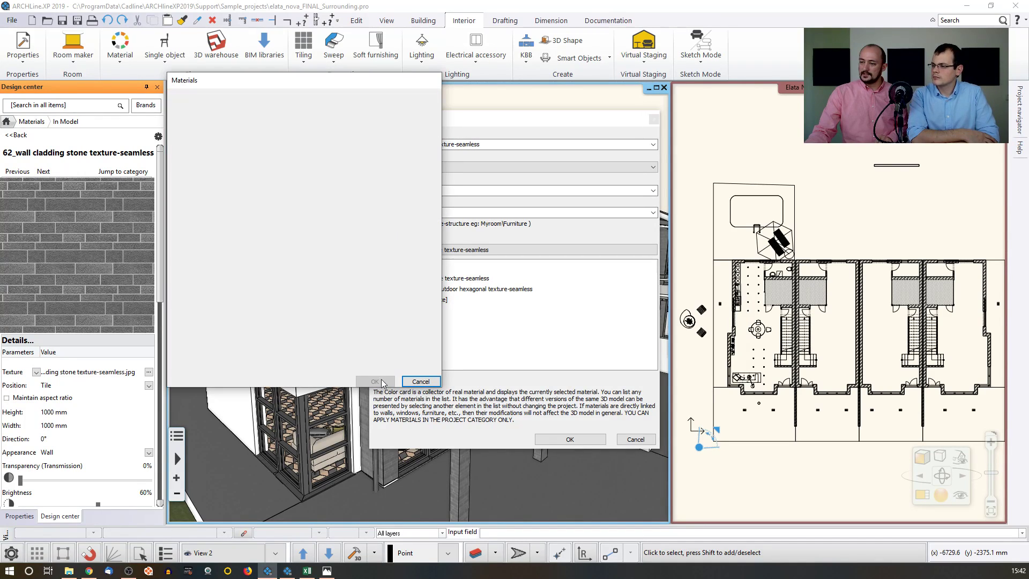
{"action": "left_click_drag", "start_coordinate": [437, 170], "coordinate": [437, 209]}
{"action": "left_click", "coordinate": [361, 261]}
{"action": "left_click", "coordinate": [375, 381]}
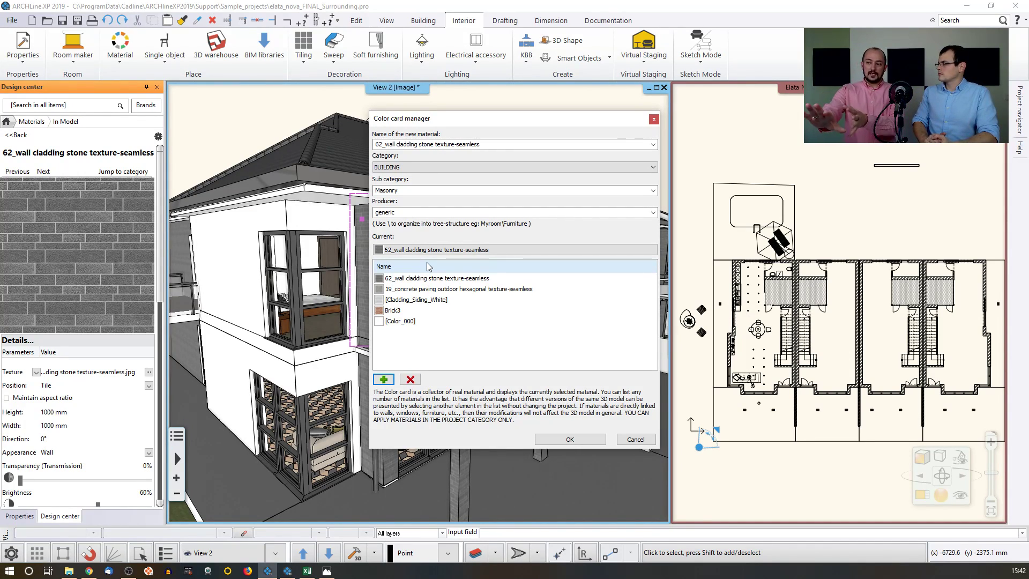
{"action": "left_click", "coordinate": [552, 438]}
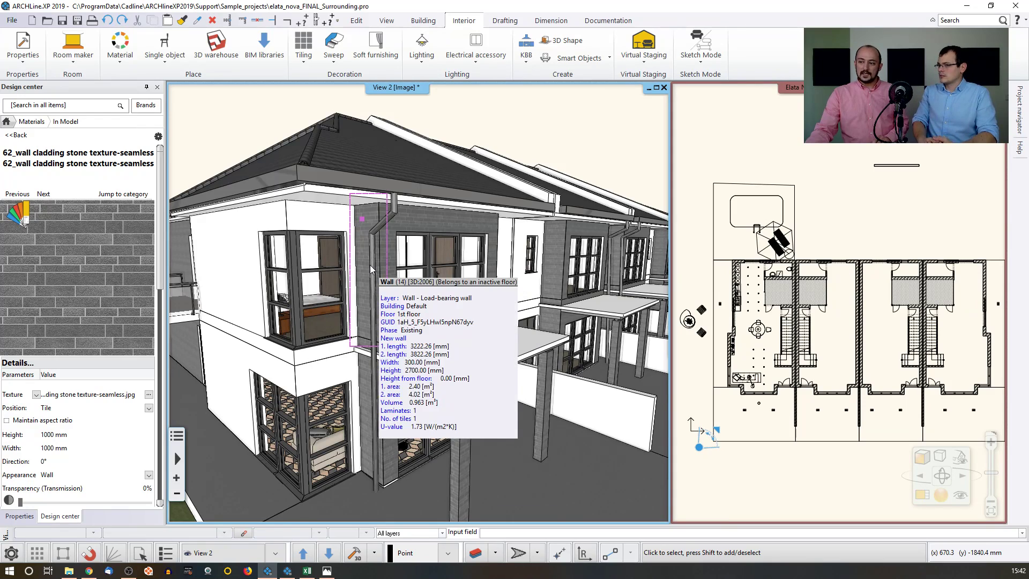
{"action": "mouse_move", "coordinate": [368, 261]}
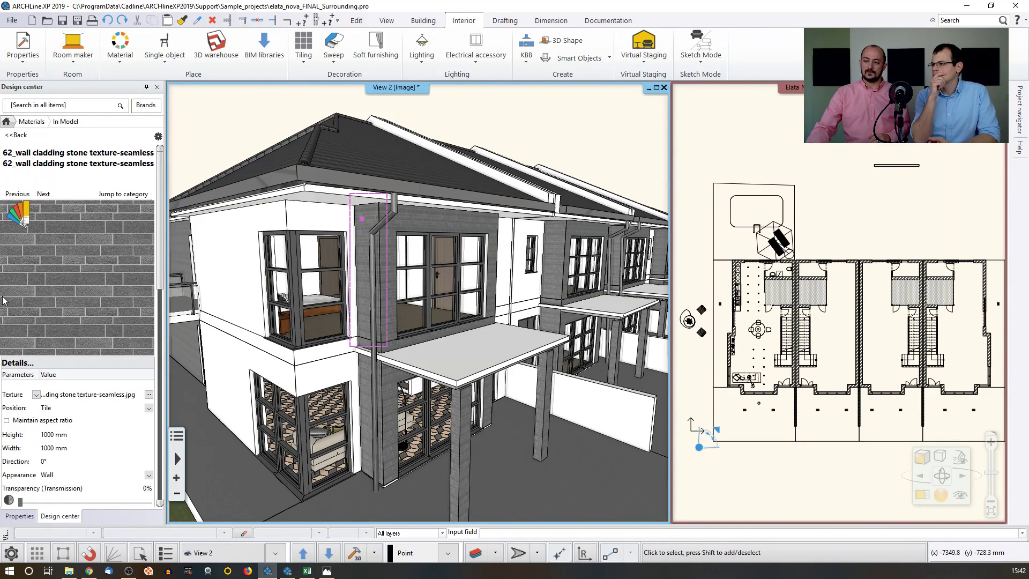
- Try the 19_concrete paving outdoor hexagonal variant of the wall cladding's Color card on the house, and return to 62_wall cladding stone texture-seamless
{"action": "left_click", "coordinate": [18, 224]}
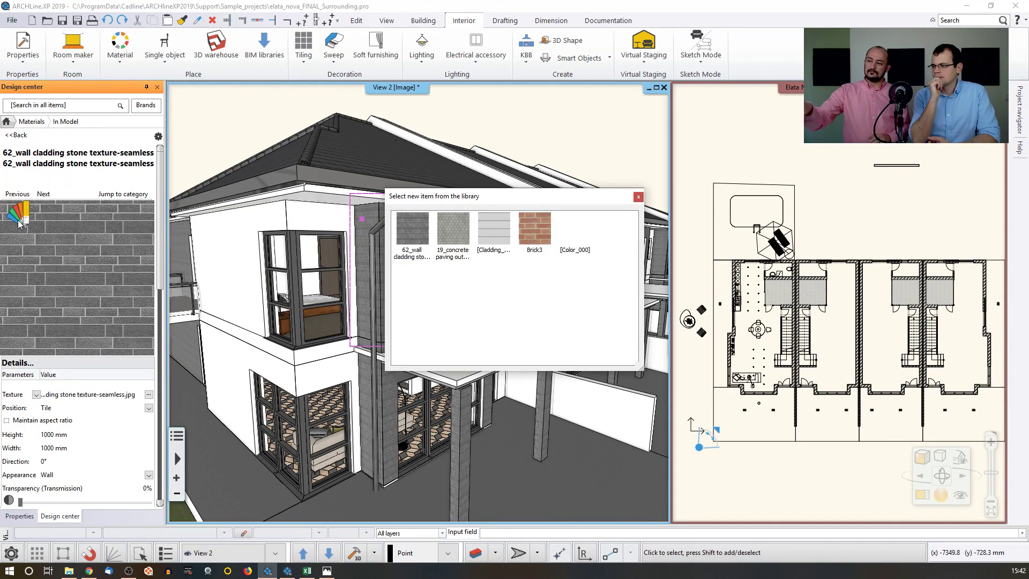
{"action": "left_click_drag", "start_coordinate": [508, 208], "coordinate": [853, 171]}
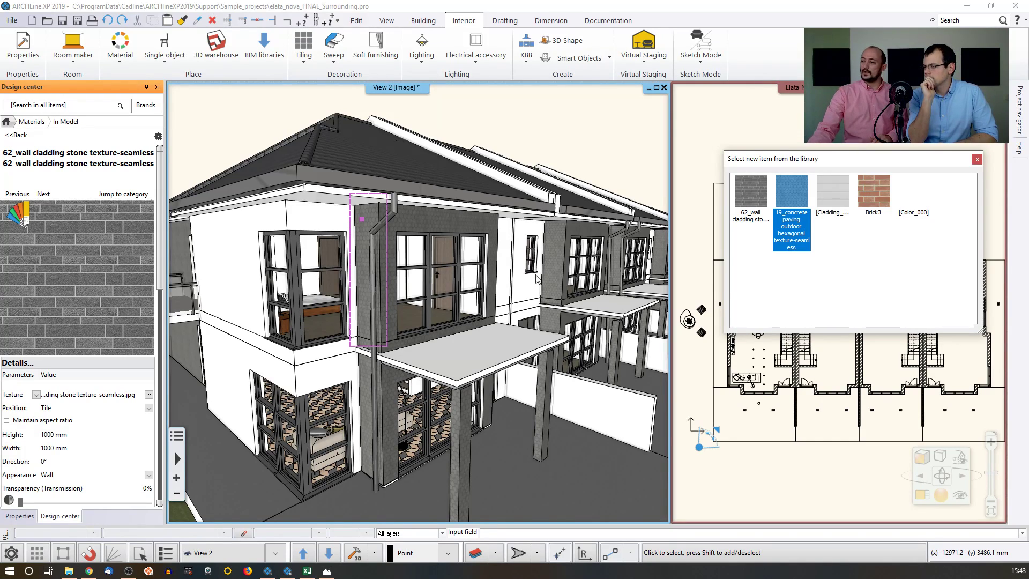
{"action": "left_click", "coordinate": [834, 221]}
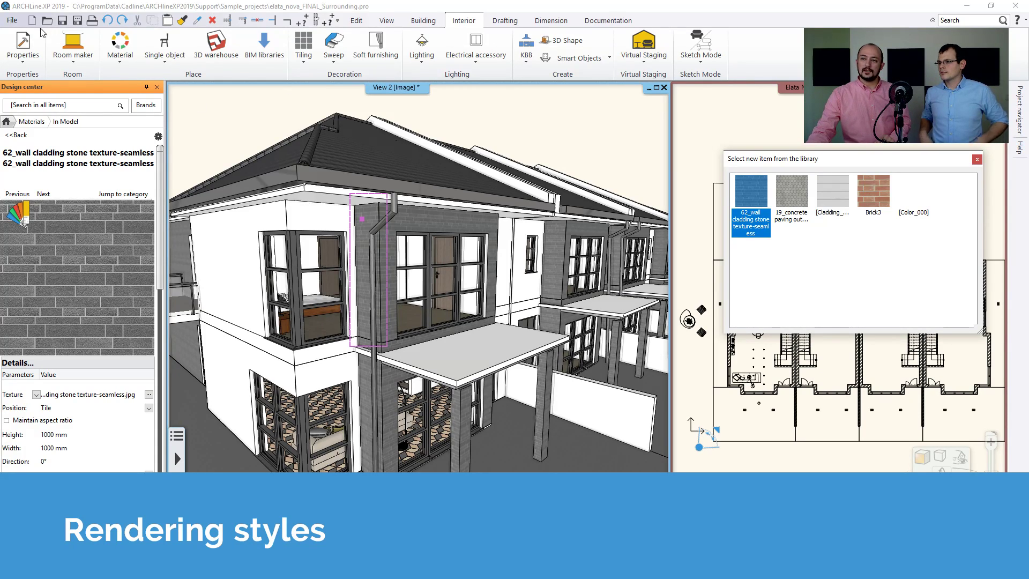
{"action": "left_click", "coordinate": [978, 159]}
- Open the recent project 1_Rendering_eDesign_Shop_START.pro without saving the current one, and make its 3D view the main view
{"action": "left_click", "coordinate": [12, 21]}
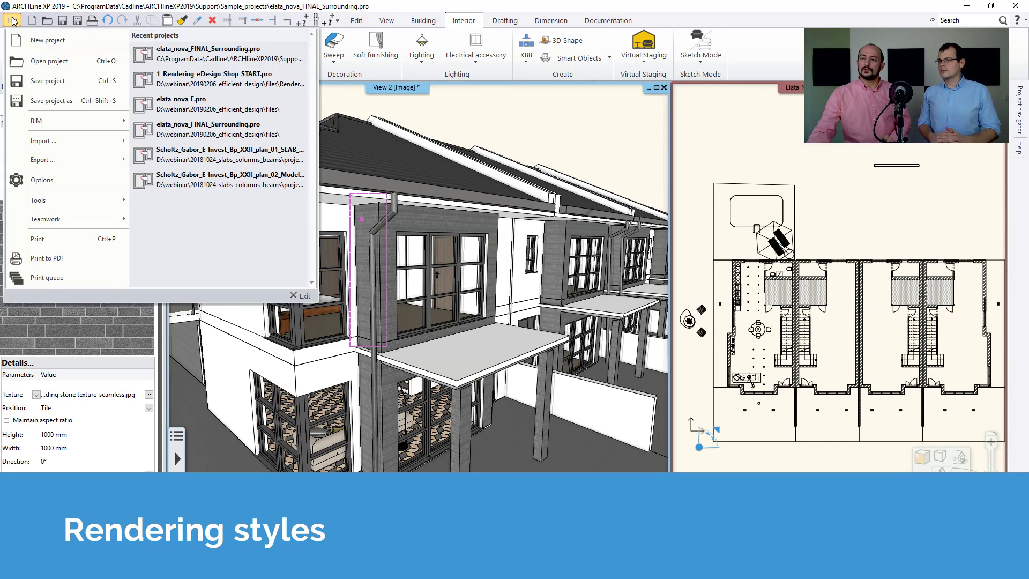
{"action": "left_click", "coordinate": [190, 83]}
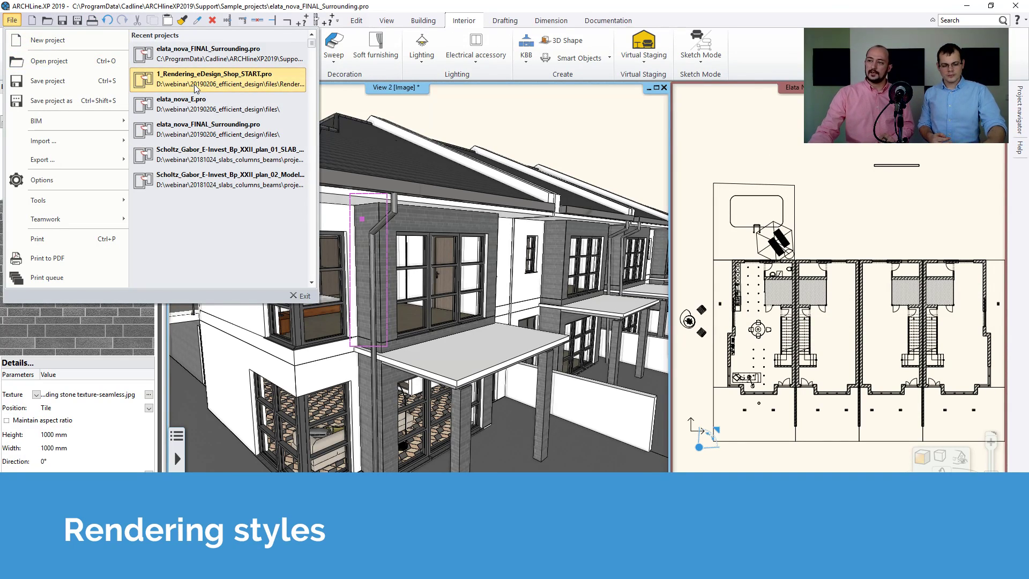
{"action": "left_click", "coordinate": [448, 419]}
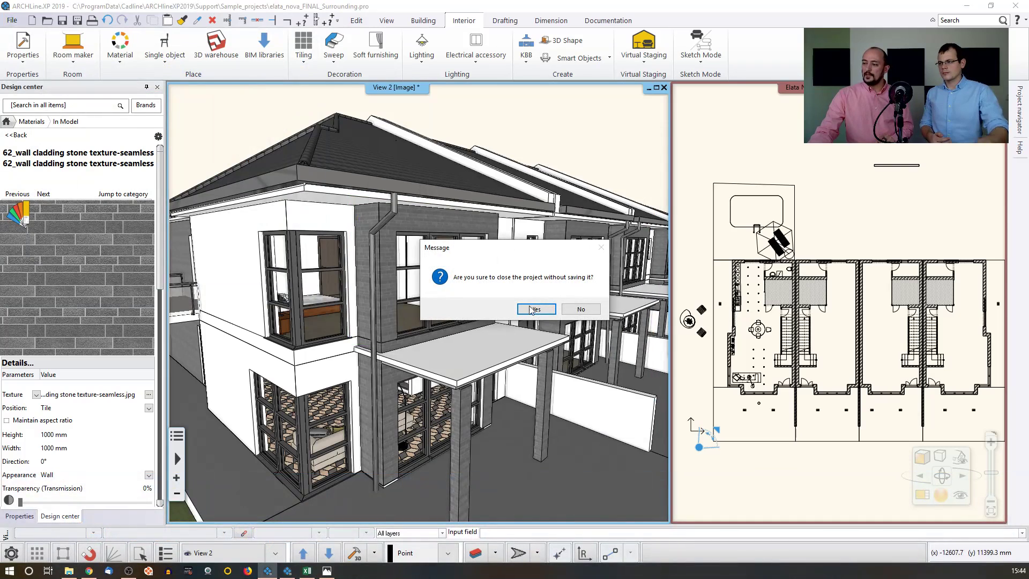
{"action": "left_click", "coordinate": [536, 310]}
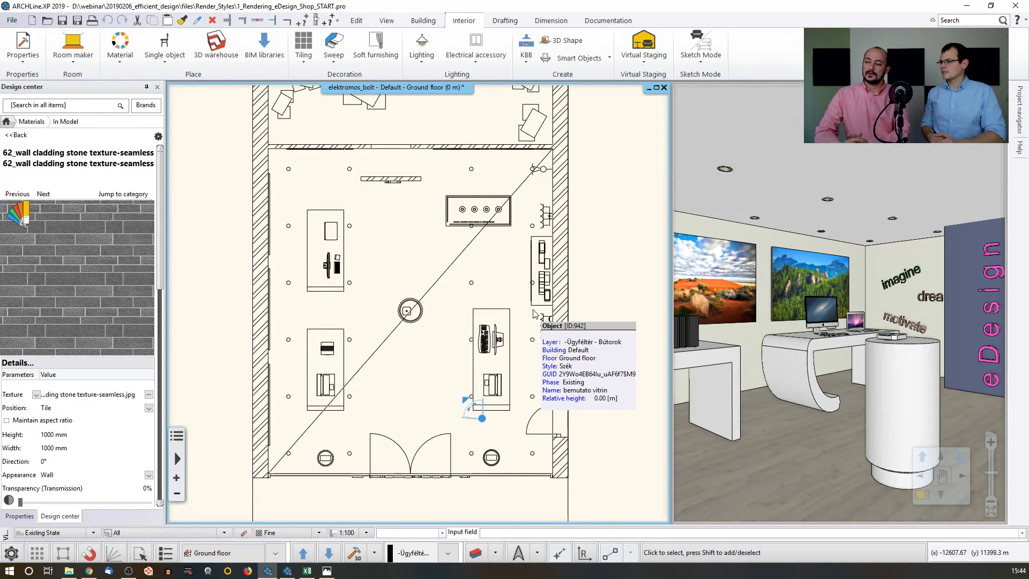
{"action": "left_click", "coordinate": [839, 194]}
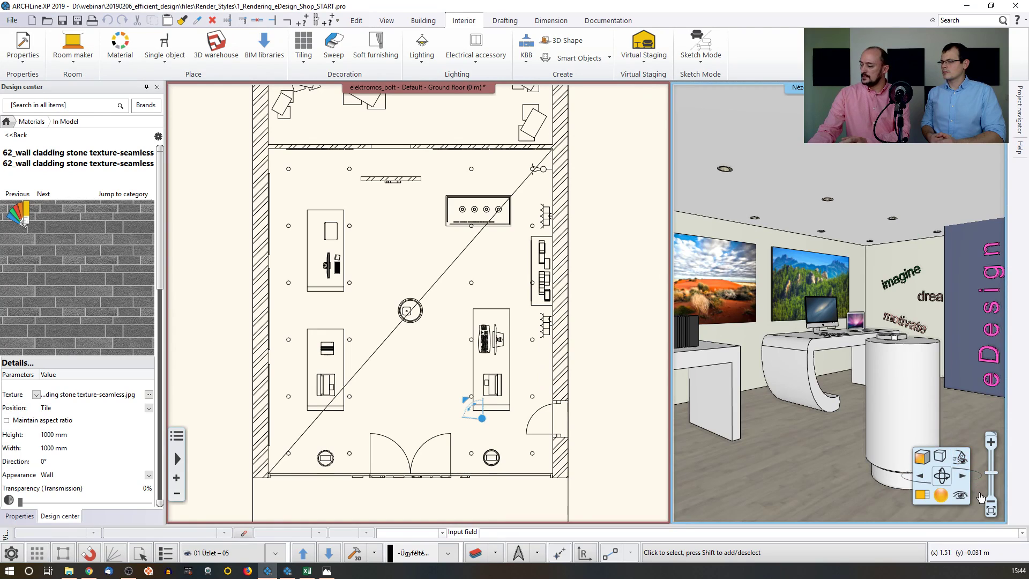
{"action": "left_click", "coordinate": [923, 495]}
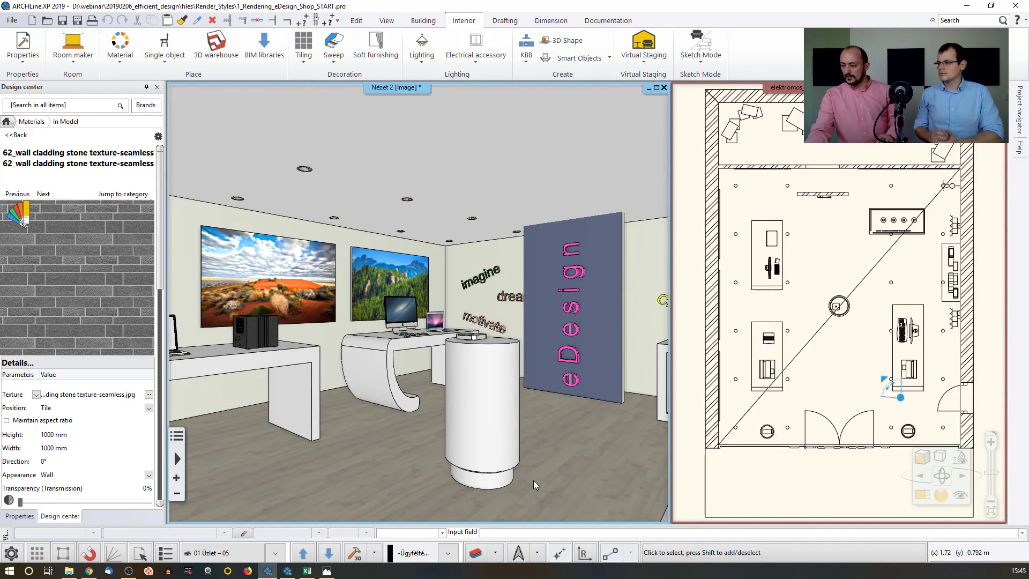
- Start an integrated real-time draft rendering of the shop, and make the 3D view the active main view
{"action": "left_click", "coordinate": [944, 501]}
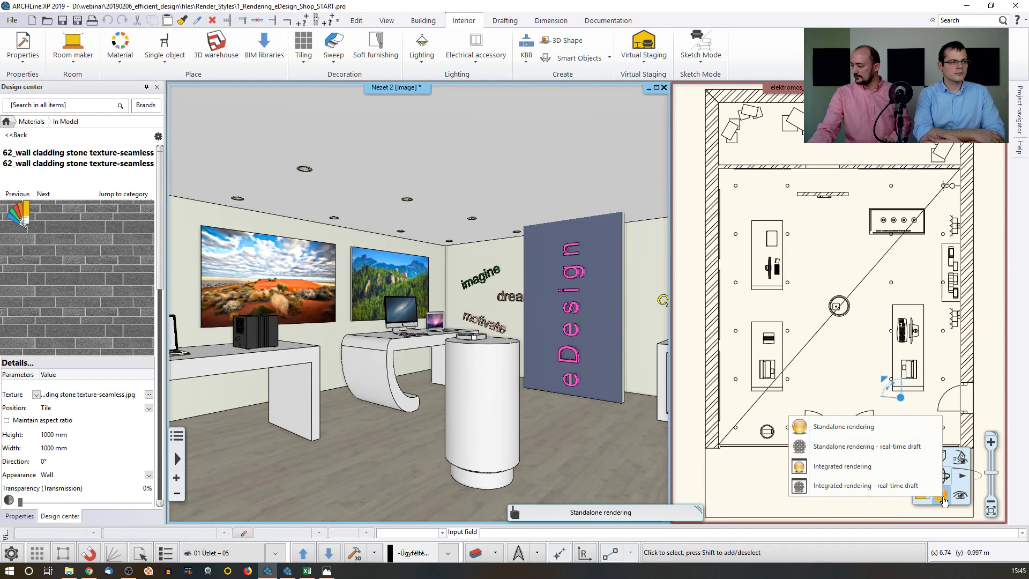
{"action": "left_click", "coordinate": [856, 486]}
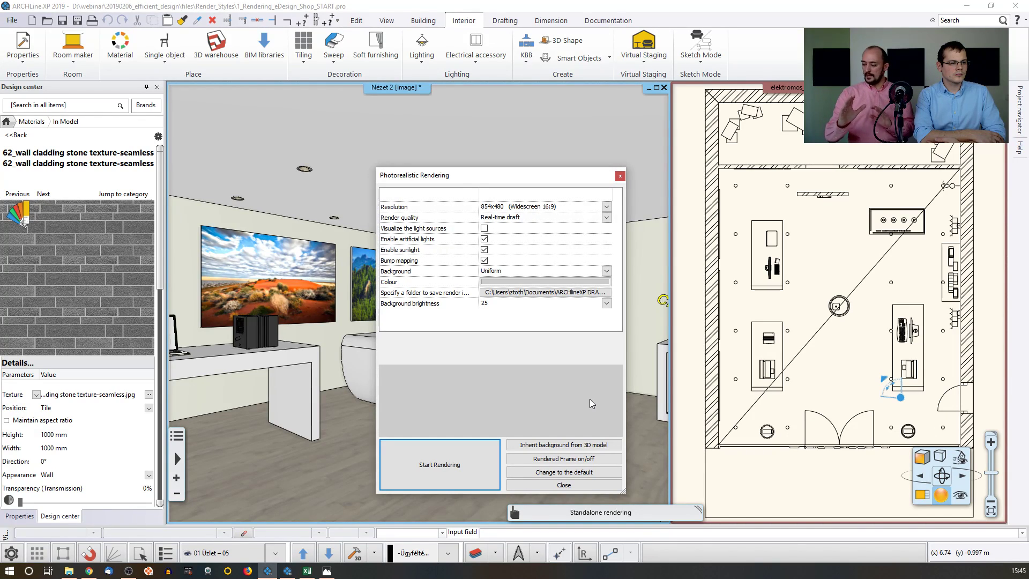
{"action": "left_click", "coordinate": [440, 464]}
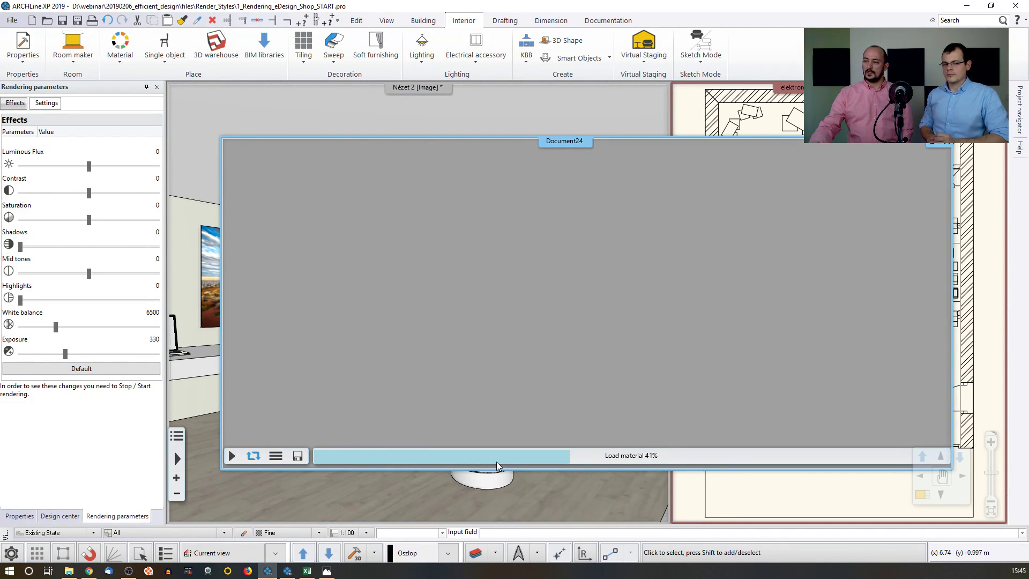
{"action": "left_click", "coordinate": [478, 121]}
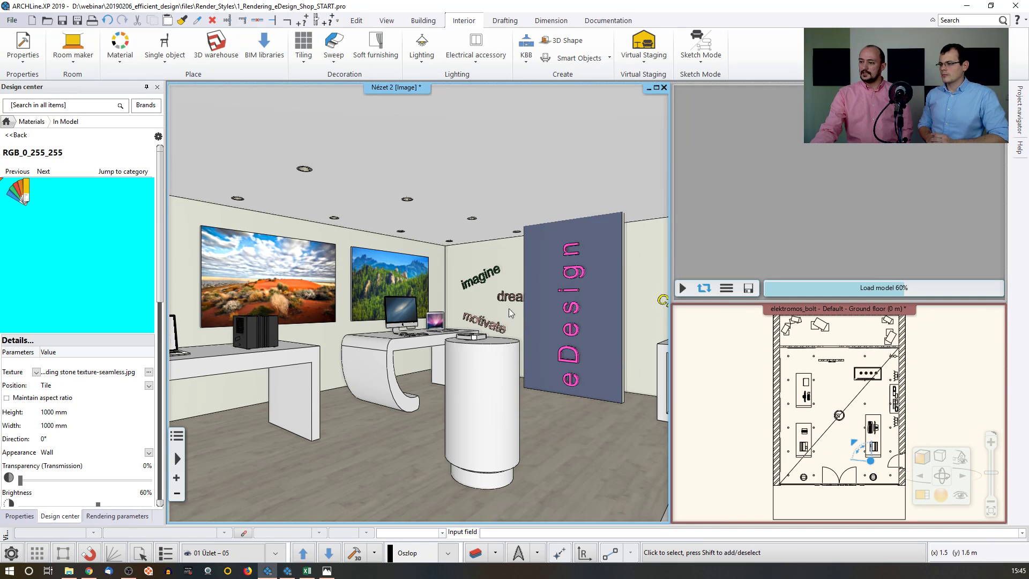
- Look up the material of the shop floor and its details in the Design center
{"action": "left_click", "coordinate": [11, 131]}
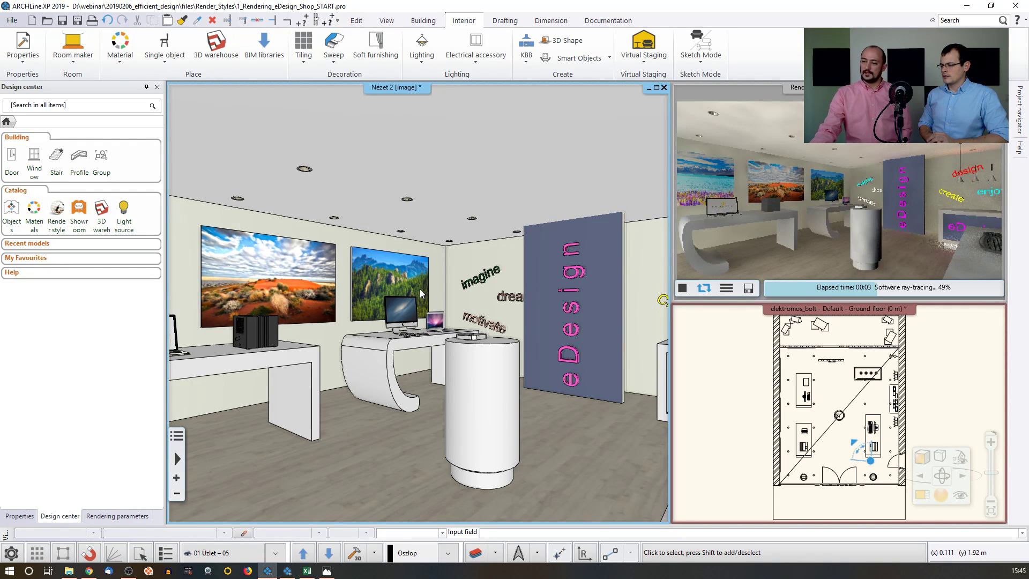
{"action": "mouse_move", "coordinate": [456, 265]}
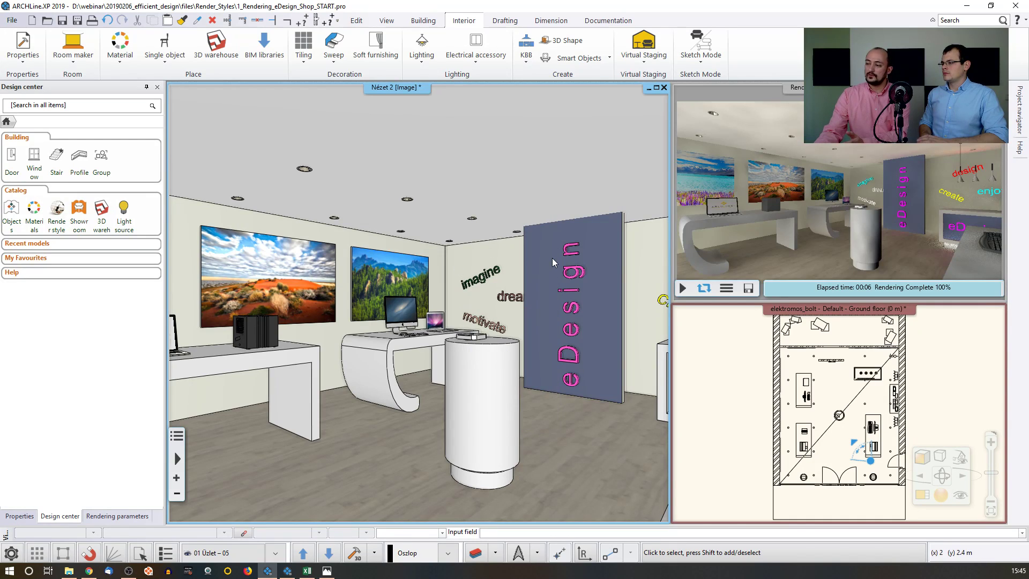
{"action": "right_click", "coordinate": [404, 452]}
{"action": "mouse_move", "coordinate": [453, 357]}
{"action": "left_click", "coordinate": [461, 268]}
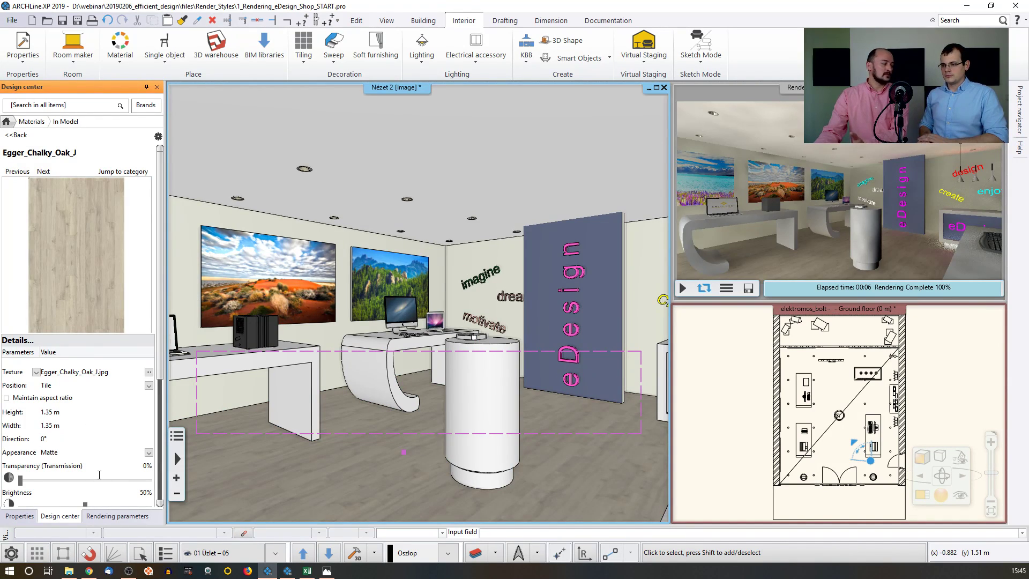
- Open the Render styles catalog in the Design center and apply the Ceiling style to the shop's ceiling
{"action": "left_click", "coordinate": [17, 135]}
{"action": "left_click", "coordinate": [6, 123]}
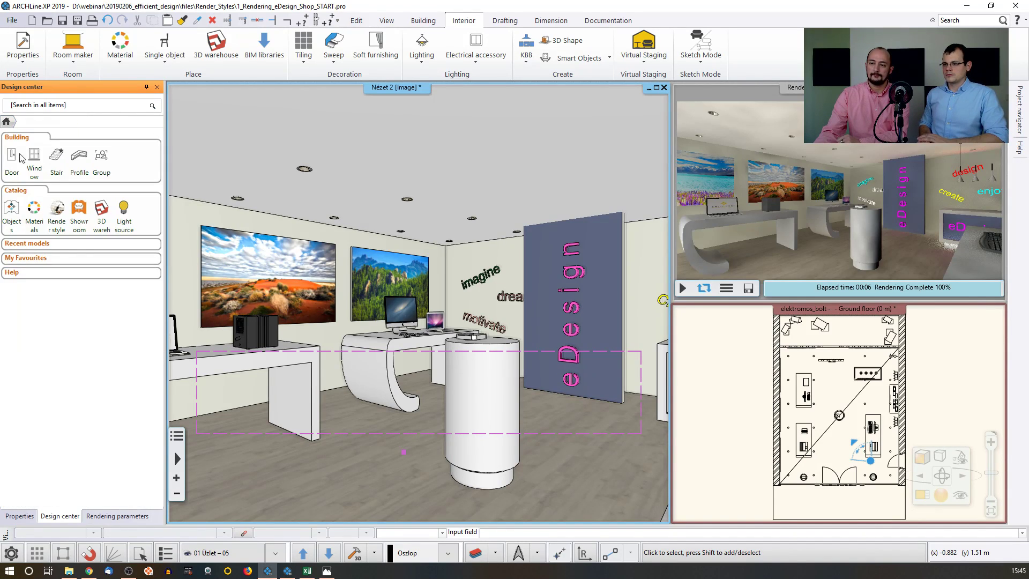
{"action": "left_click", "coordinate": [58, 209]}
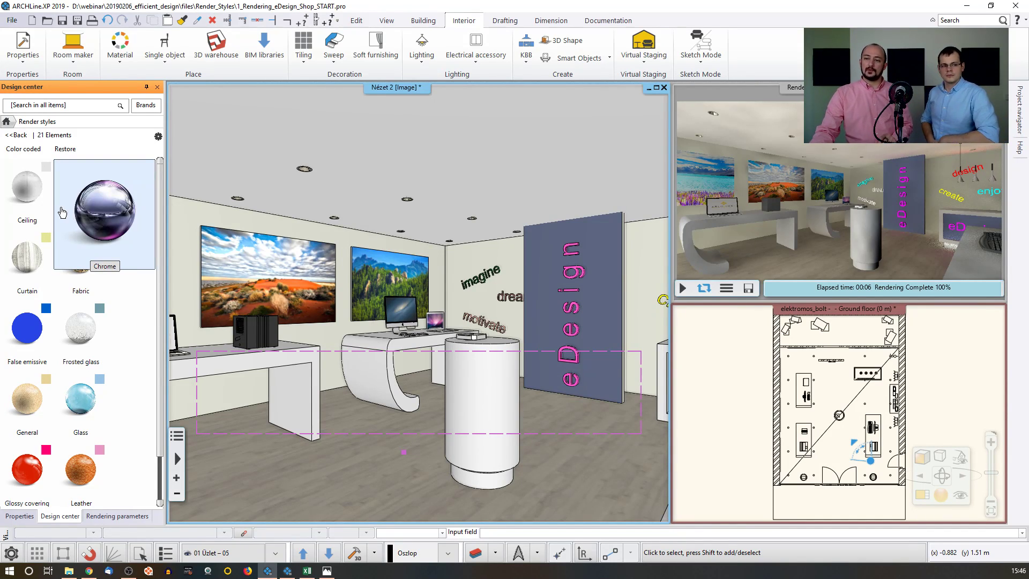
{"action": "mouse_move", "coordinate": [33, 202]}
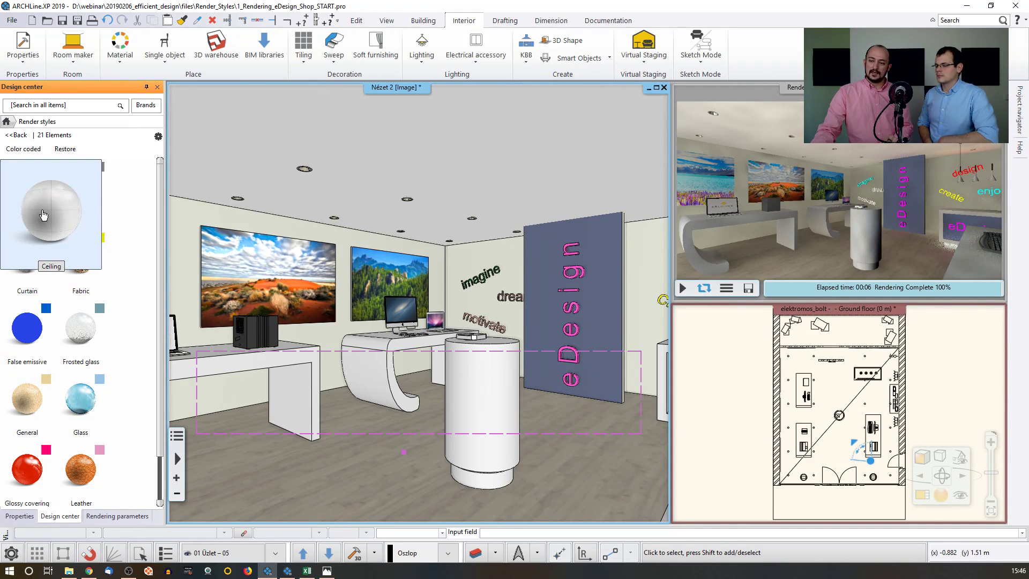
{"action": "left_click", "coordinate": [44, 216]}
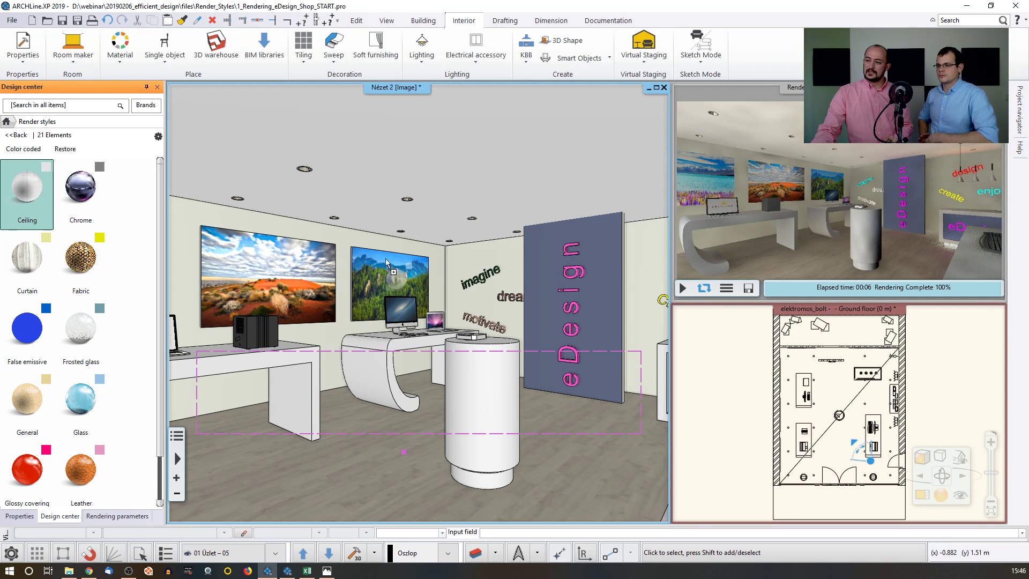
{"action": "left_click", "coordinate": [536, 191]}
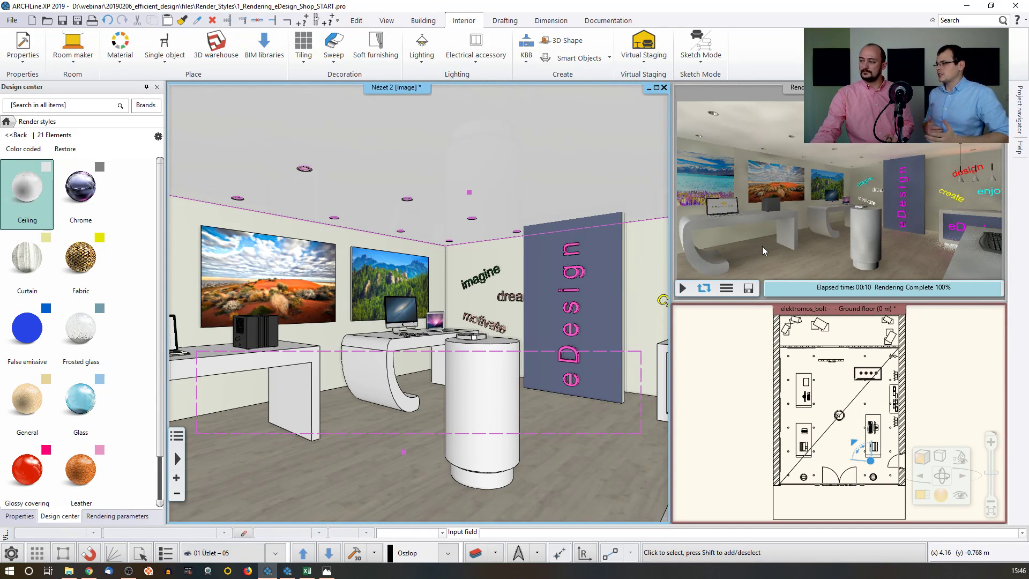
- Try the Glossy covering and Marble render styles on the shop floor
{"action": "scroll", "coordinate": [163, 231], "scroll_direction": "down", "scroll_amount": 2}
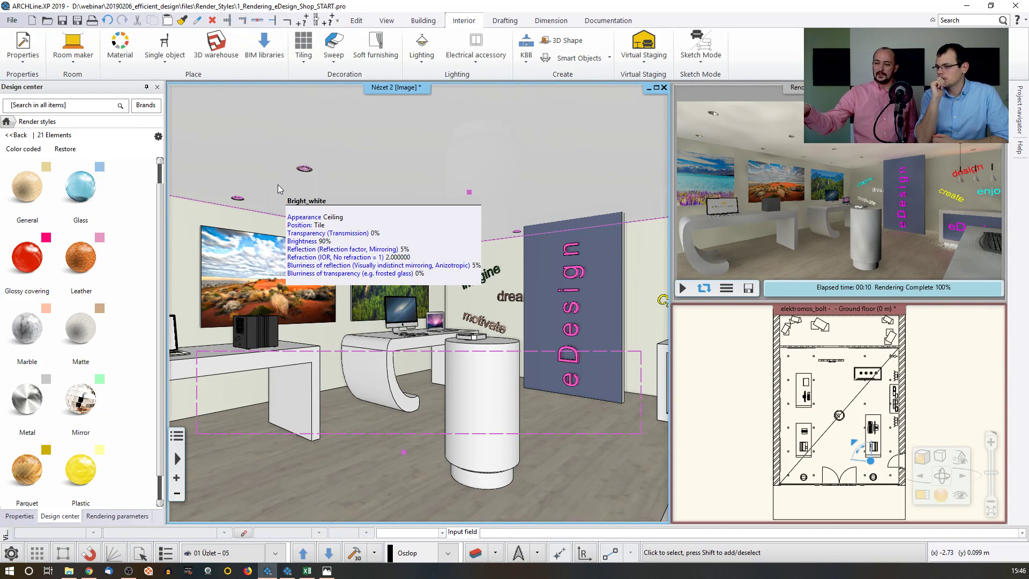
{"action": "mouse_move", "coordinate": [73, 287]}
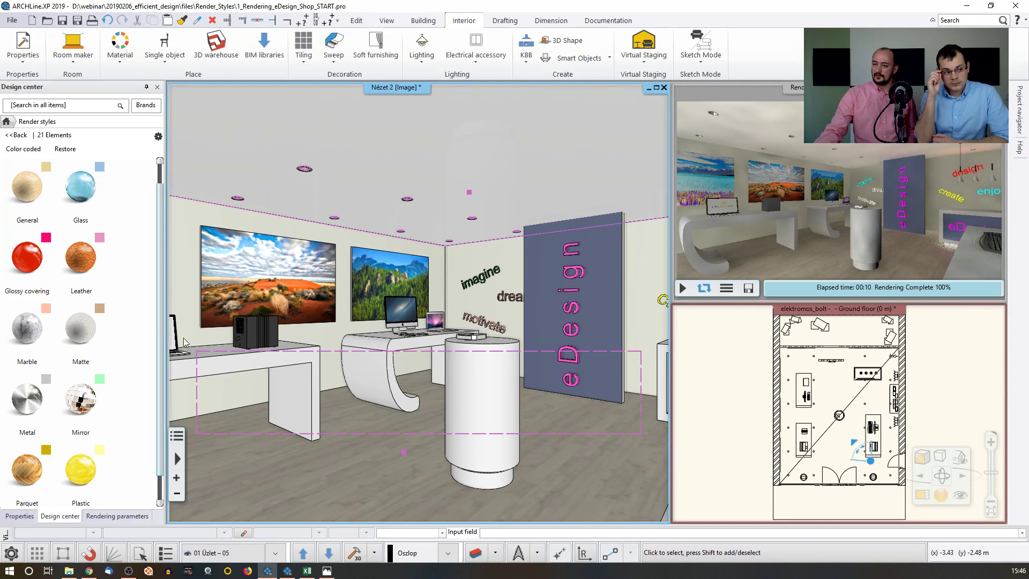
{"action": "mouse_move", "coordinate": [32, 277]}
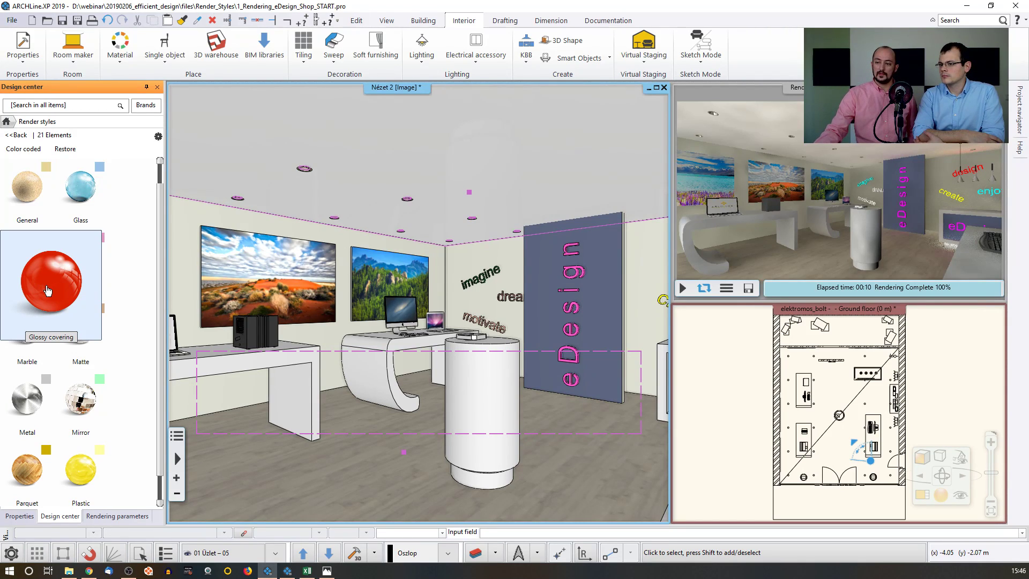
{"action": "mouse_move", "coordinate": [47, 290]}
{"action": "left_mouse_down"}
{"action": "mouse_move", "coordinate": [44, 279]}
{"action": "mouse_move", "coordinate": [192, 396]}
{"action": "mouse_move", "coordinate": [407, 460]}
{"action": "left_mouse_up"}
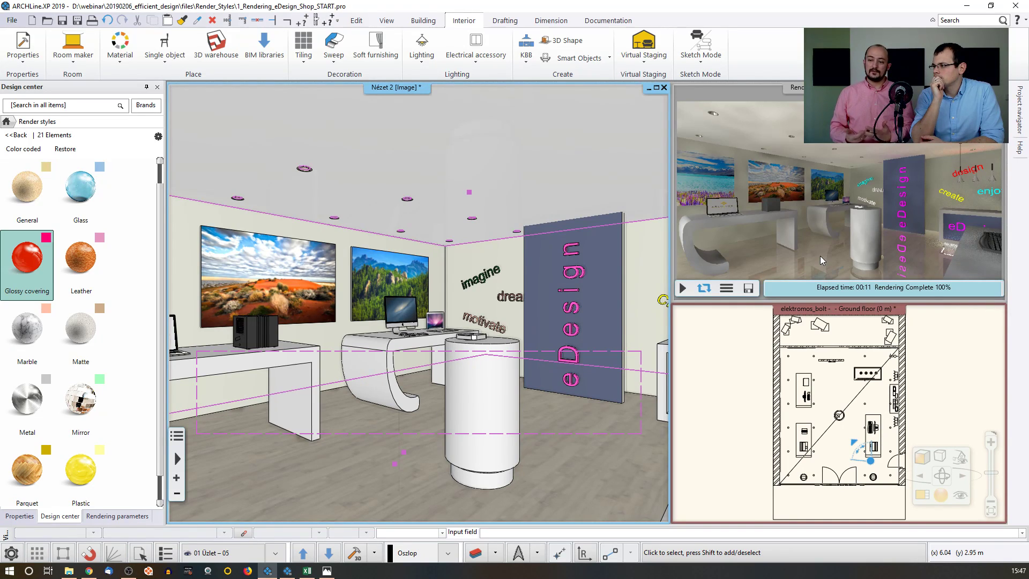
{"action": "mouse_move", "coordinate": [40, 347]}
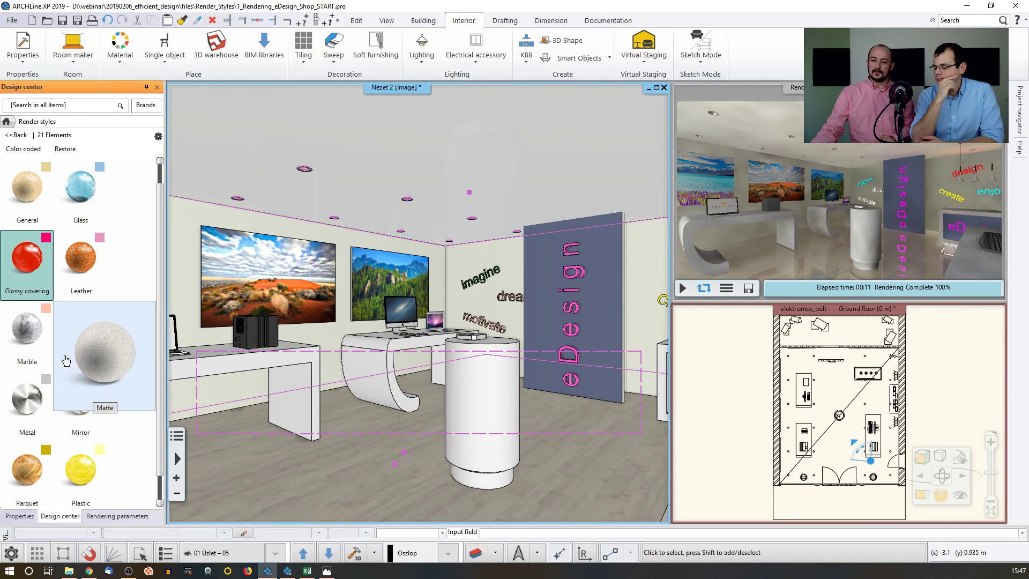
{"action": "left_click", "coordinate": [49, 354]}
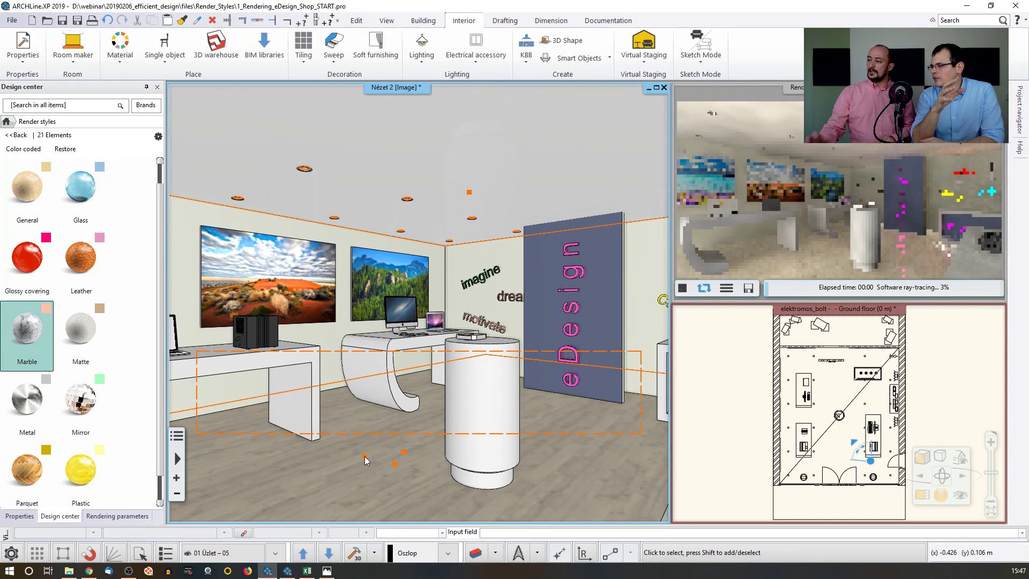
- Apply the Parquet render style to the shop floor, make the real-time rendering the main view, and clear the 3D view's selection
{"action": "left_click", "coordinate": [40, 477]}
{"action": "left_click", "coordinate": [378, 470]}
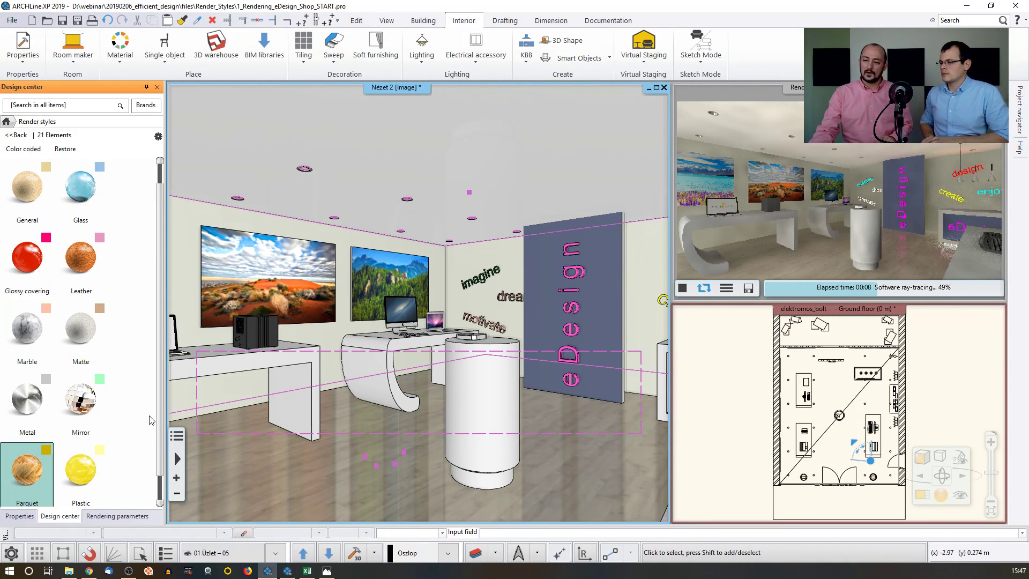
{"action": "left_click", "coordinate": [802, 234]}
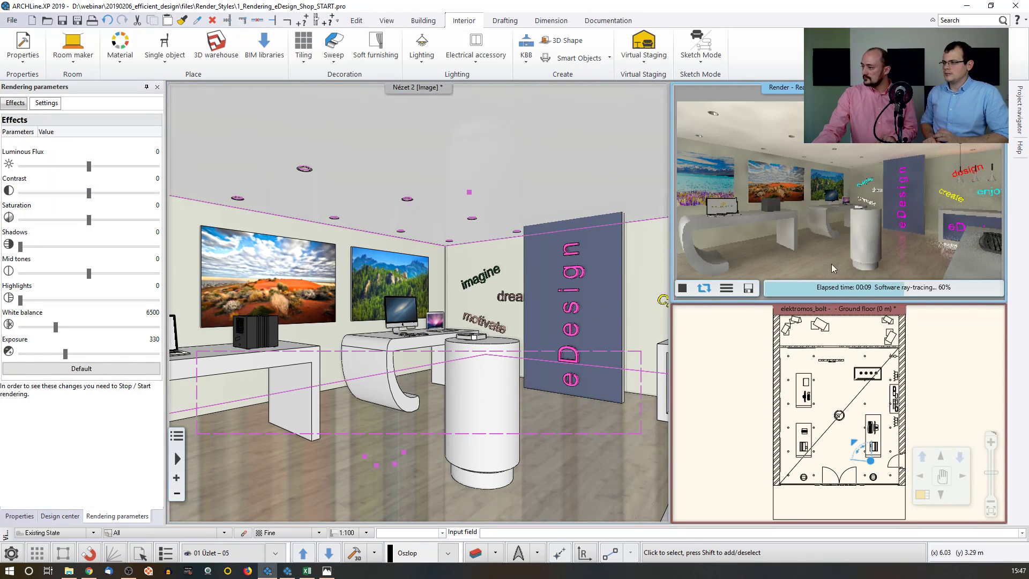
{"action": "left_click", "coordinate": [923, 495]}
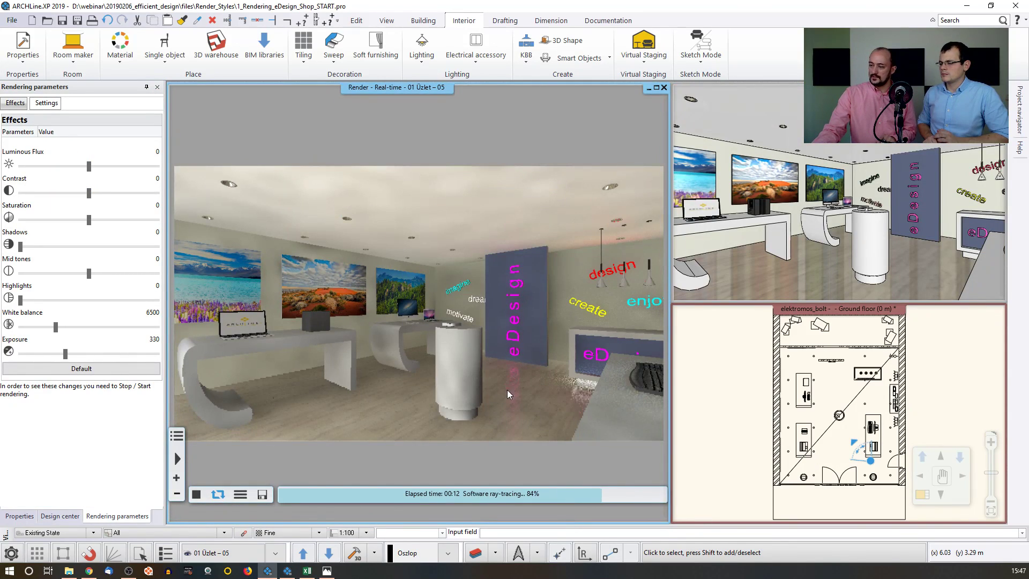
{"action": "left_click", "coordinate": [765, 242]}
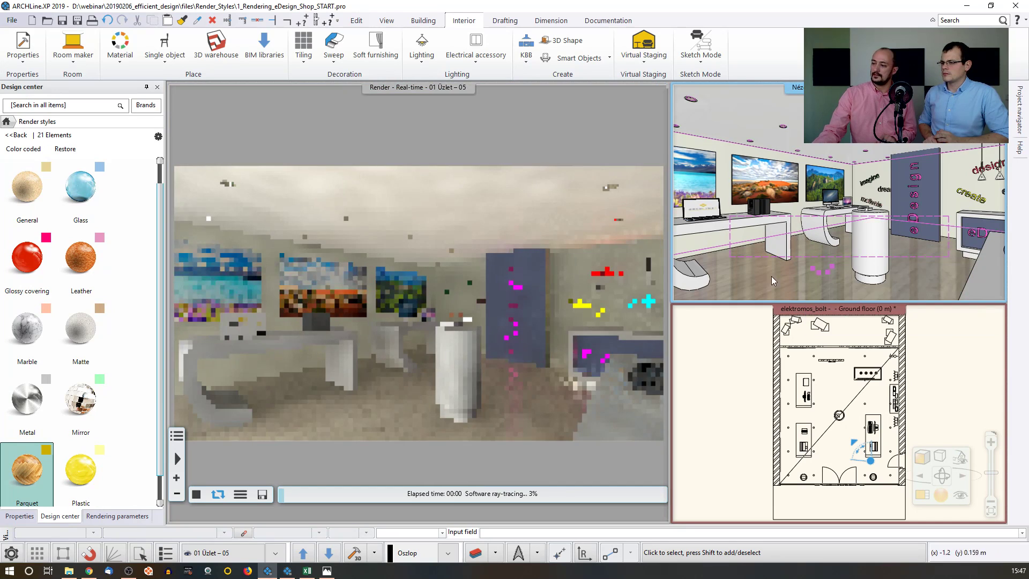
{"action": "key", "text": "Escape"}
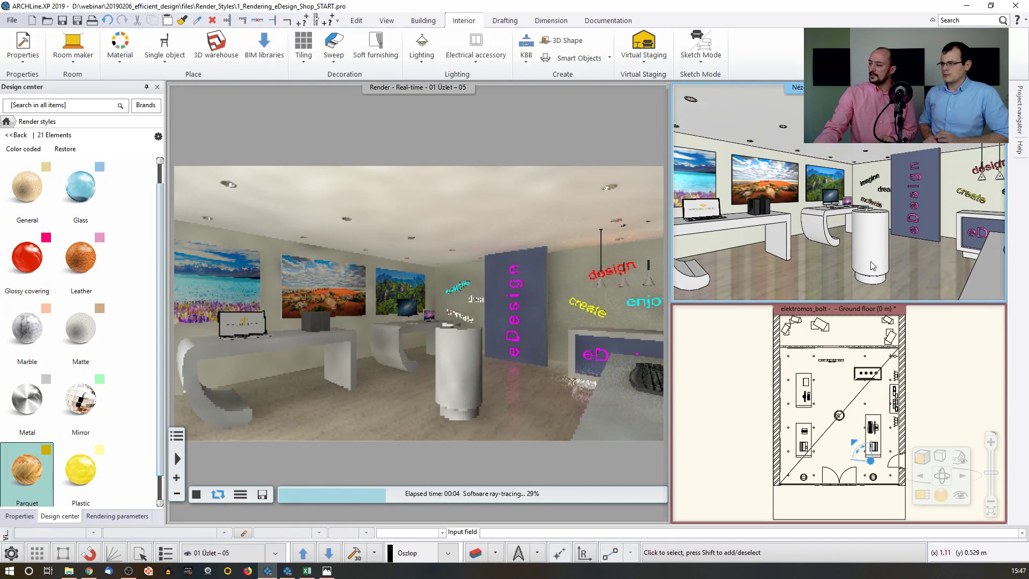
- Try the Glossy covering and Glass render styles on the white cylindrical stand, and apply Plastic to it
{"action": "mouse_move", "coordinate": [27, 257]}
{"action": "left_mouse_down"}
{"action": "mouse_move", "coordinate": [682, 303]}
{"action": "mouse_move", "coordinate": [846, 236]}
{"action": "mouse_move", "coordinate": [871, 245]}
{"action": "left_mouse_up"}
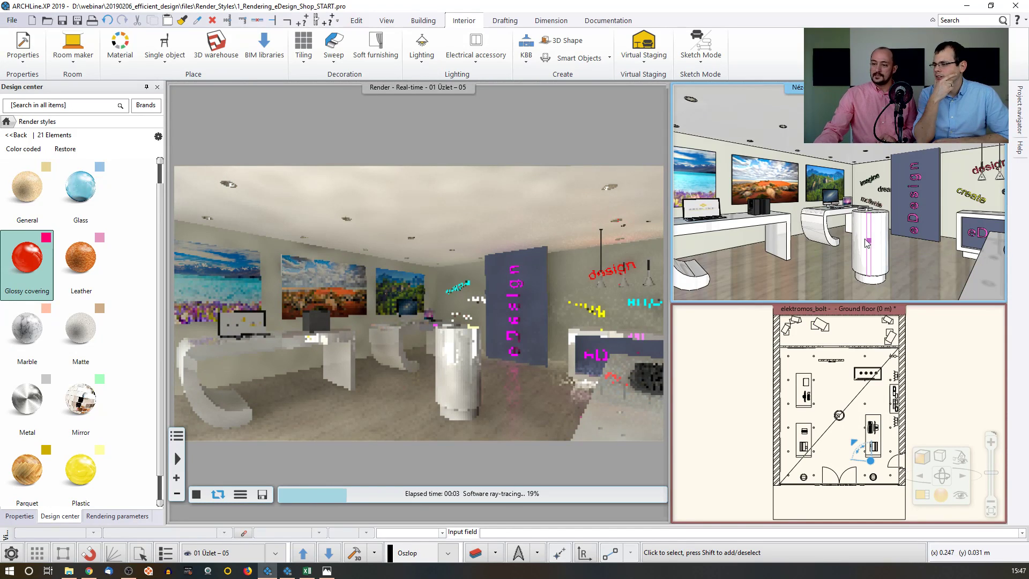
{"action": "left_click_drag", "start_coordinate": [80, 193], "coordinate": [868, 236]}
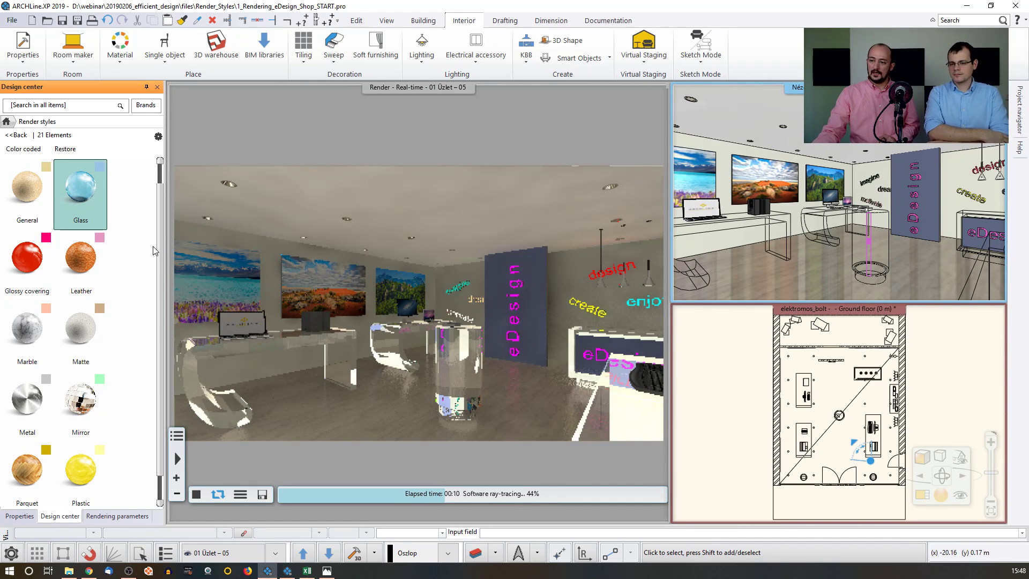
{"action": "left_click_drag", "start_coordinate": [160, 246], "coordinate": [160, 275]}
{"action": "left_click_drag", "start_coordinate": [90, 219], "coordinate": [877, 258]}
{"action": "left_click", "coordinate": [880, 253]}
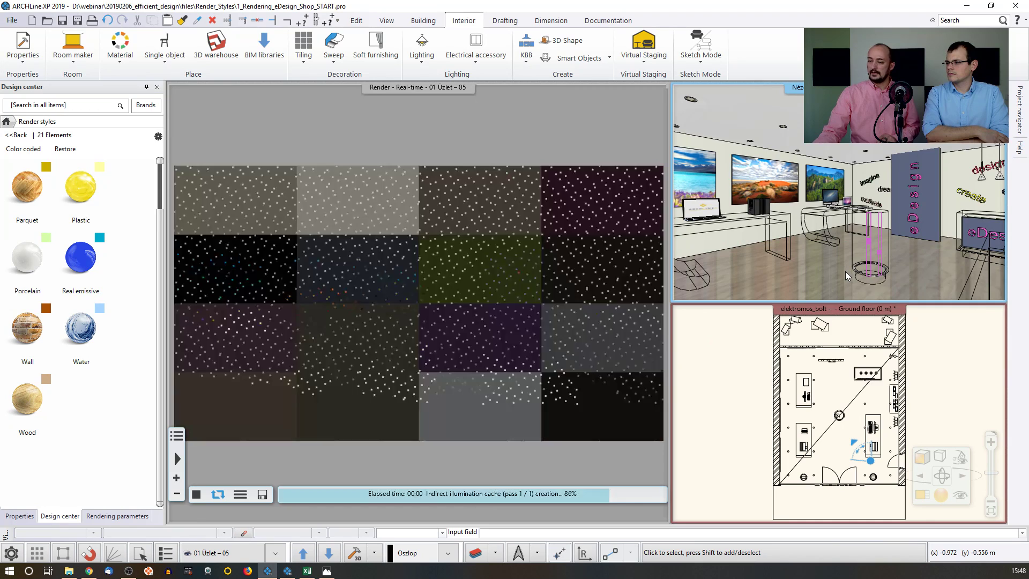
- Apply the Porcelain render style to the white cylindrical stand
{"action": "mouse_move", "coordinate": [40, 281]}
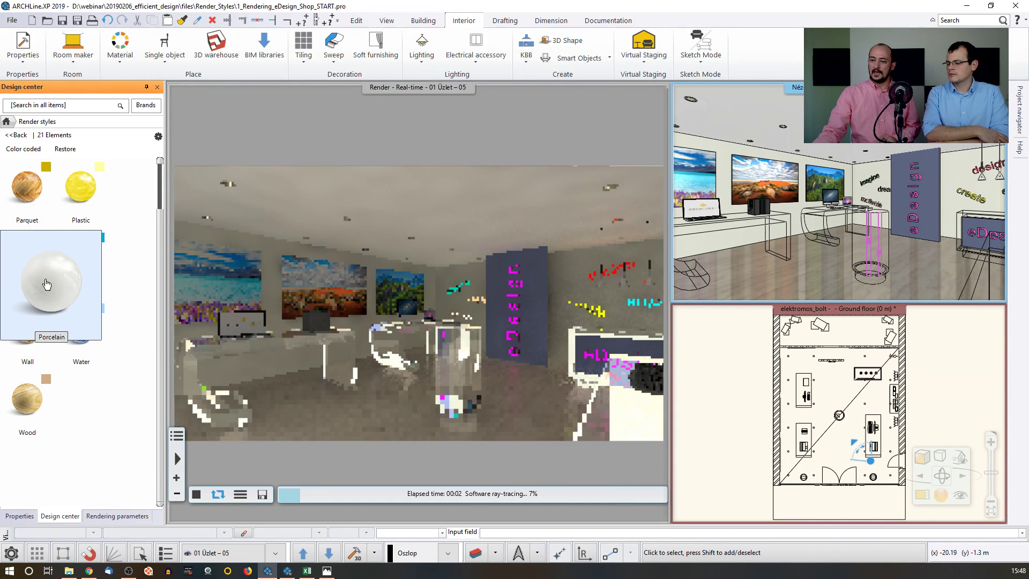
{"action": "left_click", "coordinate": [40, 281]}
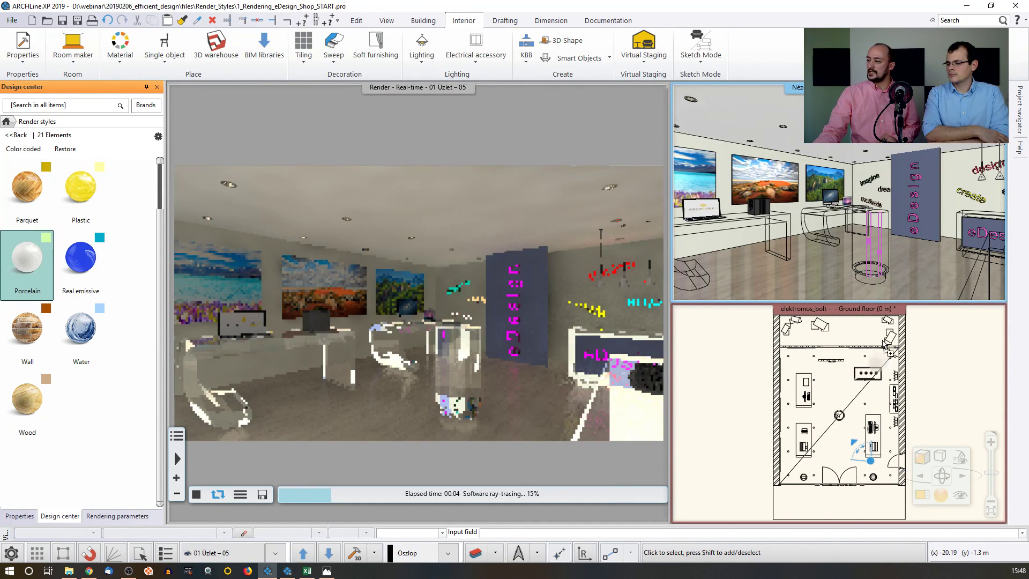
{"action": "left_click", "coordinate": [872, 245]}
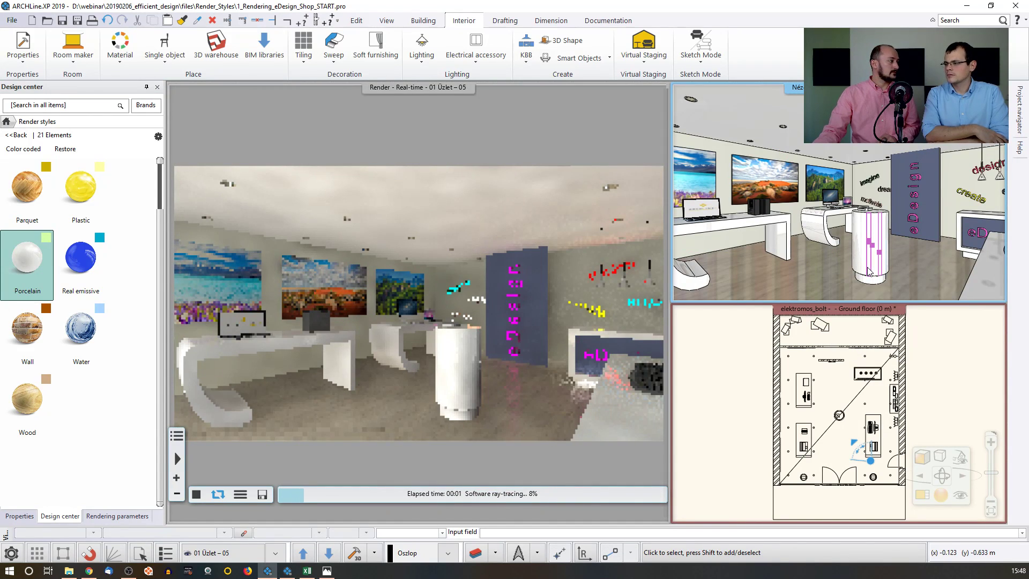
- Try the Frosted glass and General render styles on the blue eDesign panel
{"action": "scroll", "coordinate": [93, 351], "scroll_direction": "up", "scroll_amount": 5}
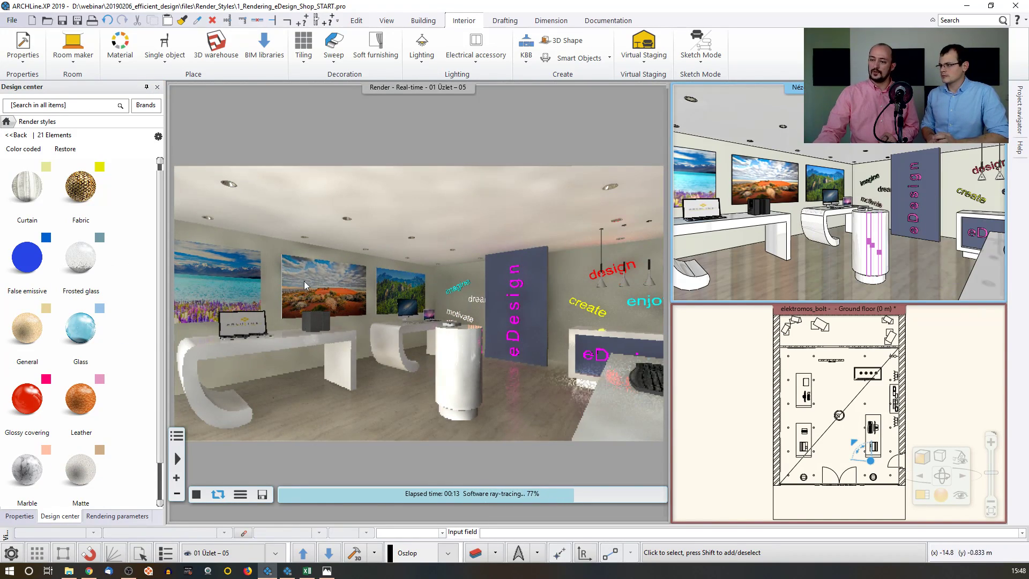
{"action": "left_click_drag", "start_coordinate": [81, 263], "coordinate": [926, 189]}
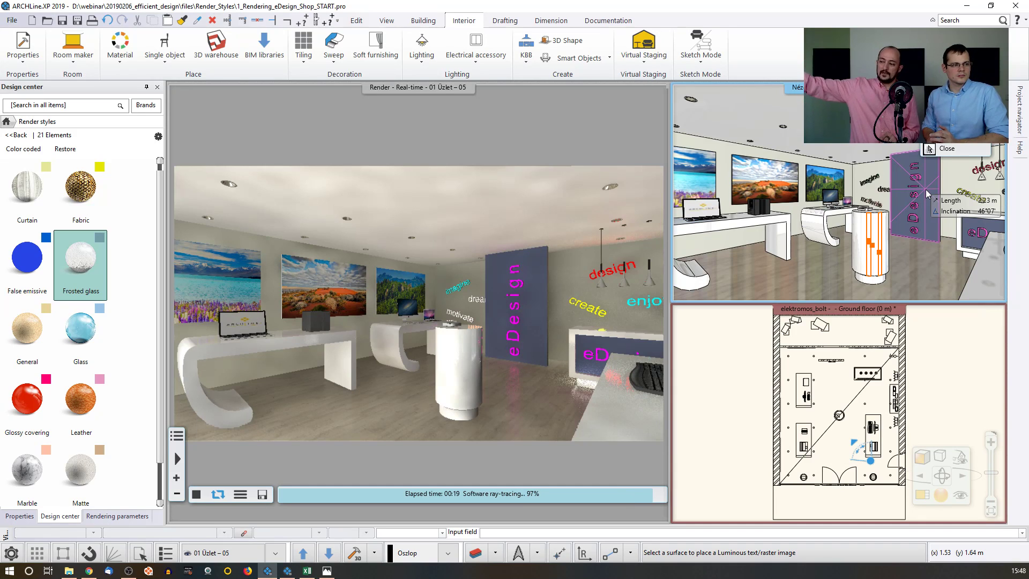
{"action": "left_click", "coordinate": [926, 188]}
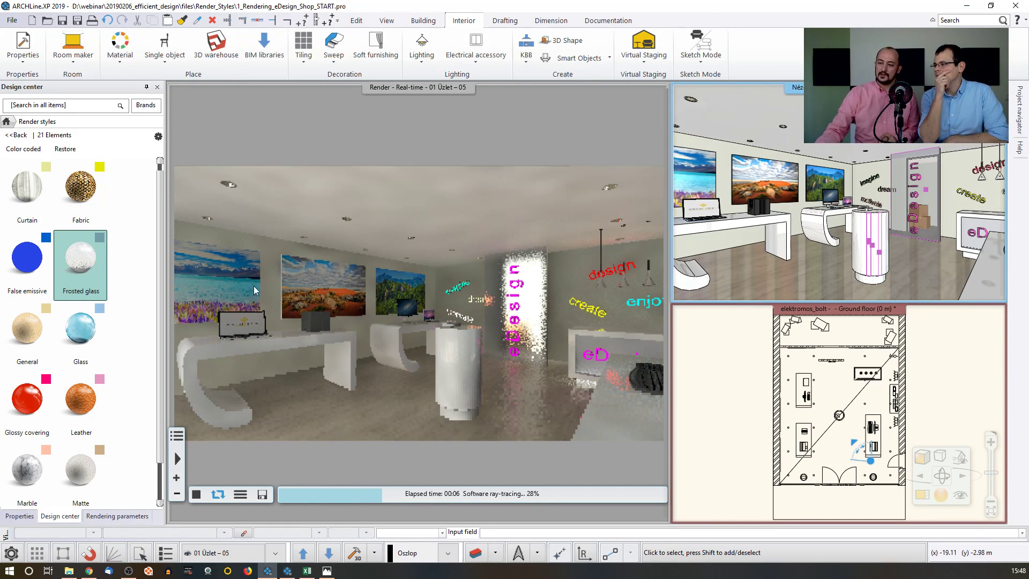
{"action": "mouse_move", "coordinate": [27, 330]}
{"action": "left_mouse_down"}
{"action": "mouse_move", "coordinate": [32, 338]}
{"action": "mouse_move", "coordinate": [700, 235]}
{"action": "mouse_move", "coordinate": [898, 219]}
{"action": "mouse_move", "coordinate": [923, 199]}
{"action": "left_mouse_up"}
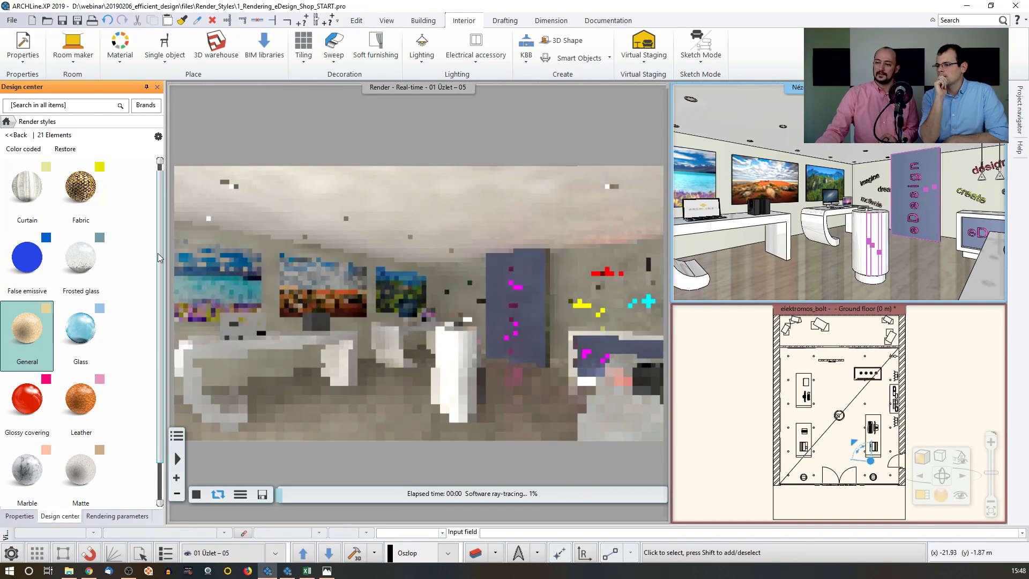
- Apply the Wall render style to the blue eDesign panel
{"action": "scroll", "coordinate": [154, 323], "scroll_direction": "down", "scroll_amount": 5}
{"action": "mouse_move", "coordinate": [27, 330]}
{"action": "left_mouse_down"}
{"action": "mouse_move", "coordinate": [629, 355]}
{"action": "mouse_move", "coordinate": [909, 201]}
{"action": "left_mouse_up"}
{"action": "left_click", "coordinate": [926, 211]}
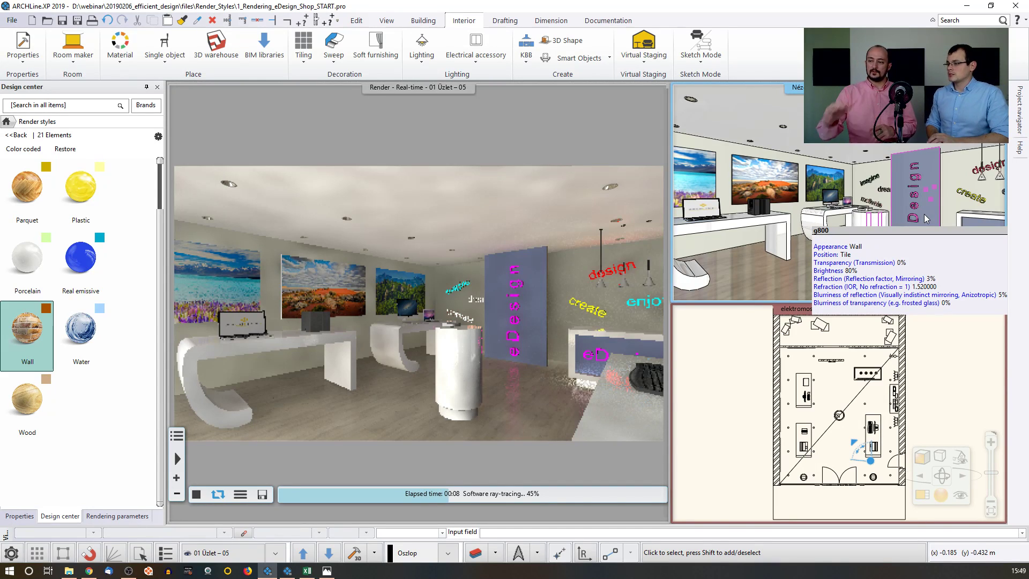
{"action": "mouse_move", "coordinate": [774, 216]}
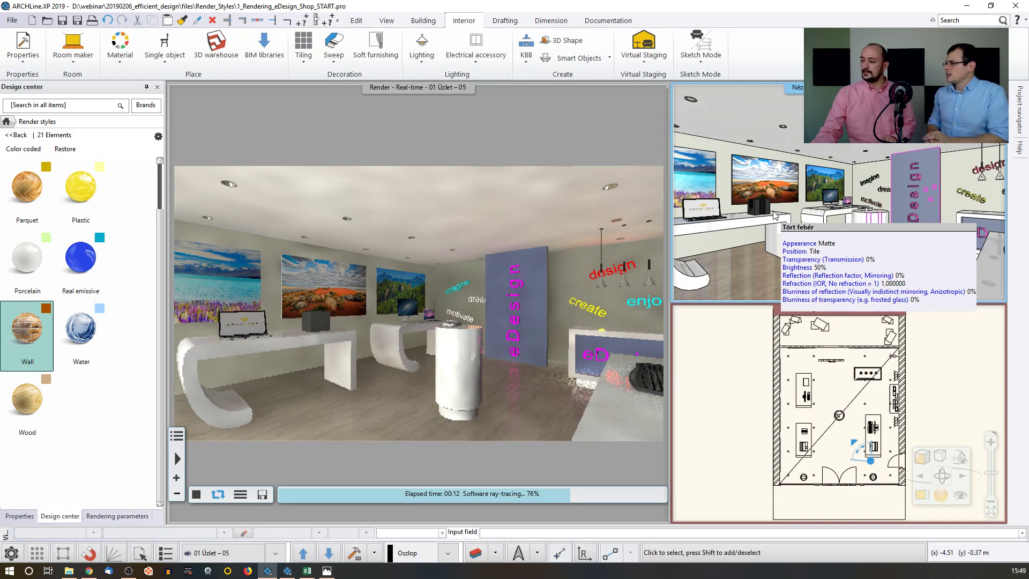
- Make the shop's 3D view the main view and display its materials color coded by render style
{"action": "left_click", "coordinate": [696, 343]}
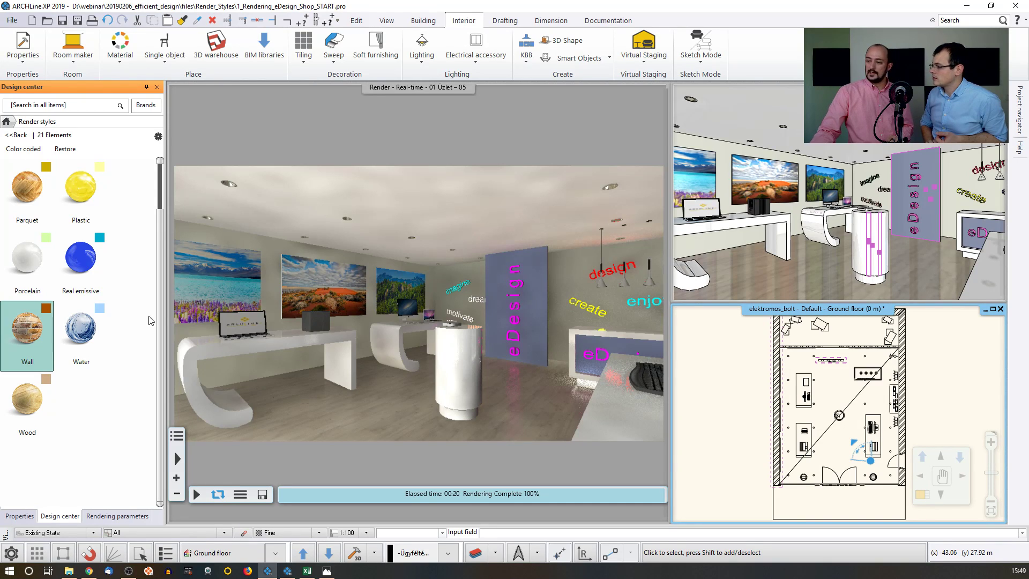
{"action": "left_click", "coordinate": [803, 169]}
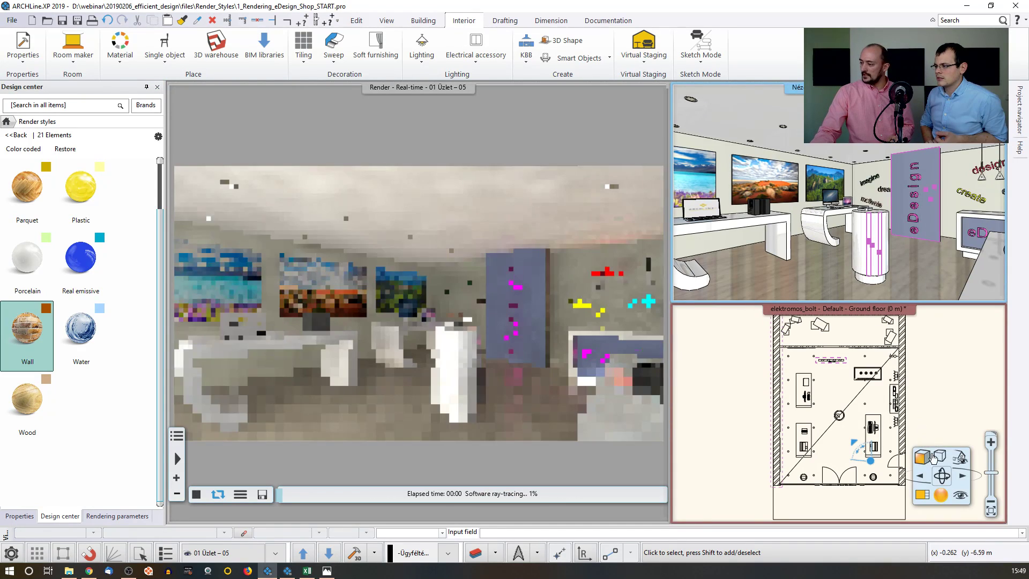
{"action": "left_click", "coordinate": [922, 494]}
{"action": "mouse_move", "coordinate": [567, 383]}
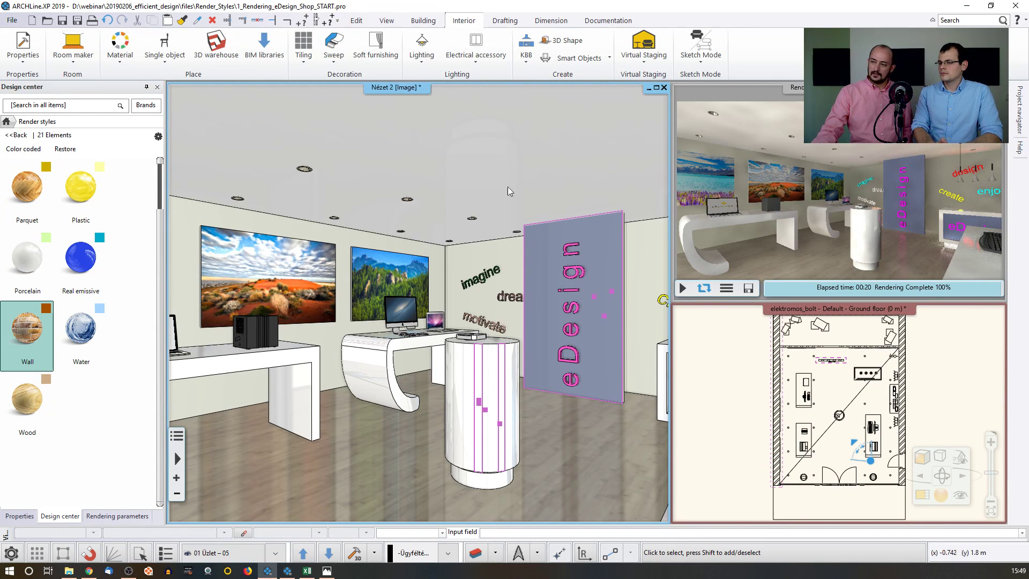
{"action": "left_click", "coordinate": [31, 155]}
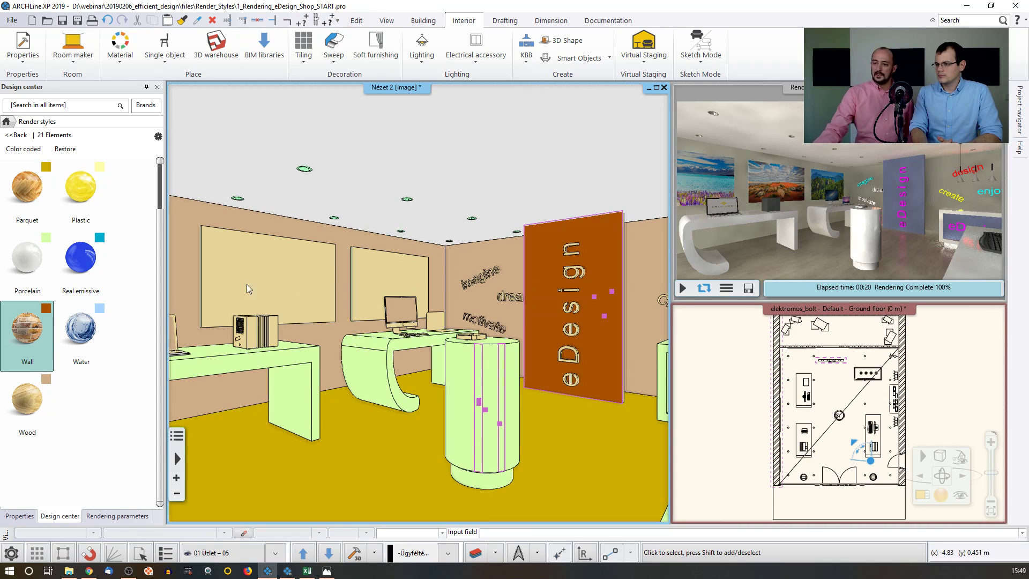
- Apply the Parquet render style to the shop floor and the Chrome style to the cylindrical stand
{"action": "mouse_move", "coordinate": [41, 209]}
{"action": "left_click_drag", "start_coordinate": [41, 209], "coordinate": [398, 448]}
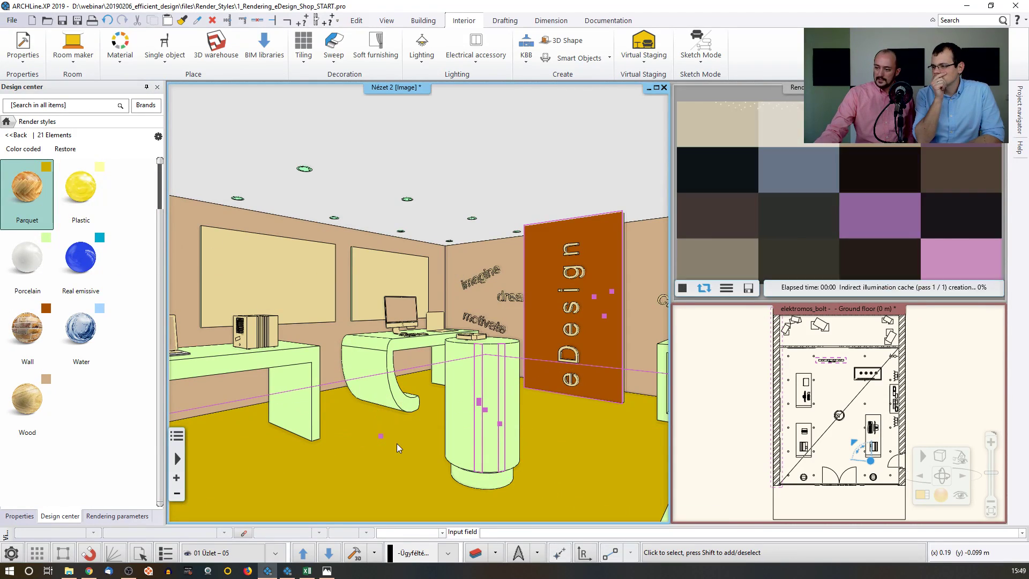
{"action": "mouse_move", "coordinate": [71, 200]}
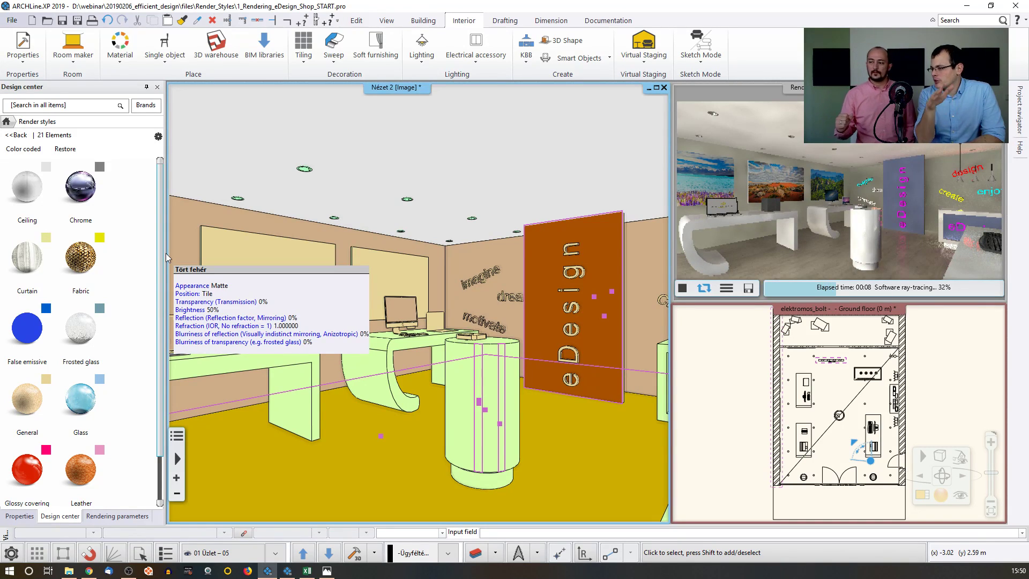
{"action": "left_click_drag", "start_coordinate": [80, 190], "coordinate": [466, 394]}
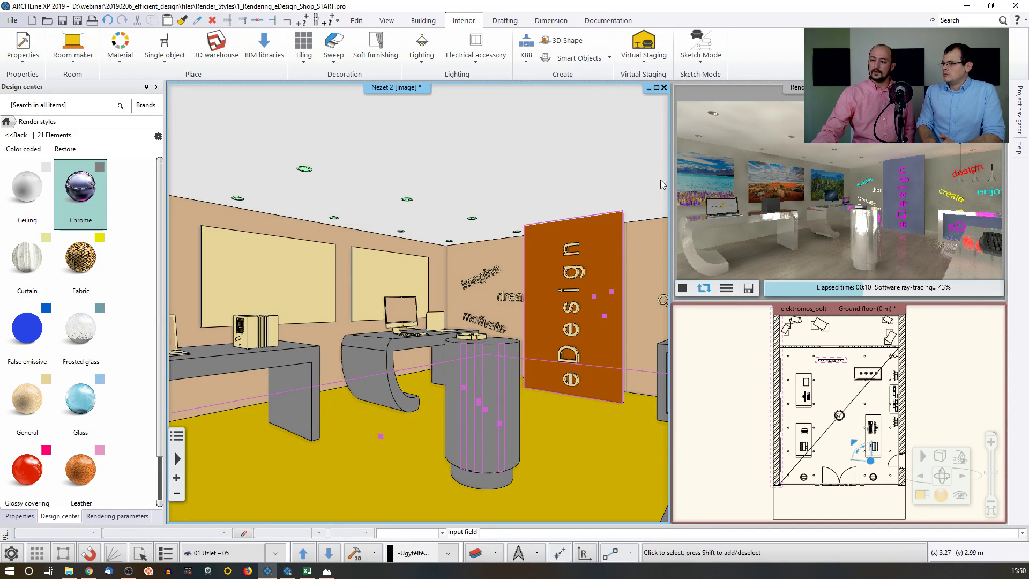
{"action": "scroll", "coordinate": [160, 238], "scroll_direction": "down", "scroll_amount": 1}
{"action": "scroll", "coordinate": [159, 237], "scroll_direction": "down", "scroll_amount": 1}
{"action": "scroll", "coordinate": [159, 241], "scroll_direction": "down", "scroll_amount": 1}
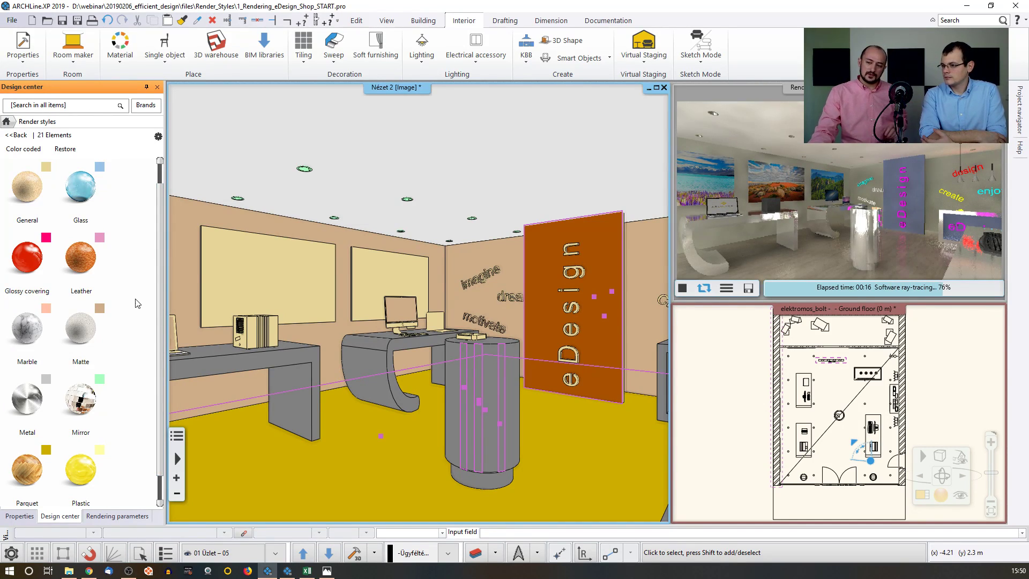
{"action": "mouse_move", "coordinate": [85, 343]}
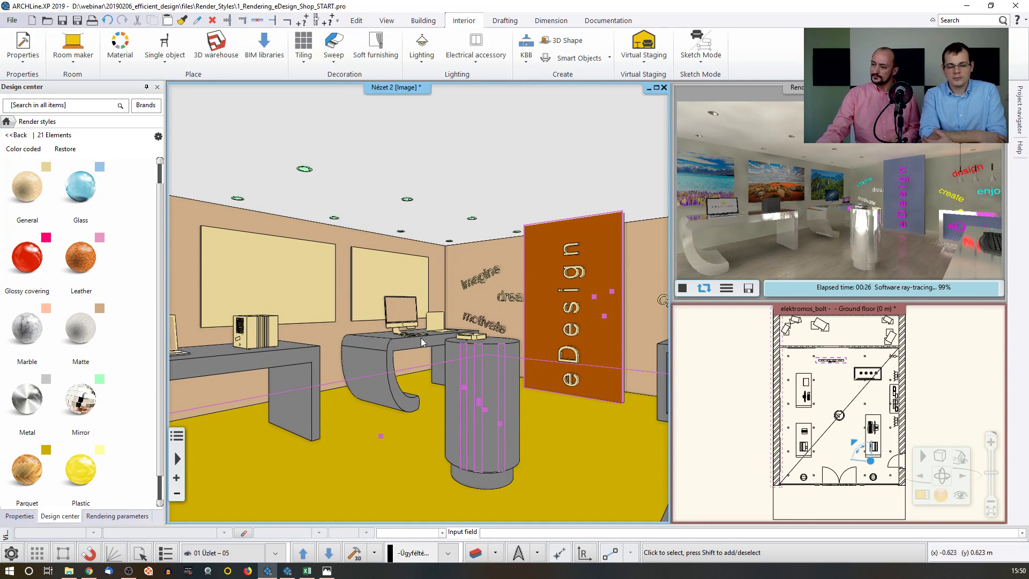
{"action": "mouse_move", "coordinate": [417, 336]}
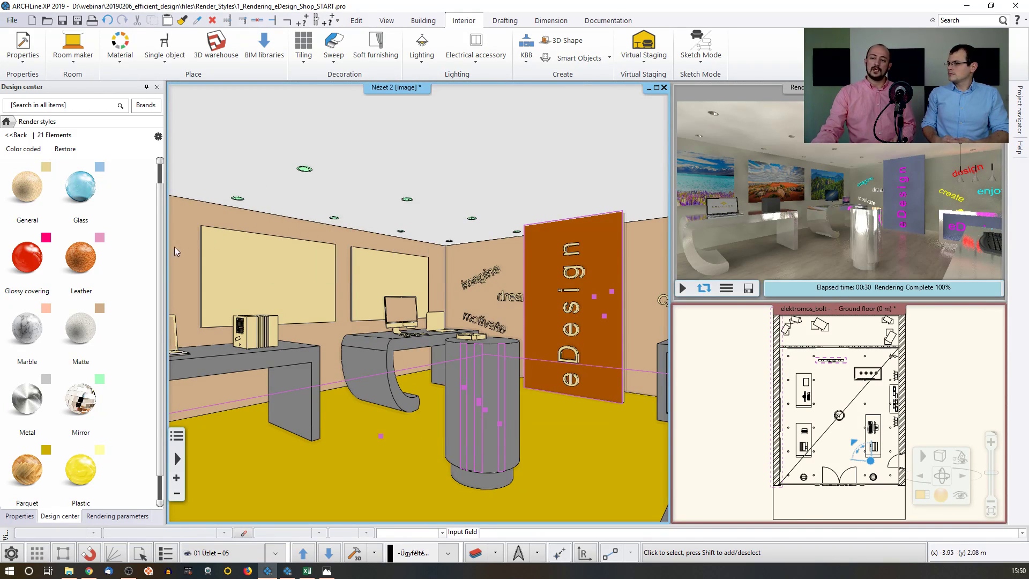
{"action": "mouse_move", "coordinate": [256, 289]}
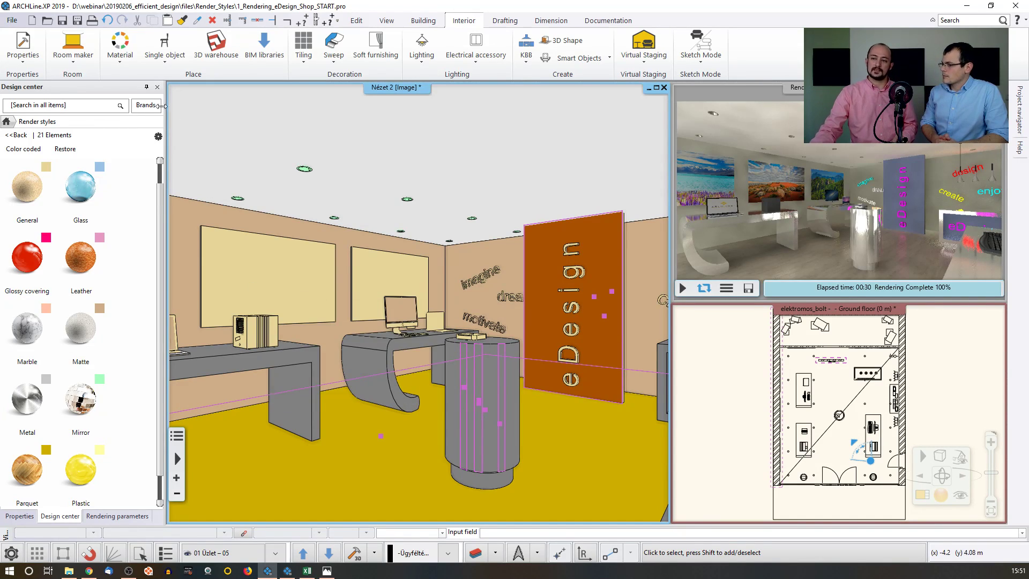
- Restore the 3D view from color coding to its normal materials and return the Design center to its home page
{"action": "left_click", "coordinate": [65, 149]}
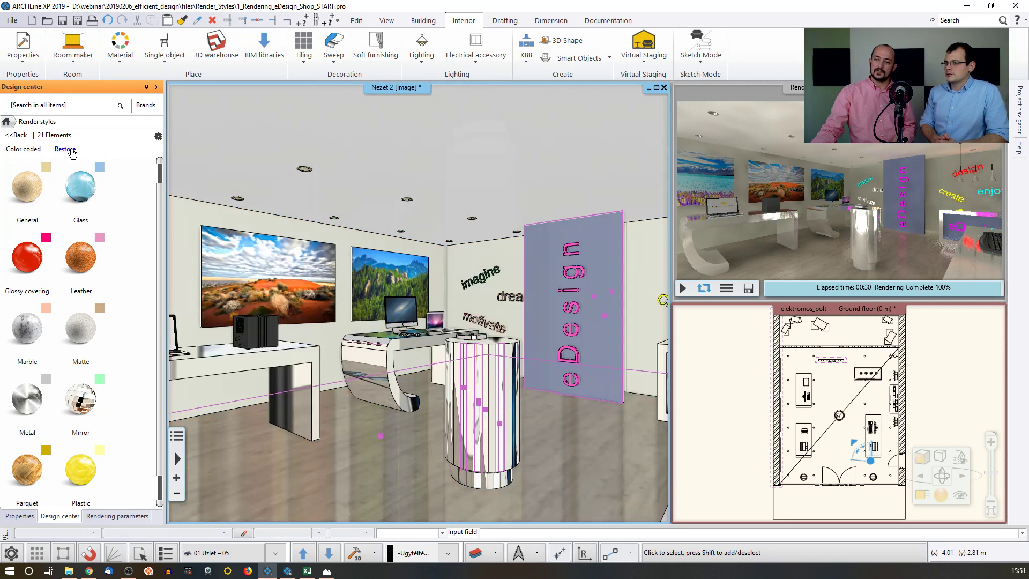
{"action": "mouse_move", "coordinate": [409, 248]}
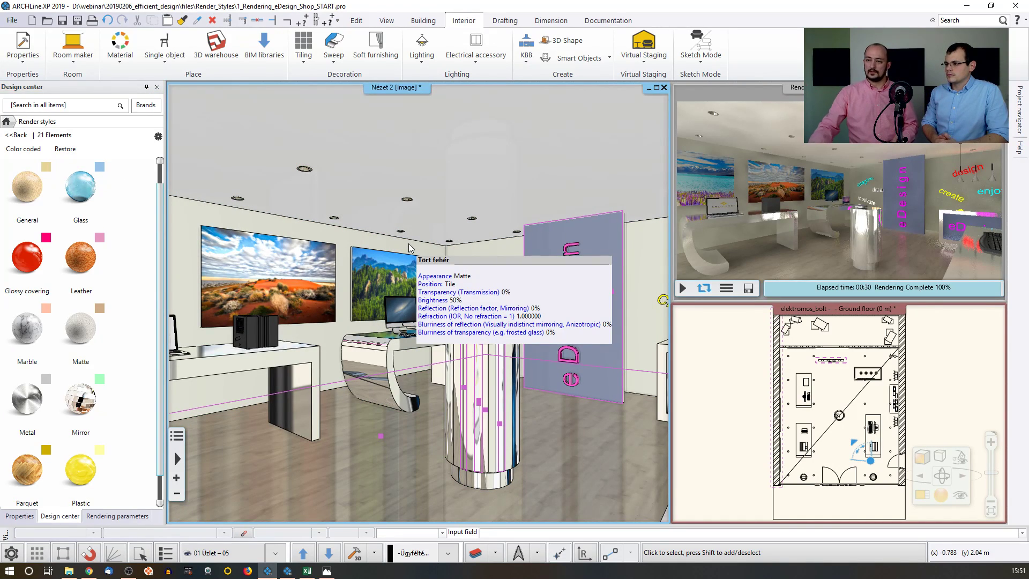
{"action": "left_click", "coordinate": [7, 121]}
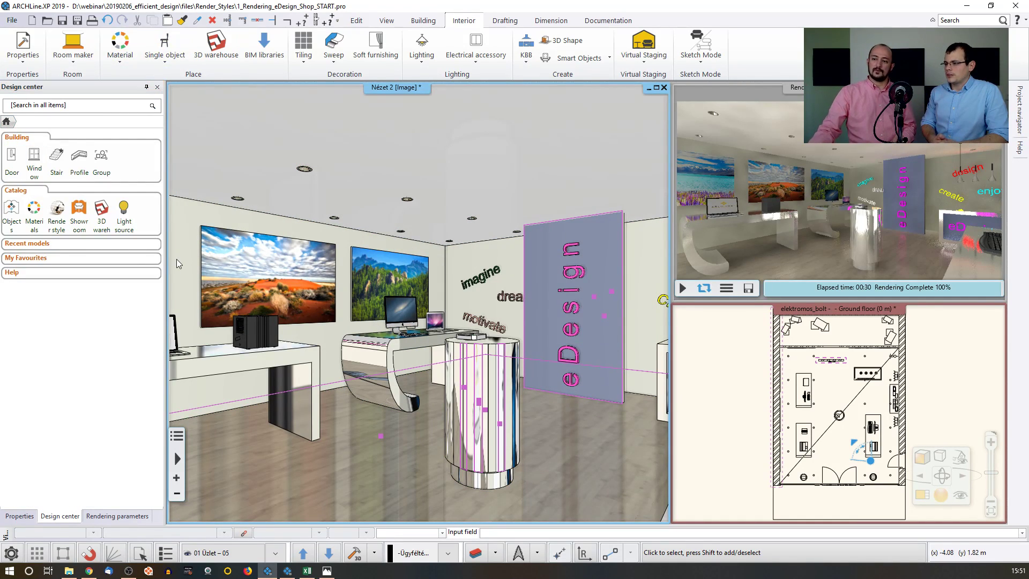
{"action": "mouse_move", "coordinate": [177, 260]}
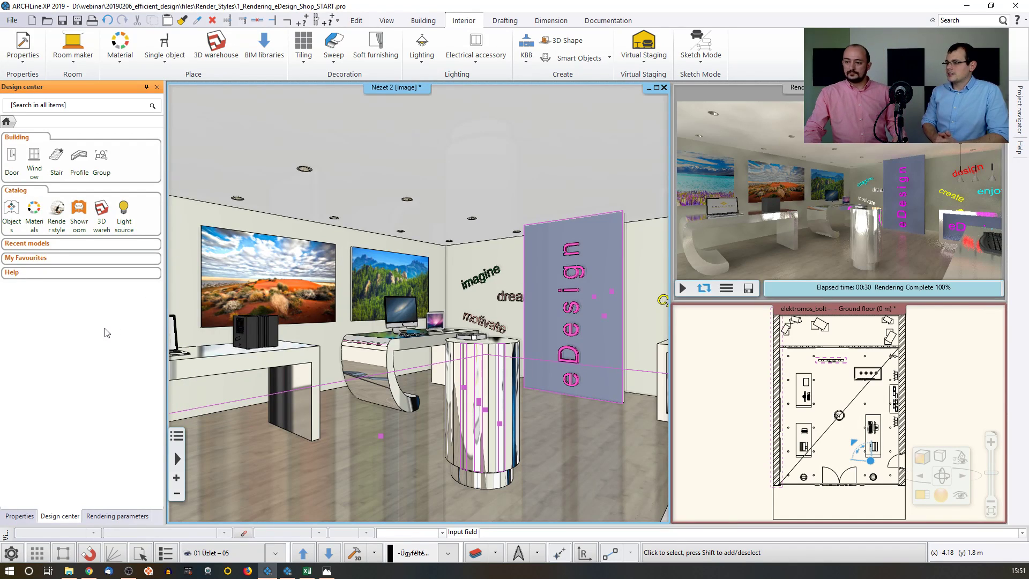